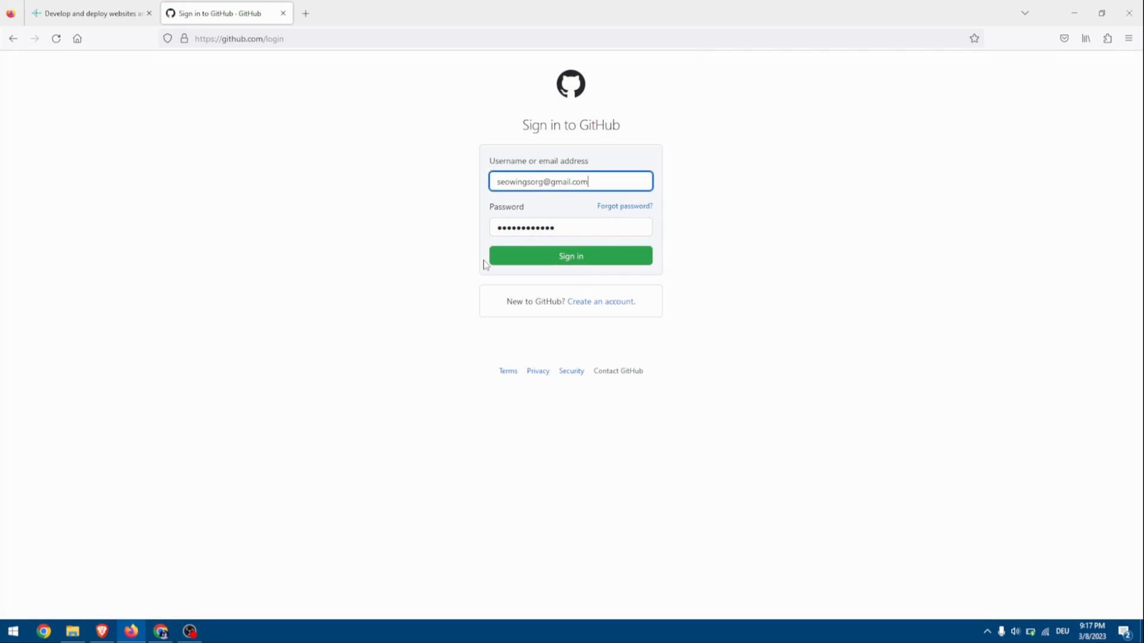
# Sign in to GitHub with the filled-in credentials and log in to Netlify using the GitHub account.
pyautogui.click(503, 260)
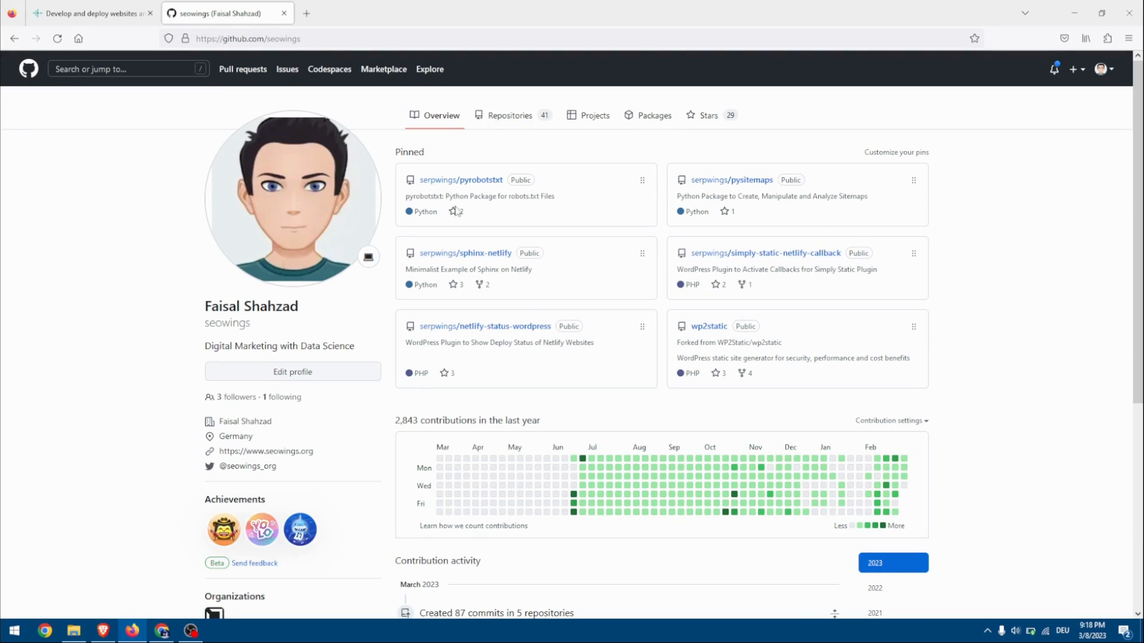
pyautogui.click(104, 5)
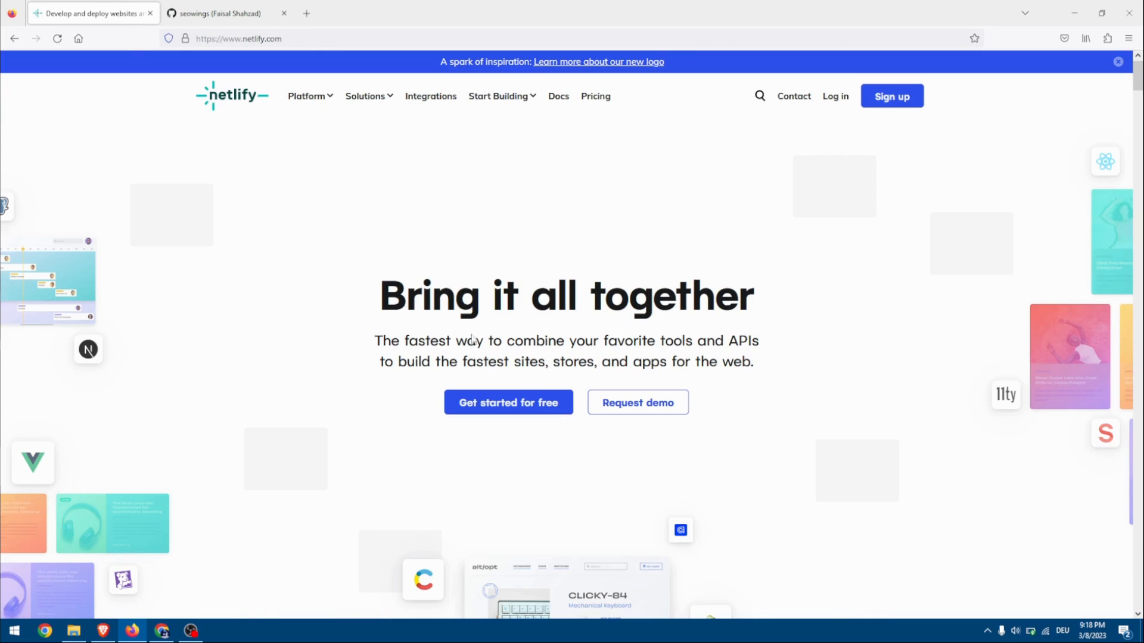
pyautogui.click(829, 99)
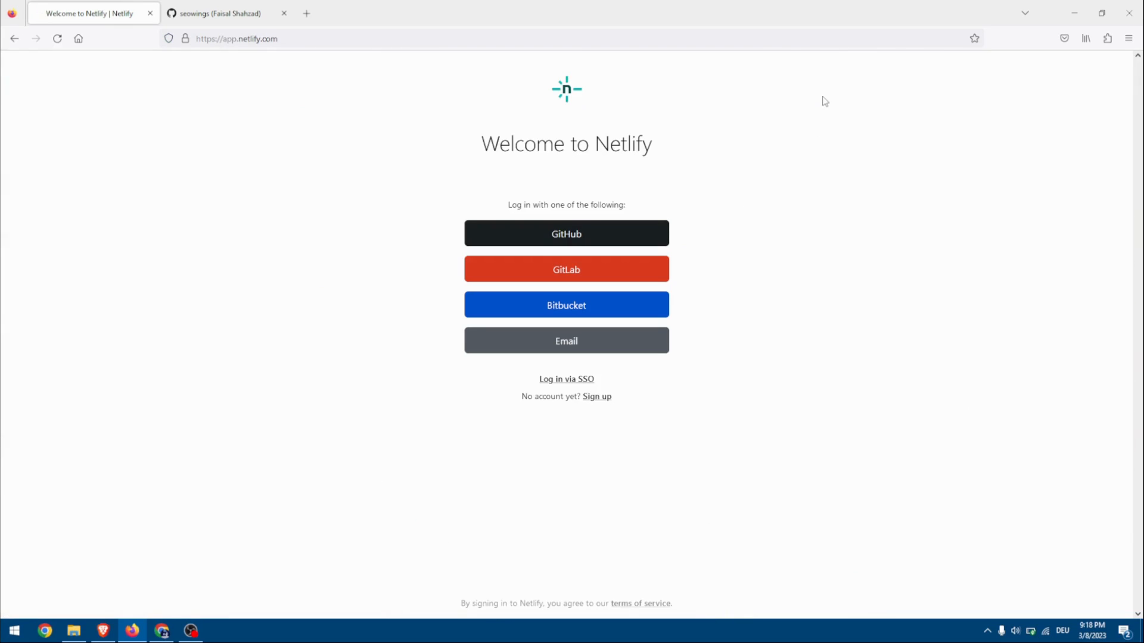
pyautogui.click(561, 242)
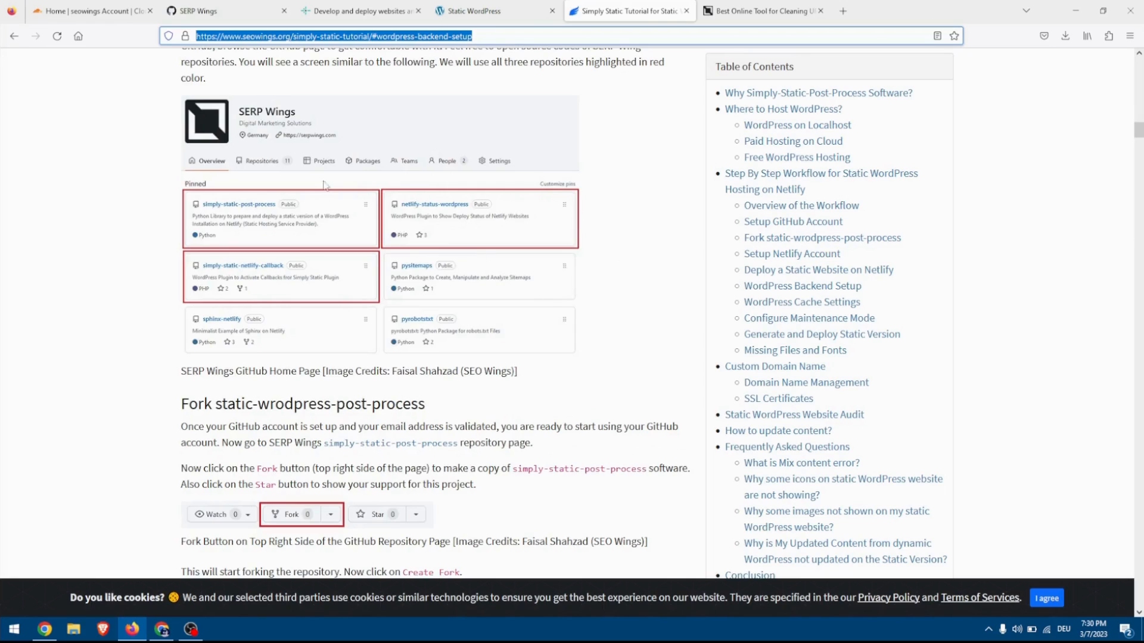
# Open the simply-static-post-process, netlify-status-wordpress and simply-static-netlify-callback repositories of SERP Wings in separate browser tabs.
pyautogui.click(255, 11)
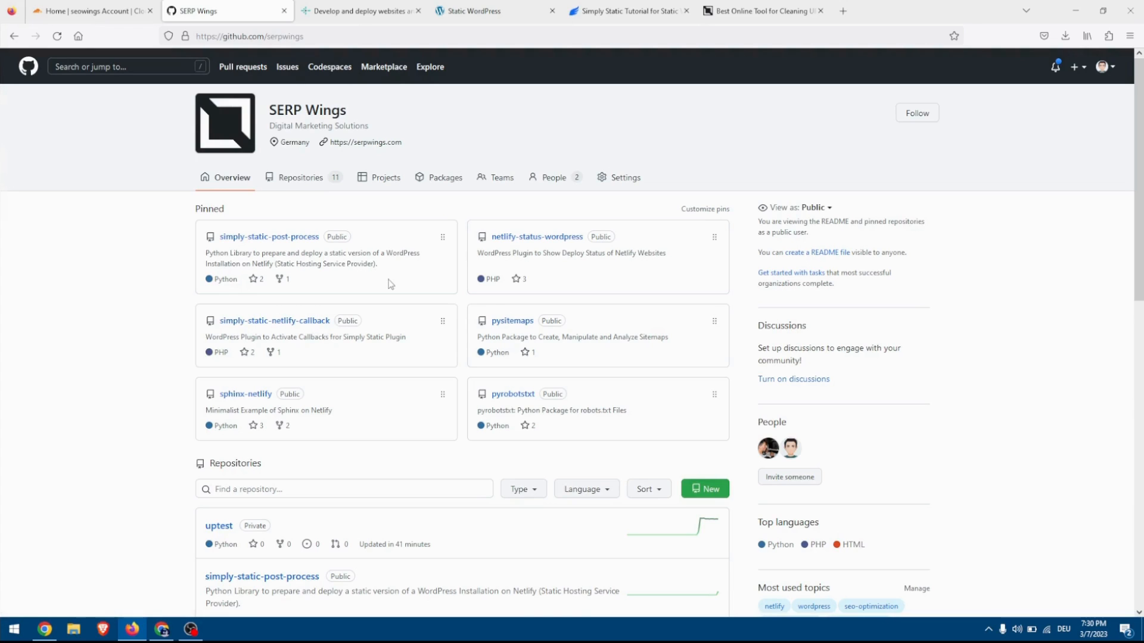
pyautogui.rightClick(274, 236)
pyautogui.click(321, 250)
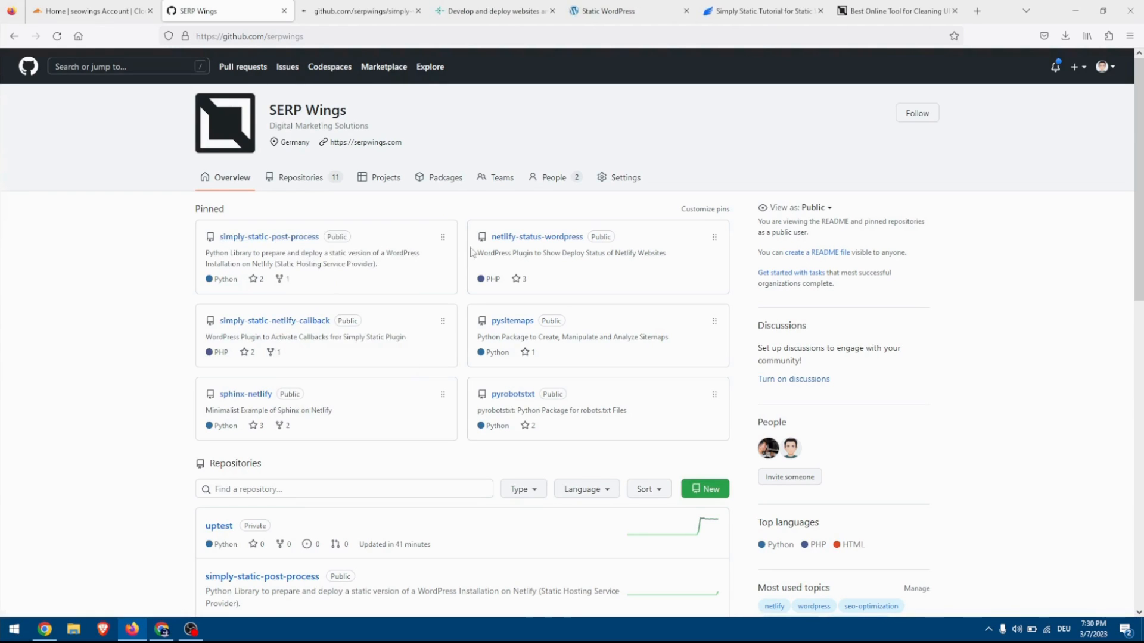
pyautogui.rightClick(523, 238)
pyautogui.click(545, 250)
pyautogui.hotkey('ctrl', 'Tab')
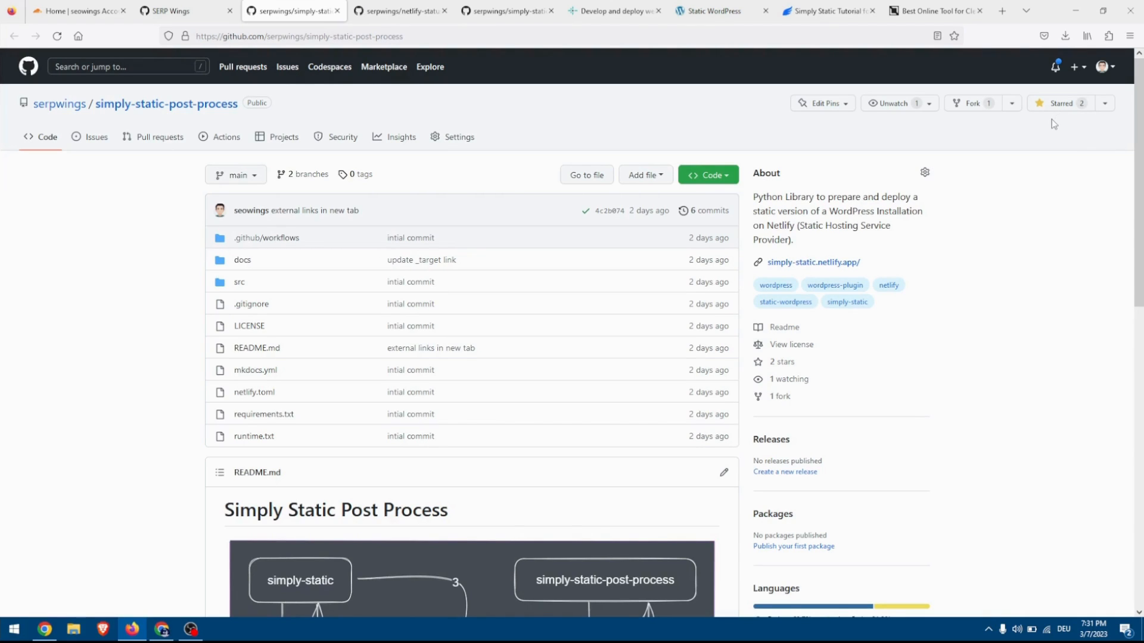
# Fork simply-static-post-process into the seowings account, copying only the main branch, and check the fork's sync status.
pyautogui.click(971, 105)
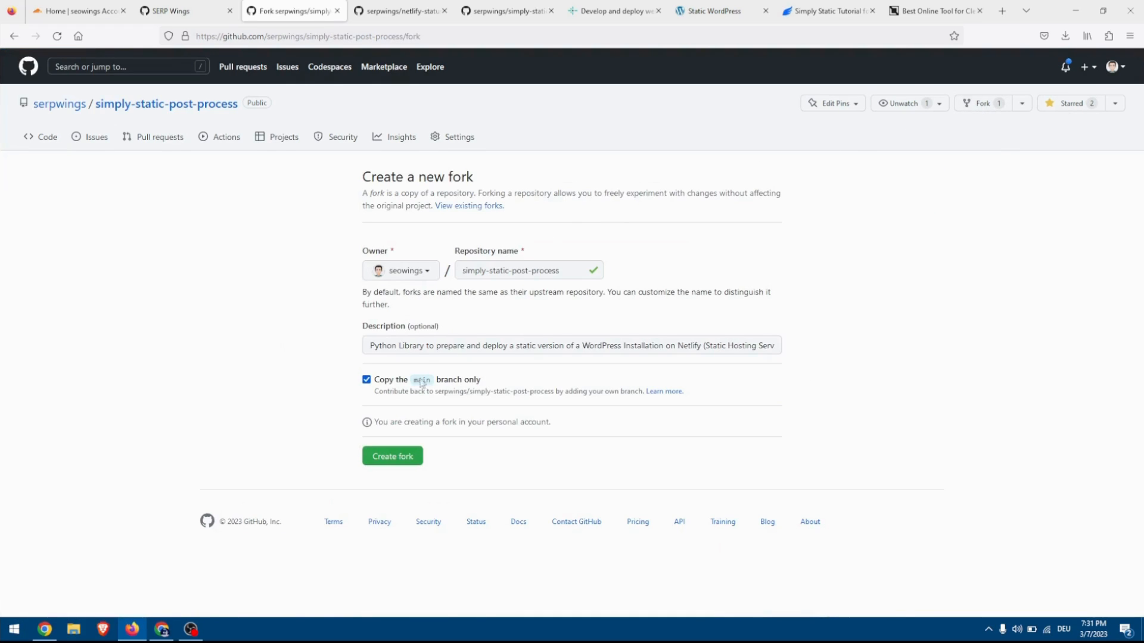
pyautogui.click(395, 462)
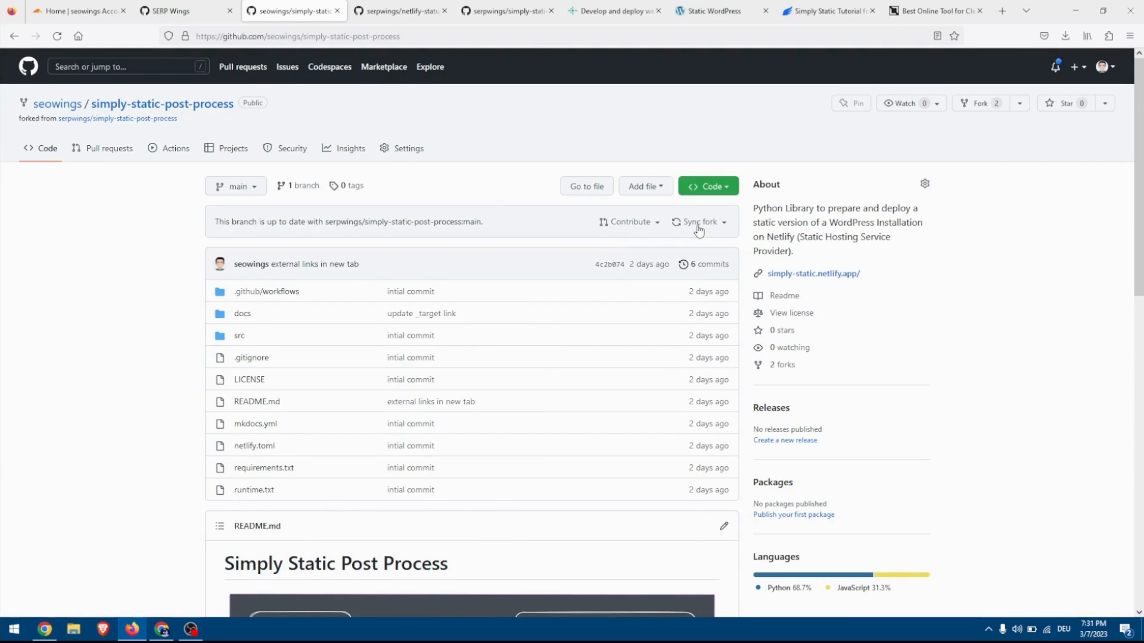
pyautogui.click(699, 230)
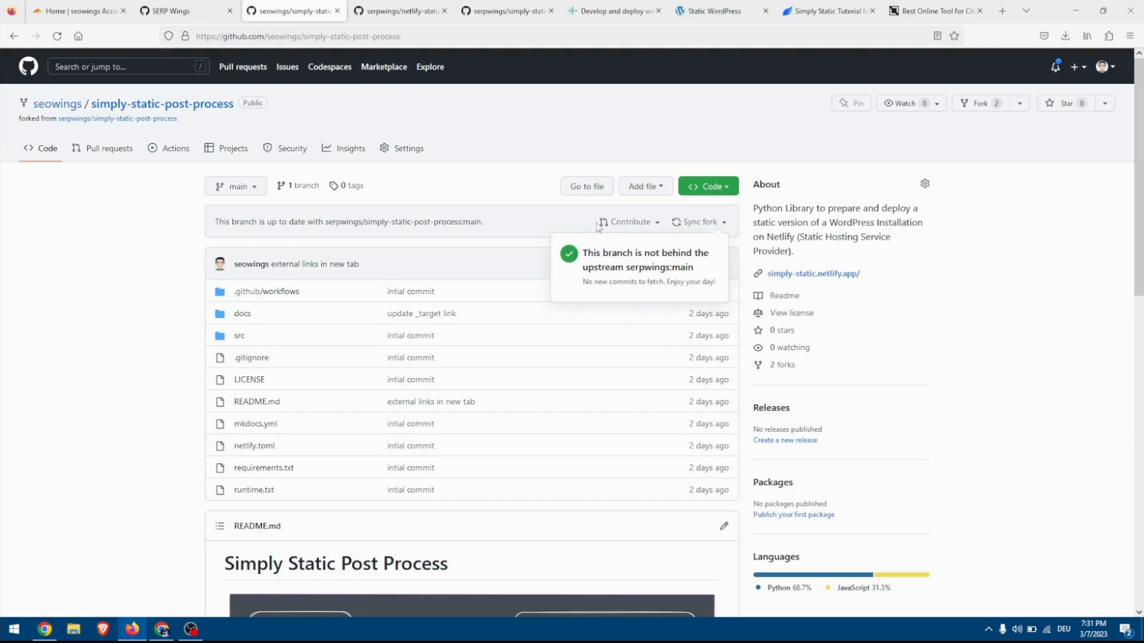
pyautogui.click(549, 220)
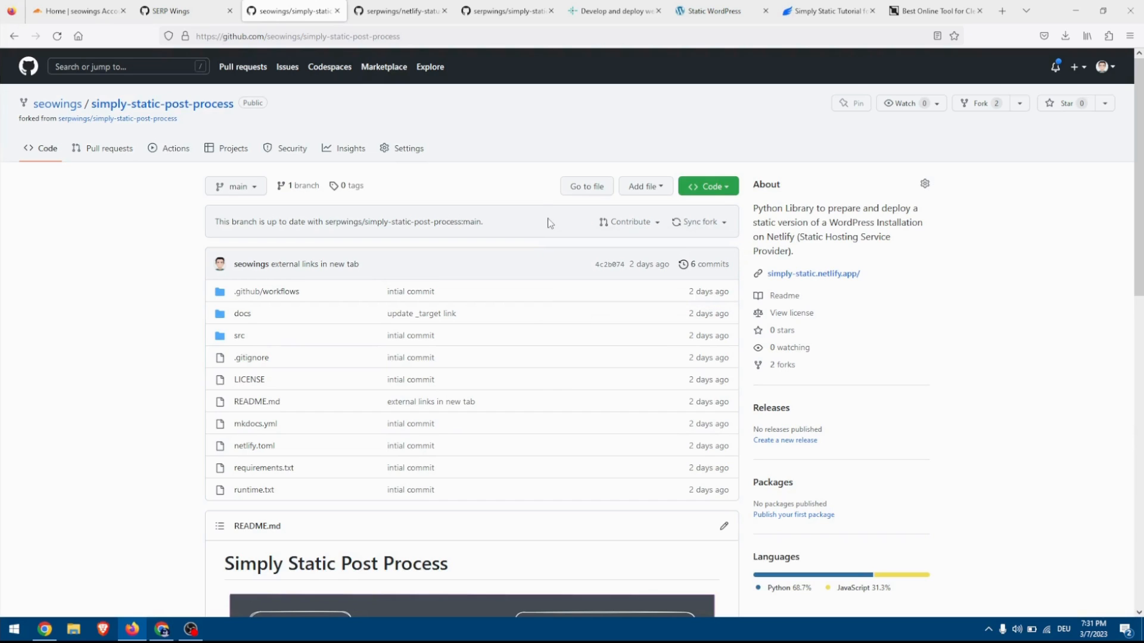
# Download the netlify-status-wordpress repository as a ZIP file.
pyautogui.click(416, 13)
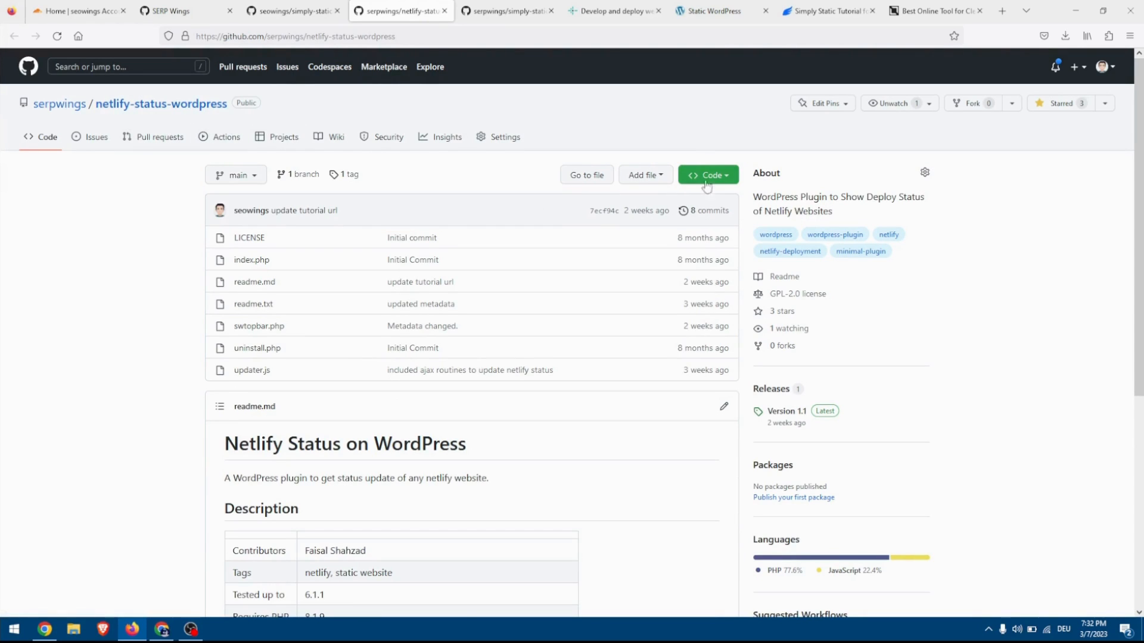
pyautogui.click(729, 181)
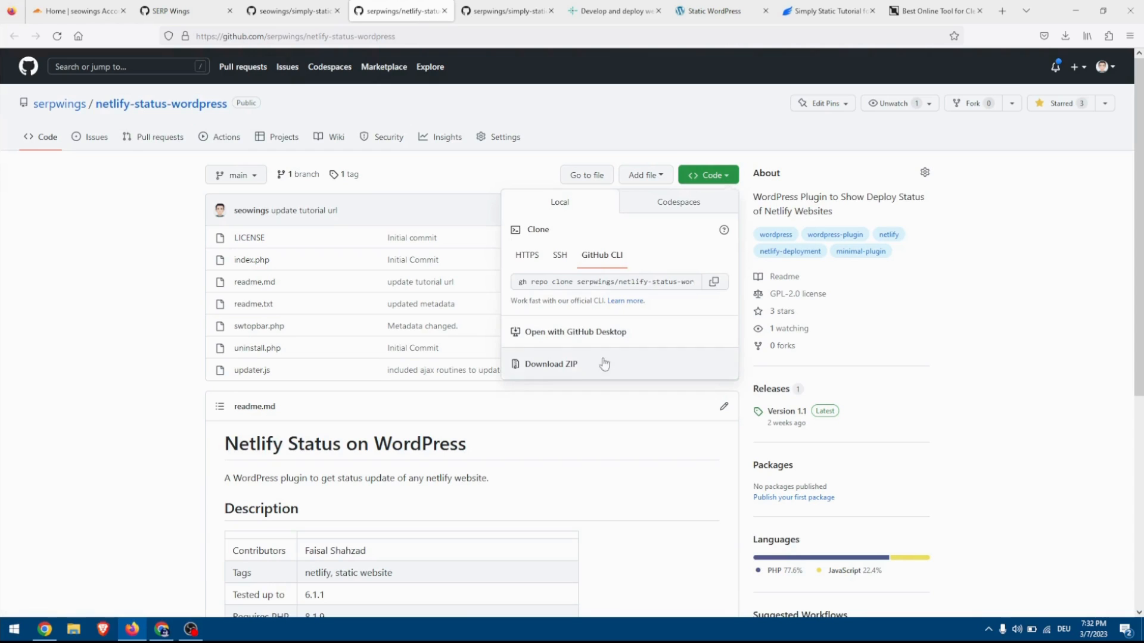
pyautogui.click(574, 368)
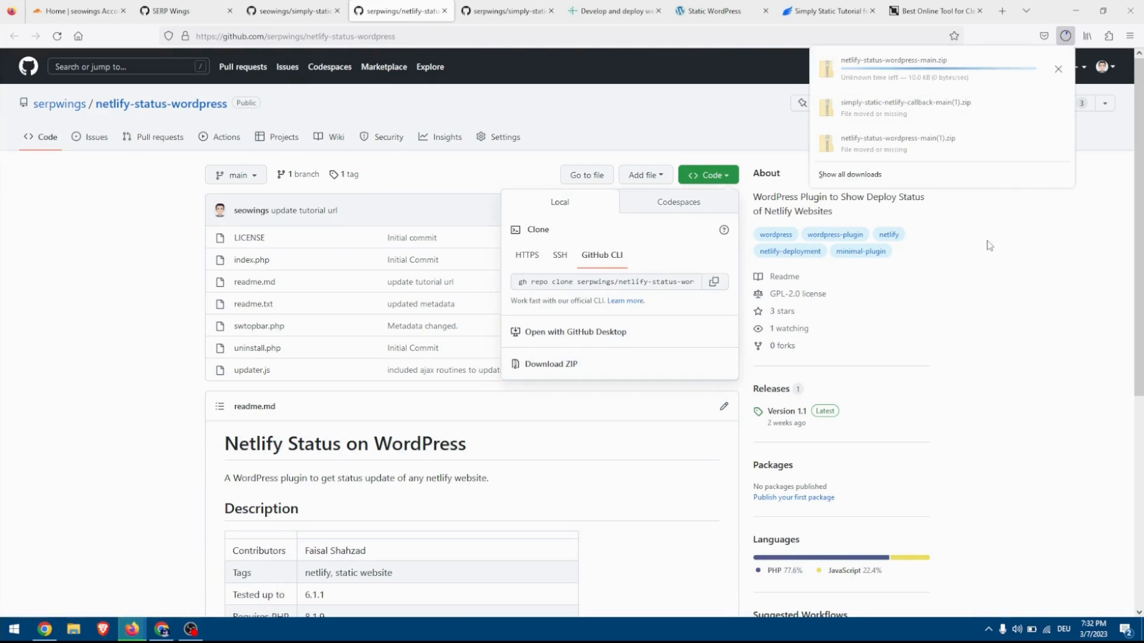
pyautogui.click(1012, 252)
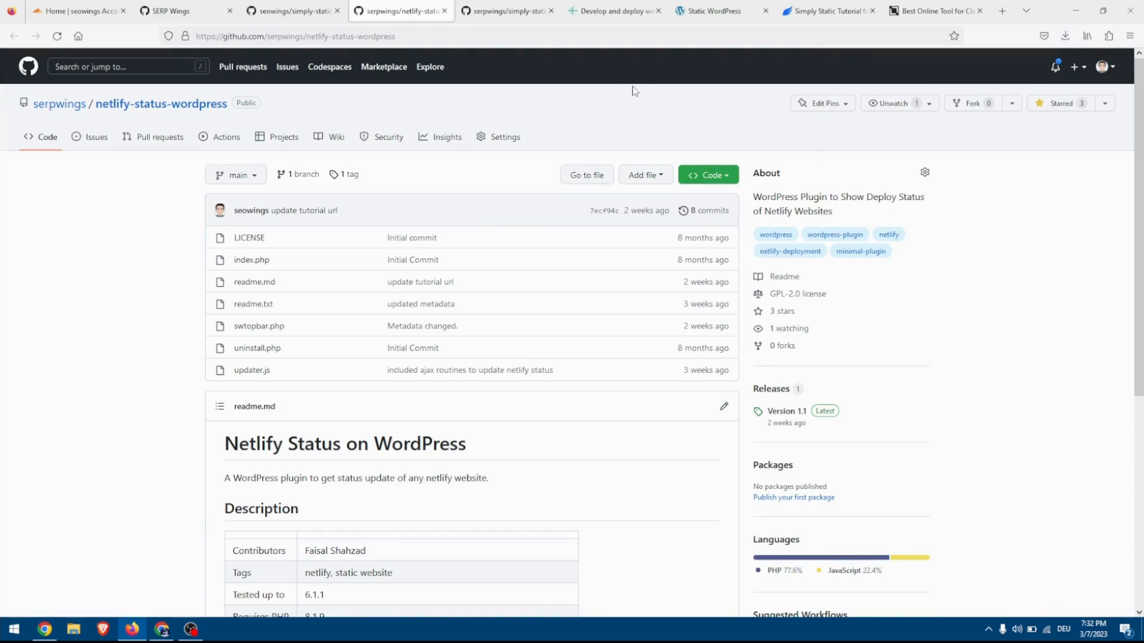
# Download the simply-static-netlify-callback repository as a ZIP file and return to the forked repository.
pyautogui.click(505, 10)
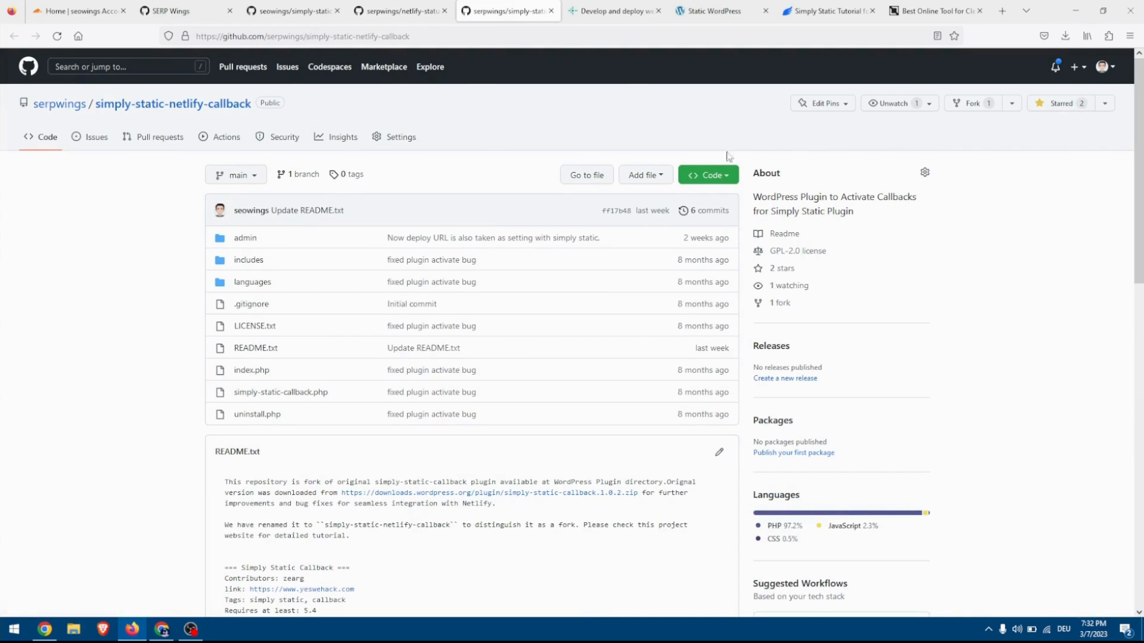
pyautogui.click(700, 175)
pyautogui.click(648, 357)
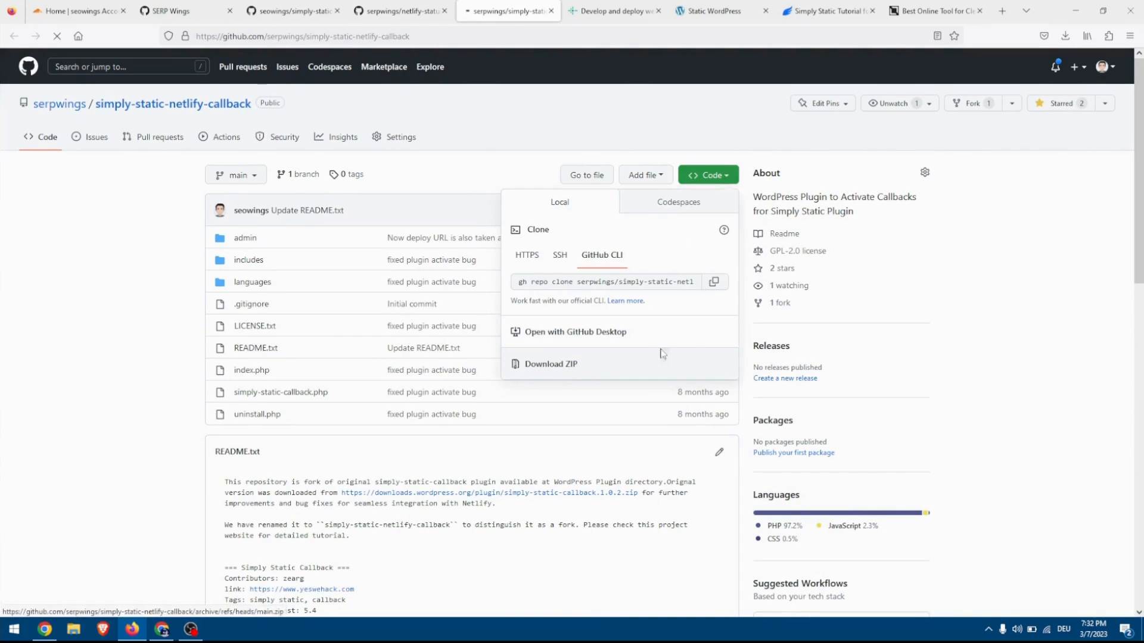
pyautogui.click(292, 11)
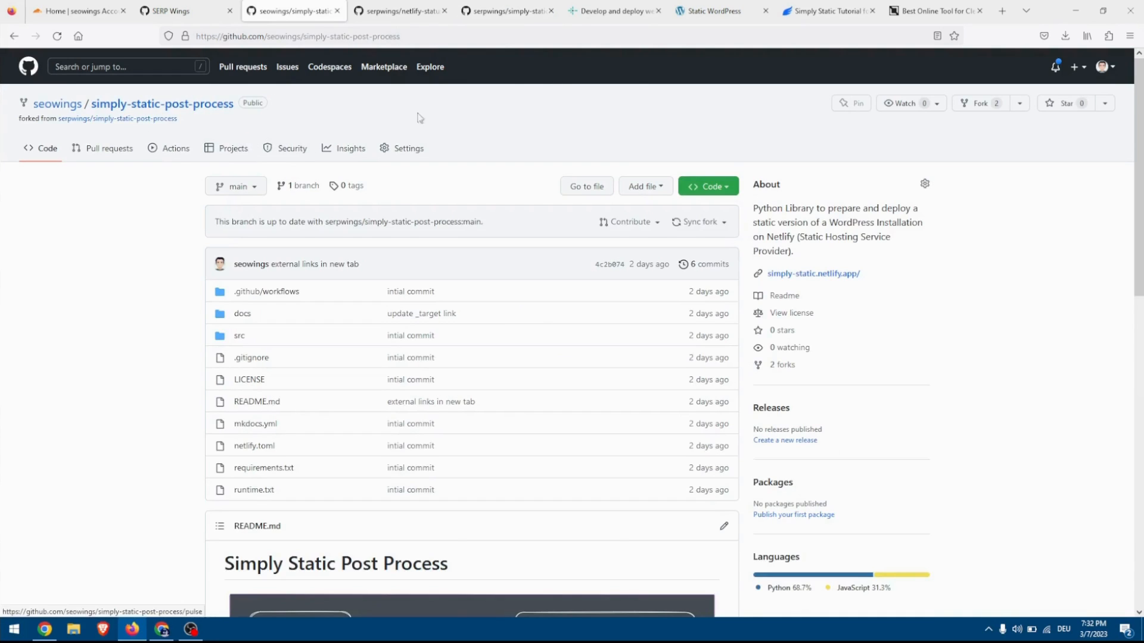
# Search for "simply static" among the plugins in the WordPress admin, and install and activate the Simply Static plugin.
pyautogui.click(735, 16)
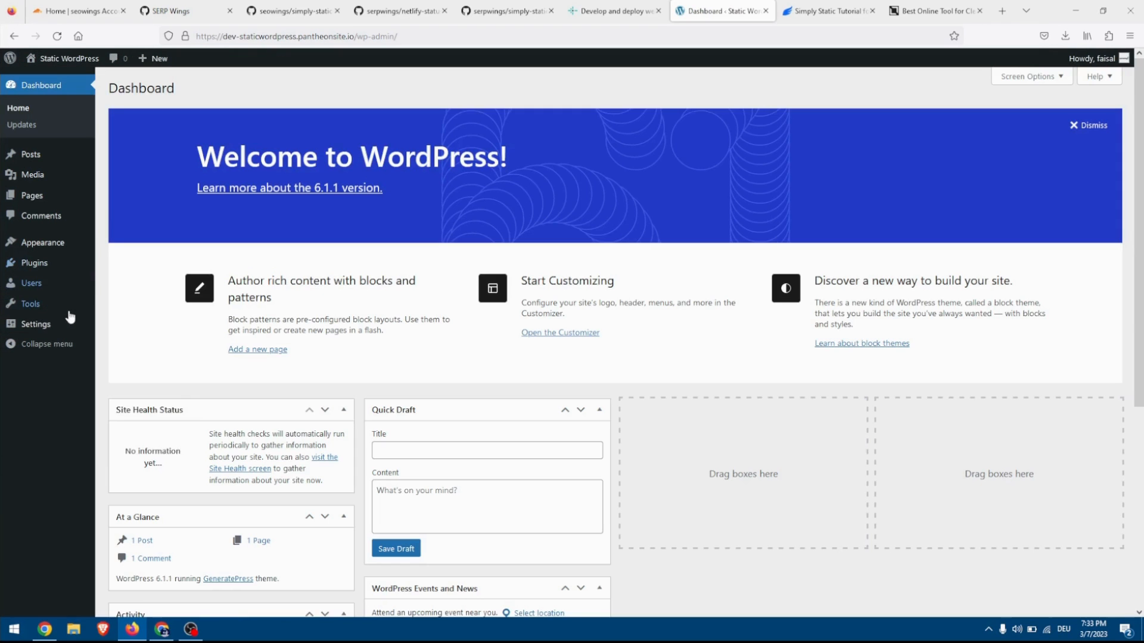
pyautogui.moveTo(37, 325)
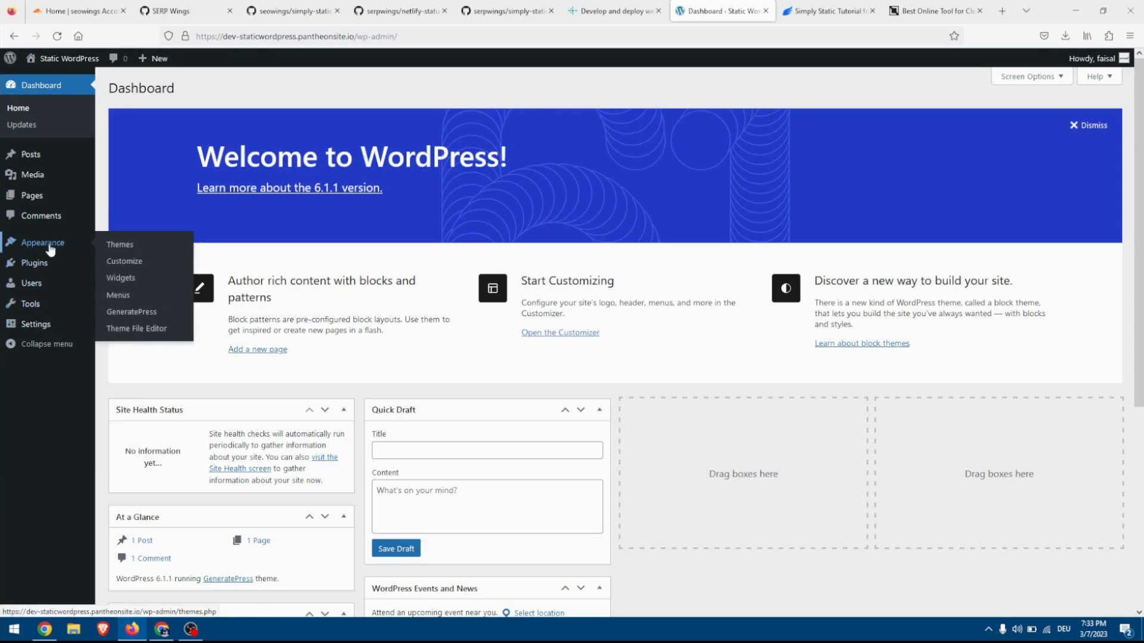
pyautogui.moveTo(42, 270)
pyautogui.click(151, 269)
pyautogui.click(181, 89)
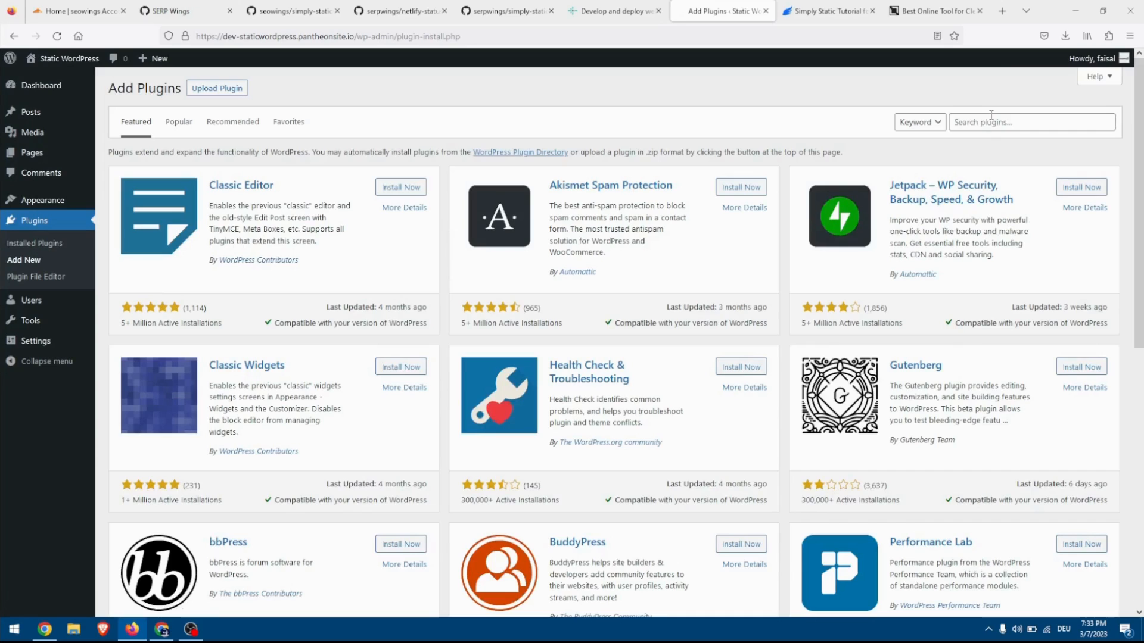
pyautogui.click(992, 117)
pyautogui.write('si')
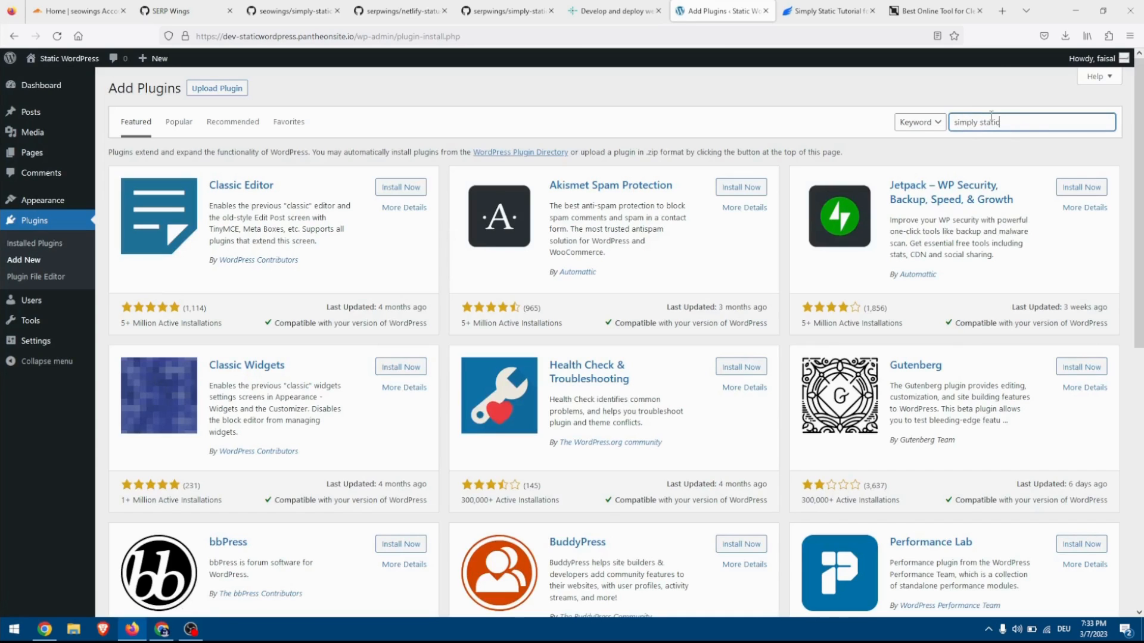
pyautogui.write('mply static')
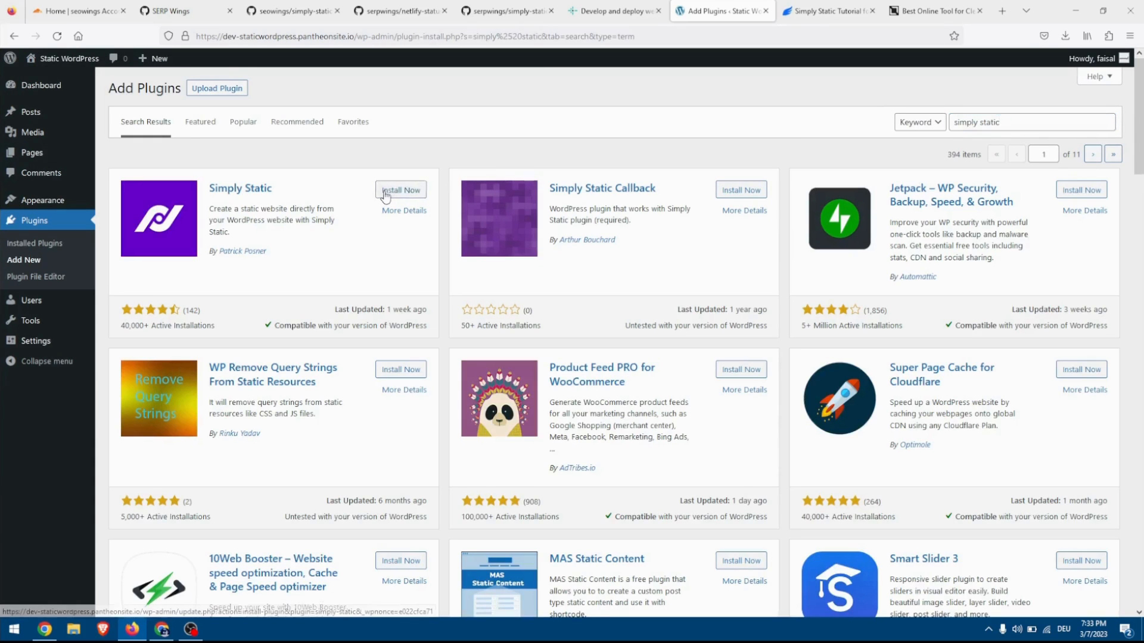
pyautogui.click(385, 192)
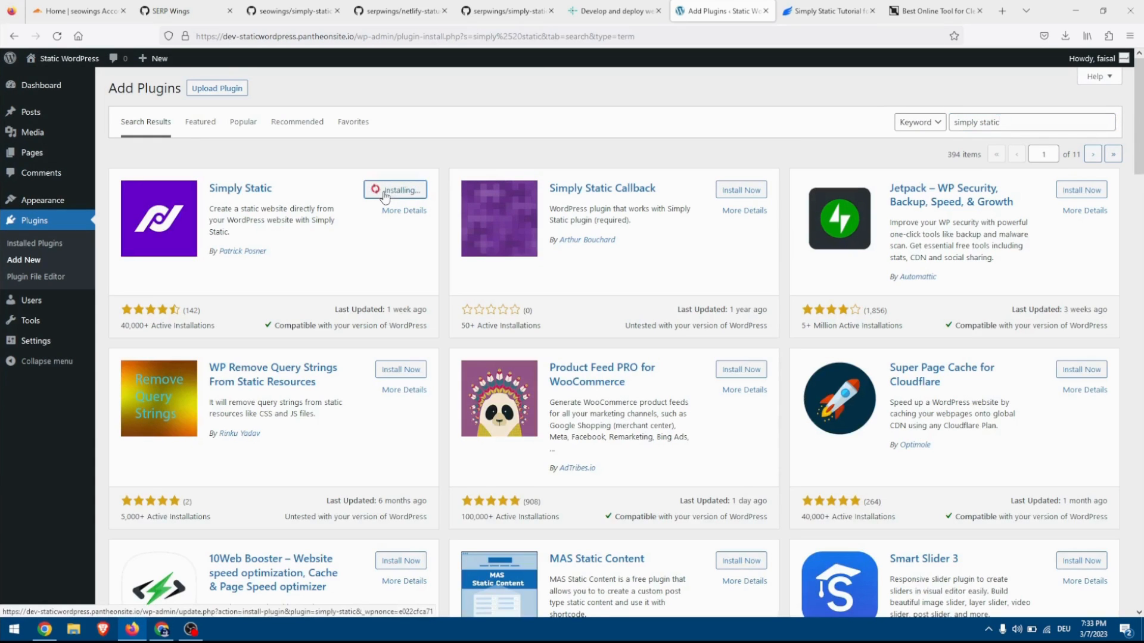
pyautogui.click(397, 190)
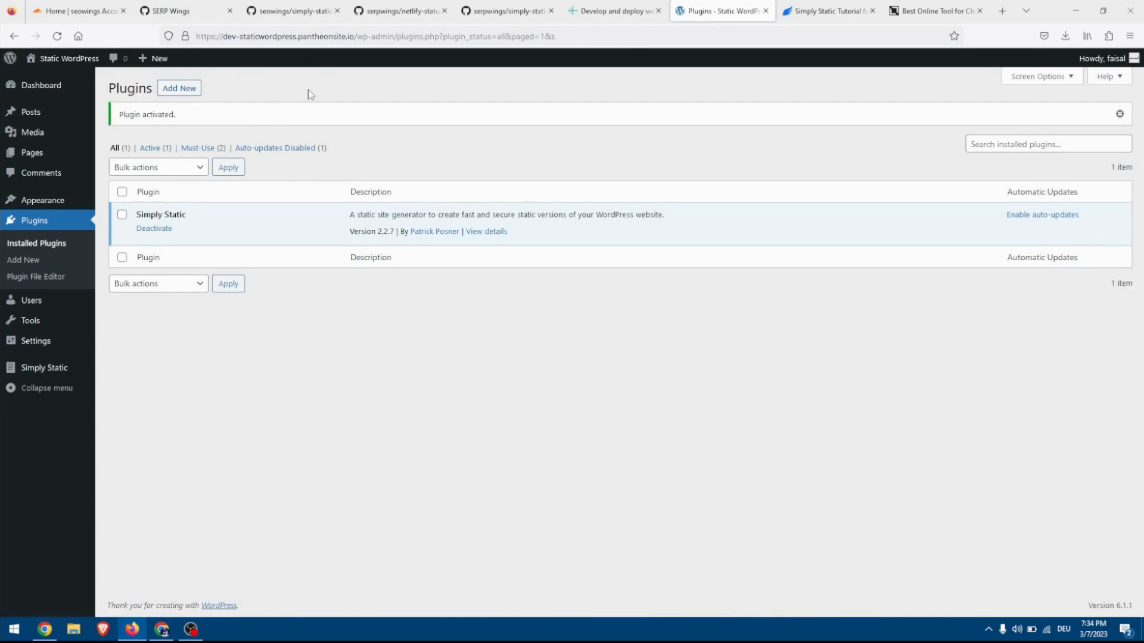
# Upload simply-static-netlify-callback-main.zip as a new WordPress plugin, install it and activate it.
pyautogui.click(199, 89)
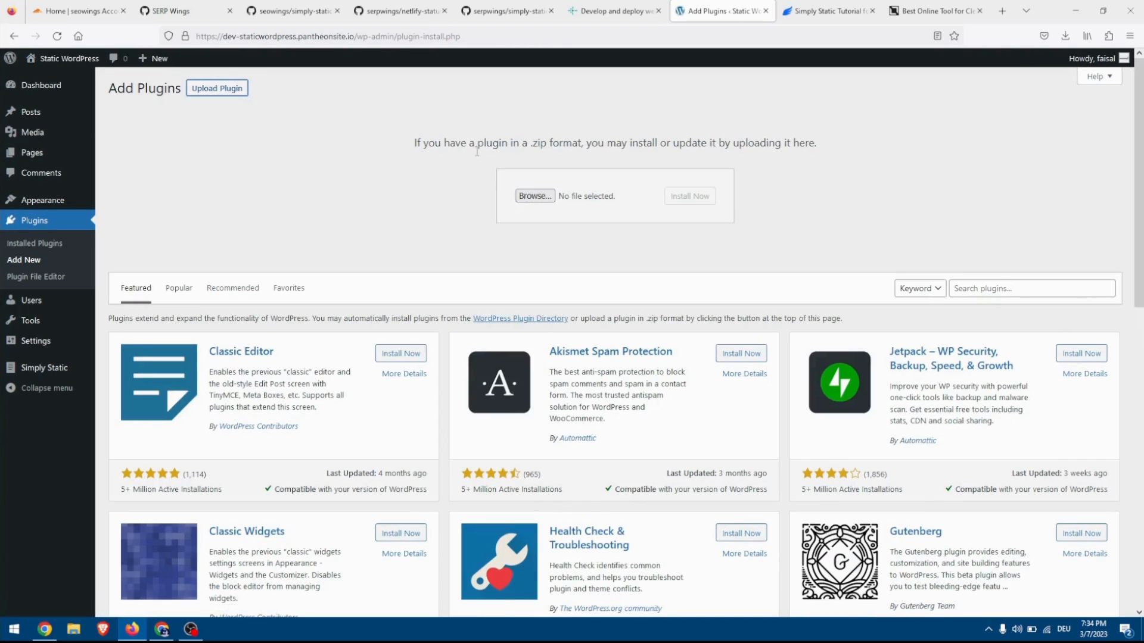
pyautogui.click(558, 198)
pyautogui.doubleClick(399, 209)
pyautogui.click(705, 198)
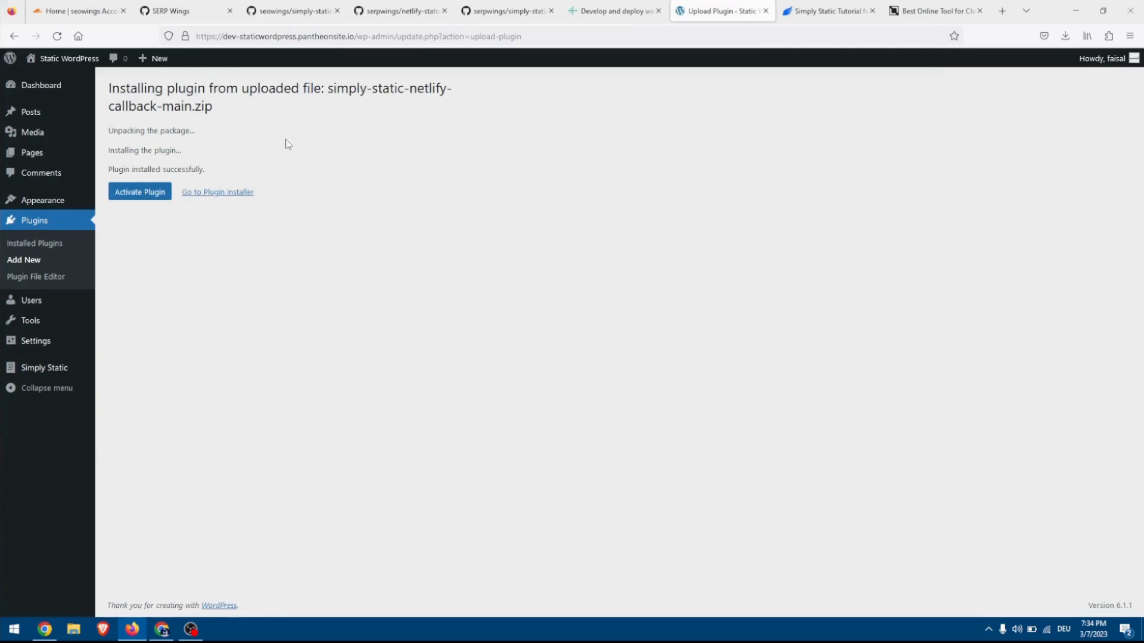
pyautogui.click(114, 199)
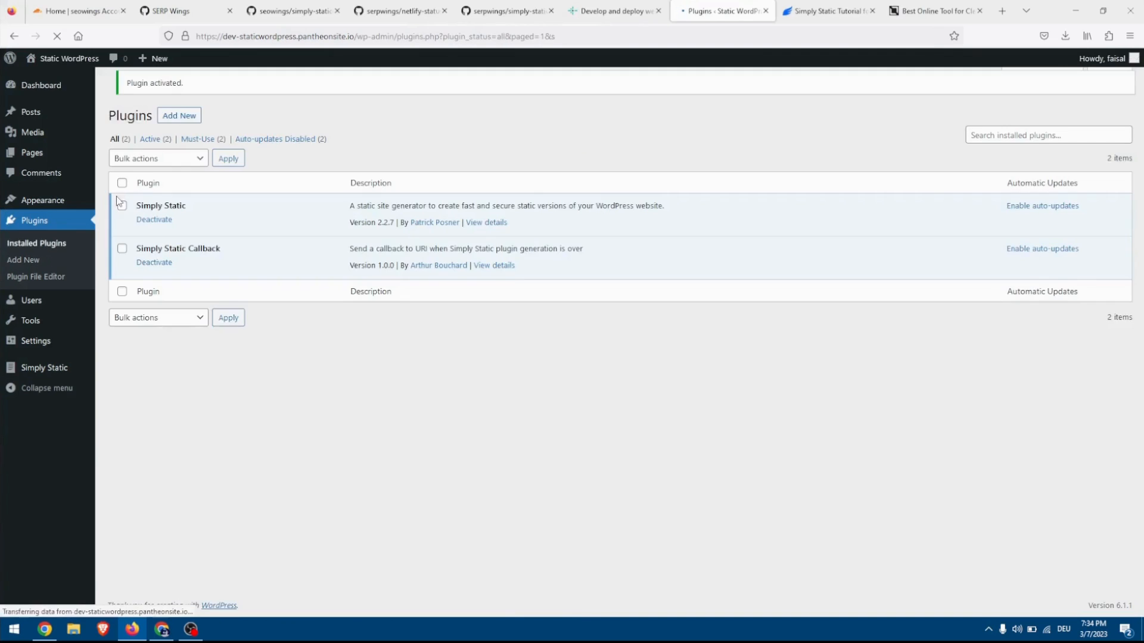
# Upload netlify-status-wordpress-main.zip as a new WordPress plugin, install it and activate it.
pyautogui.click(179, 88)
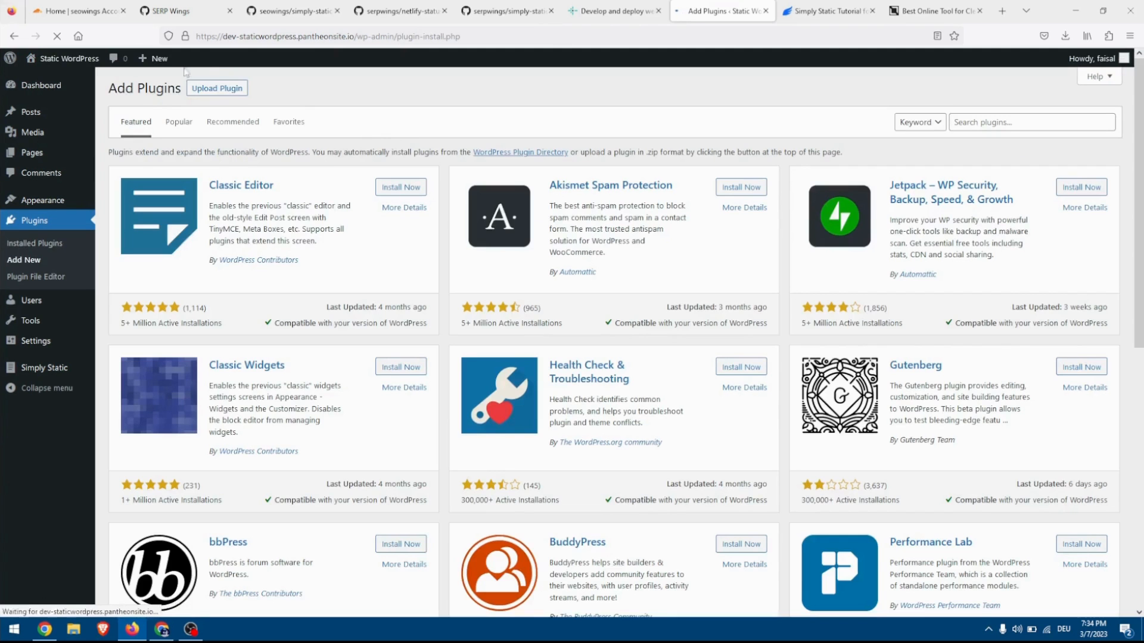
pyautogui.click(216, 88)
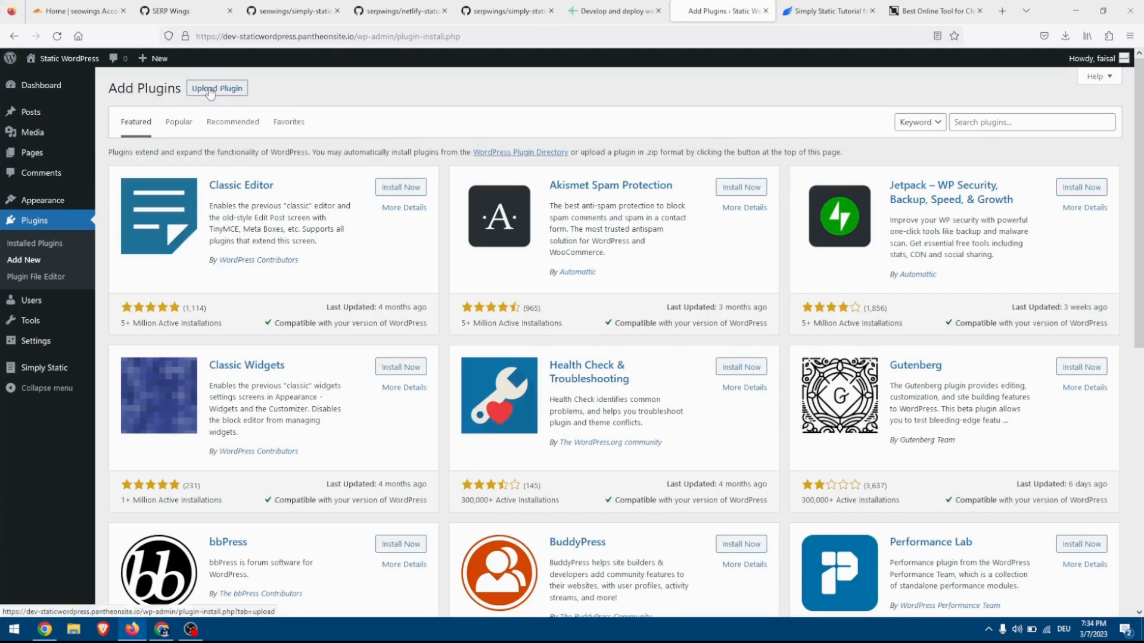
pyautogui.click(533, 196)
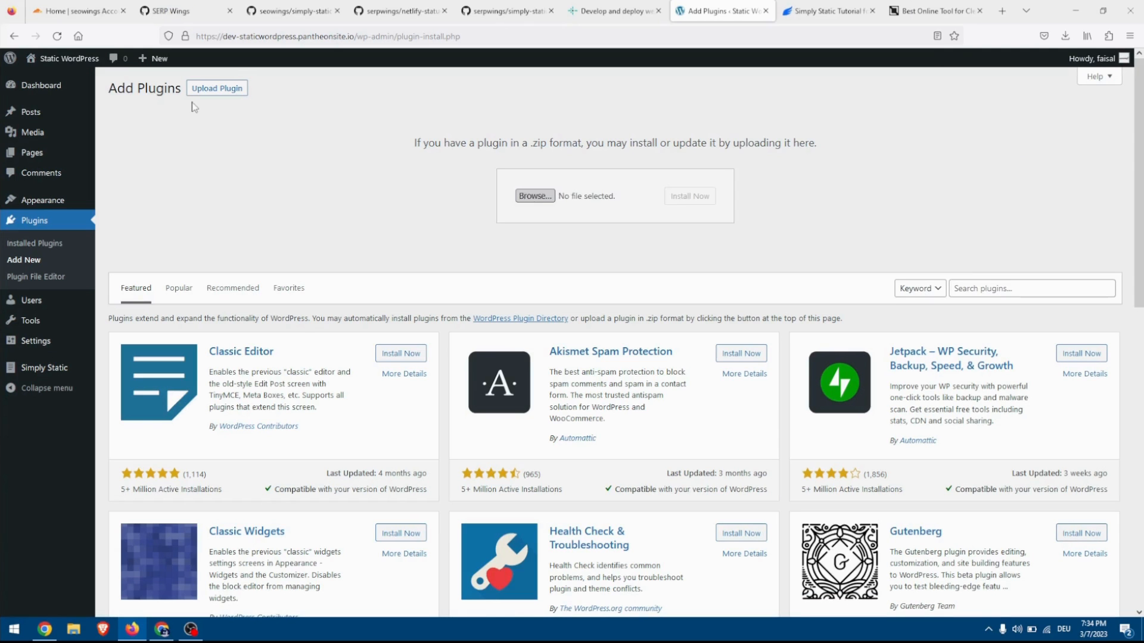
pyautogui.click(697, 196)
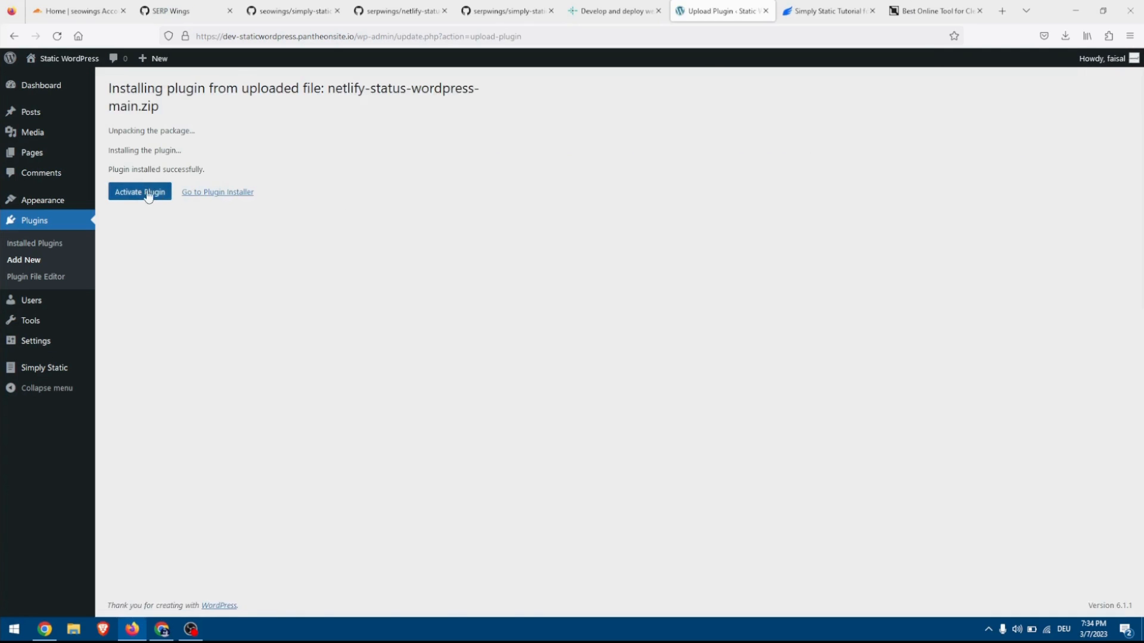
pyautogui.click(142, 195)
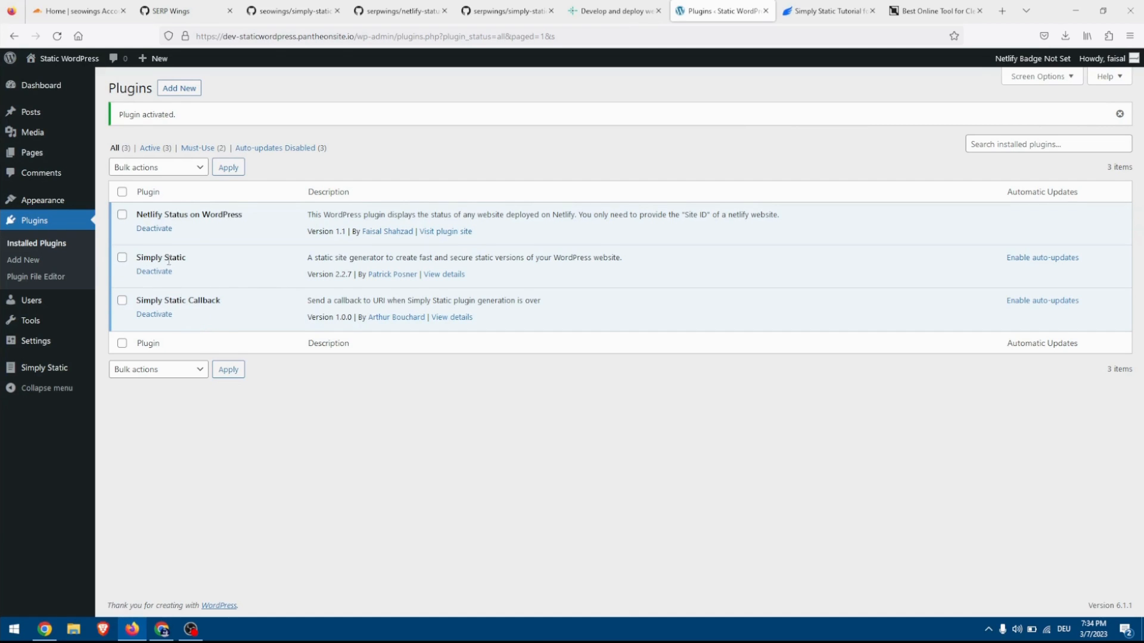
# Switch to the Netlify website and log in to reach the seowings team overview.
pyautogui.click(638, 7)
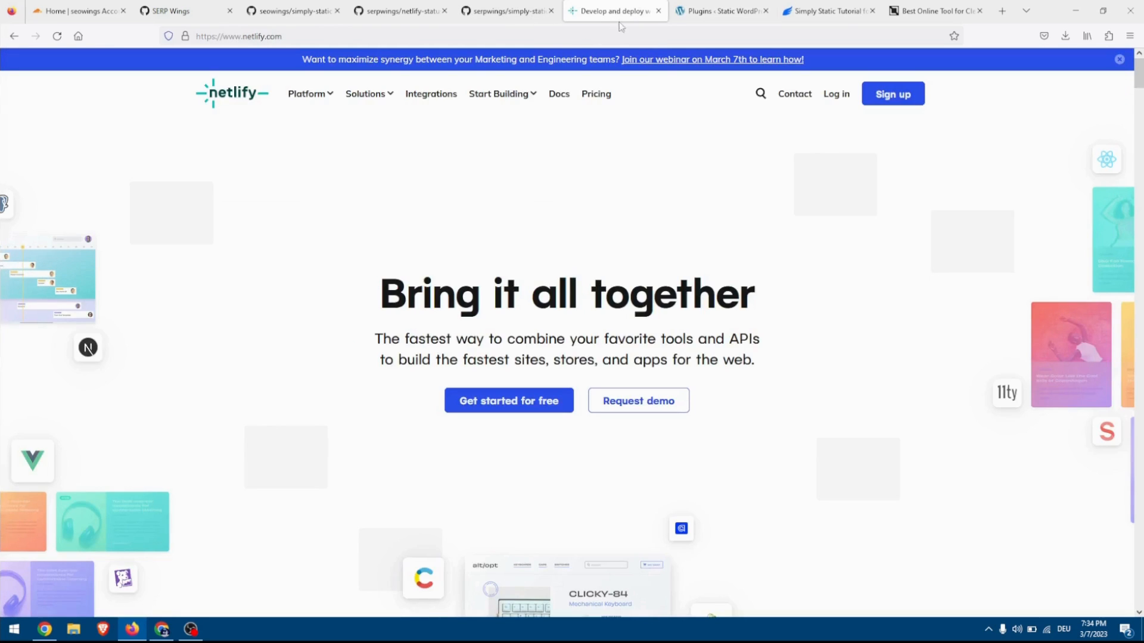
pyautogui.click(840, 98)
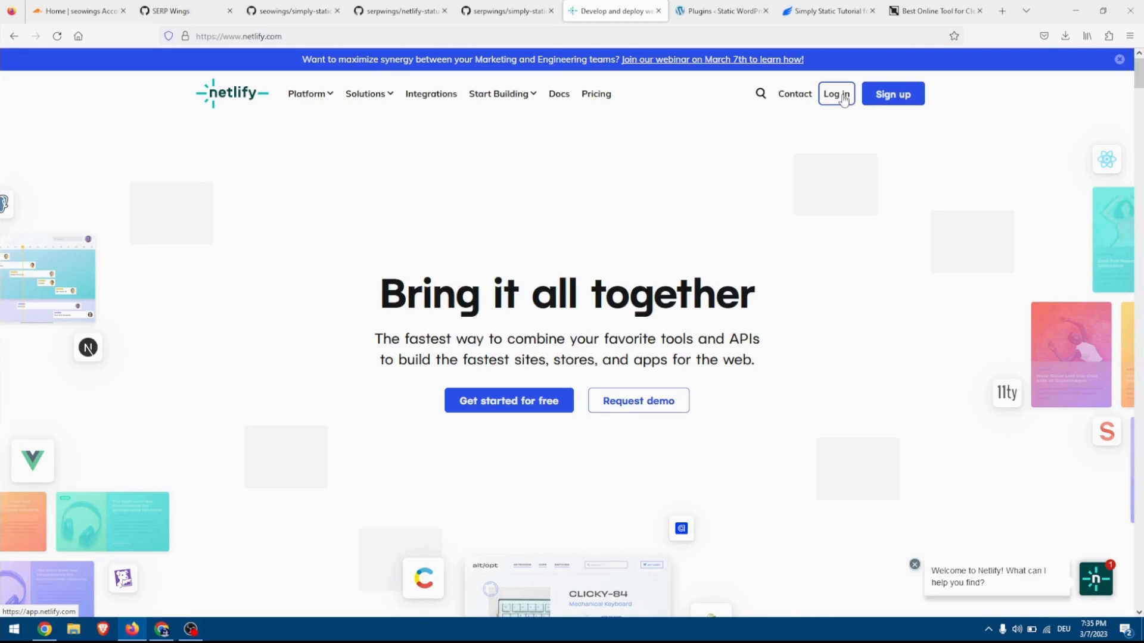
pyautogui.click(842, 97)
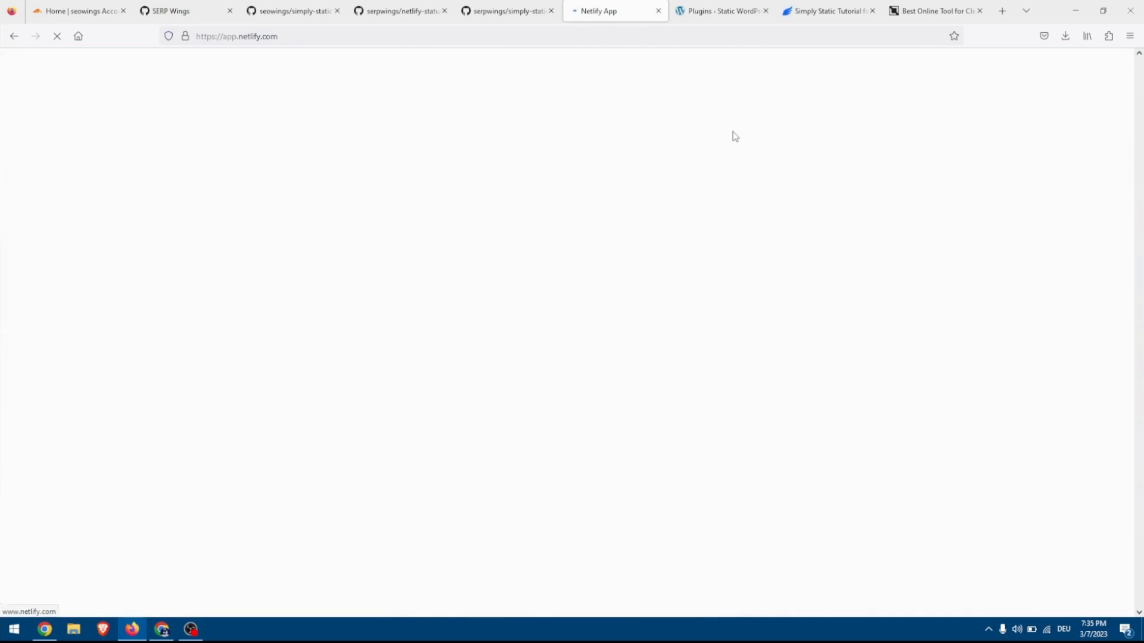
pyautogui.click(590, 240)
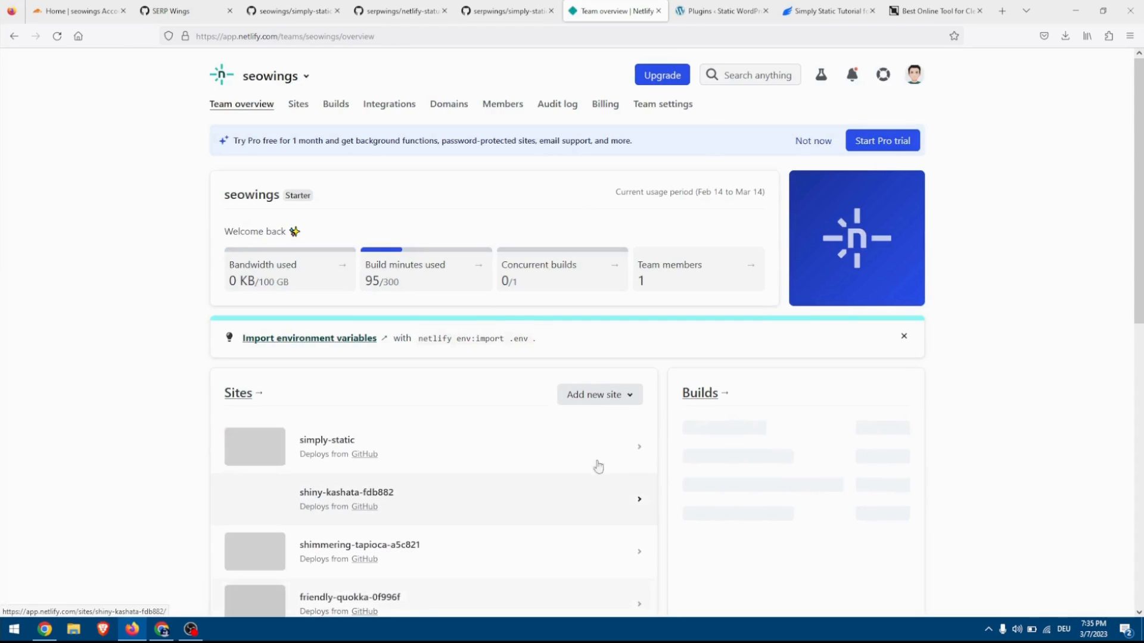
# Import the GitHub repository seowings/simply-static-post-process as a new Netlify site, deploy its main branch and check the deploy status.
pyautogui.click(613, 399)
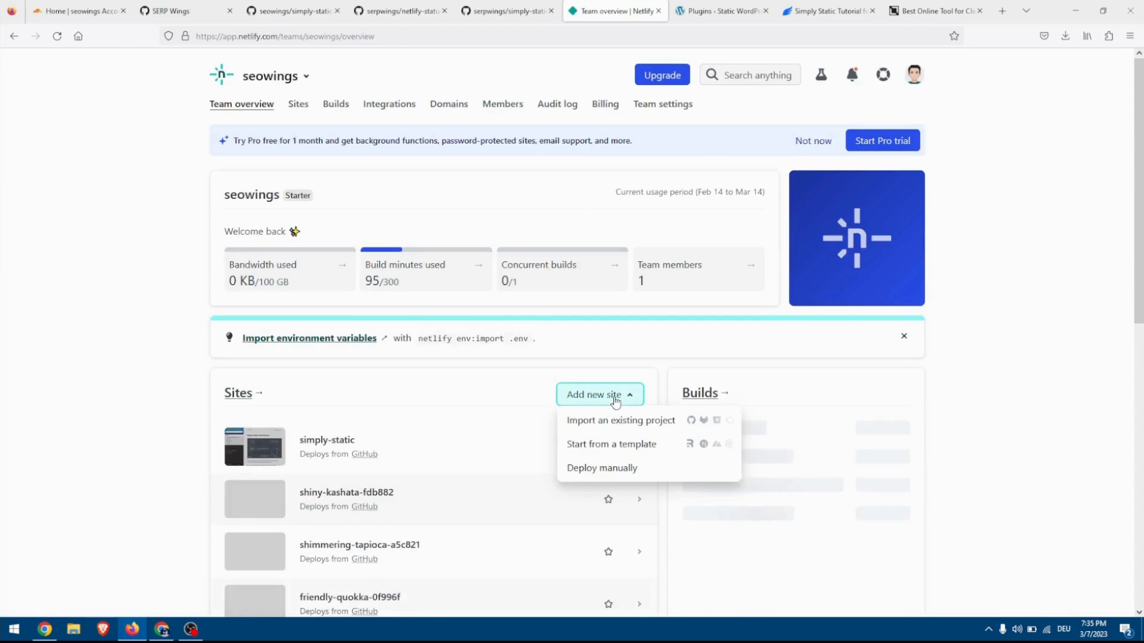
pyautogui.click(620, 421)
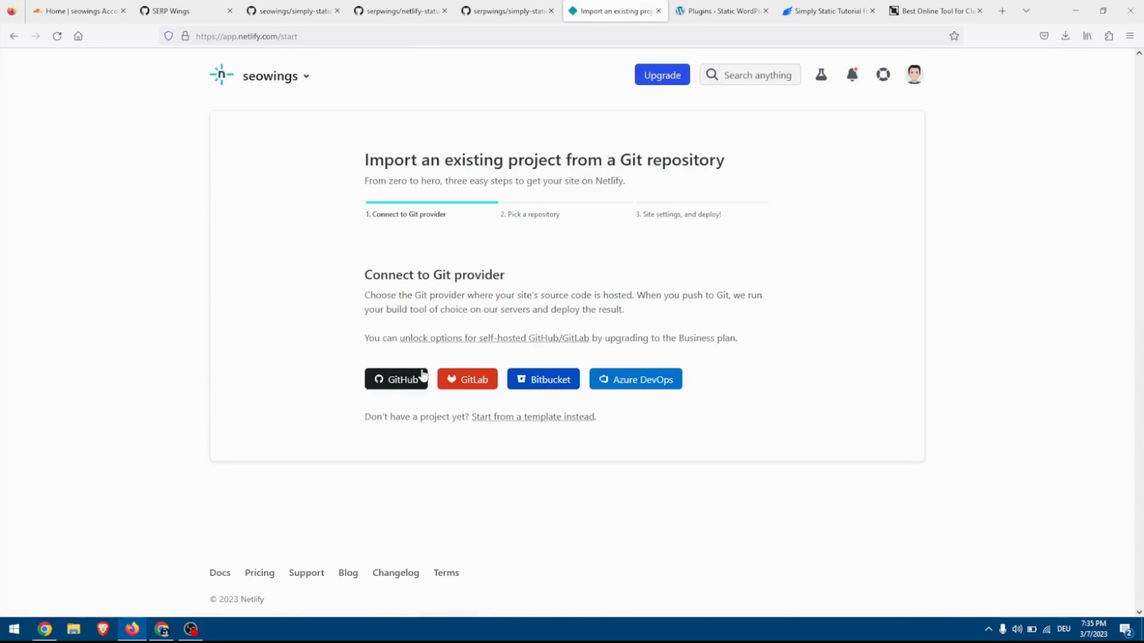
pyautogui.click(391, 380)
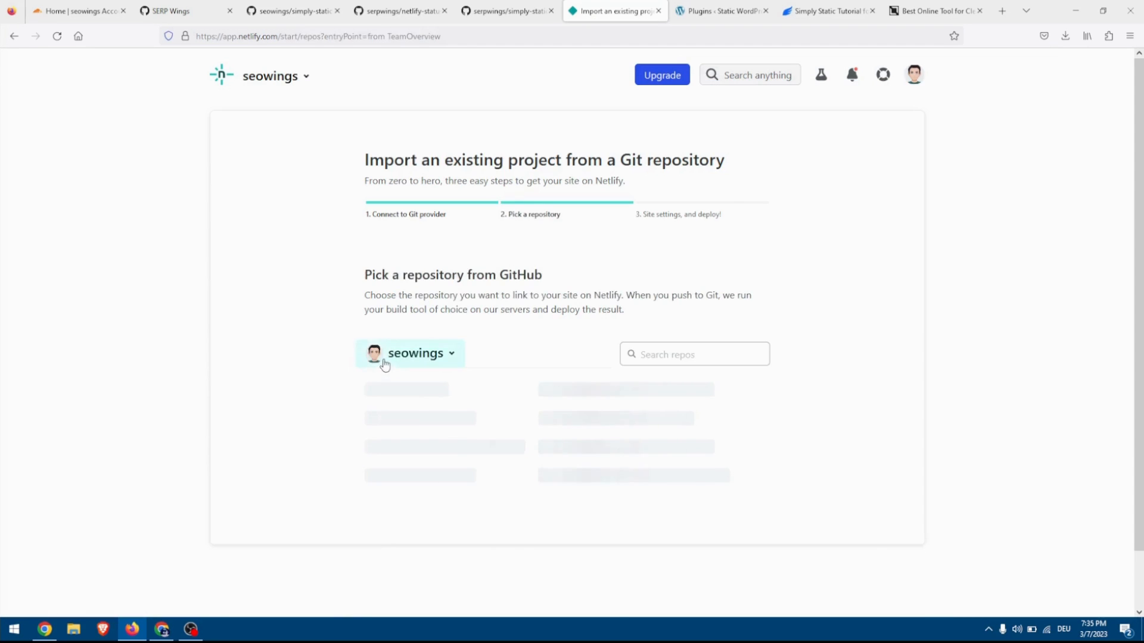
pyautogui.click(515, 397)
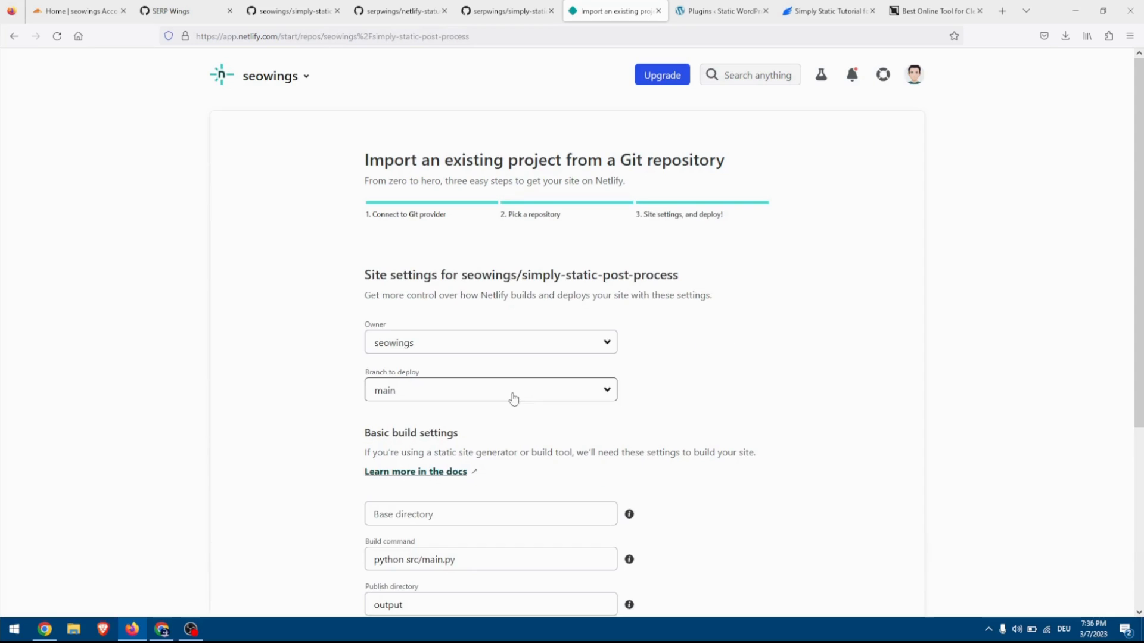
pyautogui.scroll(-5, 662, 417)
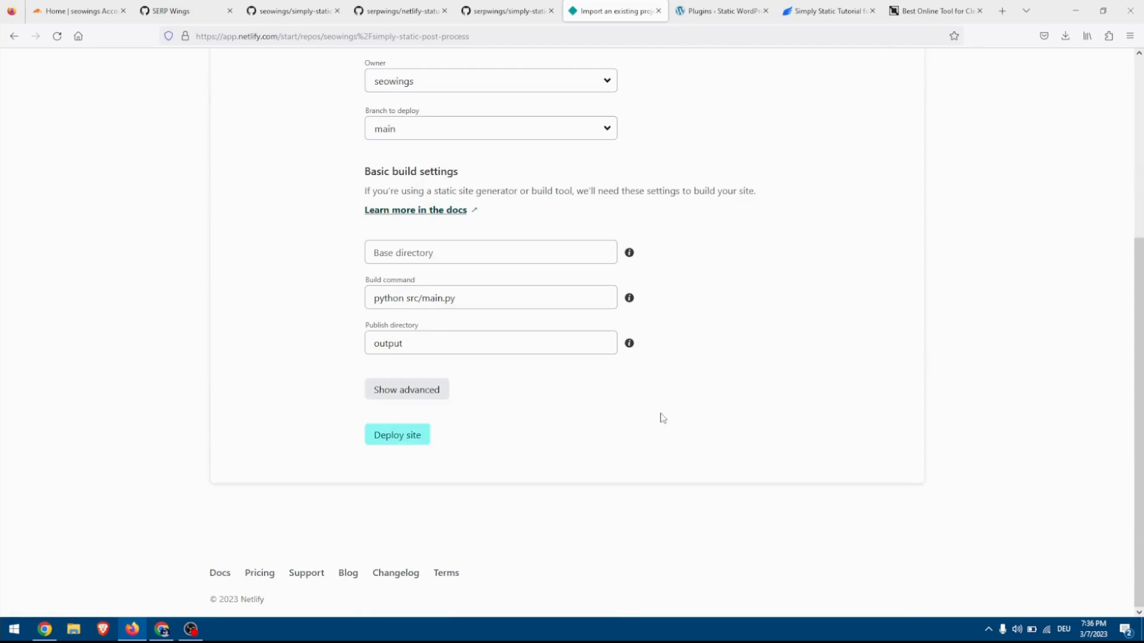
pyautogui.click(390, 437)
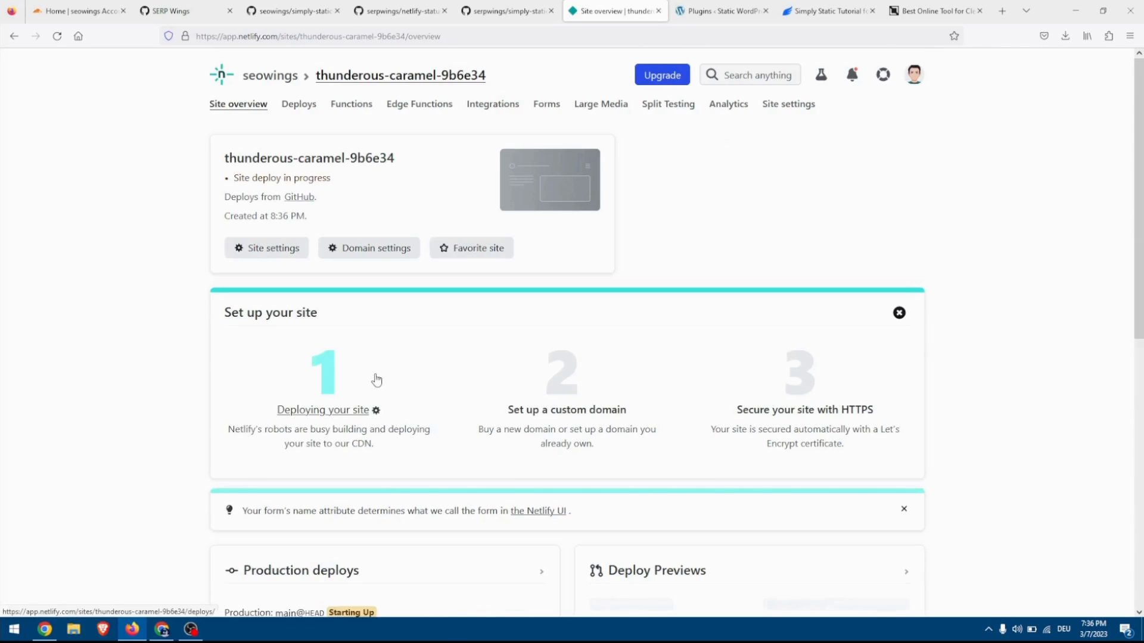
pyautogui.scroll(-5, 367, 367)
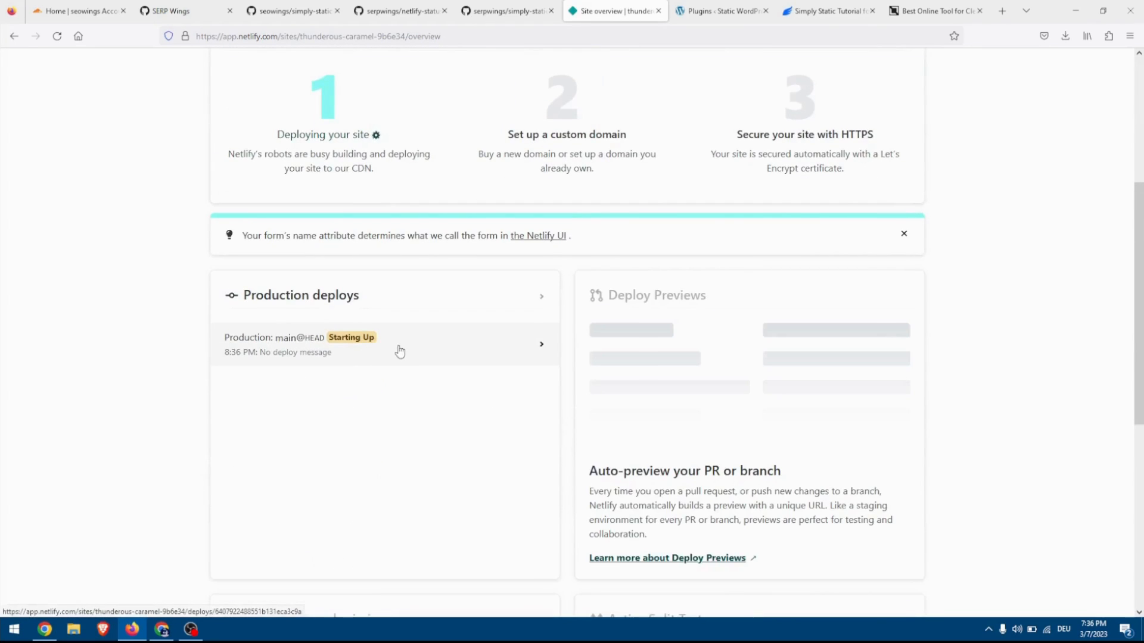
pyautogui.scroll(5, 396, 351)
pyautogui.click(295, 112)
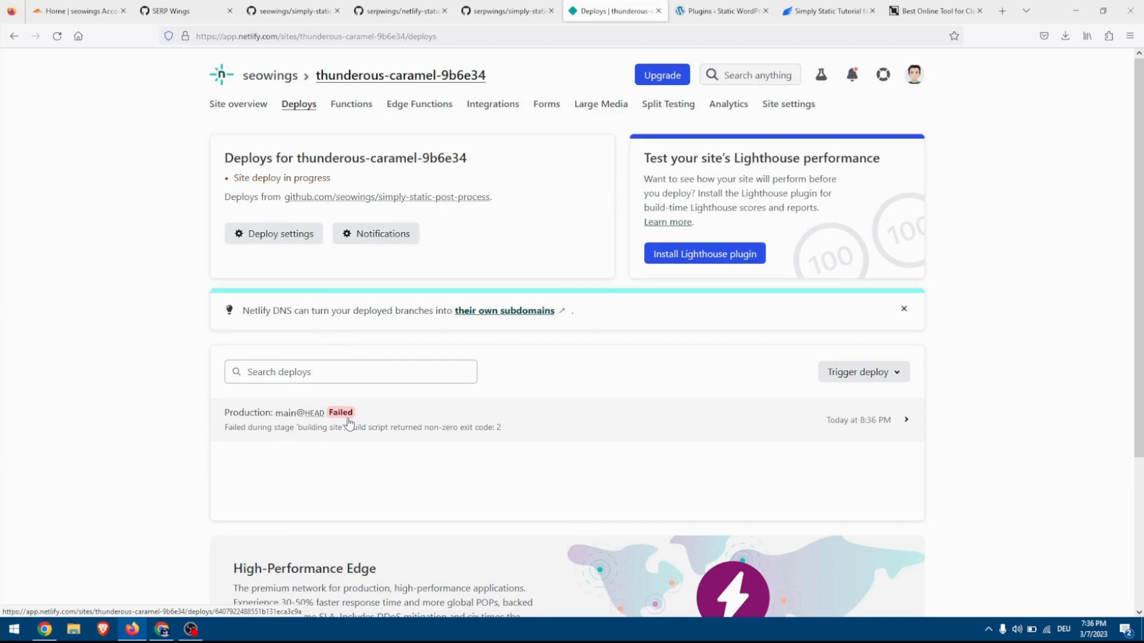
# Rename the Netlify site to static-wordpress-com in its site settings and check the new site address.
pyautogui.click(254, 109)
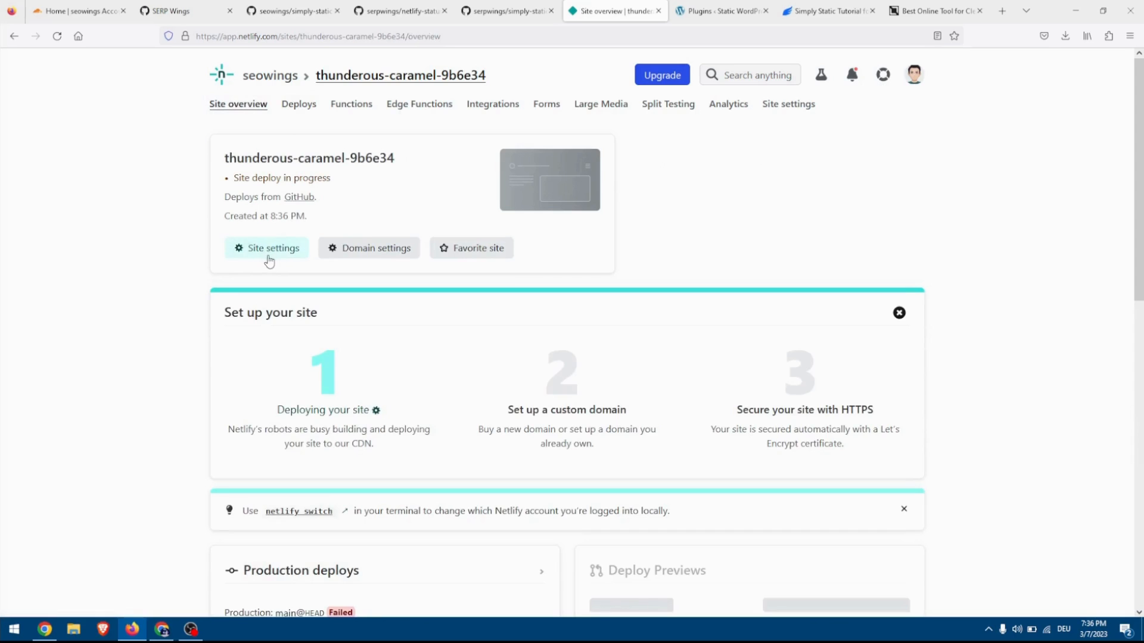
pyautogui.click(270, 248)
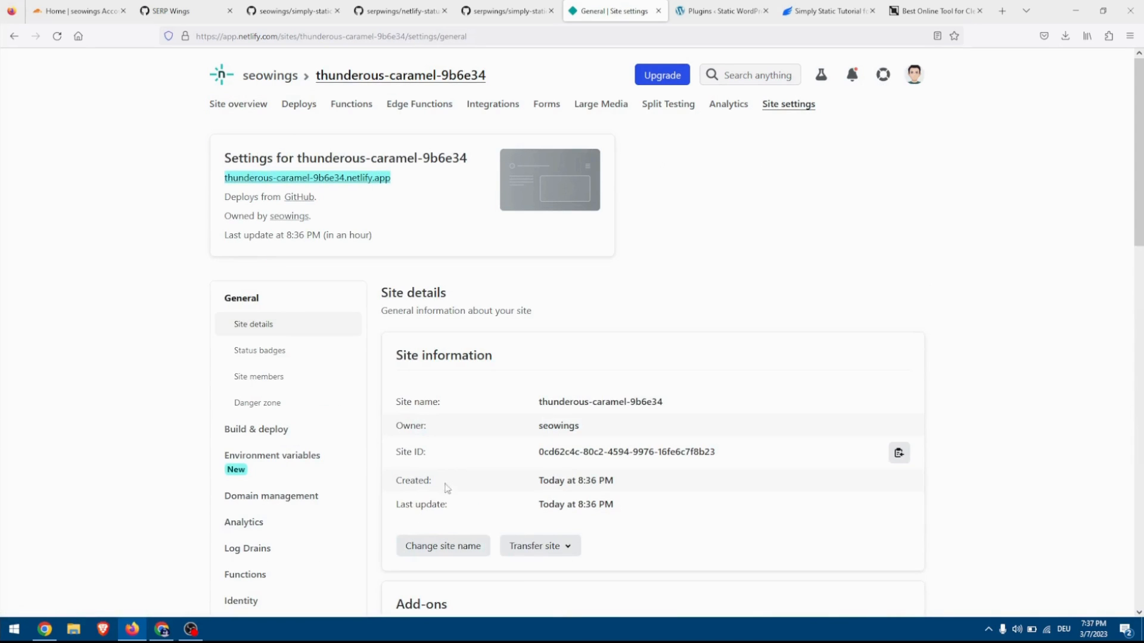
pyautogui.click(446, 546)
pyautogui.moveTo(553, 347); pyautogui.dragTo(393, 353)
pyautogui.write('static-')
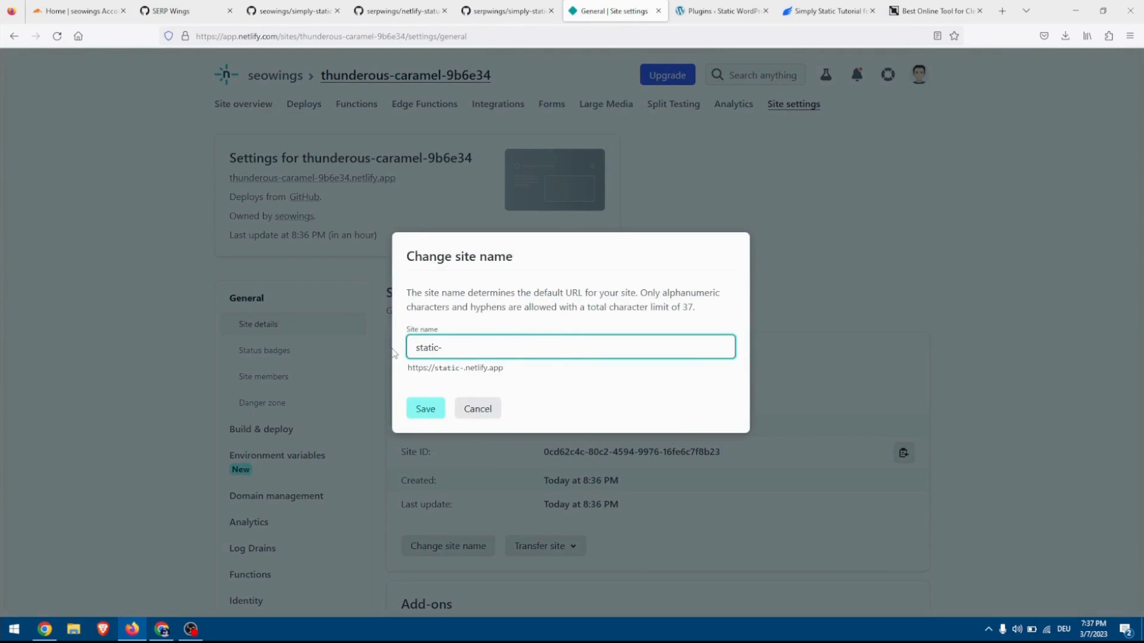
pyautogui.write('wordpress-wp')
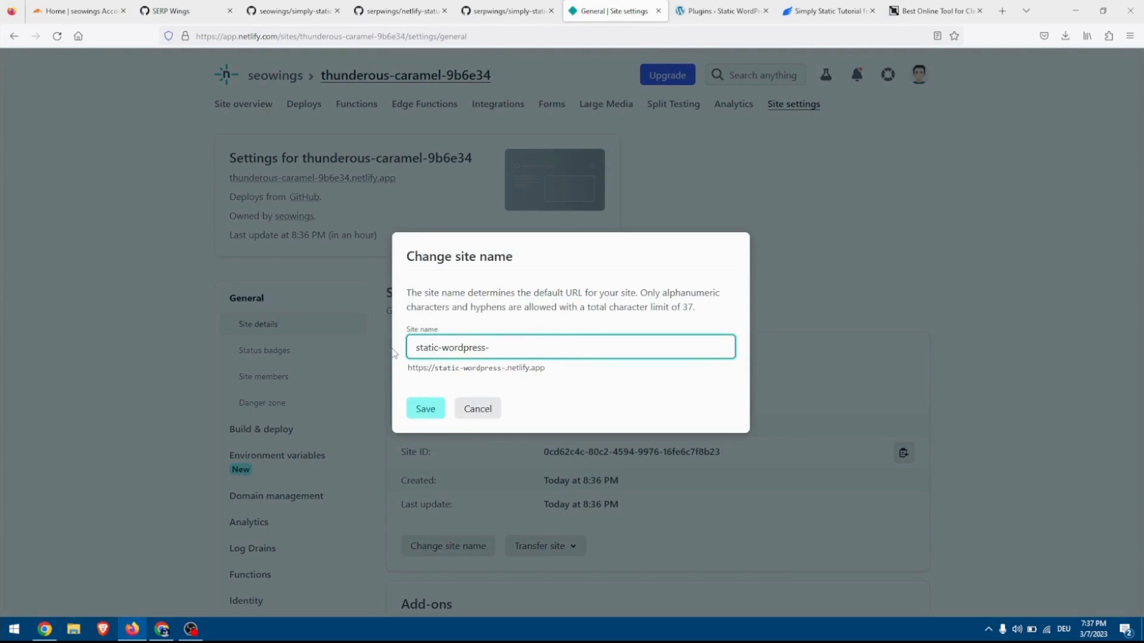
pyautogui.press('BackSpace')
pyautogui.press('BackSpace')
pyautogui.write('com')
pyautogui.click(426, 408)
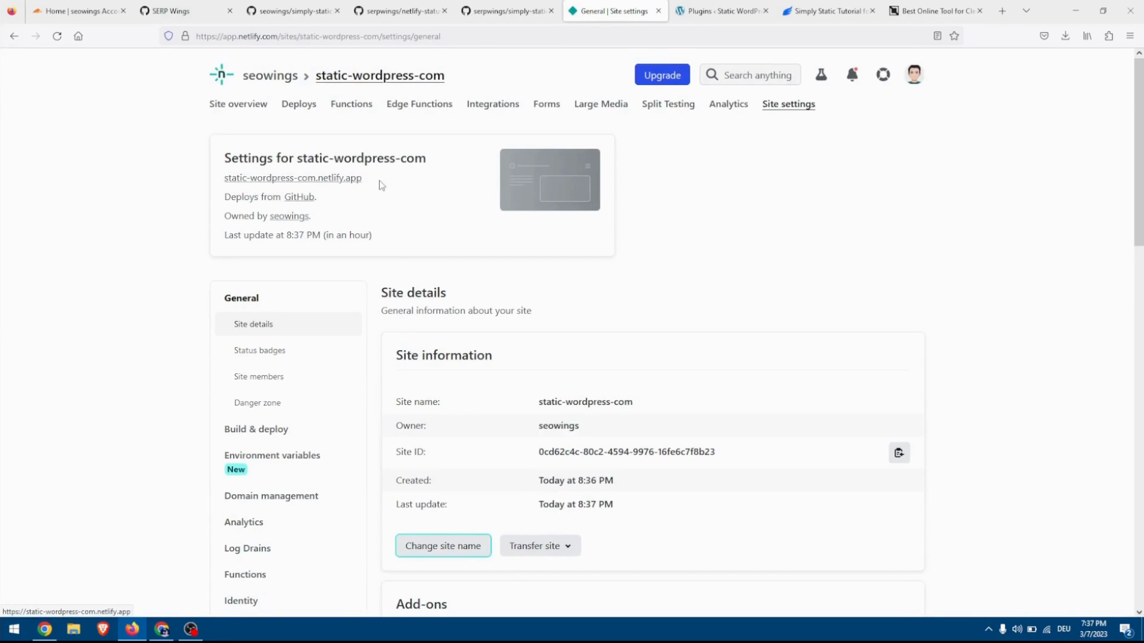
pyautogui.click(354, 180)
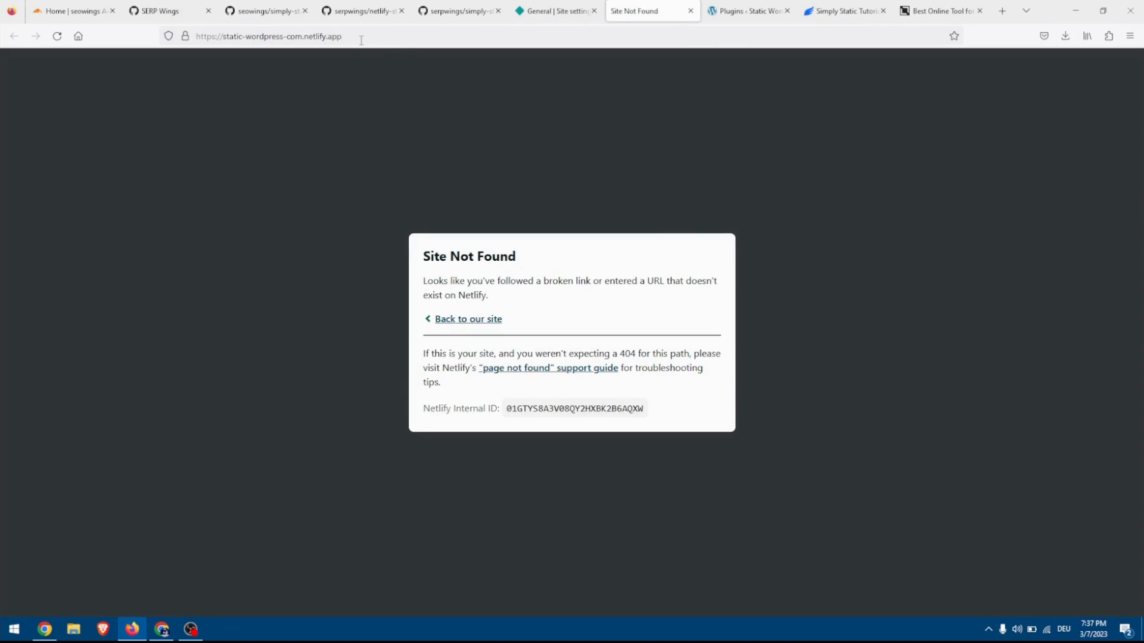
pyautogui.hotkey('ctrl', 'w')
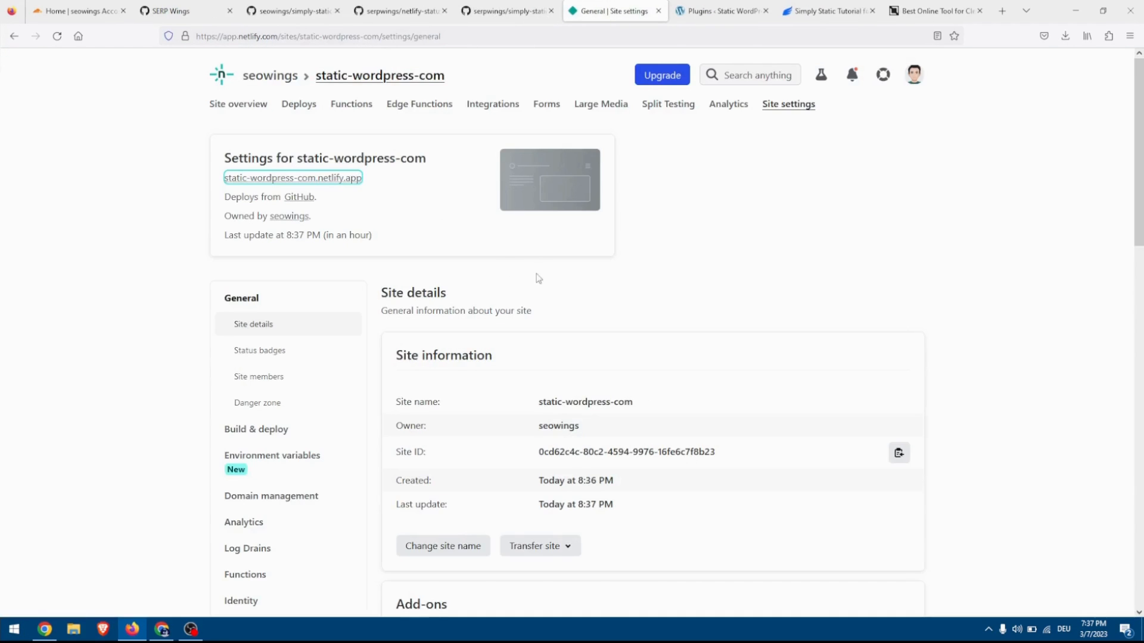
# Copy the site ID from Netlify, enter it as the Netlify Site ID in WordPress's Netlify Badge settings and save.
pyautogui.scroll(-3, 539, 277)
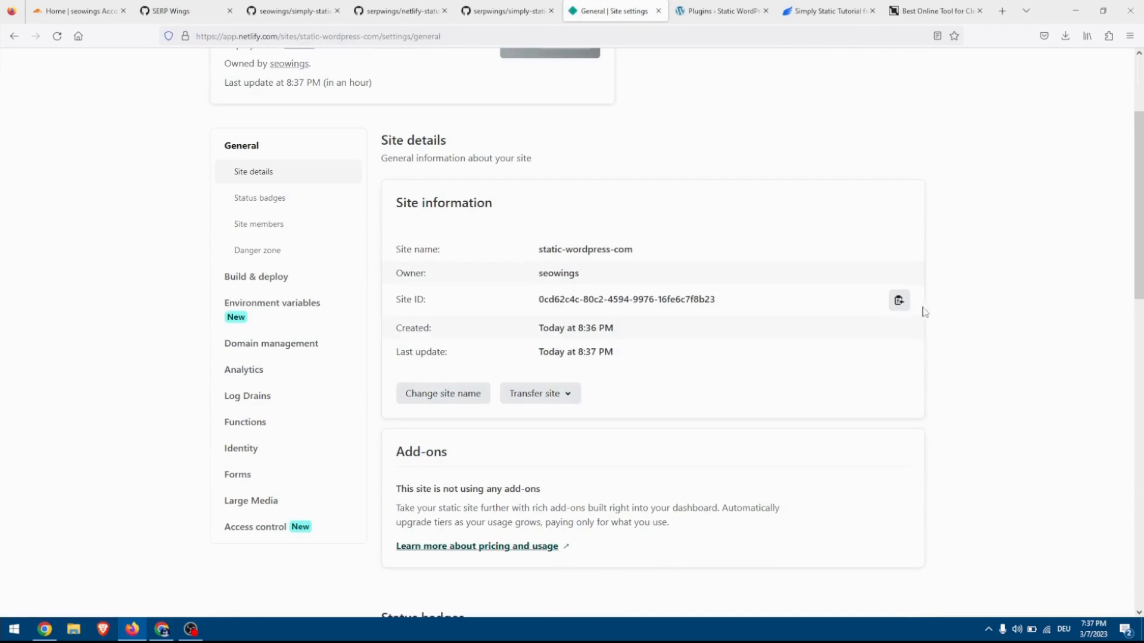
pyautogui.click(897, 303)
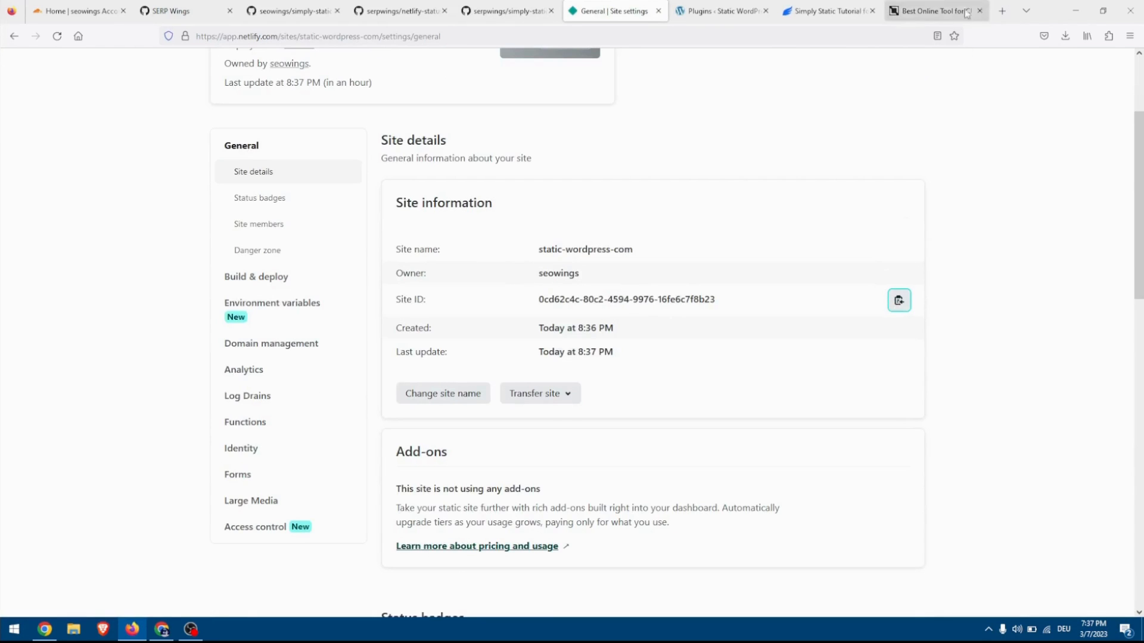
pyautogui.click(720, 14)
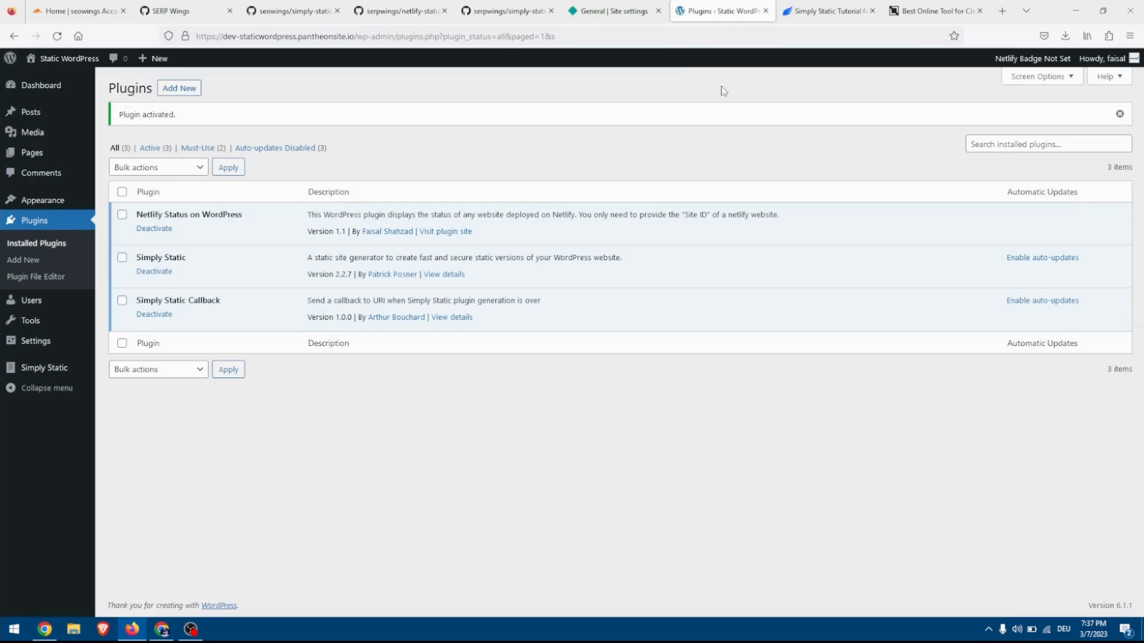
pyautogui.click(1011, 65)
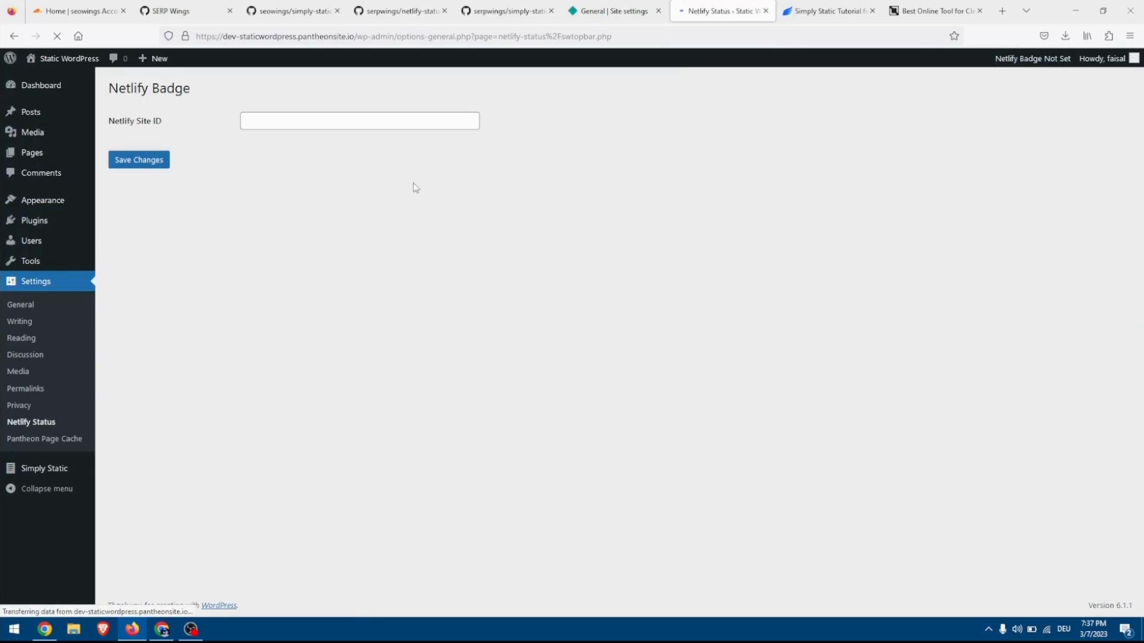
pyautogui.click(265, 122)
pyautogui.hotkey('ctrl', 'v')
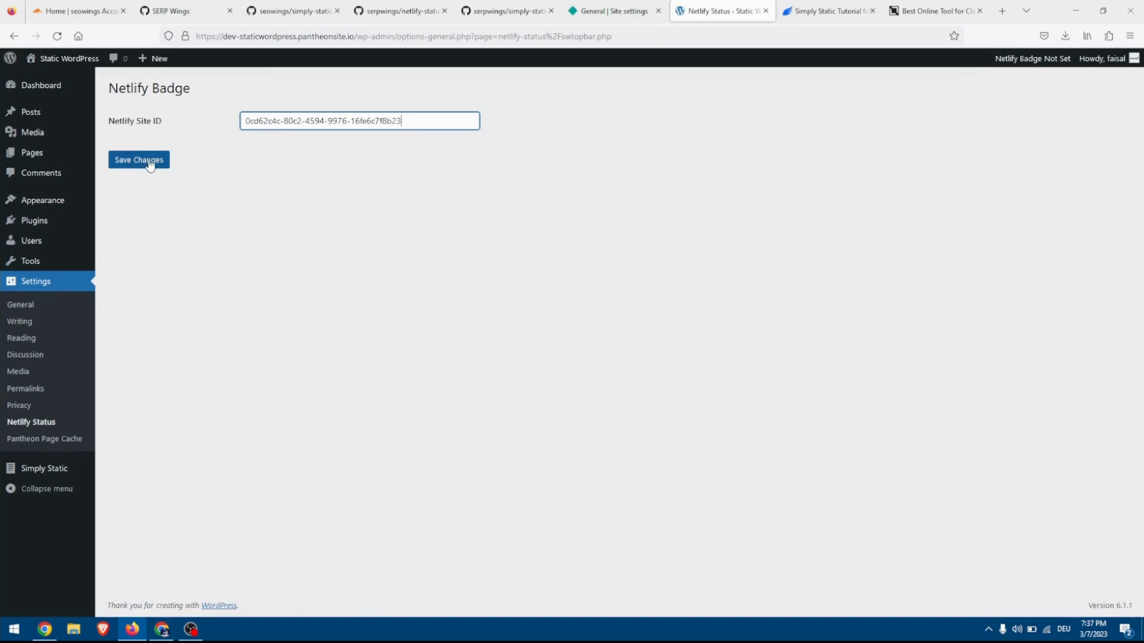
pyautogui.click(149, 160)
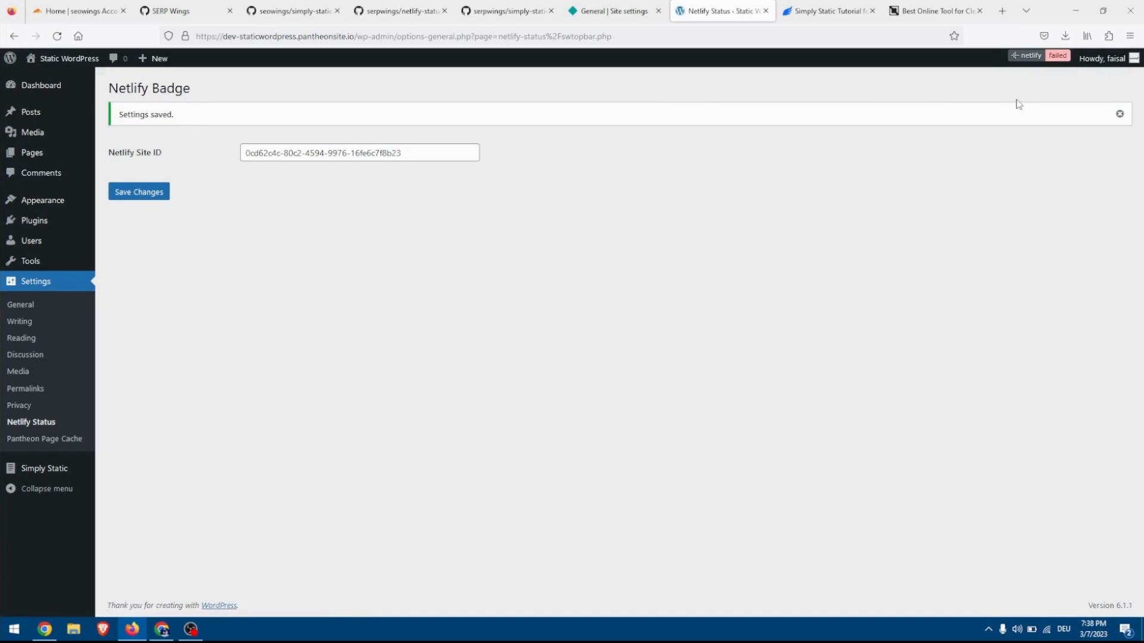
# Add a Netlify build hook named static-wordpress-com for the main branch and copy its URL.
pyautogui.click(614, 12)
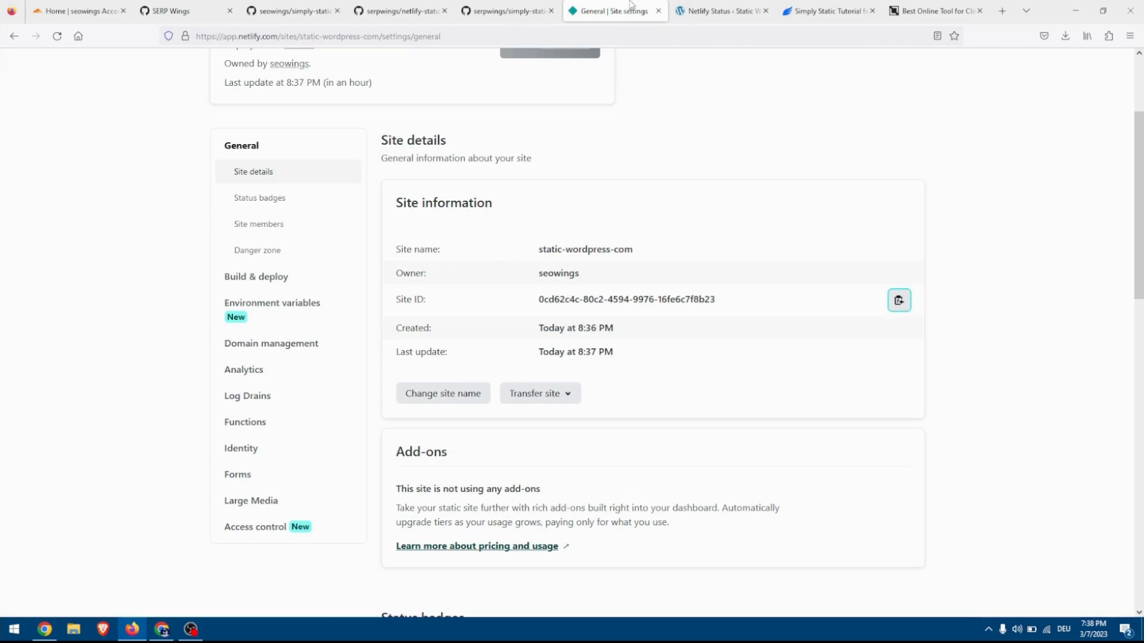
pyautogui.click(287, 276)
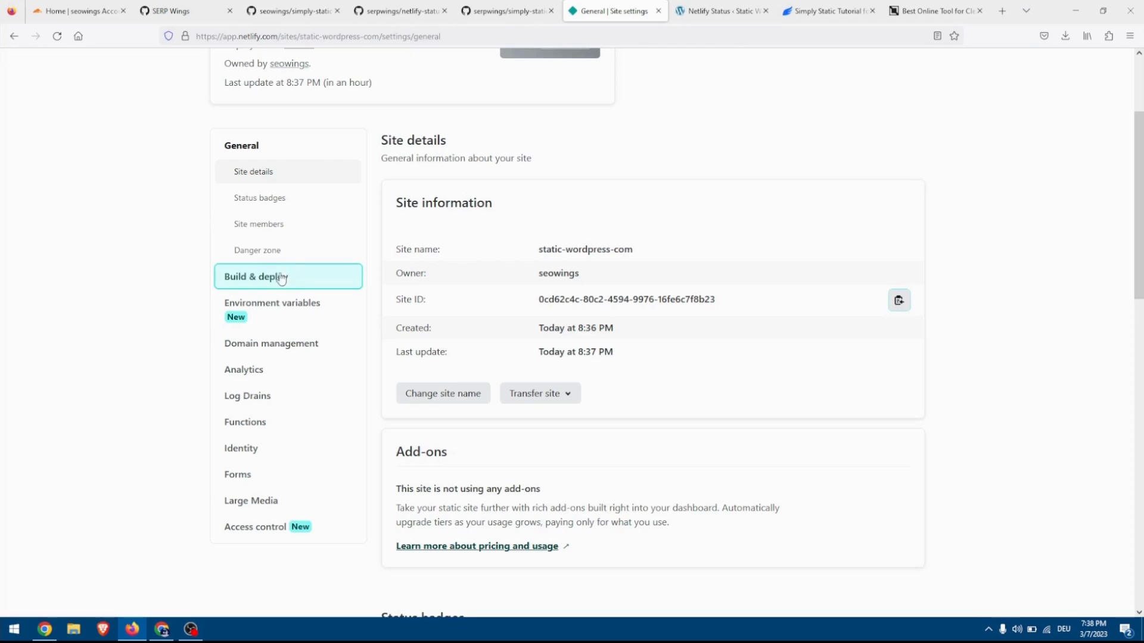
pyautogui.scroll(-10, 418, 334)
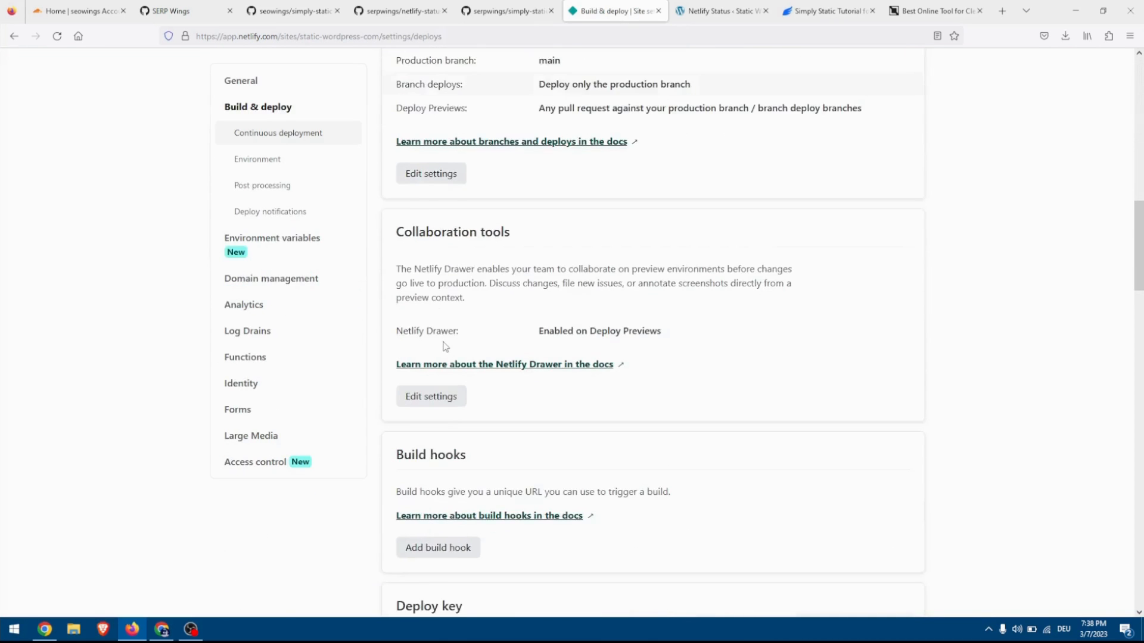
pyautogui.scroll(-5, 450, 334)
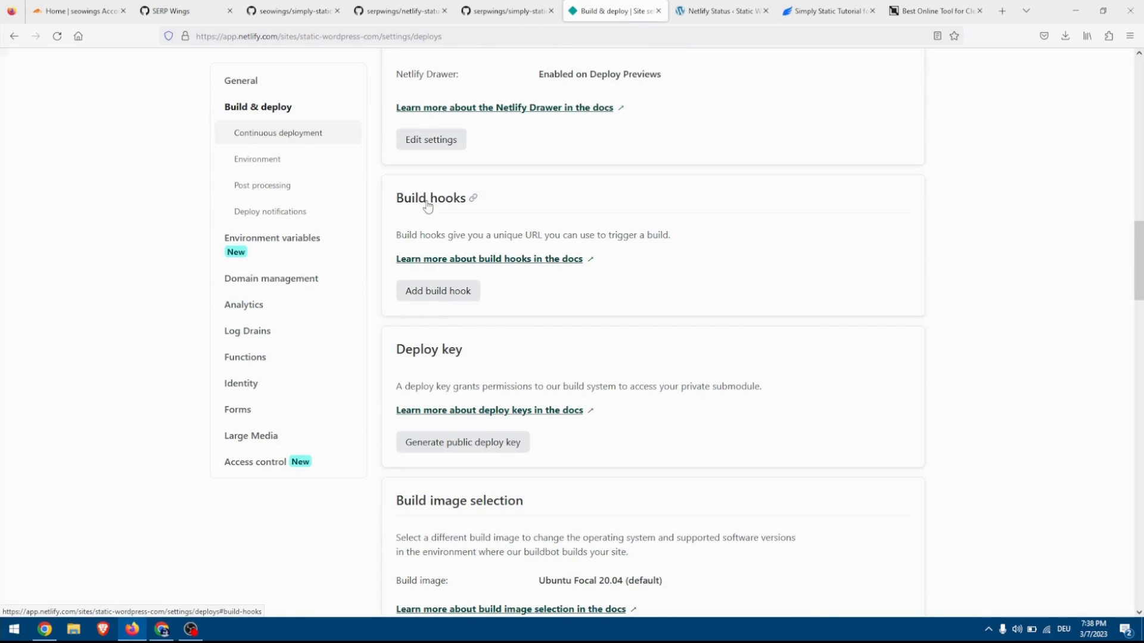
pyautogui.click(439, 296)
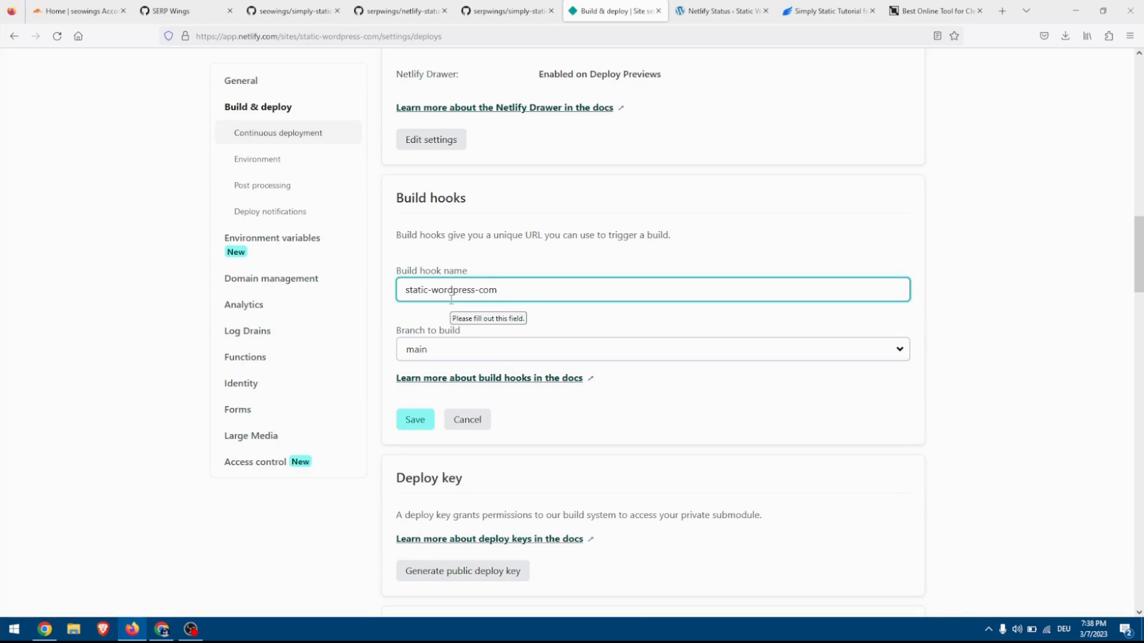
pyautogui.click(420, 422)
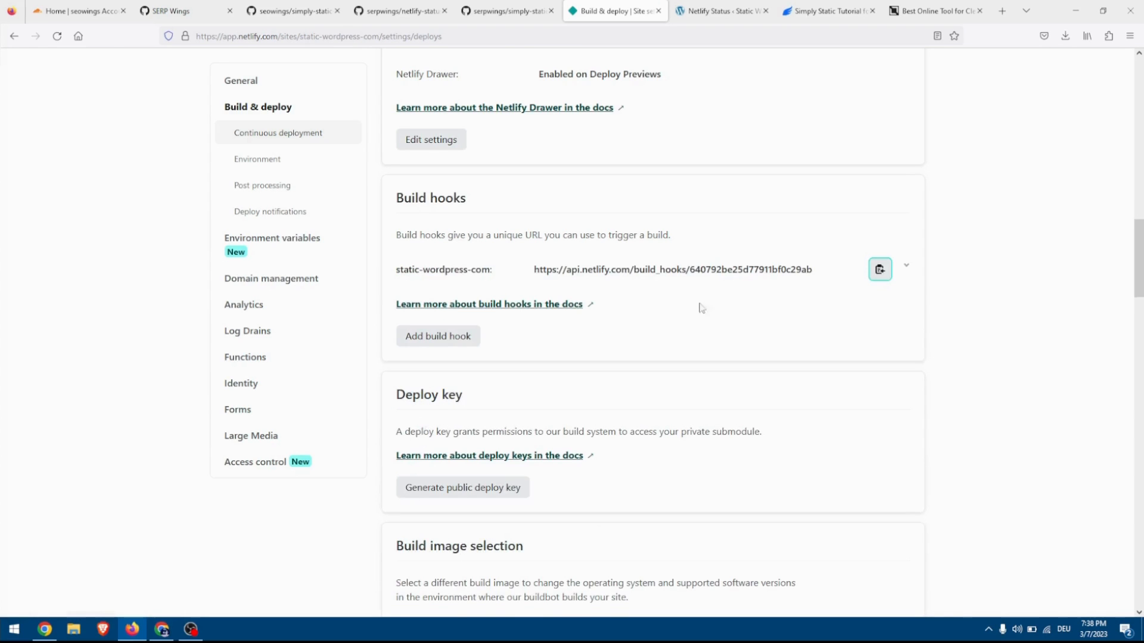
pyautogui.click(883, 273)
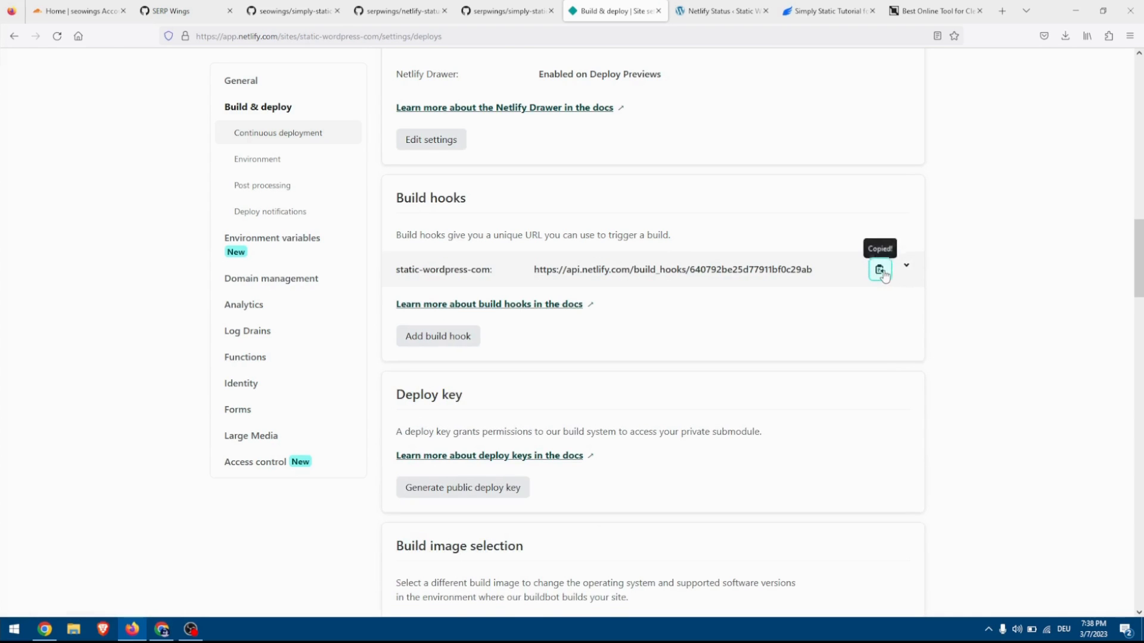
# Enter the copied Netlify build hook URL as the Callback URL in WordPress's Simply Static settings and enable the callback.
pyautogui.click(693, 14)
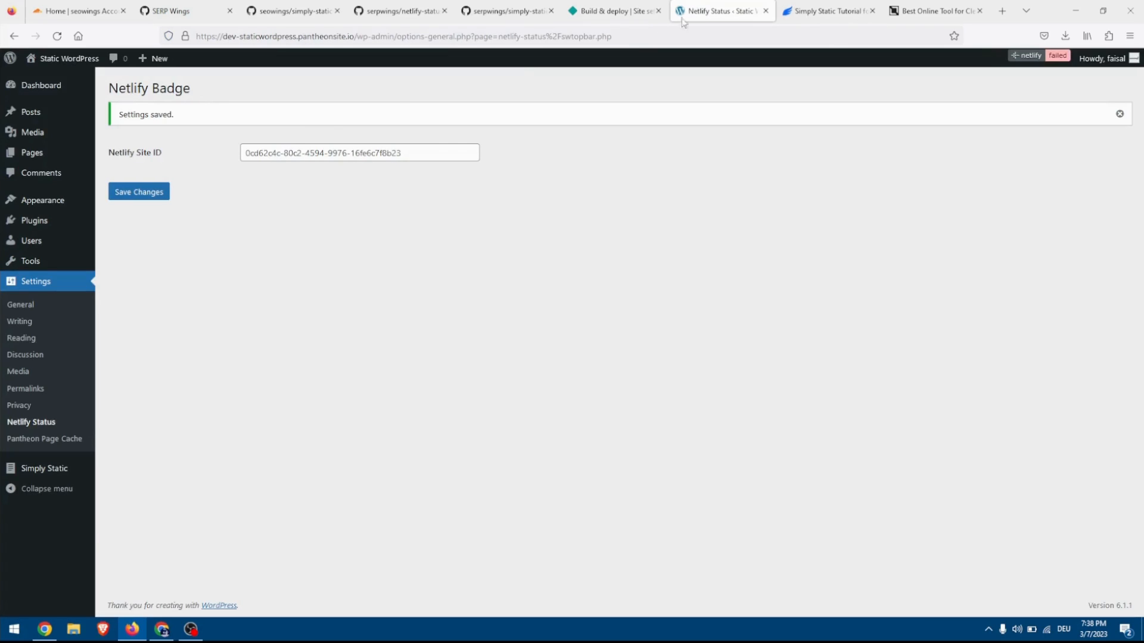
pyautogui.click(19, 469)
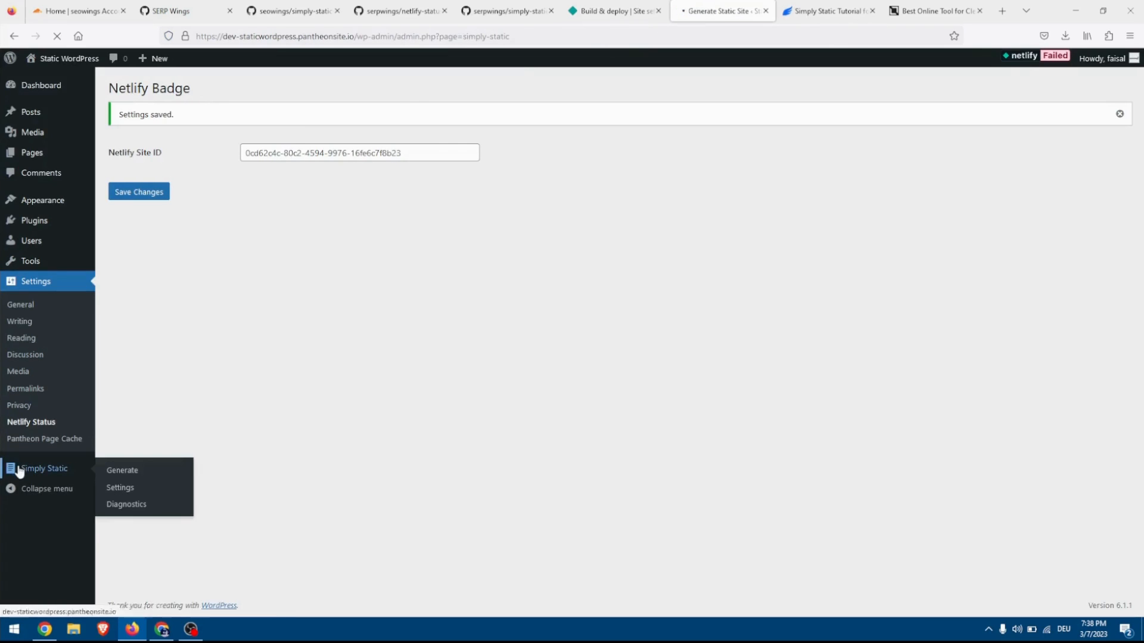
pyautogui.click(28, 351)
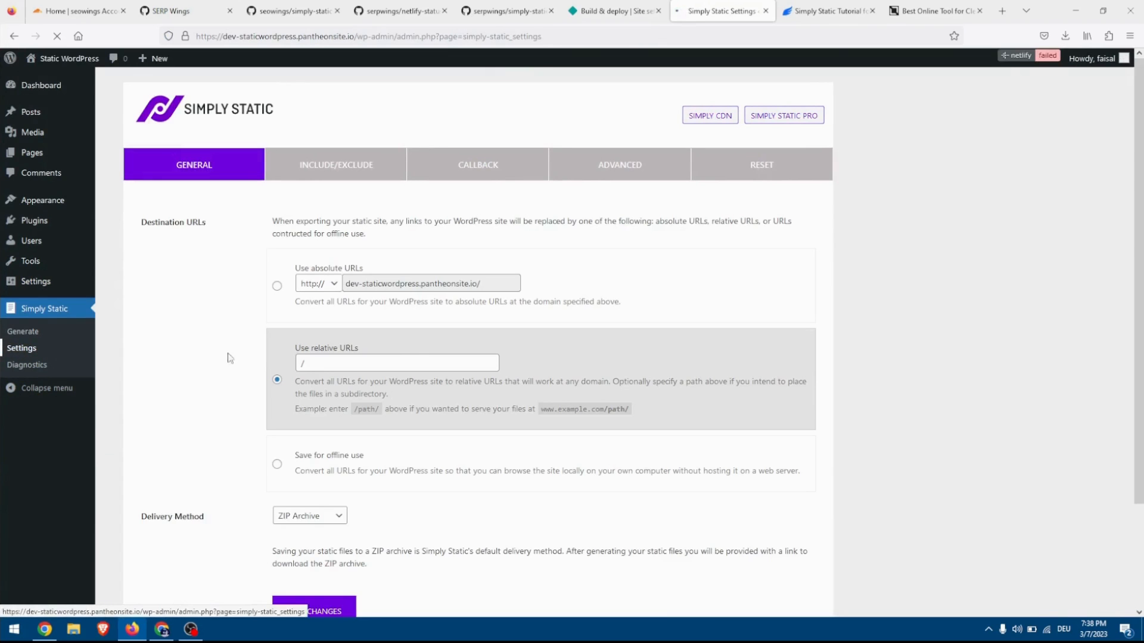
pyautogui.click(508, 157)
pyautogui.click(316, 305)
pyautogui.hotkey('ctrl', 'v')
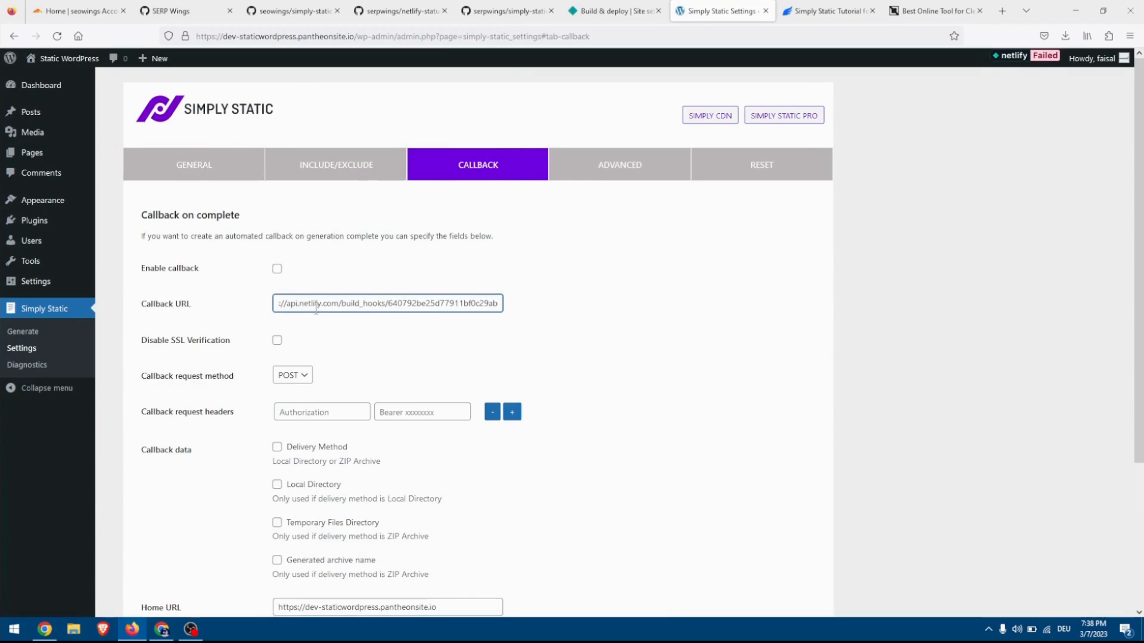
pyautogui.click(295, 338)
pyautogui.click(277, 271)
# Include Delivery Method and Generated archive name in the Simply Static callback data.
pyautogui.scroll(-3, 303, 288)
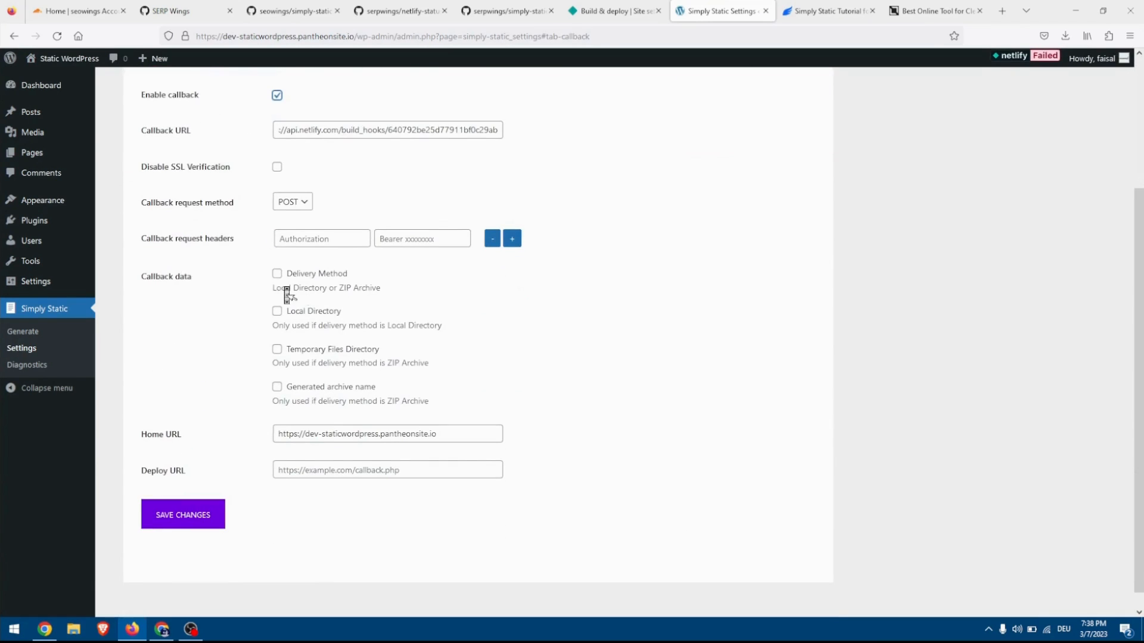
pyautogui.click(278, 275)
pyautogui.click(277, 388)
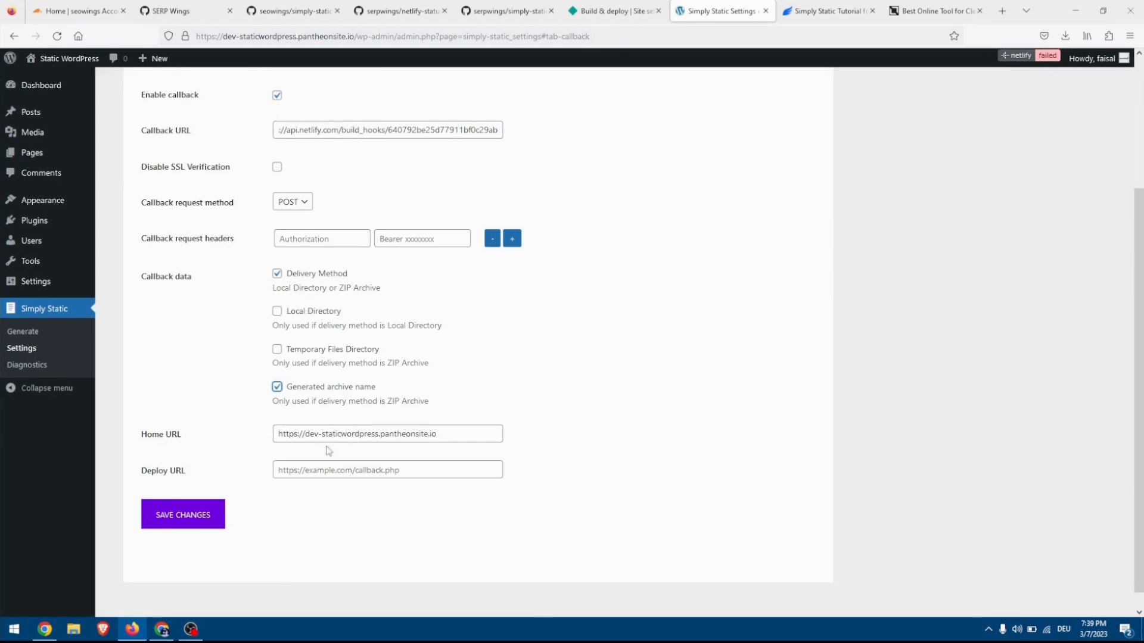
pyautogui.click(613, 11)
pyautogui.scroll(7, 393, 165)
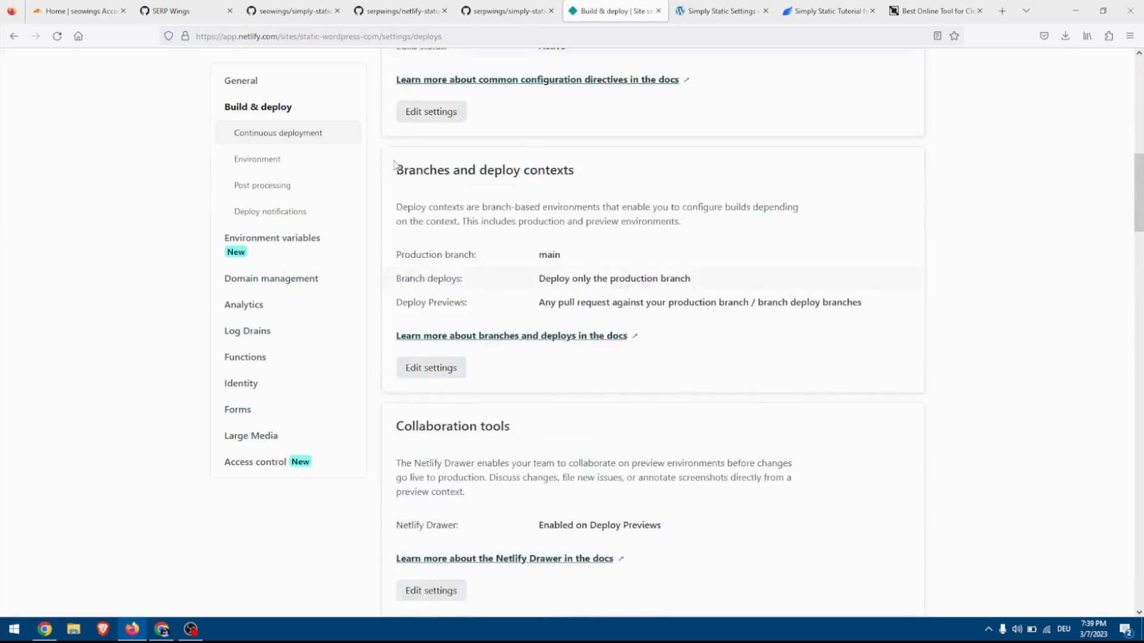
pyautogui.scroll(10, 393, 165)
pyautogui.moveTo(385, 189); pyautogui.dragTo(210, 184)
pyautogui.hotkey('ctrl', 'c')
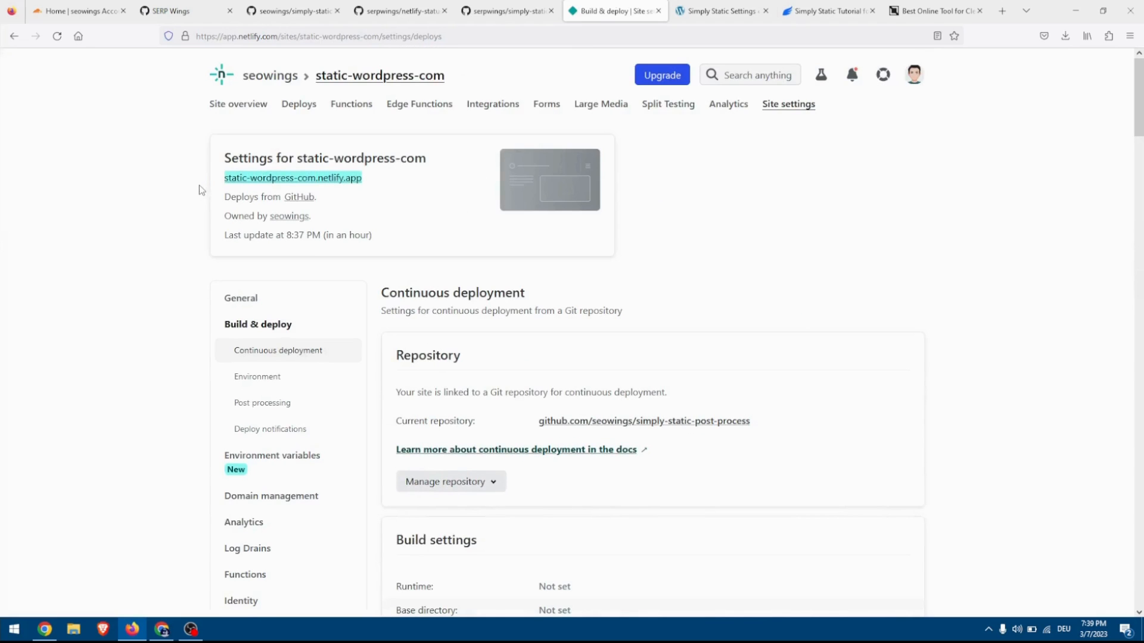
pyautogui.click(724, 11)
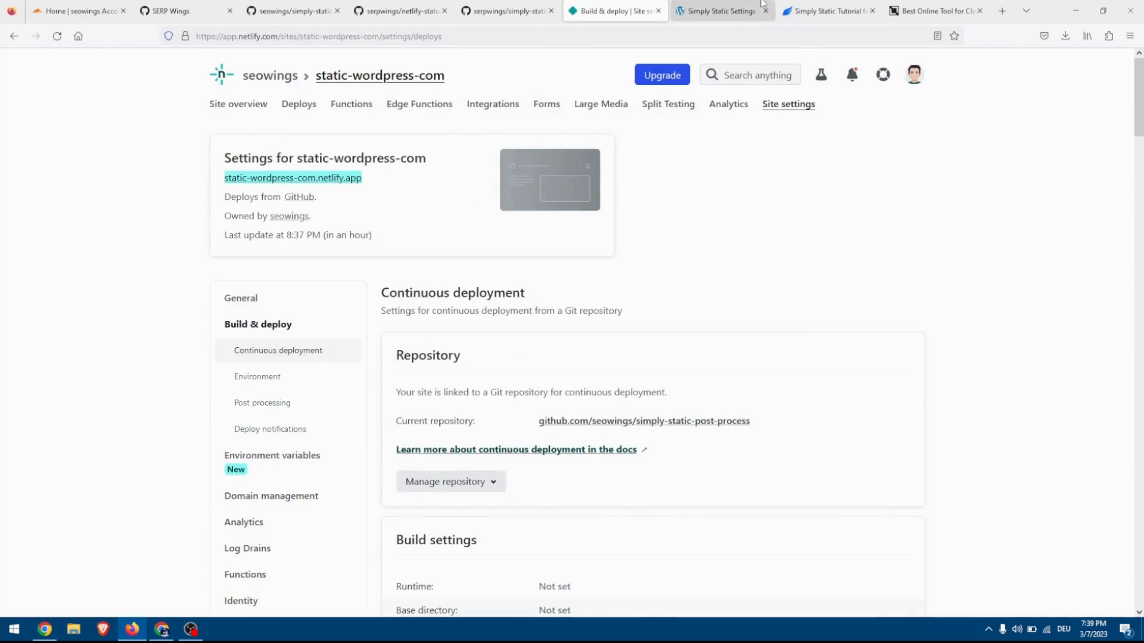
pyautogui.click(297, 470)
pyautogui.write('h')
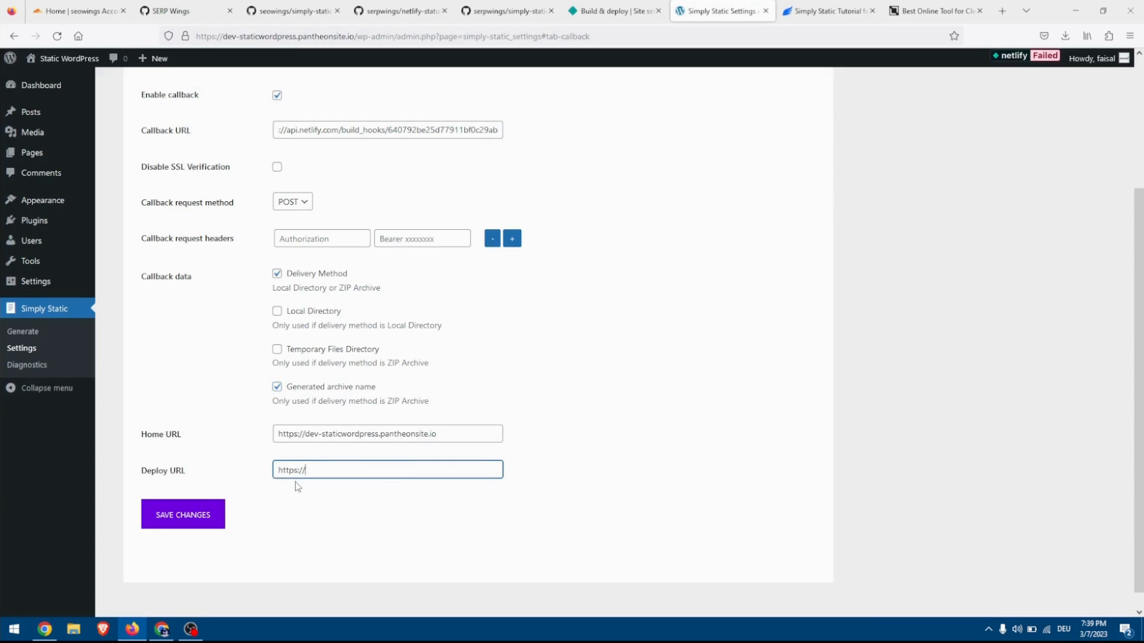
pyautogui.write('ttps://')
pyautogui.hotkey('ctrl', 'v')
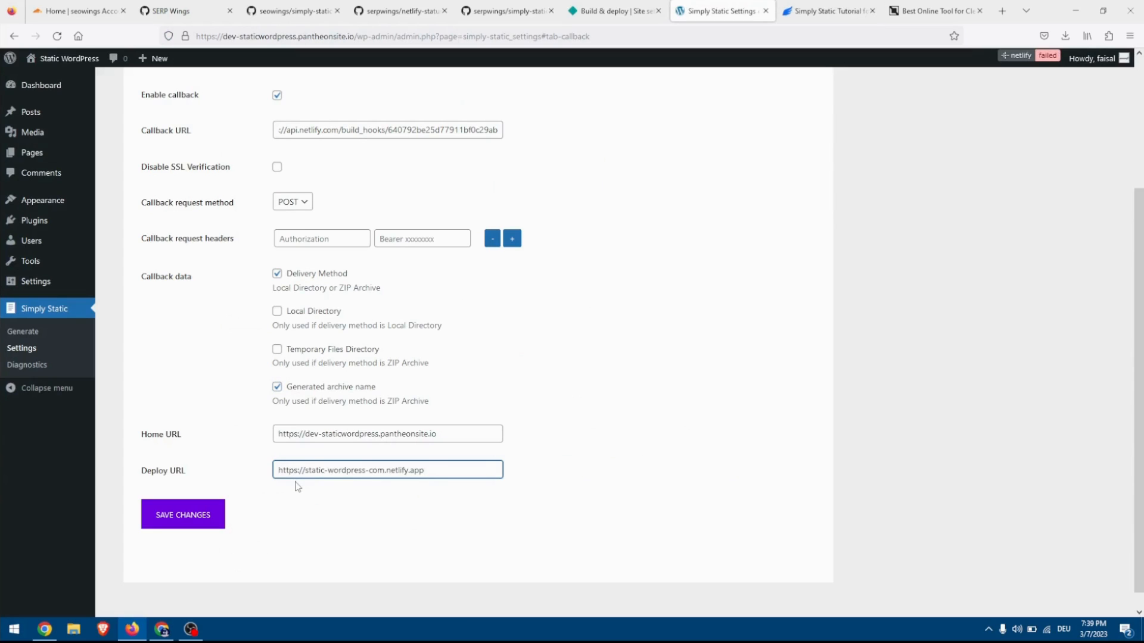
pyautogui.click(193, 523)
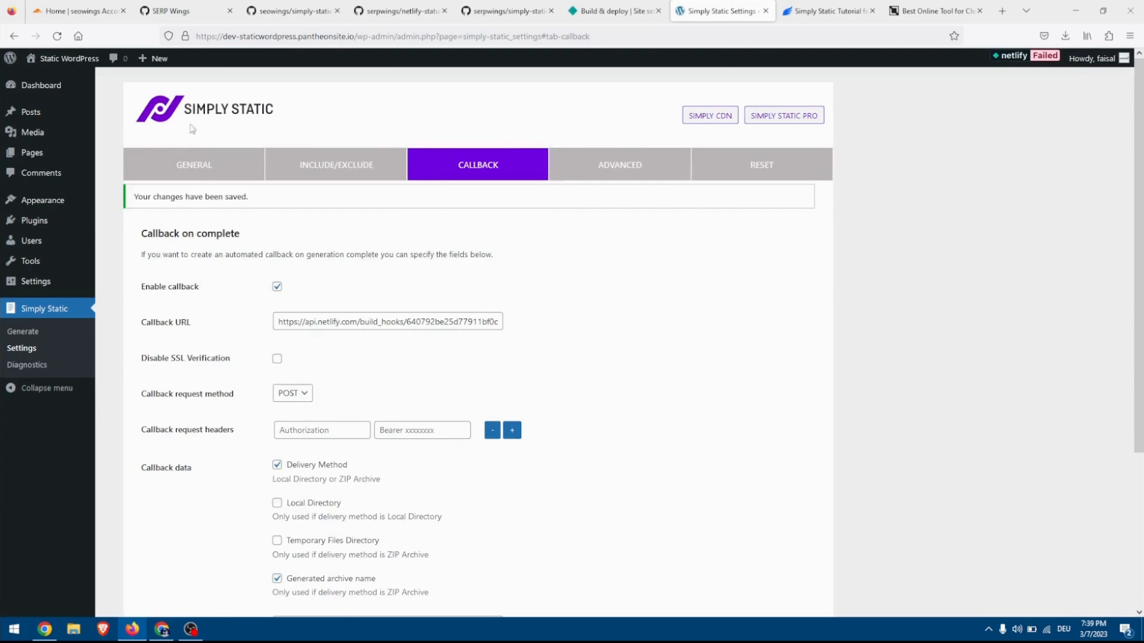
pyautogui.click(194, 164)
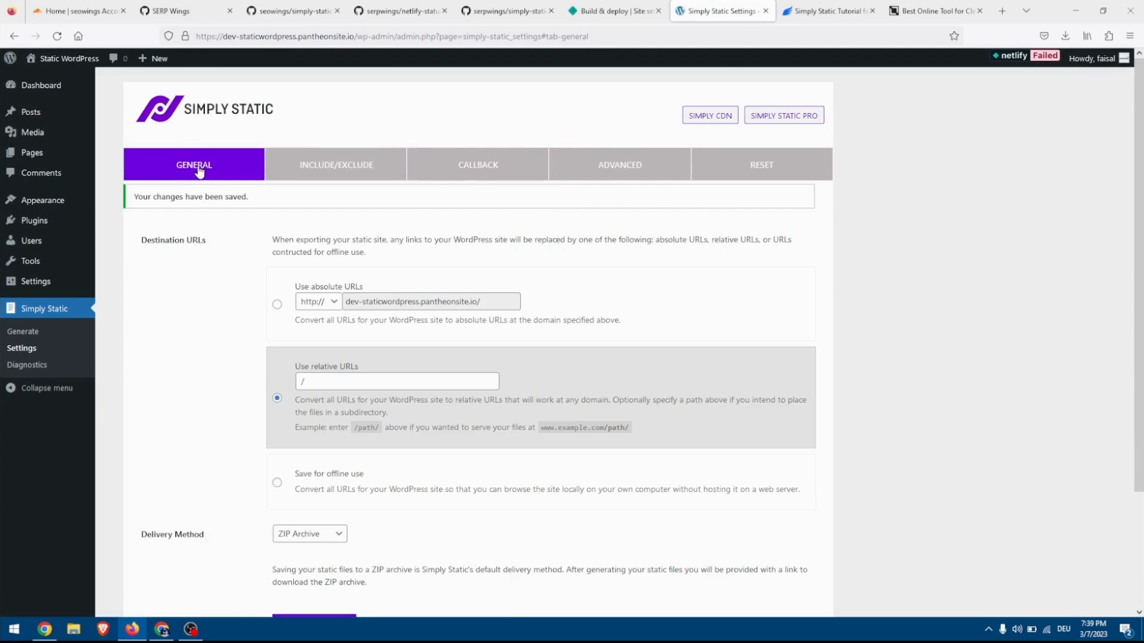
pyautogui.click(277, 305)
pyautogui.click(332, 302)
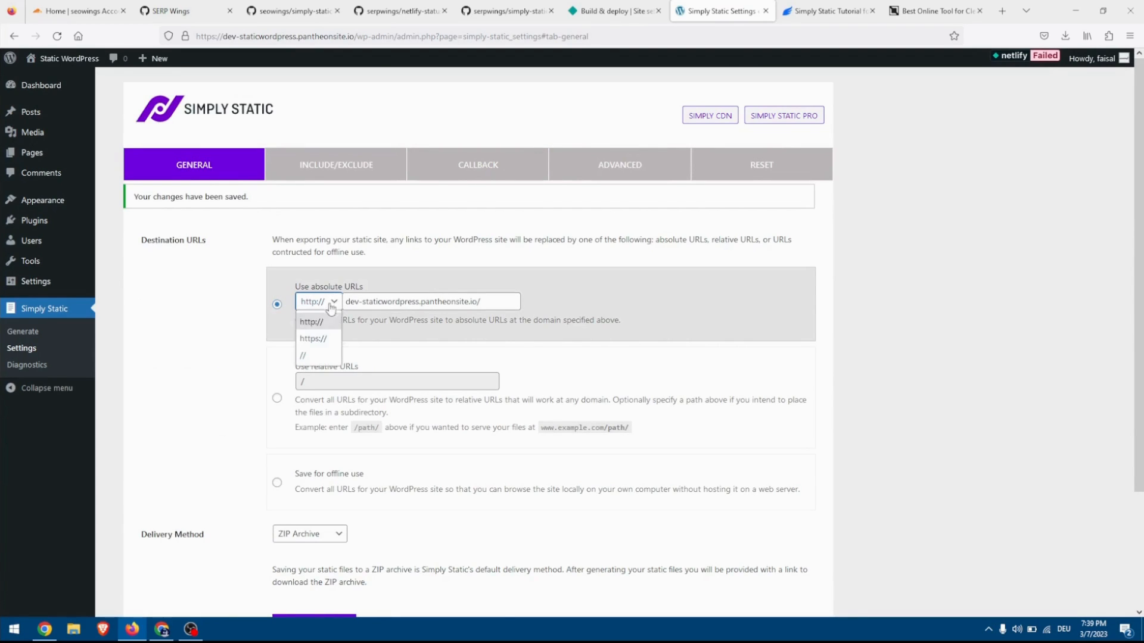
pyautogui.click(314, 338)
pyautogui.moveTo(501, 301); pyautogui.dragTo(310, 293)
pyautogui.hotkey('ctrl', 'v')
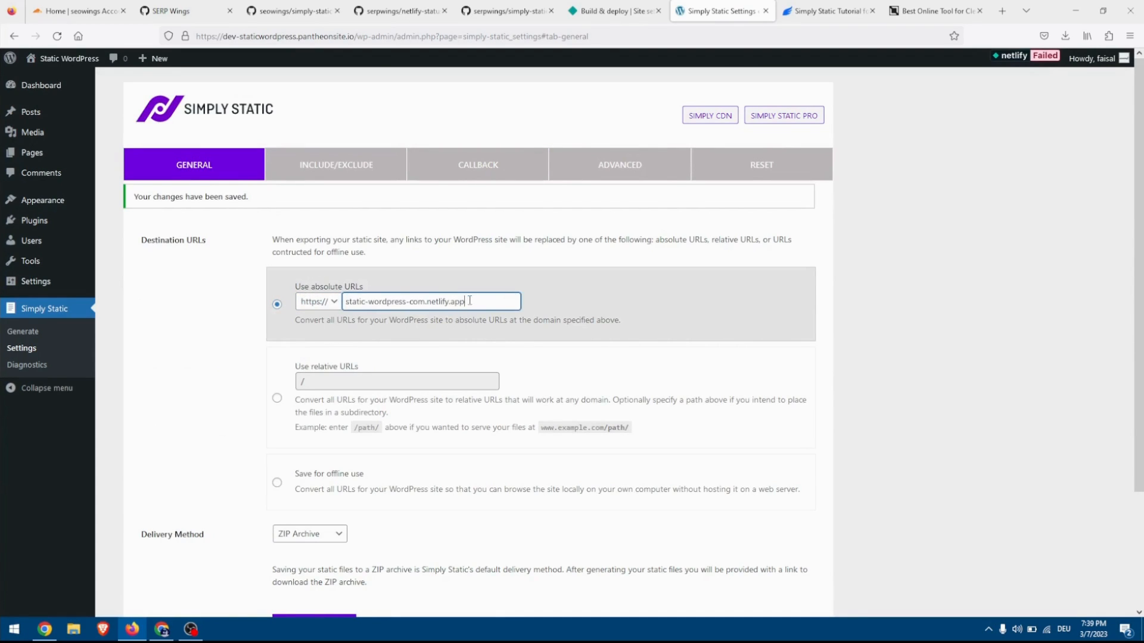
pyautogui.click(456, 325)
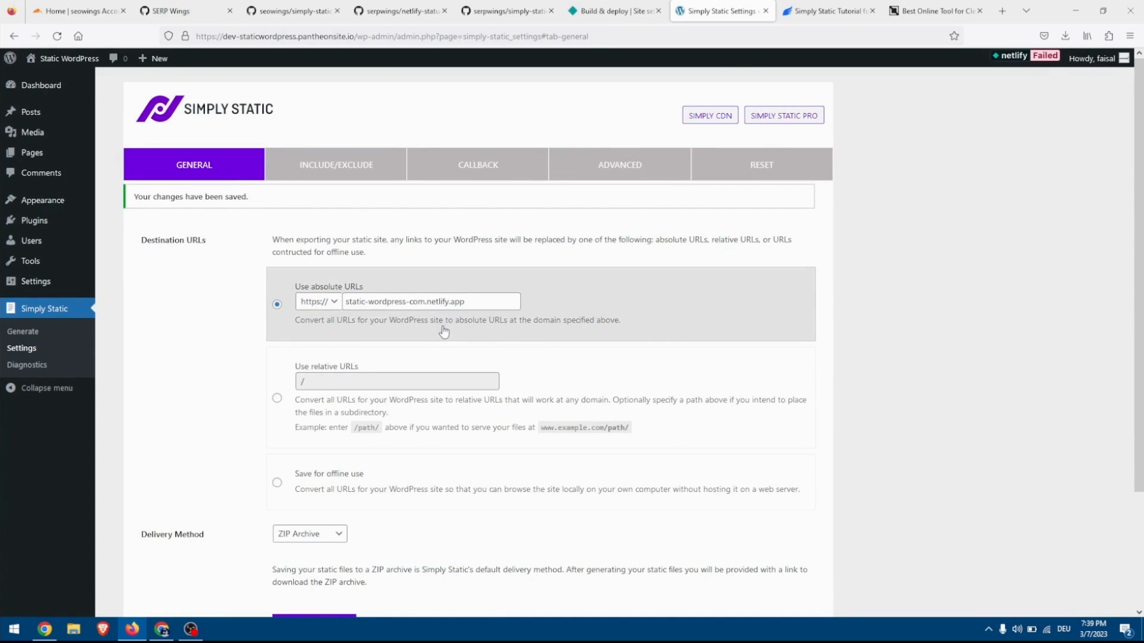
pyautogui.scroll(-2, 442, 329)
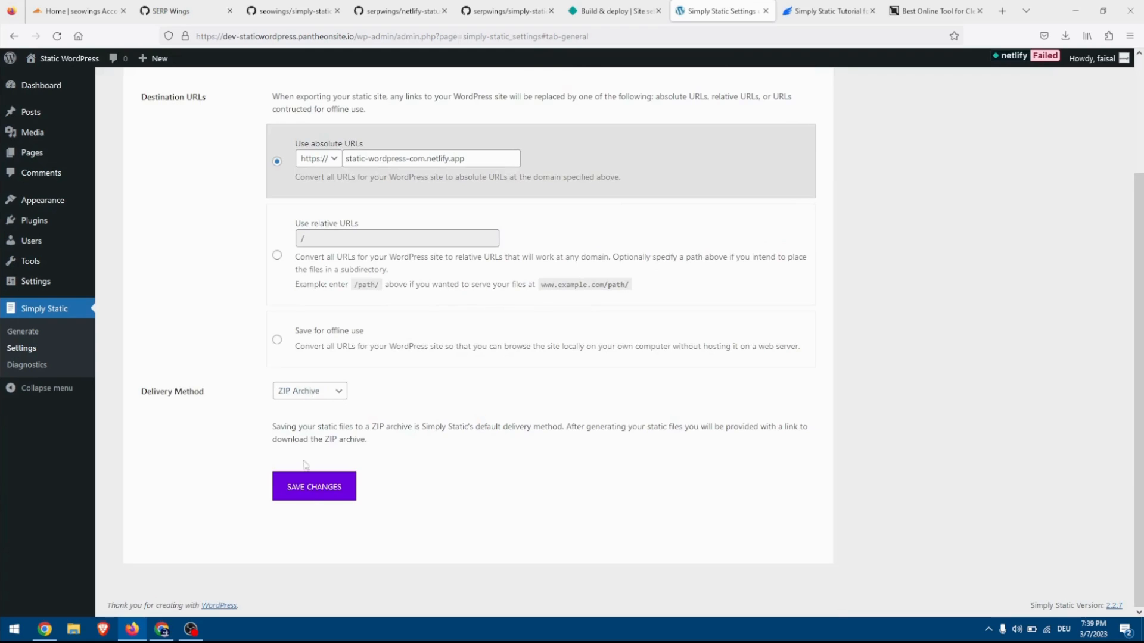
pyautogui.click(310, 492)
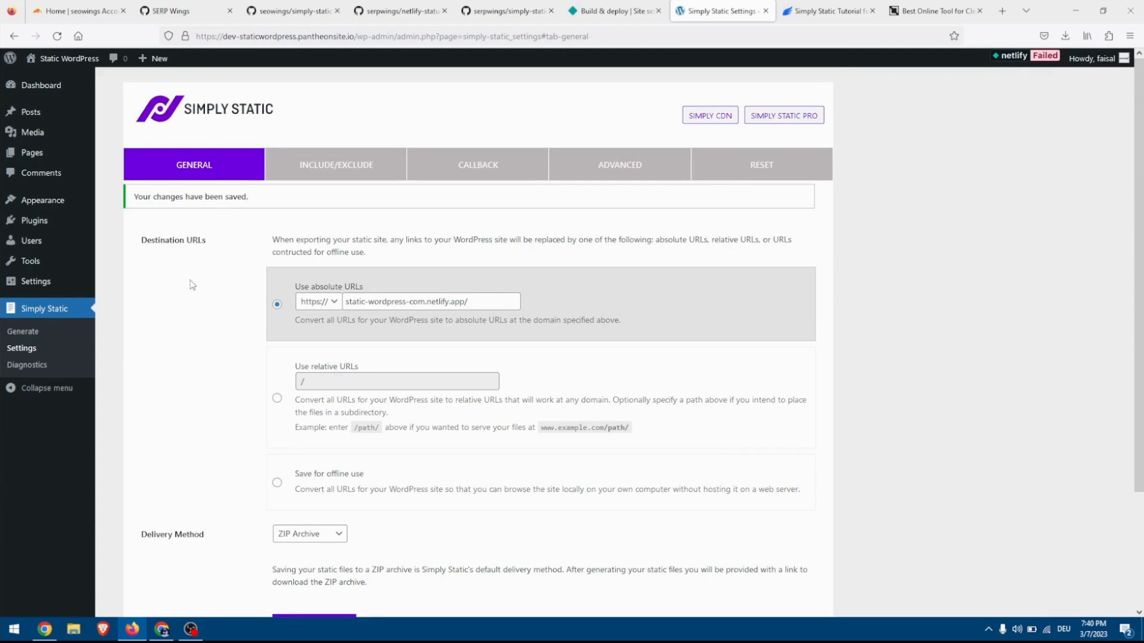
# Check the Simply Static tutorial's WordPress Backend Setup section on additional pages, and add a new WordPress page titled 404 Error.
pyautogui.click(38, 160)
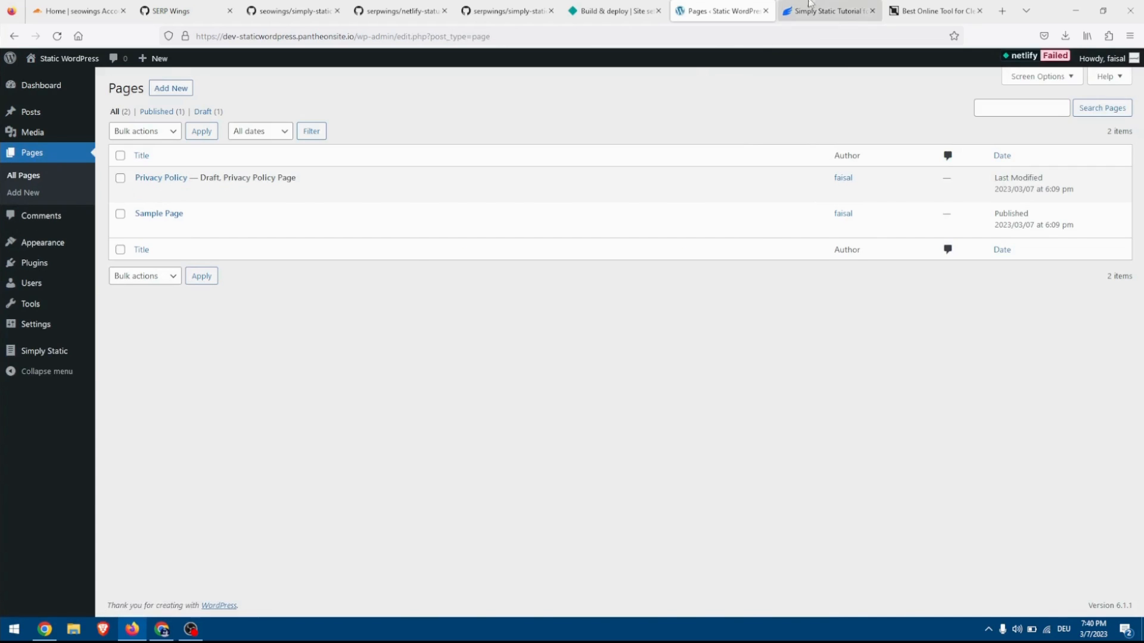
pyautogui.click(829, 11)
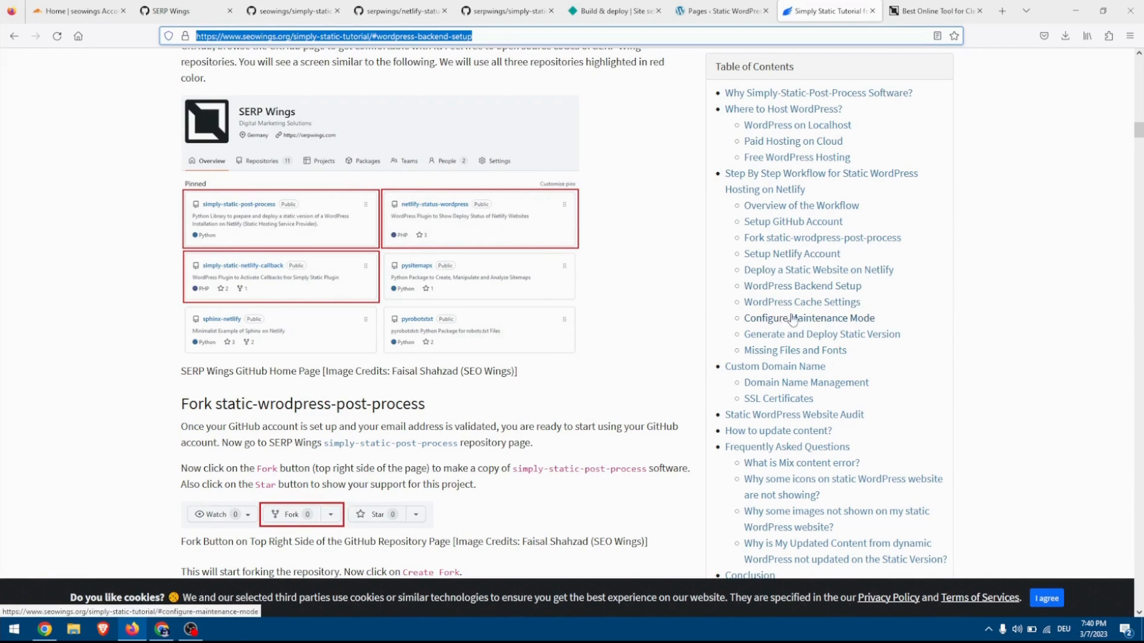
pyautogui.click(779, 290)
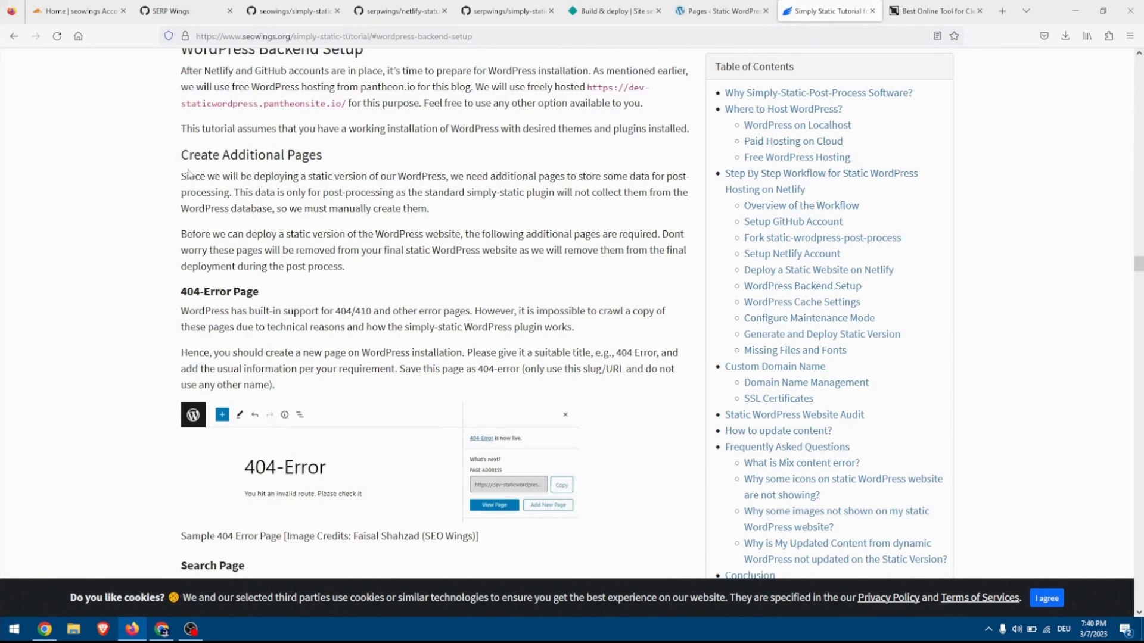
pyautogui.moveTo(191, 152); pyautogui.dragTo(270, 155)
pyautogui.click(268, 203)
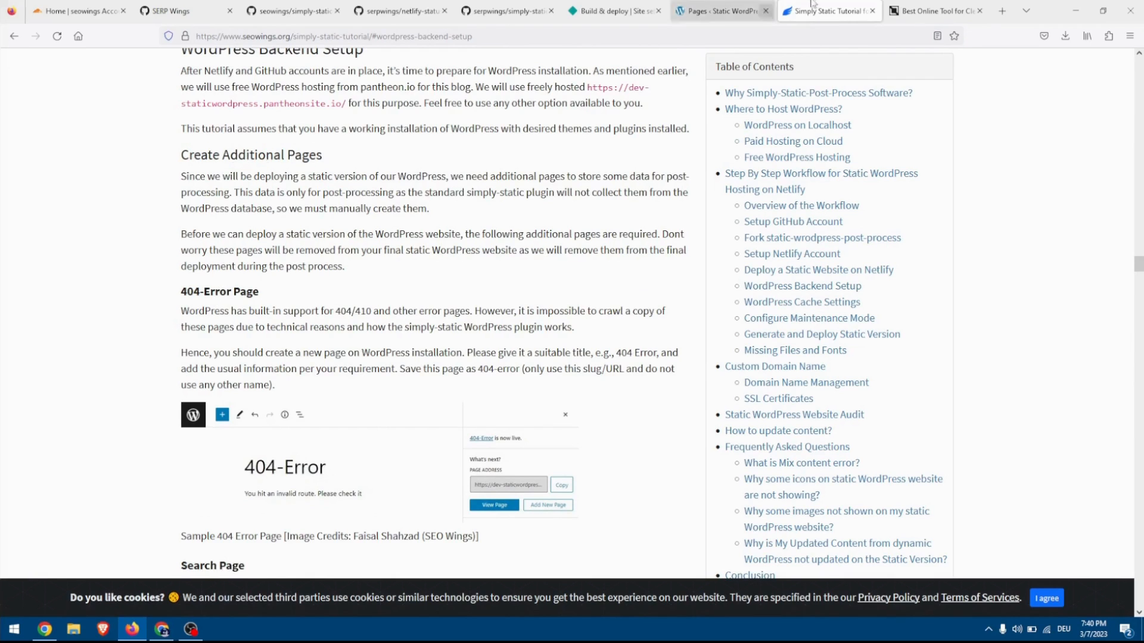
pyautogui.click(721, 8)
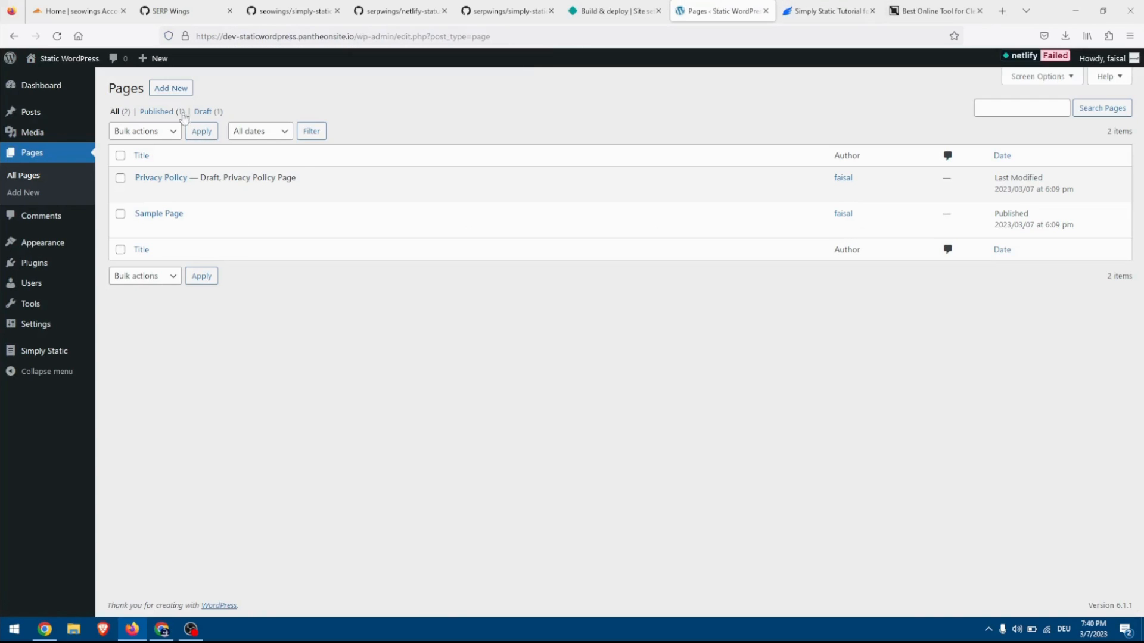
pyautogui.click(171, 89)
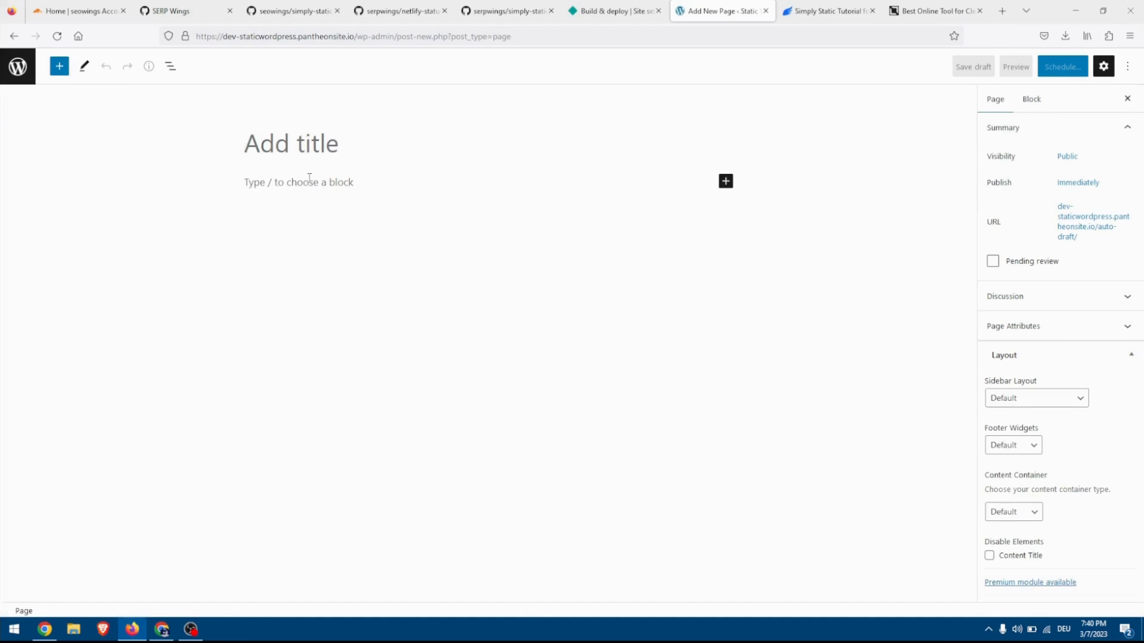
pyautogui.write('404 Error')
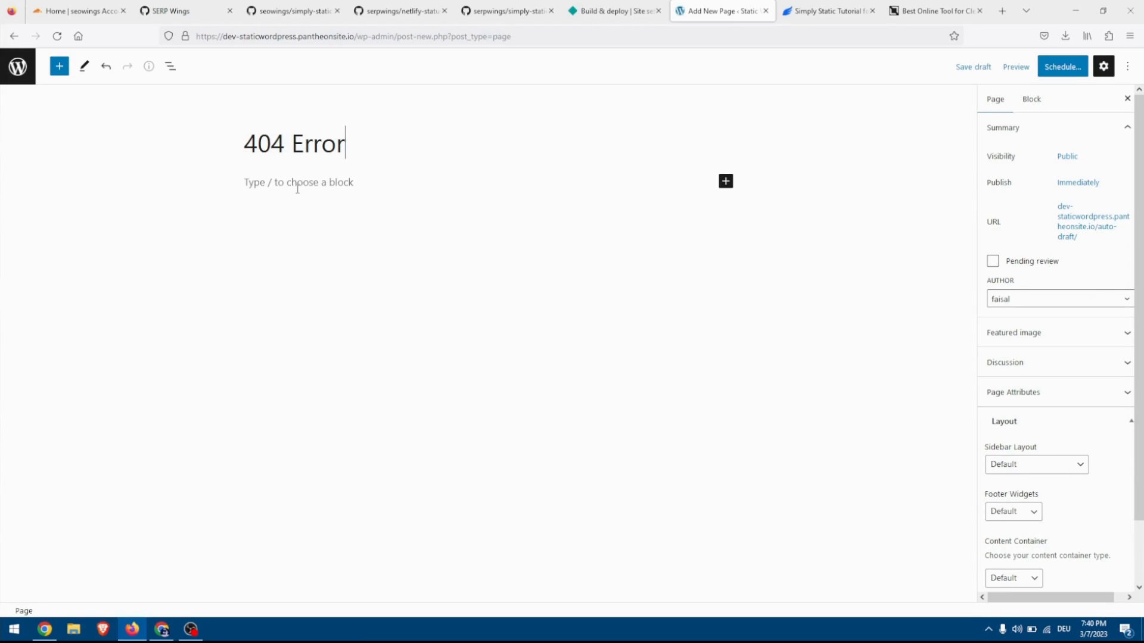
# Write "You hit an invalid route. Go back to home." as the 404 Error page's body text and publish the page.
pyautogui.click(286, 183)
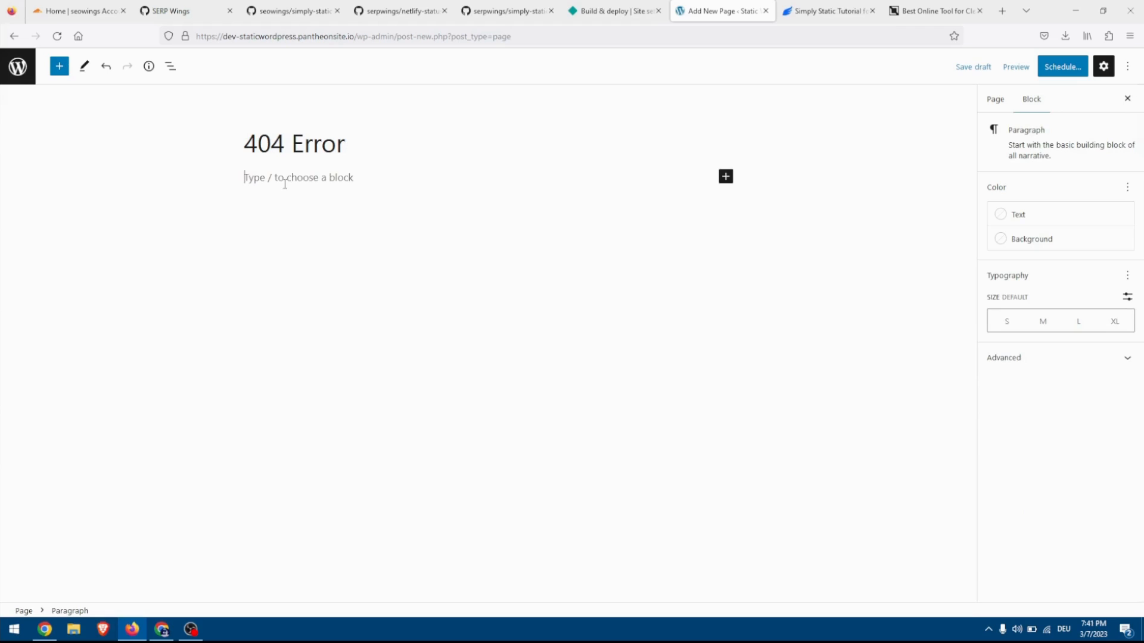
pyautogui.write('YOu')
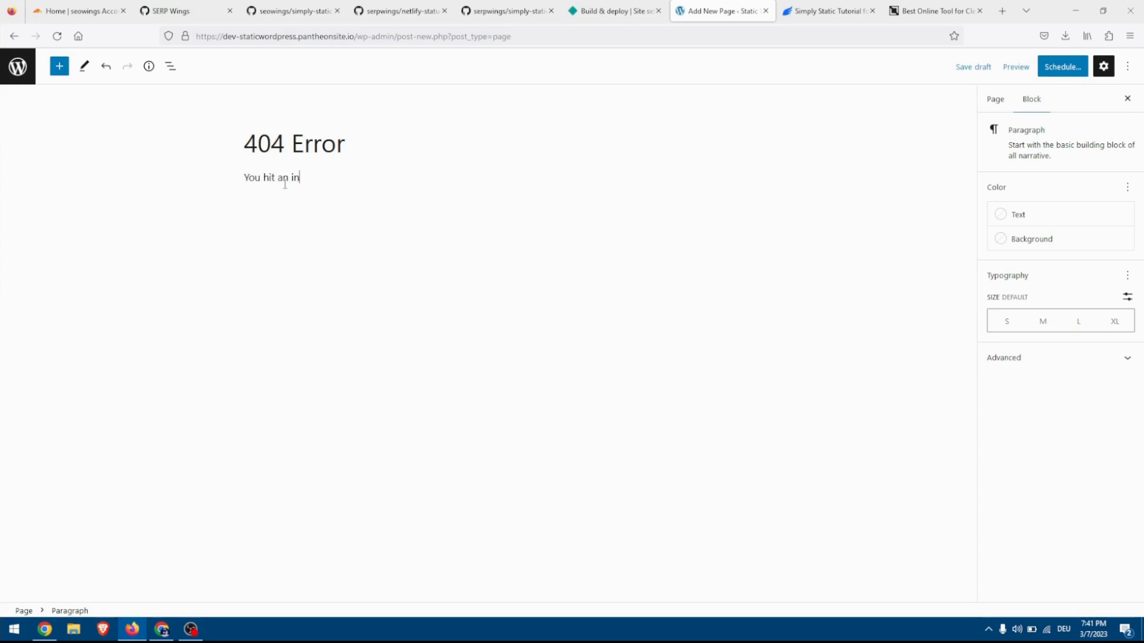
pyautogui.write('oute')
pyautogui.press('BackSpace')
pyautogui.write('e. Go back to home.')
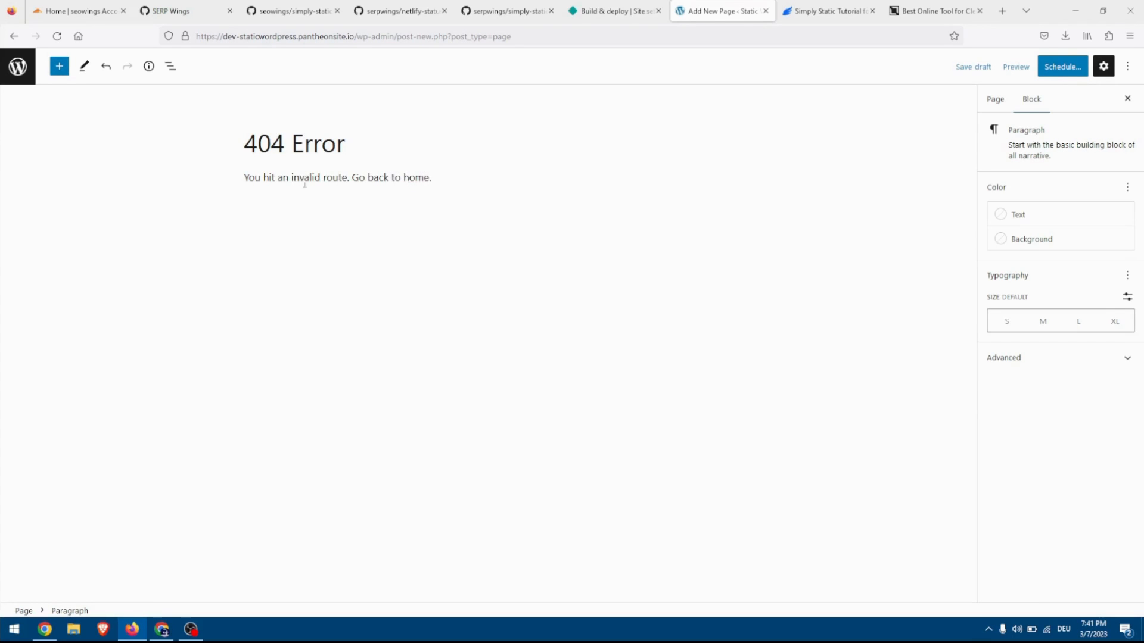
pyautogui.click(1067, 67)
pyautogui.click(1044, 67)
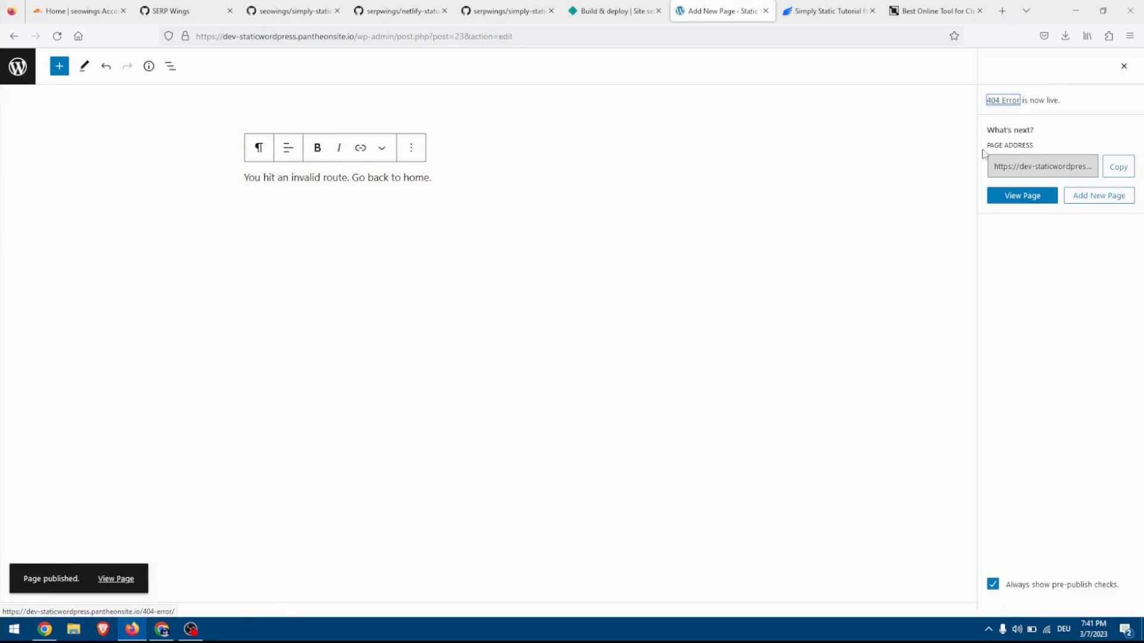
# Start another new WordPress page, copy the Search Page HTML code from the Simply Static tutorial and return to the blank page.
pyautogui.click(1098, 202)
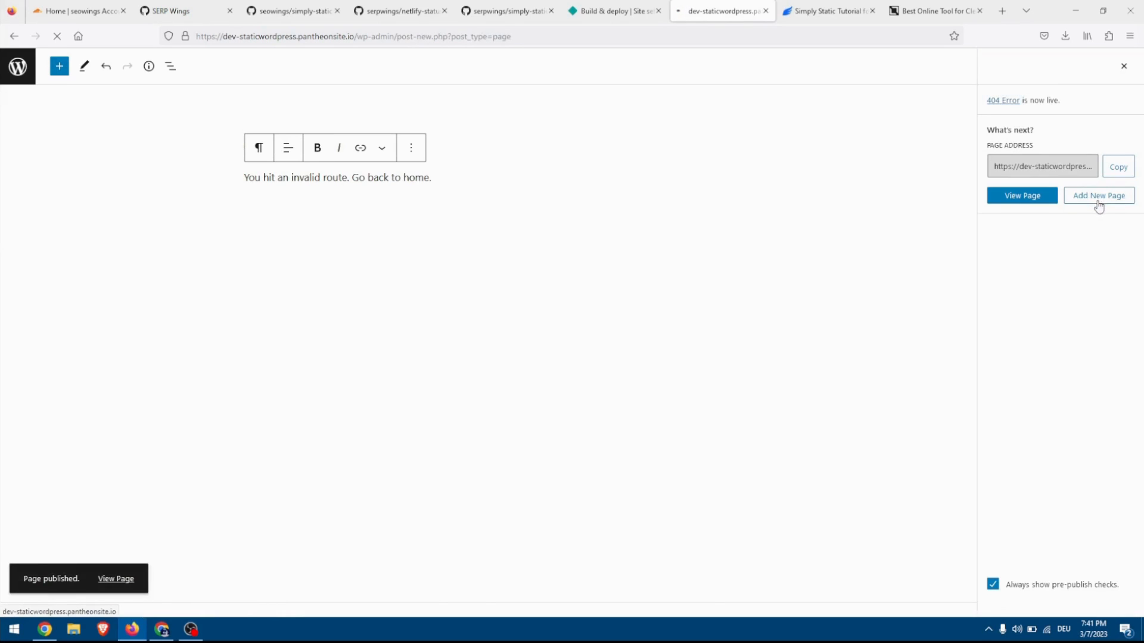
pyautogui.click(830, 9)
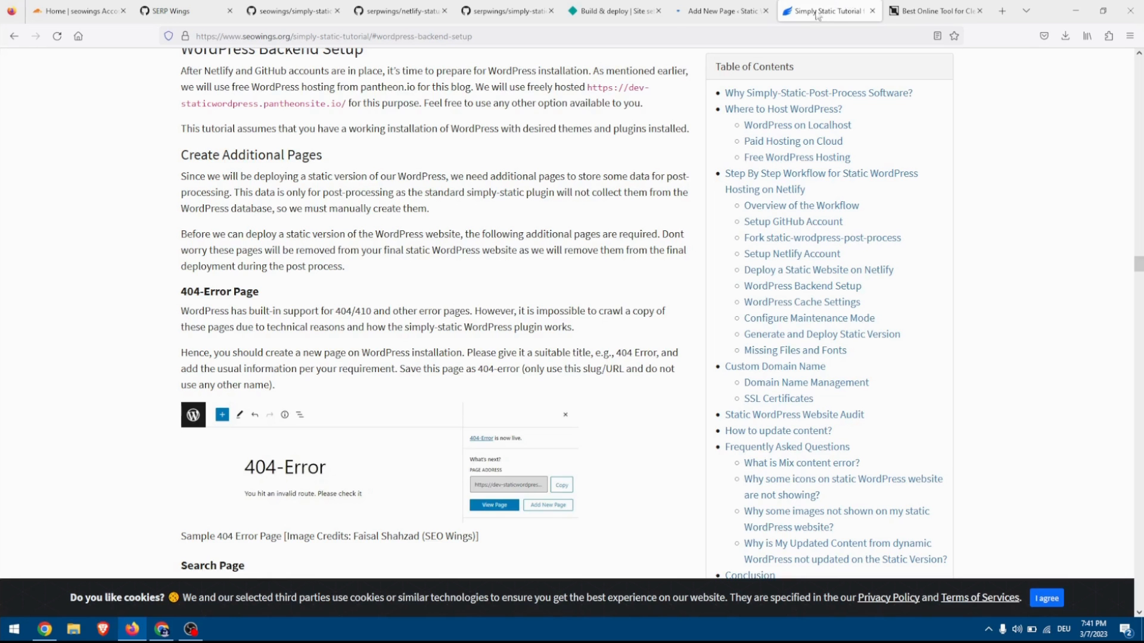
pyautogui.scroll(-7, 474, 207)
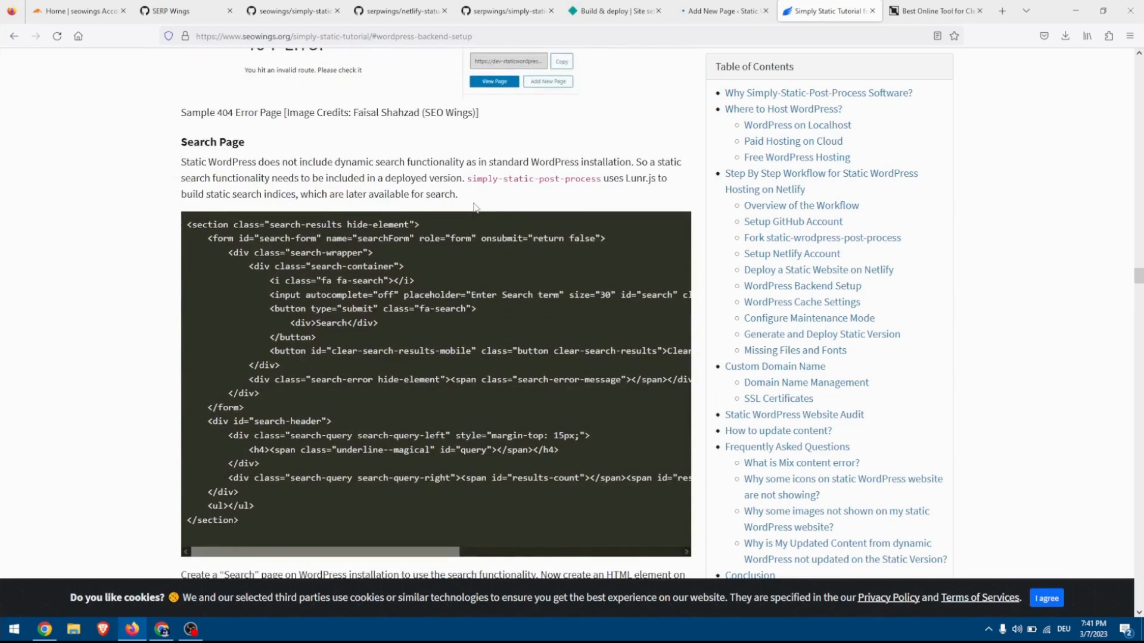
pyautogui.scroll(-1, 219, 151)
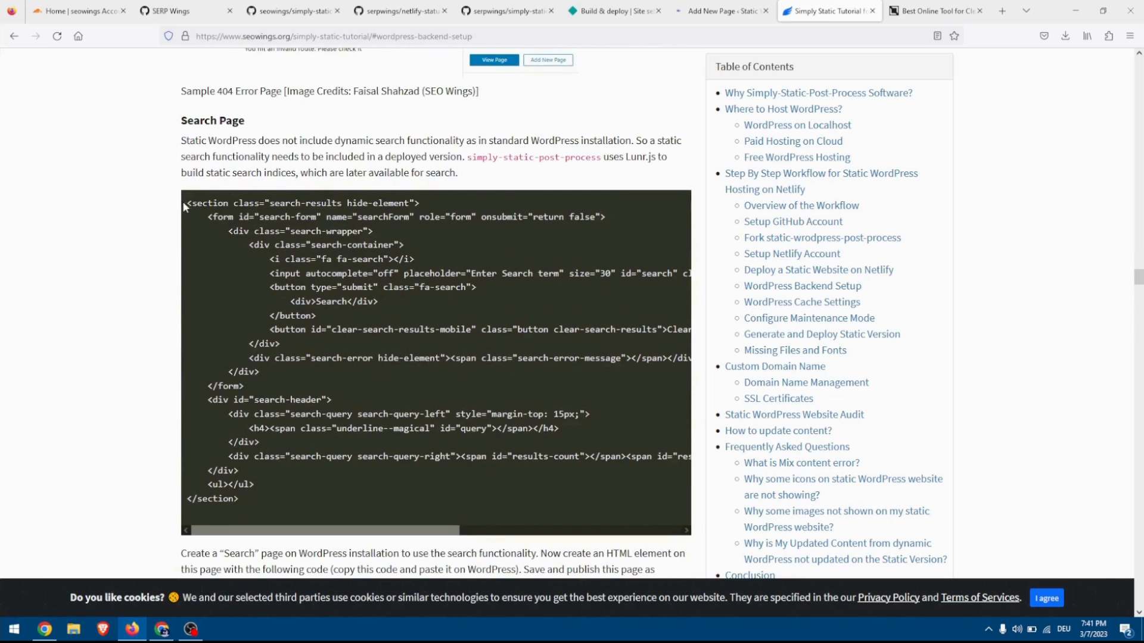
pyautogui.moveTo(188, 205); pyautogui.dragTo(257, 510)
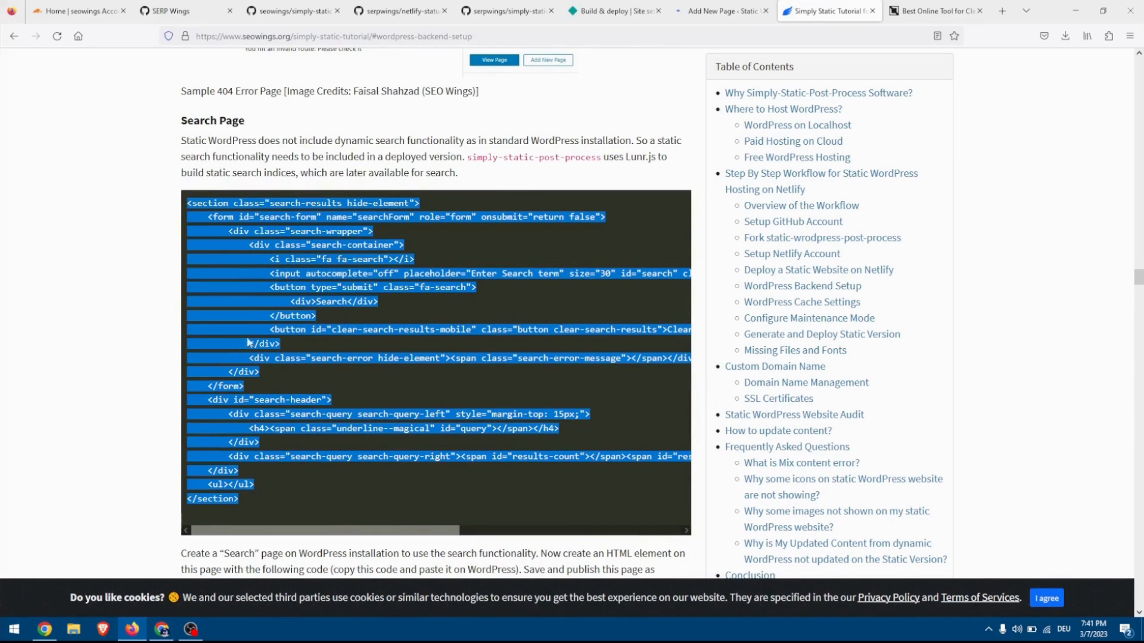
pyautogui.rightClick(237, 272)
pyautogui.click(249, 286)
pyautogui.click(694, 12)
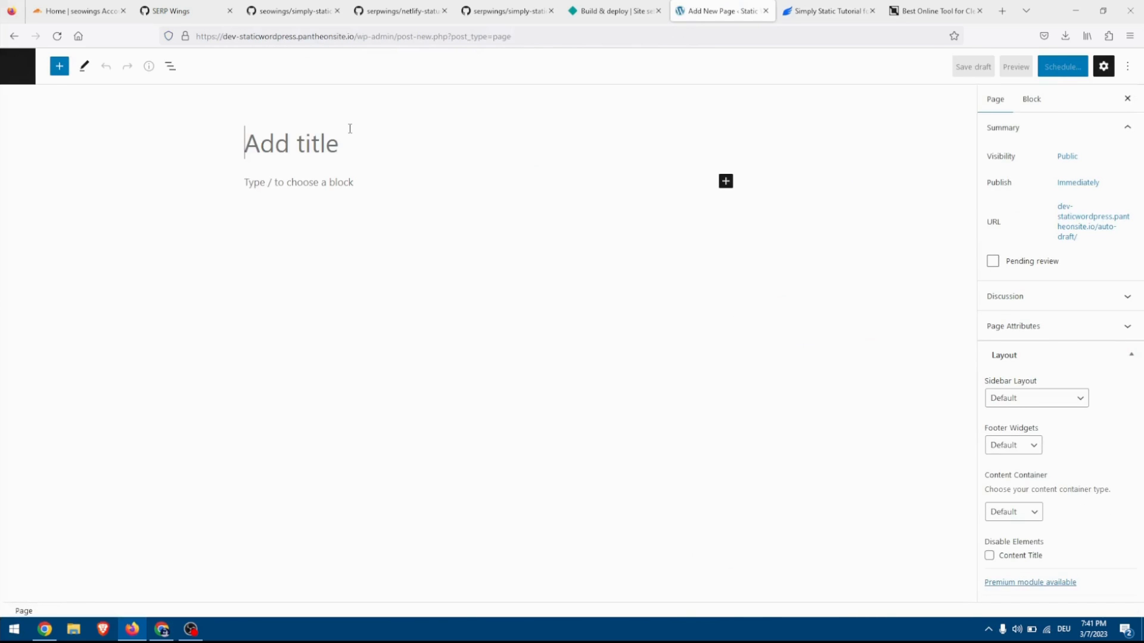
# Title the new page search and paste the copied search form code into a Custom HTML block.
pyautogui.write('search')
pyautogui.click(452, 205)
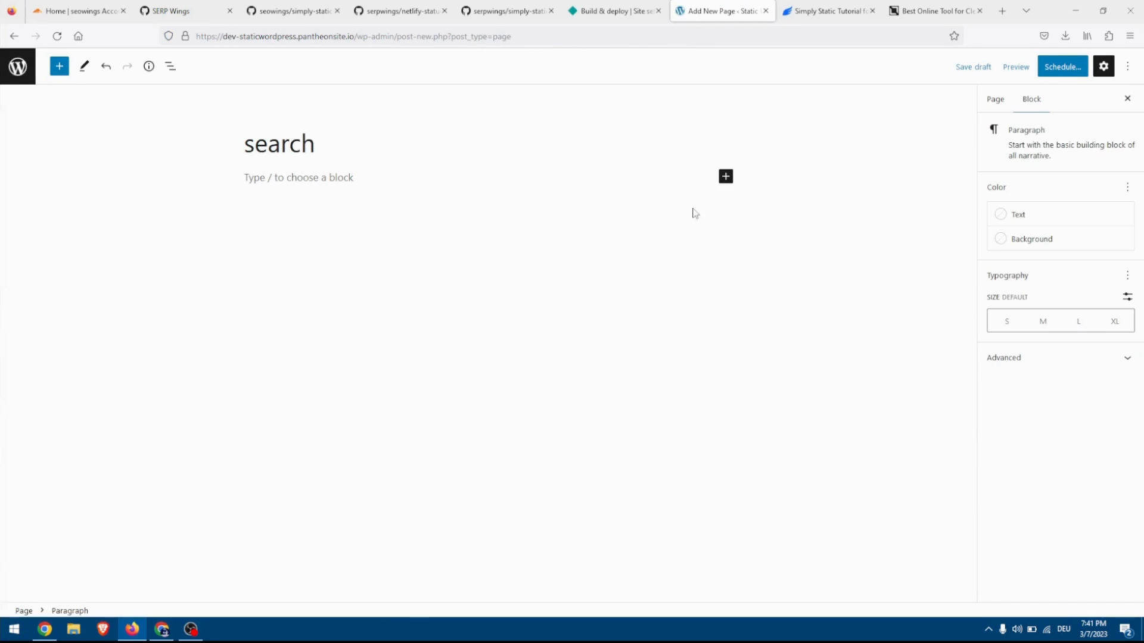
pyautogui.click(726, 177)
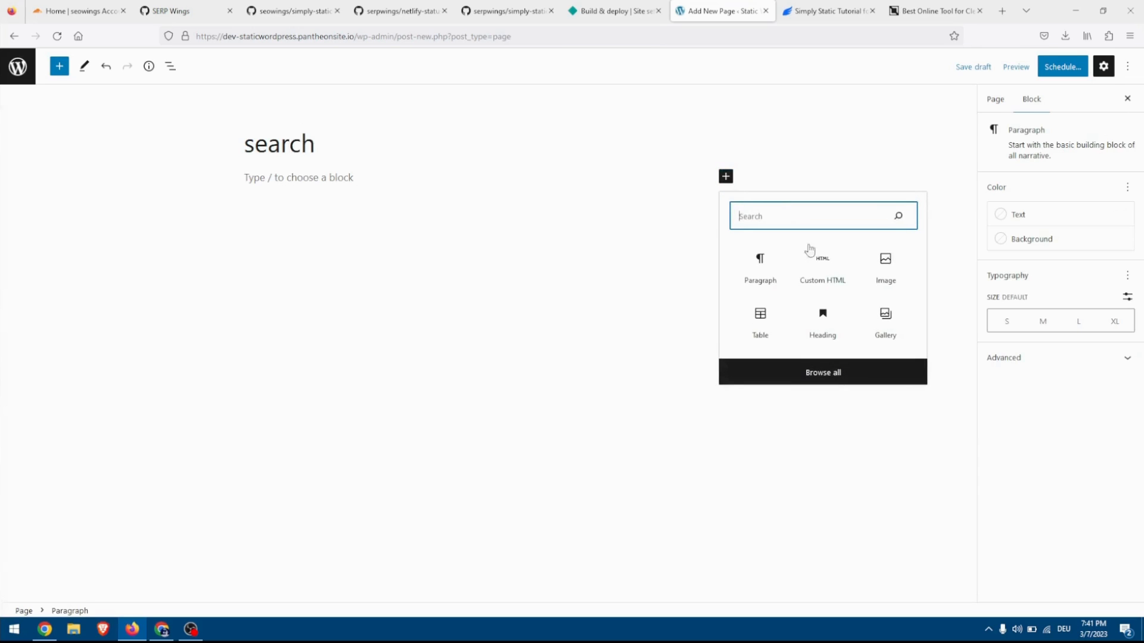
pyautogui.click(821, 279)
pyautogui.hotkey('ctrl', 'v')
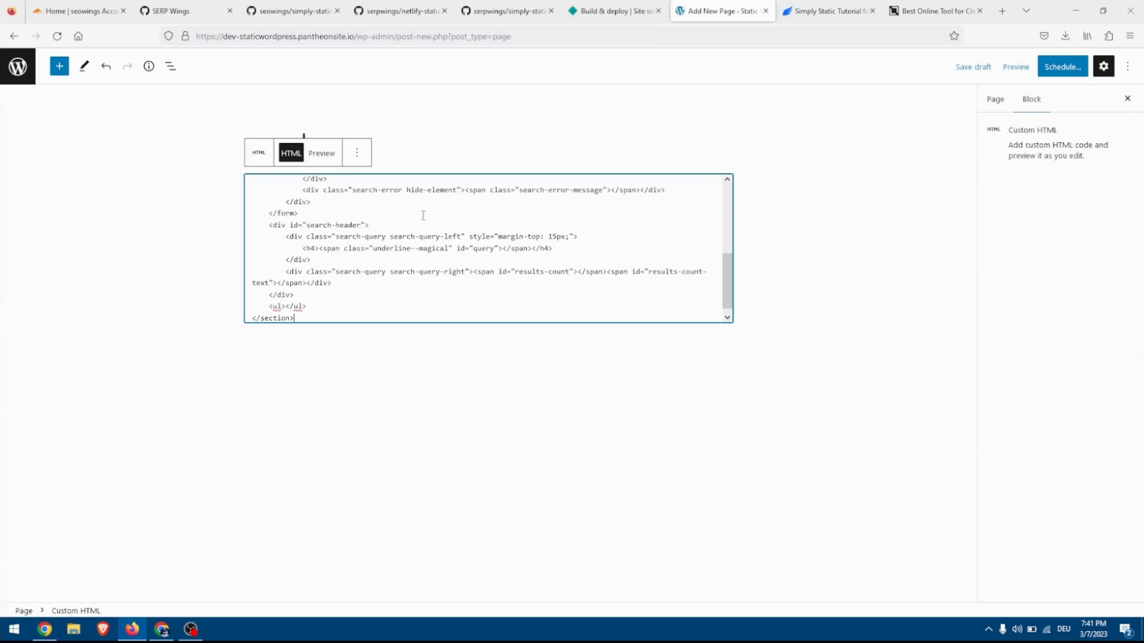
pyautogui.scroll(5, 350, 216)
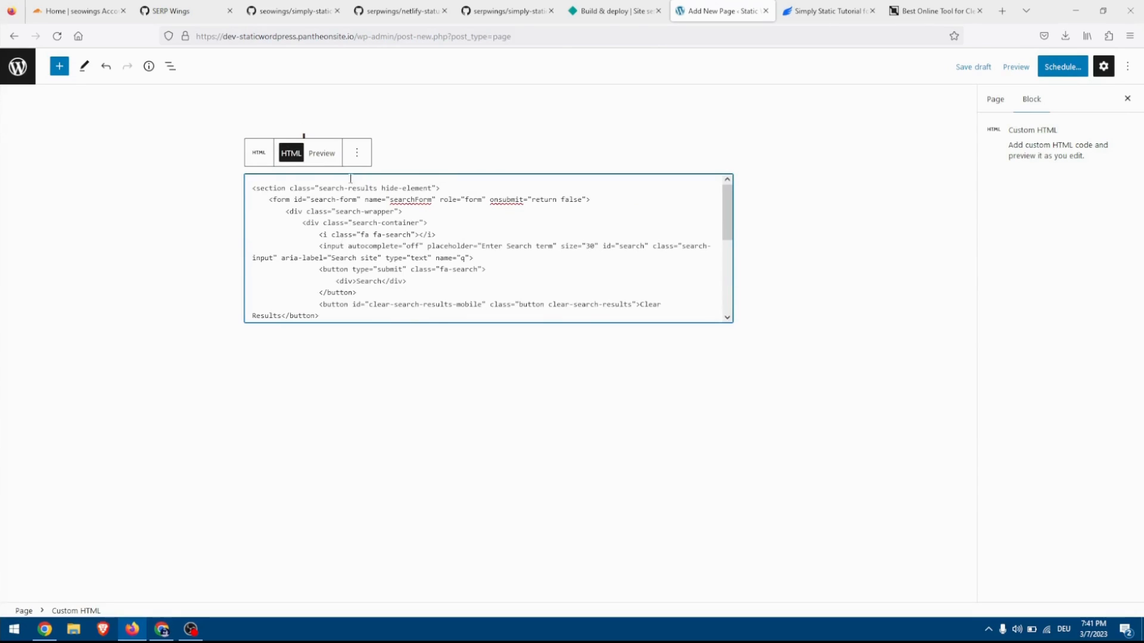
# Preview the search form's Custom HTML block and publish the search page.
pyautogui.click(325, 156)
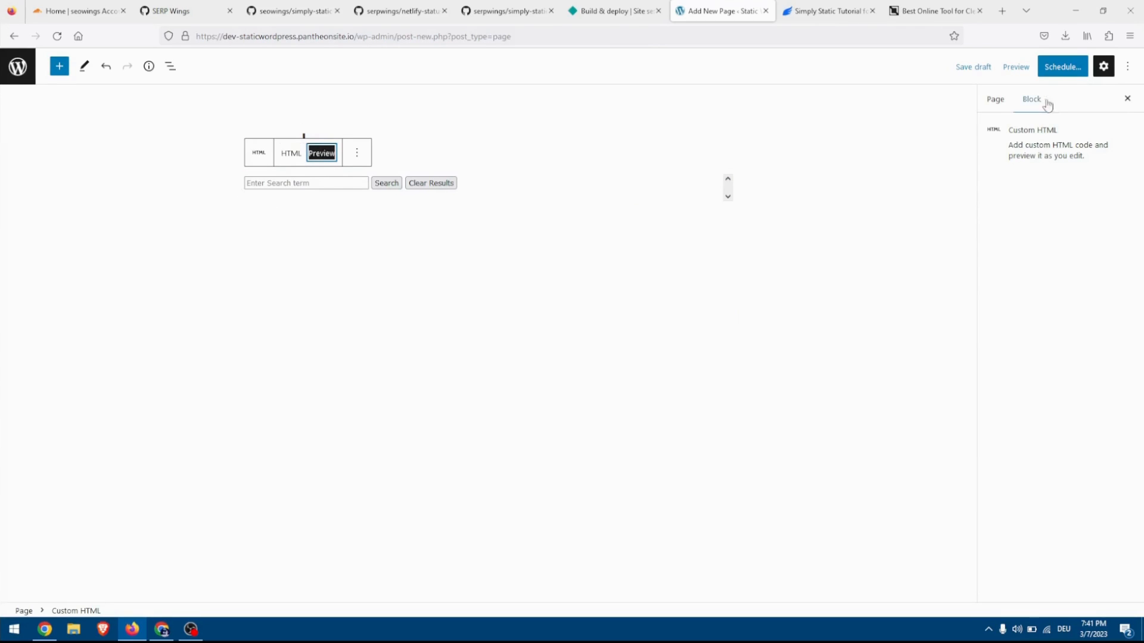
pyautogui.click(1073, 67)
pyautogui.click(1037, 68)
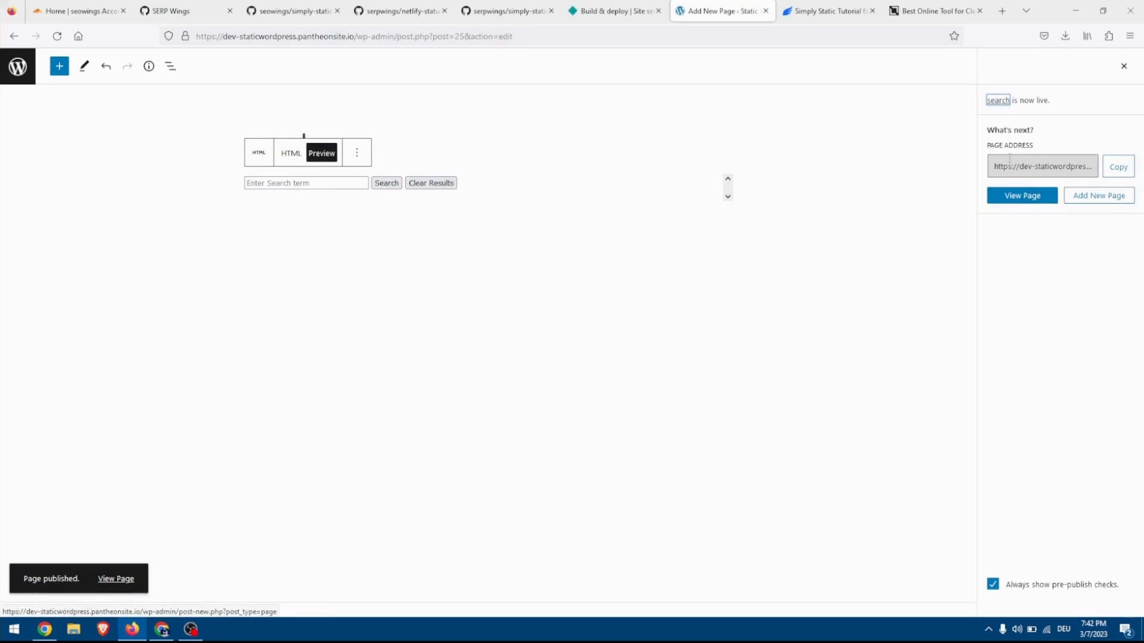
# Start another new page, check the tutorial's Redirects Page section, and title the page redirects.
pyautogui.click(1095, 200)
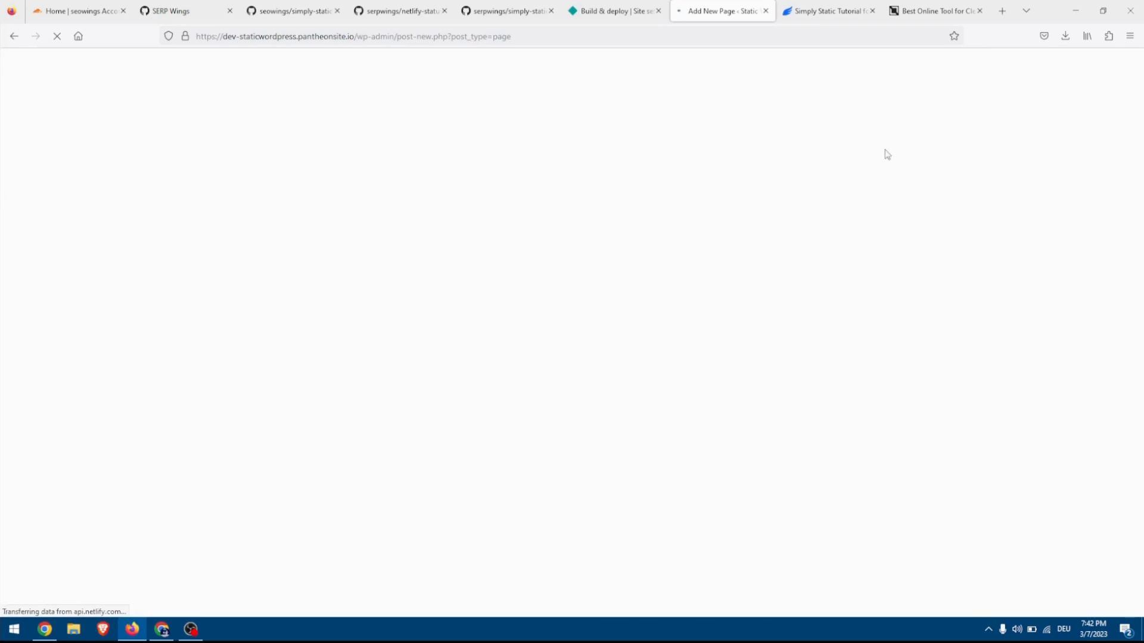
pyautogui.click(858, 12)
pyautogui.scroll(-10, 387, 367)
pyautogui.scroll(-3, 387, 366)
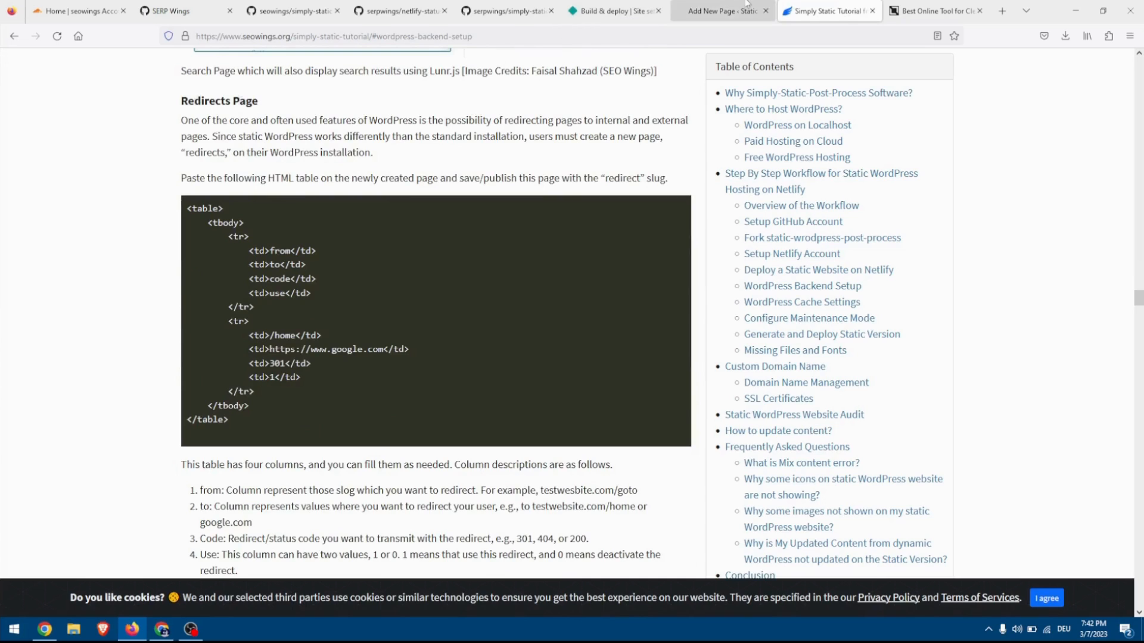
pyautogui.click(723, 11)
pyautogui.write('redirects')
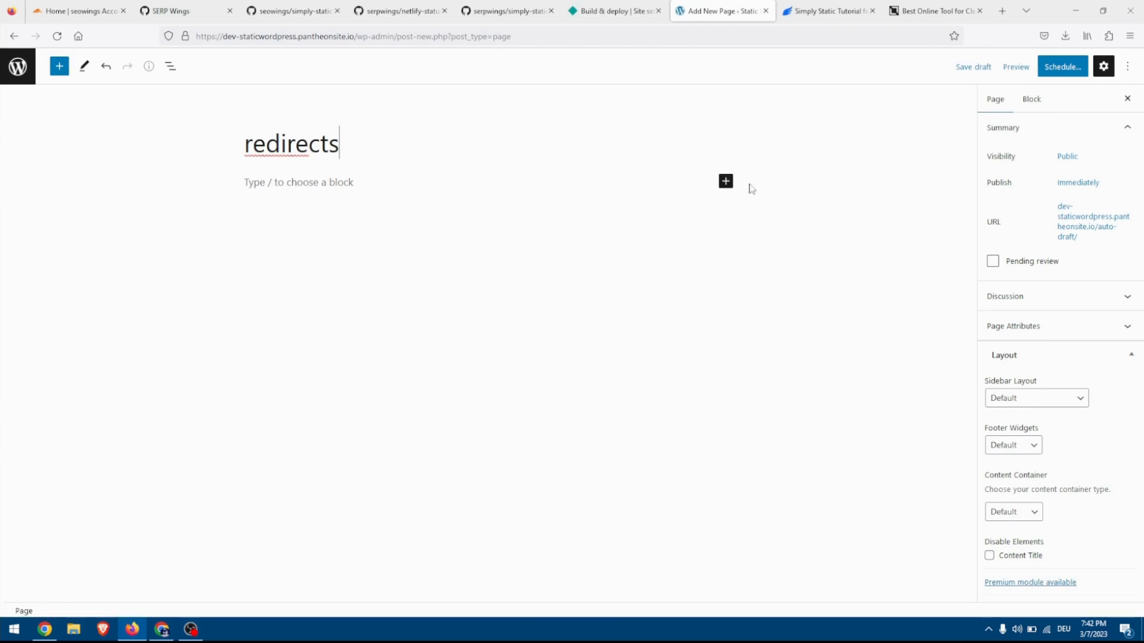
# Insert a table with 4 columns and 2 rows on the redirects page.
pyautogui.click(726, 181)
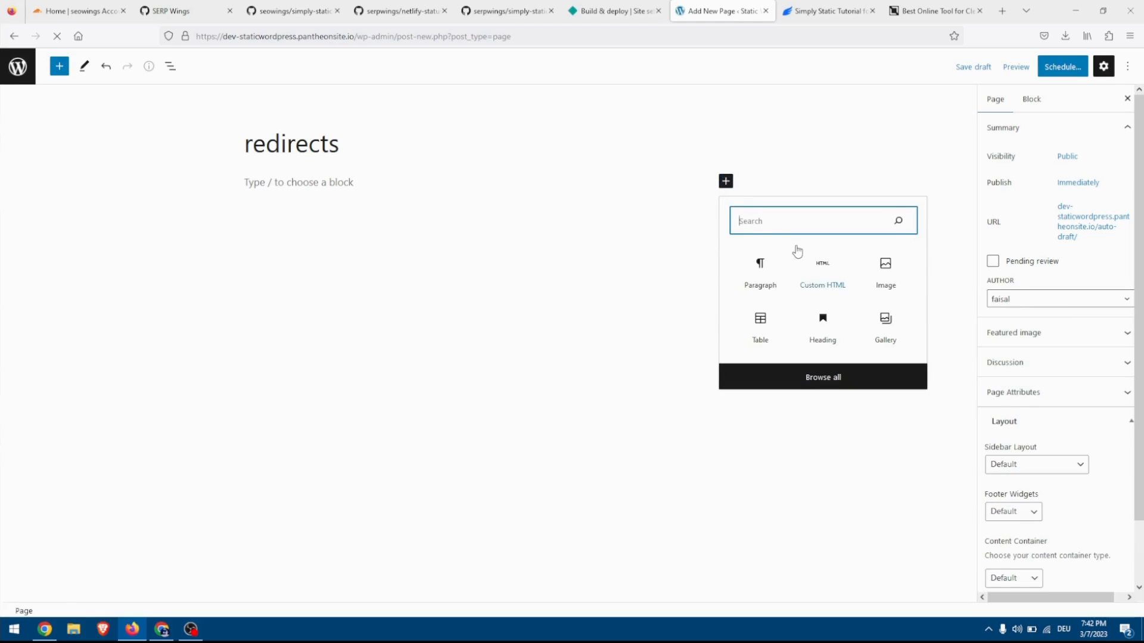
pyautogui.write('ta')
pyautogui.click(767, 272)
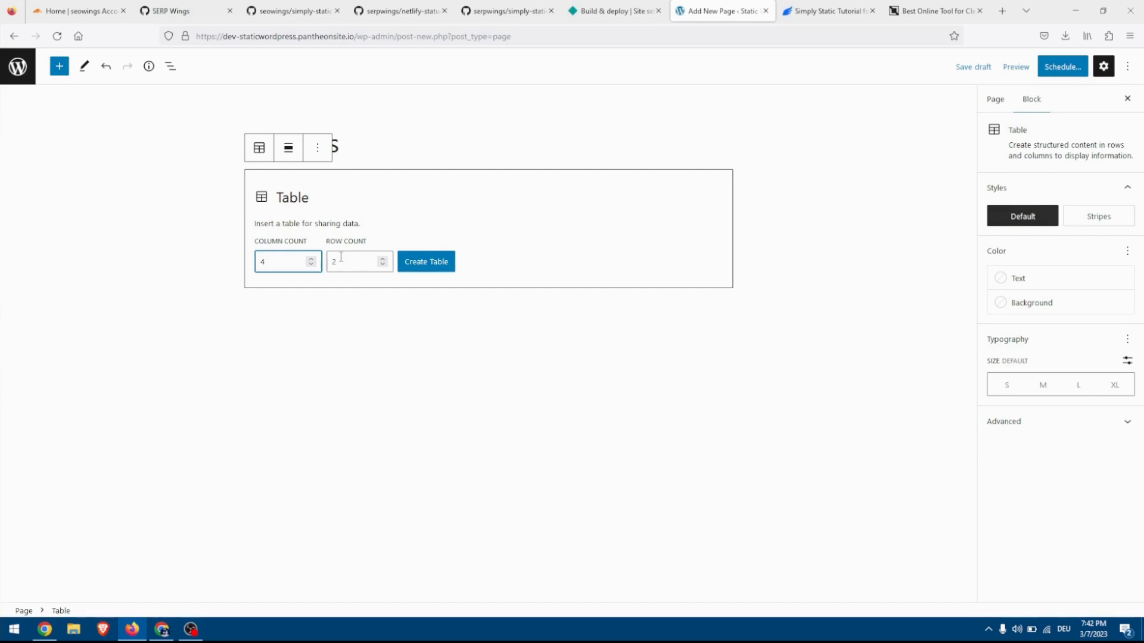
pyautogui.click(422, 266)
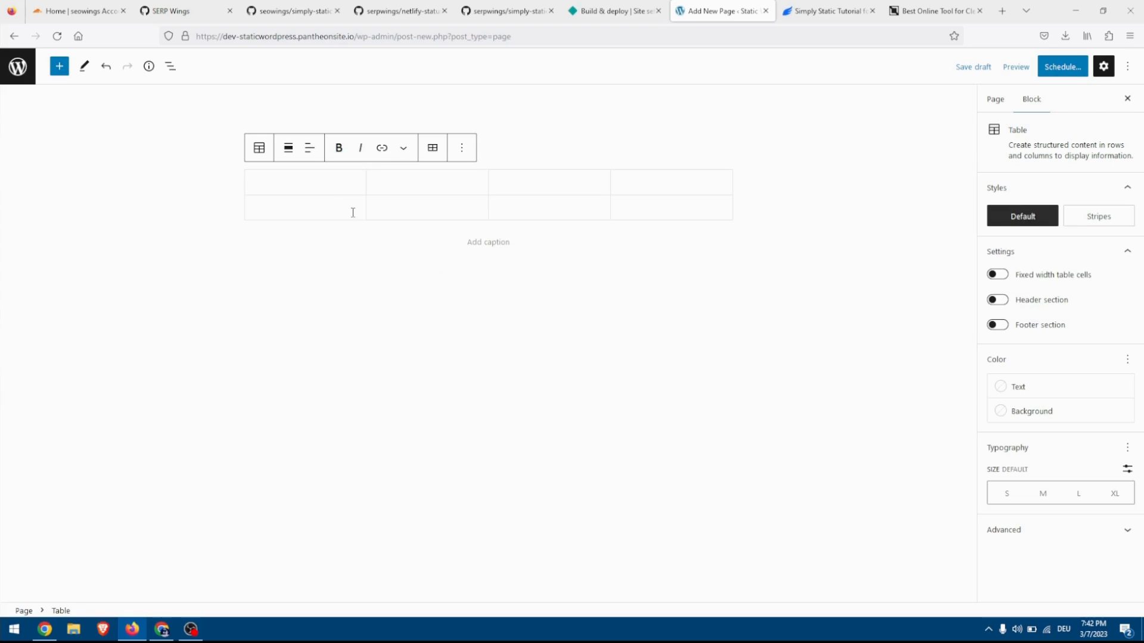
# Fill the table's first row with the column names from, to, code and use.
pyautogui.write('f')
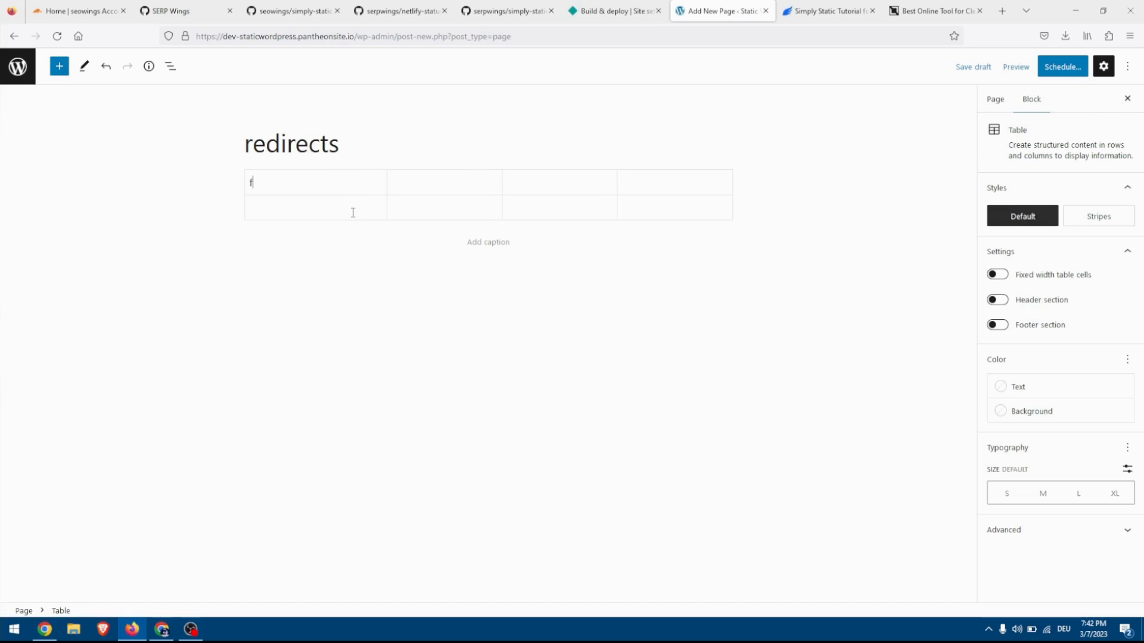
pyautogui.write('o')
pyautogui.write('om')
pyautogui.click(510, 187)
pyautogui.write('to')
pyautogui.click(605, 186)
pyautogui.write('code')
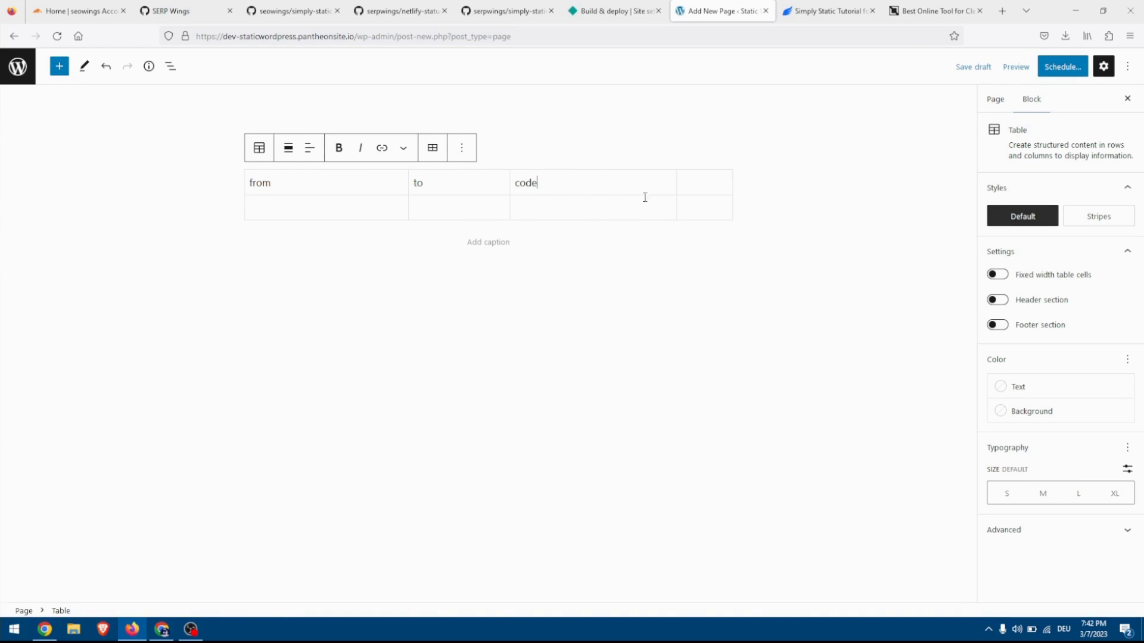
pyautogui.click(699, 185)
pyautogui.write('use')
pyautogui.write('/home')
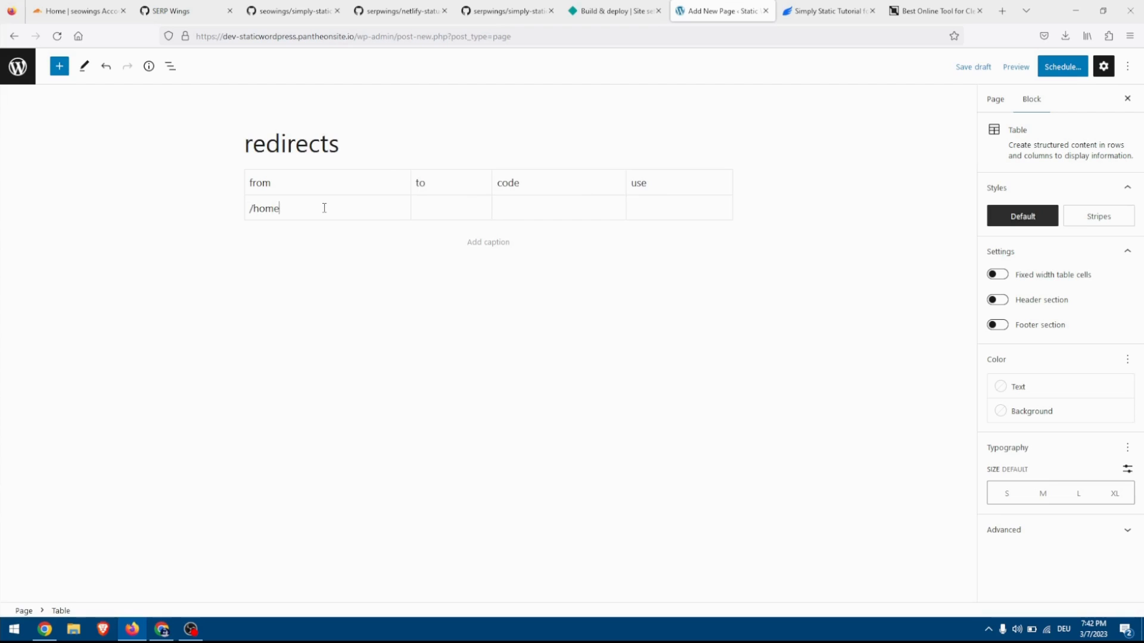
pyautogui.click(427, 207)
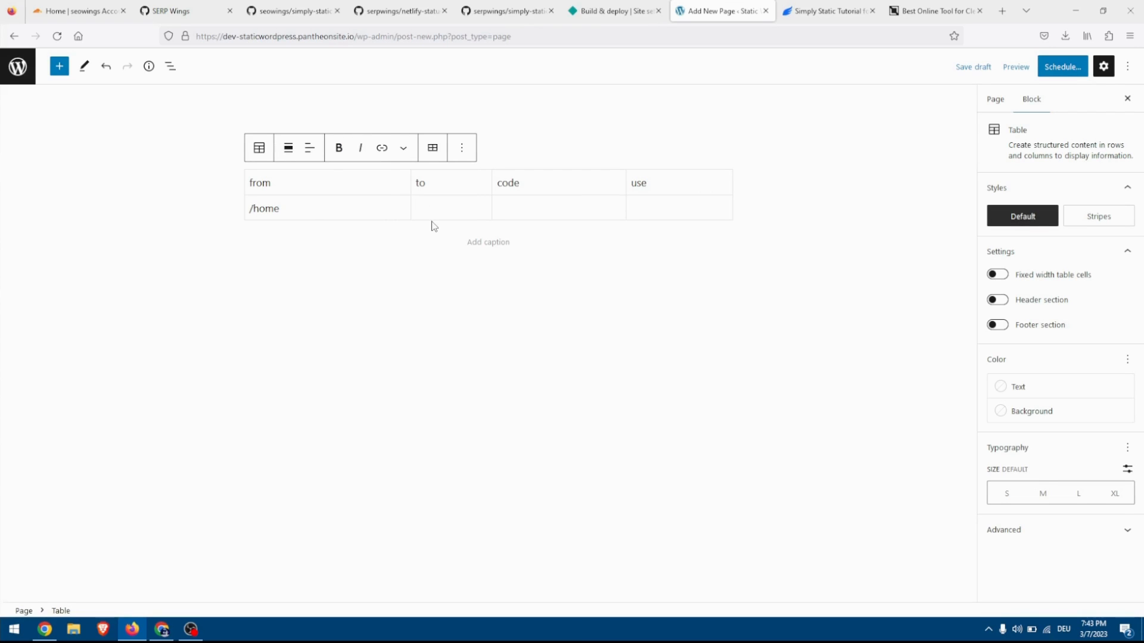
pyautogui.write('http')
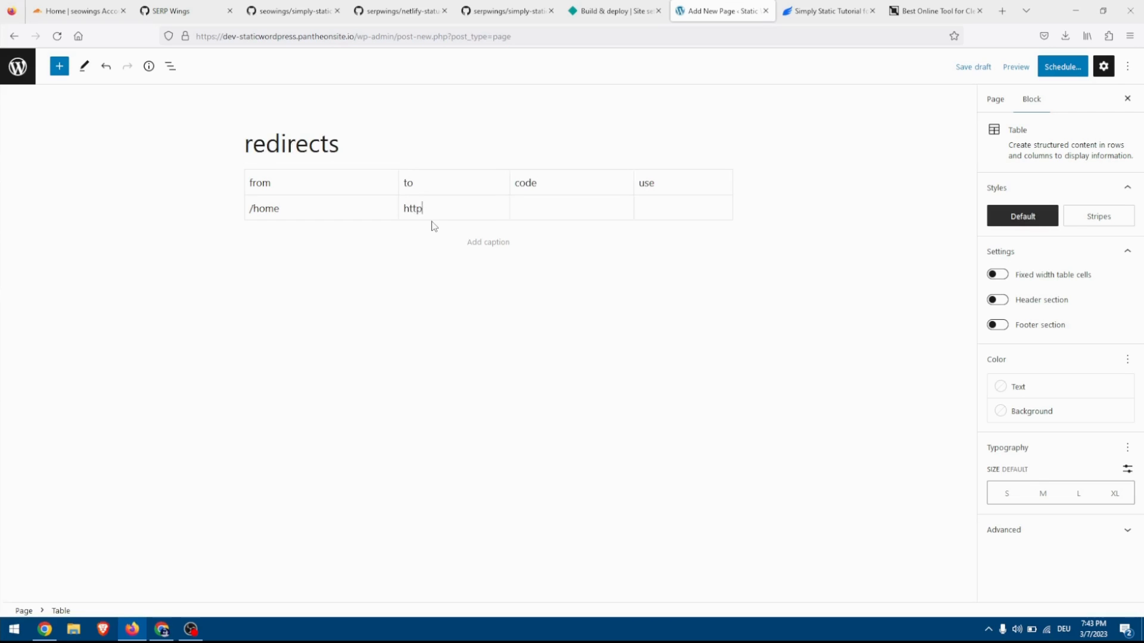
pyautogui.write('s://')
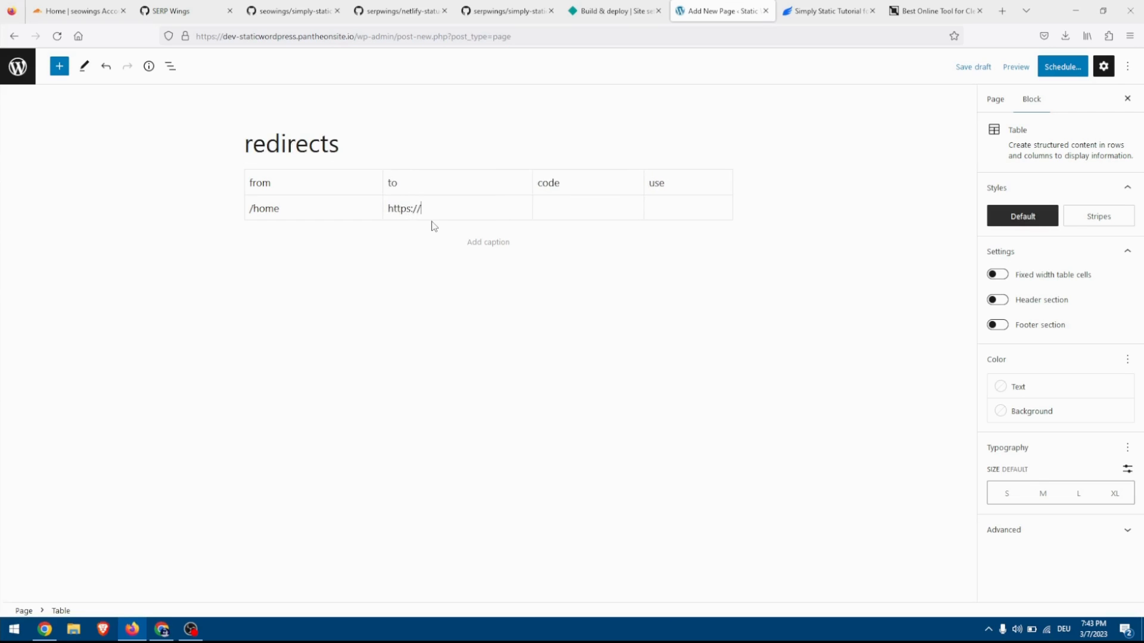
pyautogui.write('google.com')
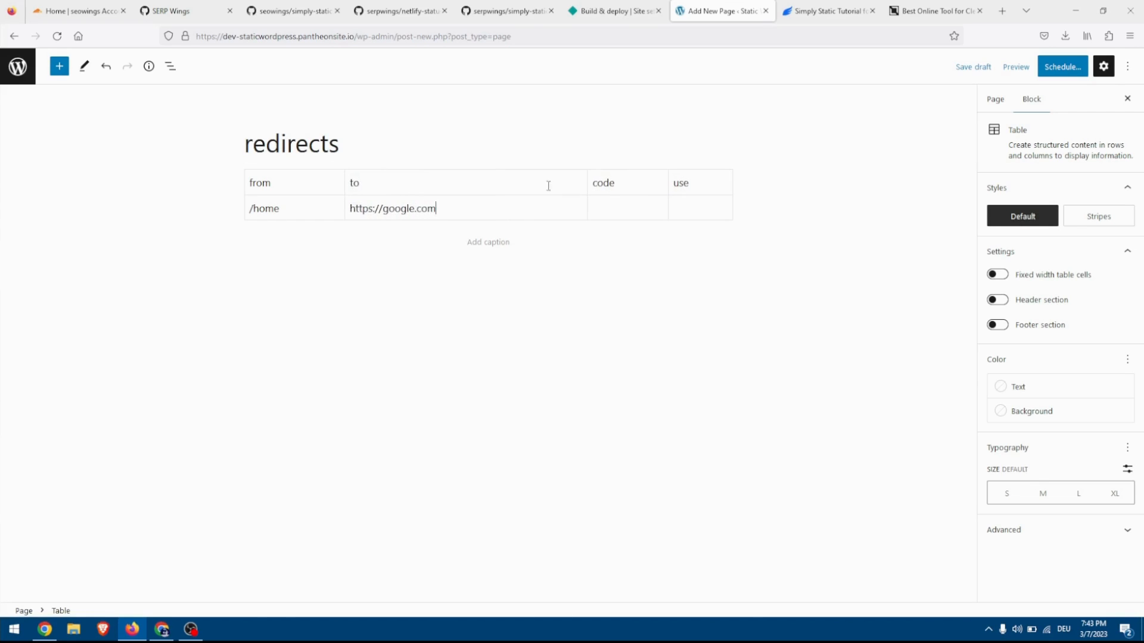
# Set the redirect's code to 302 and its use value to 1, and publish the redirects page.
pyautogui.click(614, 211)
pyautogui.write('301')
pyautogui.write('2')
pyautogui.click(690, 209)
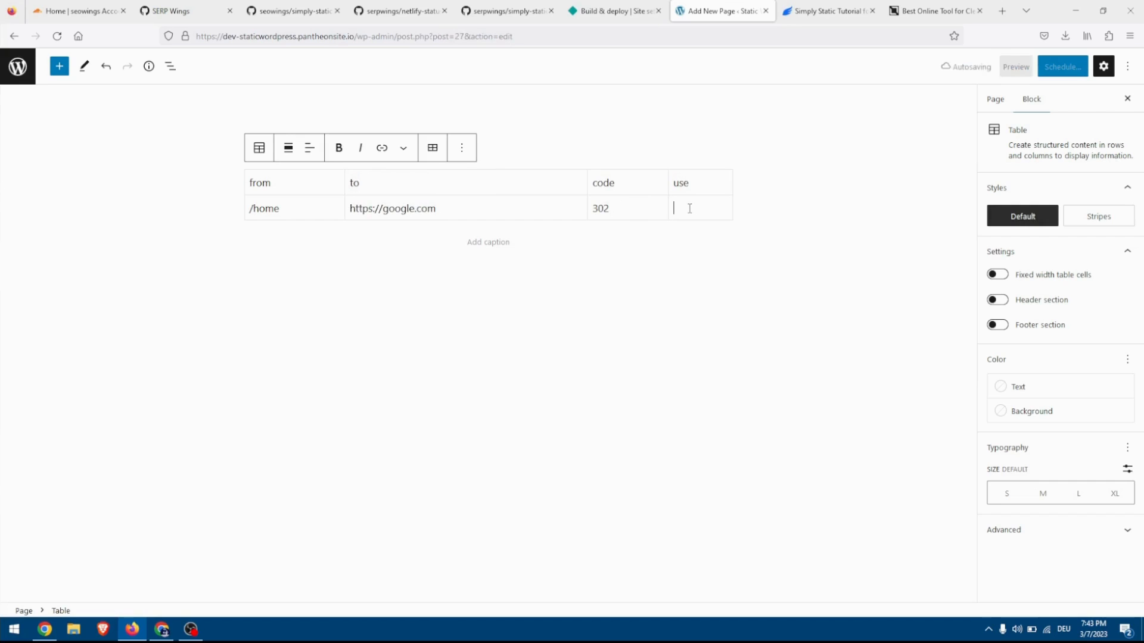
pyautogui.write('1')
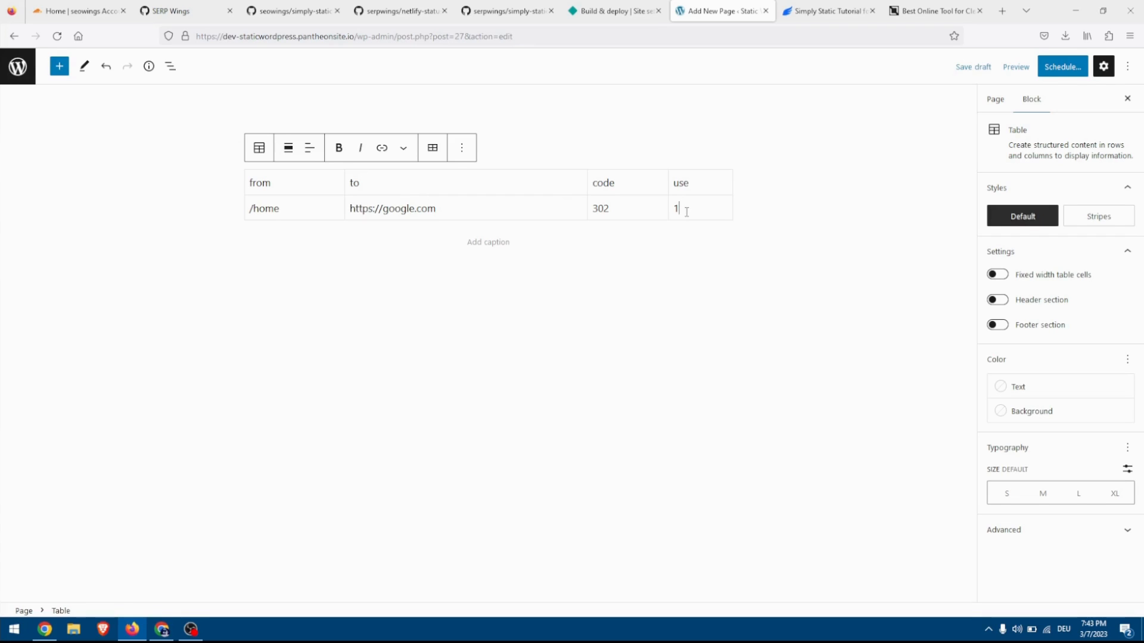
pyautogui.press('BackSpace')
pyautogui.write('0')
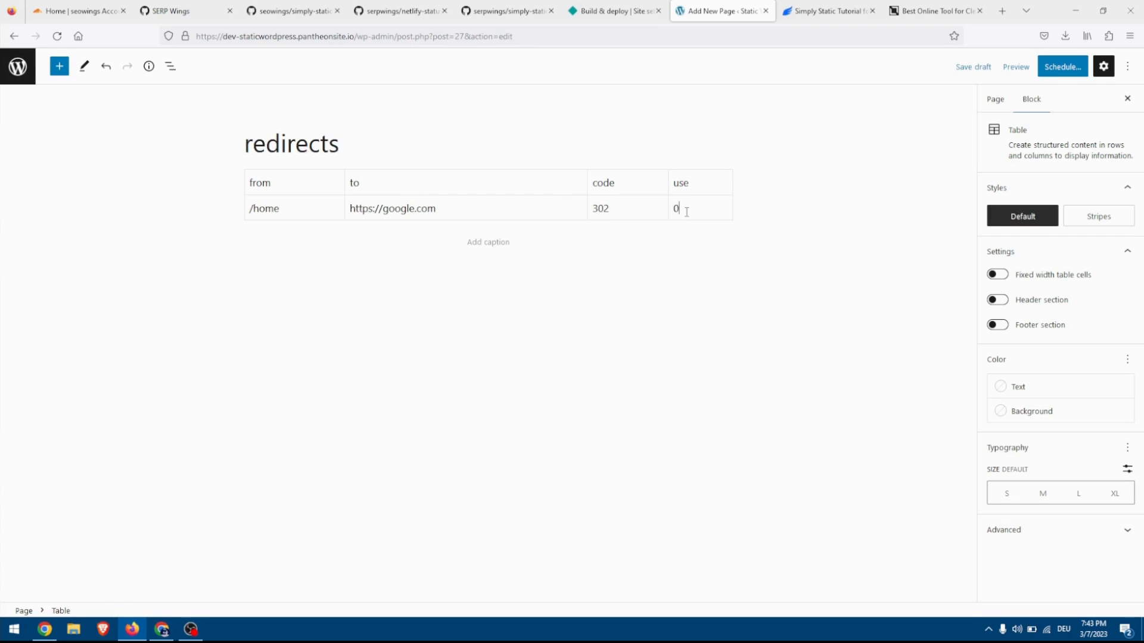
pyautogui.press('BackSpace')
pyautogui.write('1')
pyautogui.click(1066, 66)
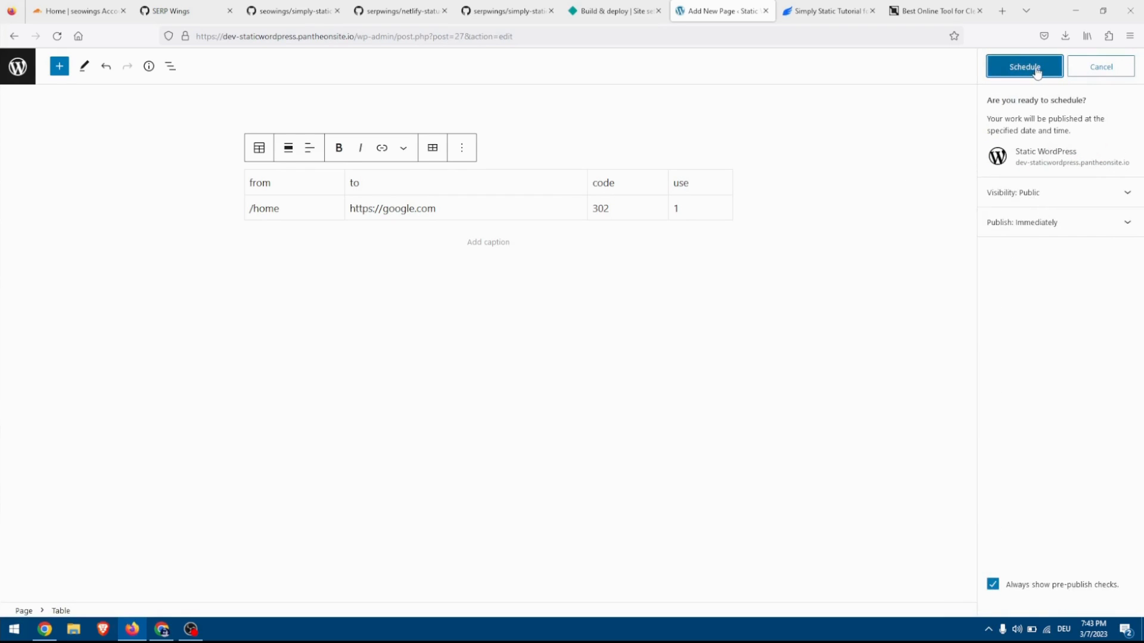
pyautogui.click(1036, 69)
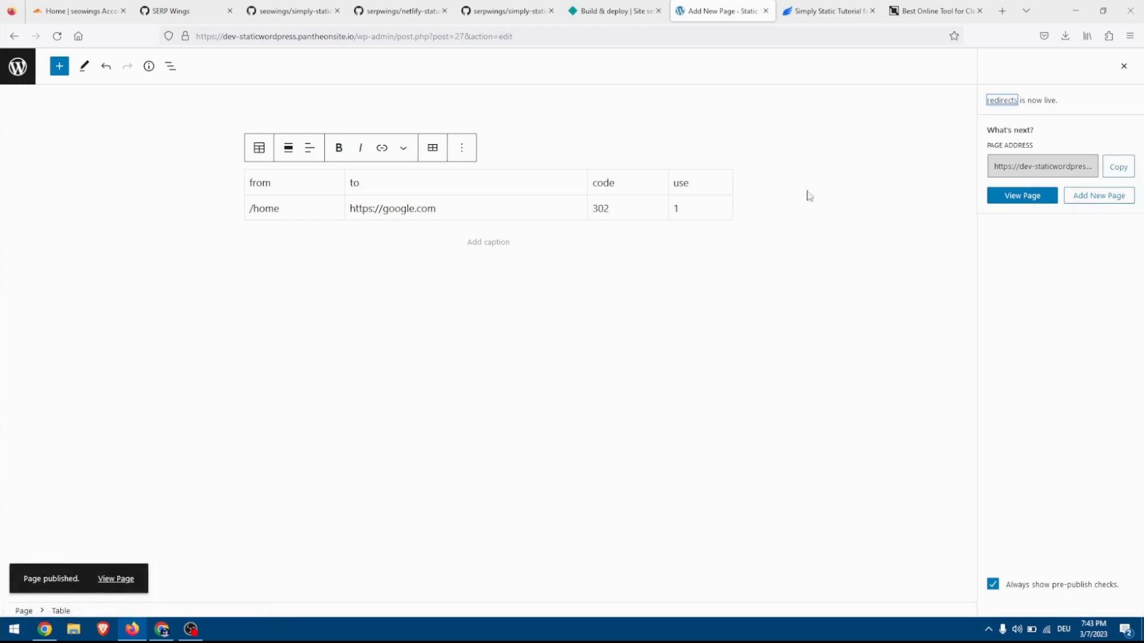
# Copy the contact form's HTML code from the Contact Us Page section of the Simply Static tutorial.
pyautogui.click(822, 11)
pyautogui.scroll(-2, 542, 314)
pyautogui.scroll(-8, 542, 321)
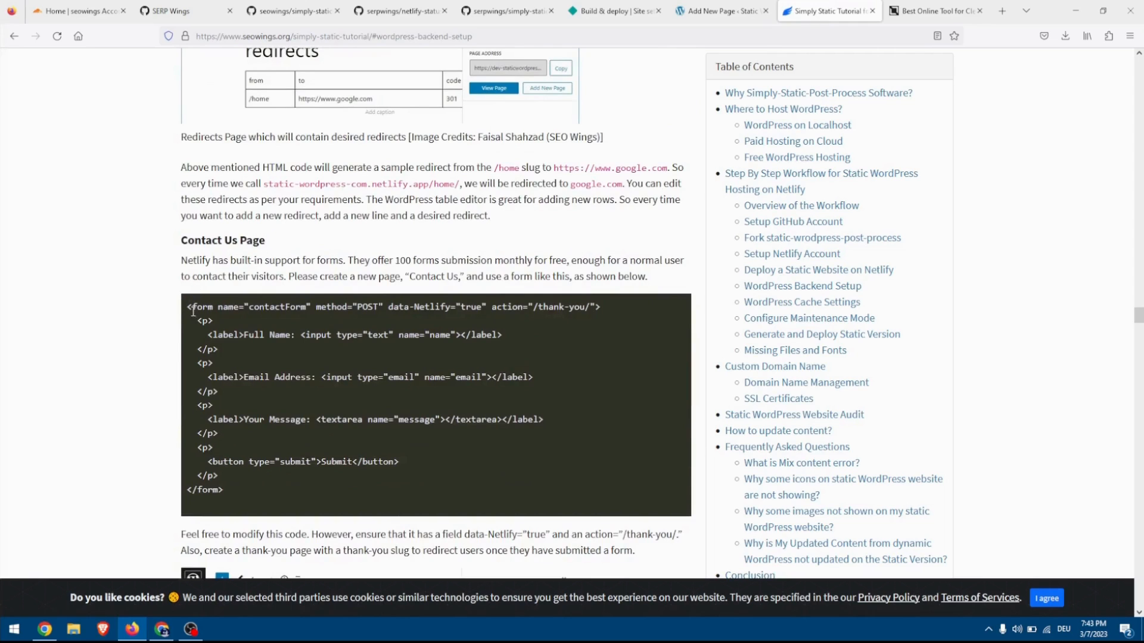
pyautogui.moveTo(187, 308); pyautogui.dragTo(244, 492)
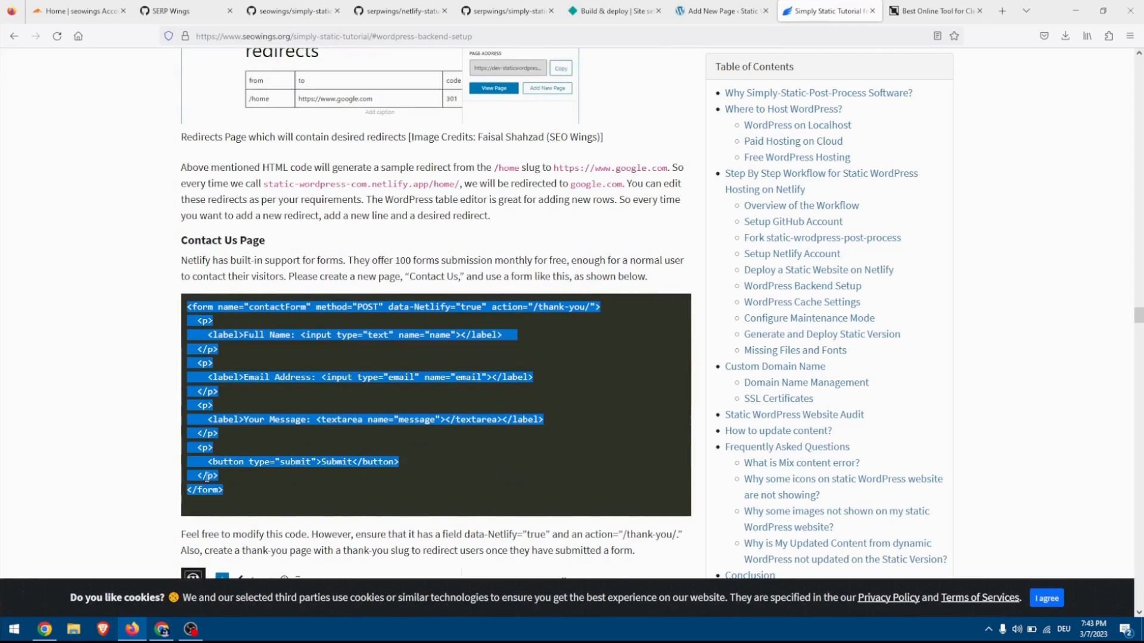
pyautogui.rightClick(201, 472)
pyautogui.click(217, 485)
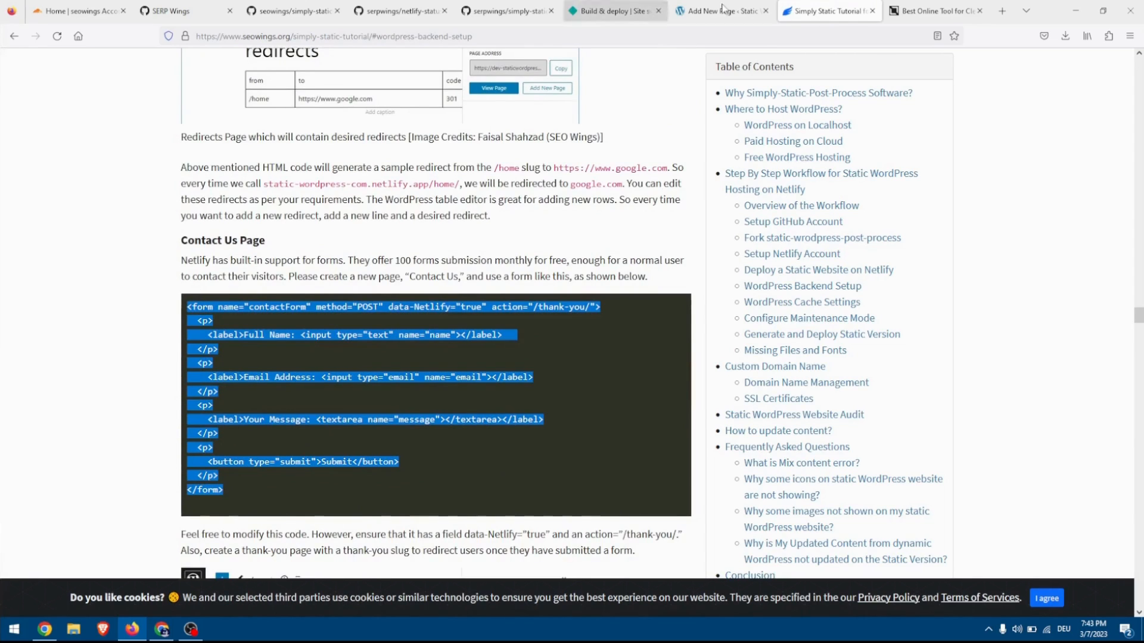
# Return to the WordPress editor and add another new page titled contact us.
pyautogui.click(755, 3)
pyautogui.click(1098, 196)
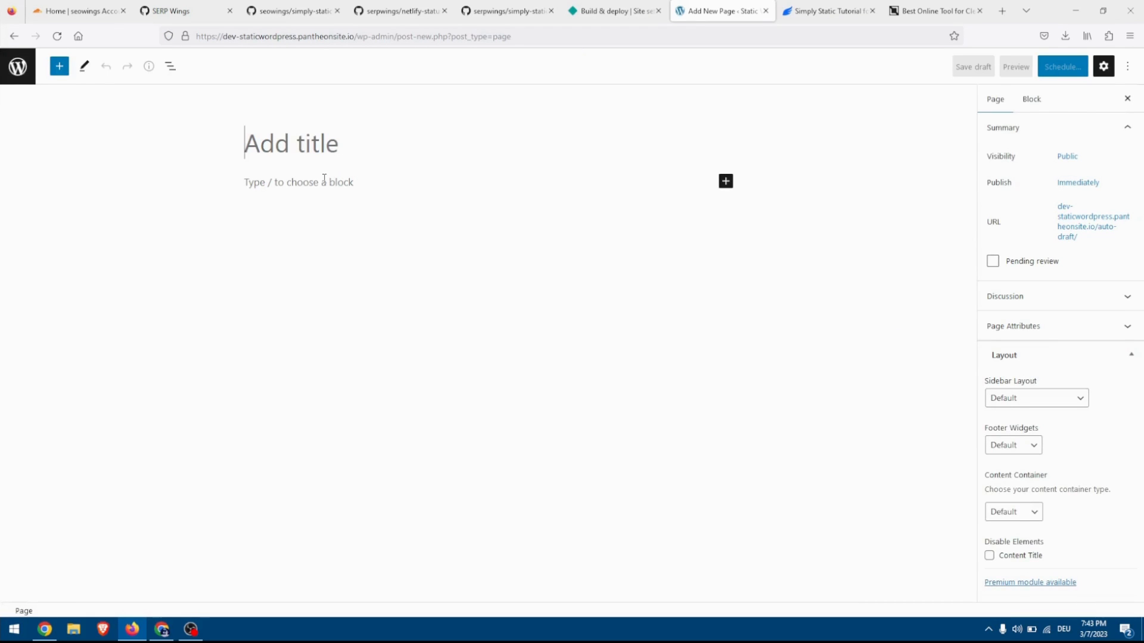
pyautogui.write('contac')
pyautogui.press('BackSpace')
pyautogui.press('BackSpace')
pyautogui.press('BackSpace')
pyautogui.write('ca')
pyautogui.press('BackSpace')
pyautogui.press('BackSpace')
pyautogui.write('tac')
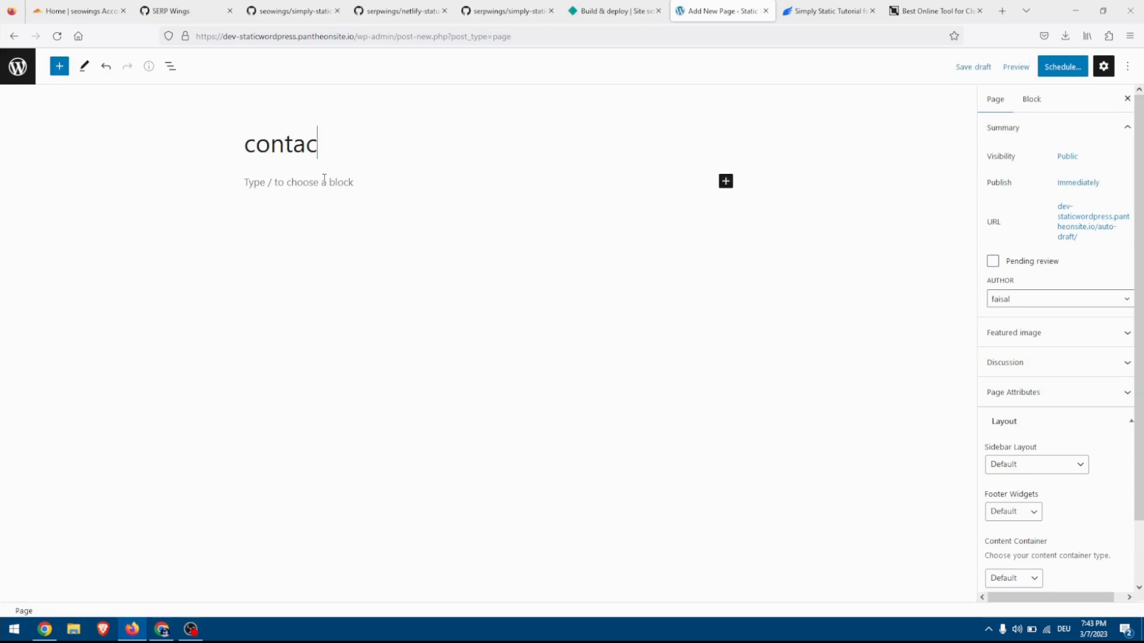
pyautogui.write('t us')
# Paste the copied form code into a Custom HTML block on the contact us page and highlight thank-you in the form's action.
pyautogui.click(726, 182)
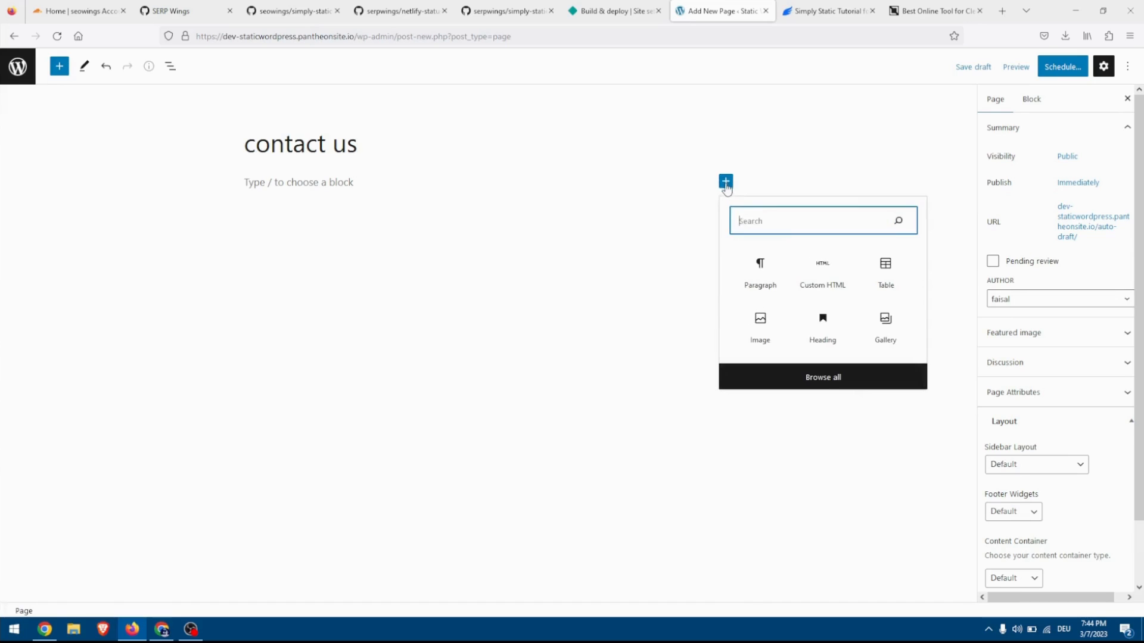
pyautogui.click(831, 280)
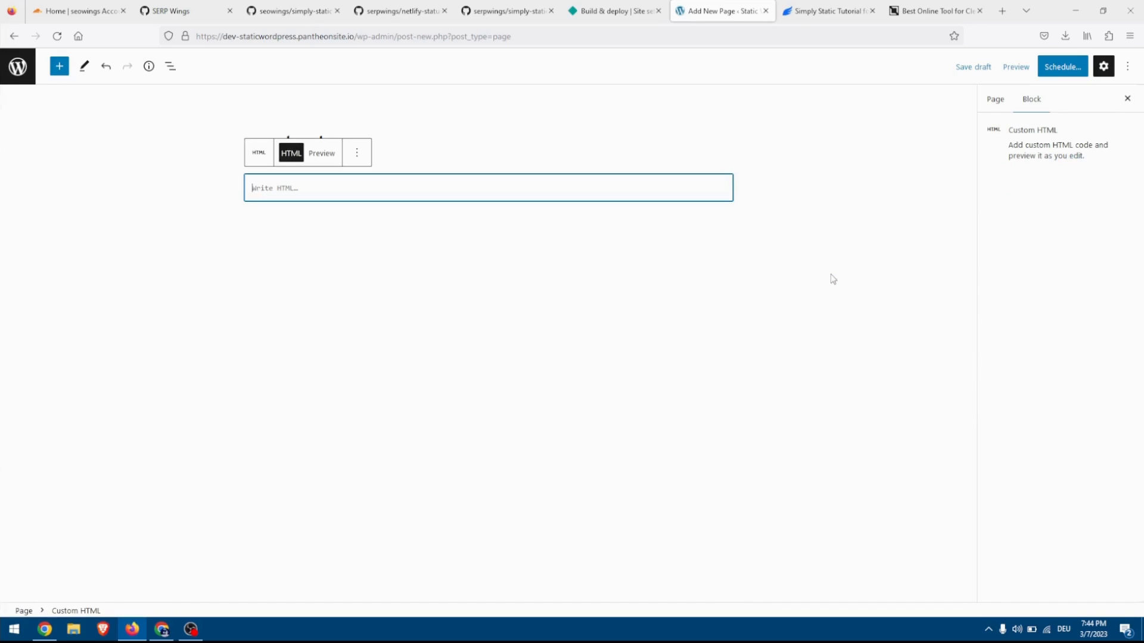
pyautogui.hotkey('ctrl', 'v')
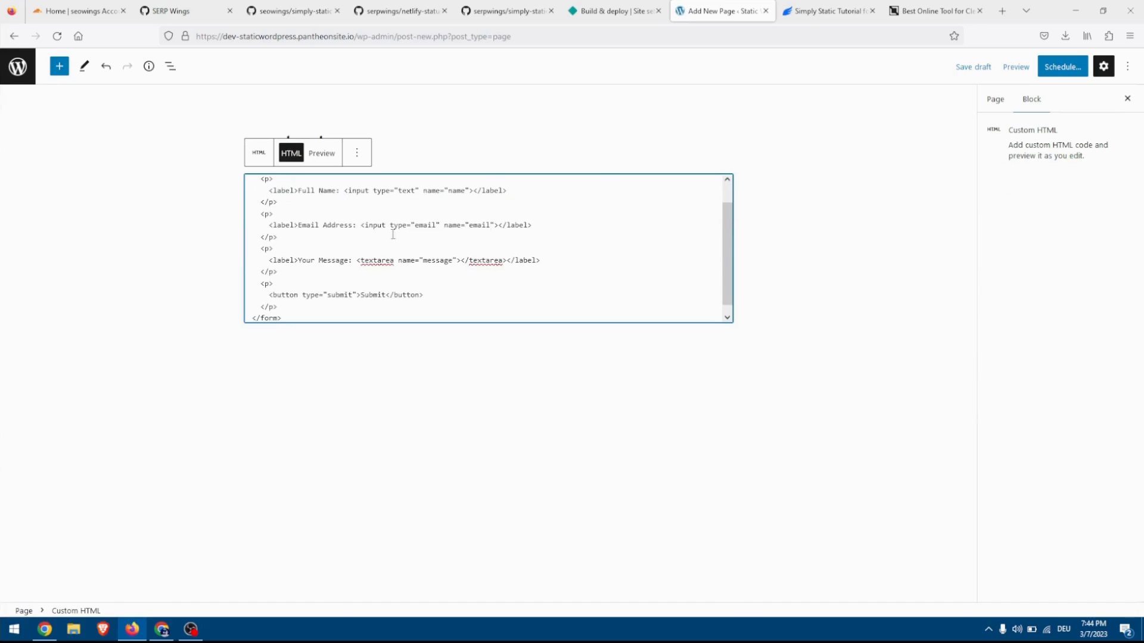
pyautogui.click(430, 374)
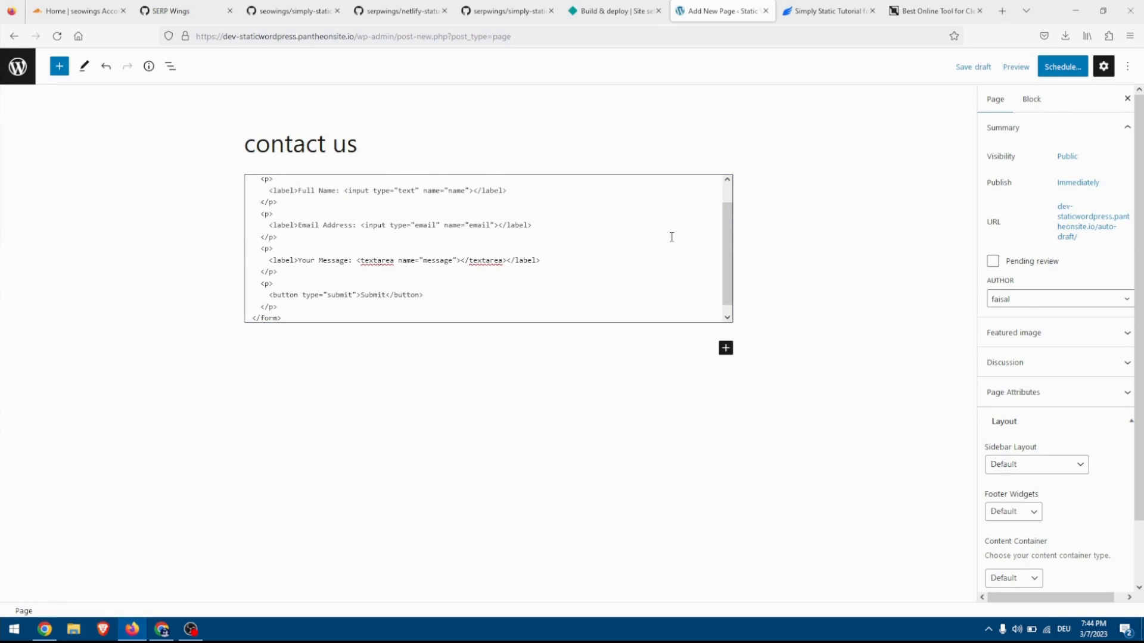
pyautogui.scroll(2, 672, 238)
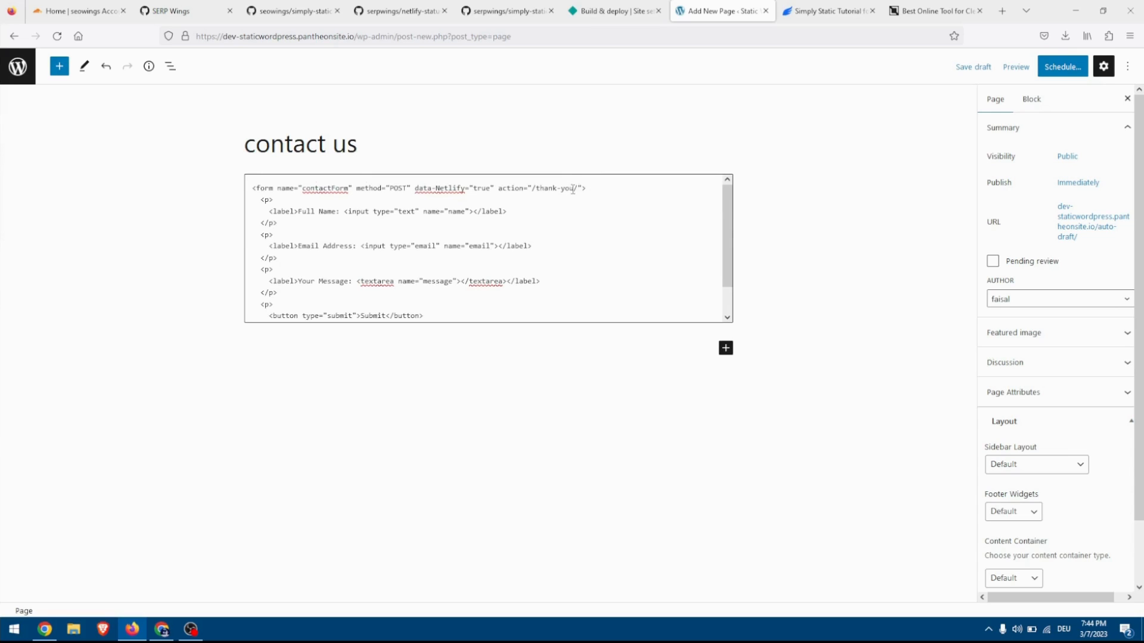
pyautogui.moveTo(574, 189); pyautogui.dragTo(532, 201)
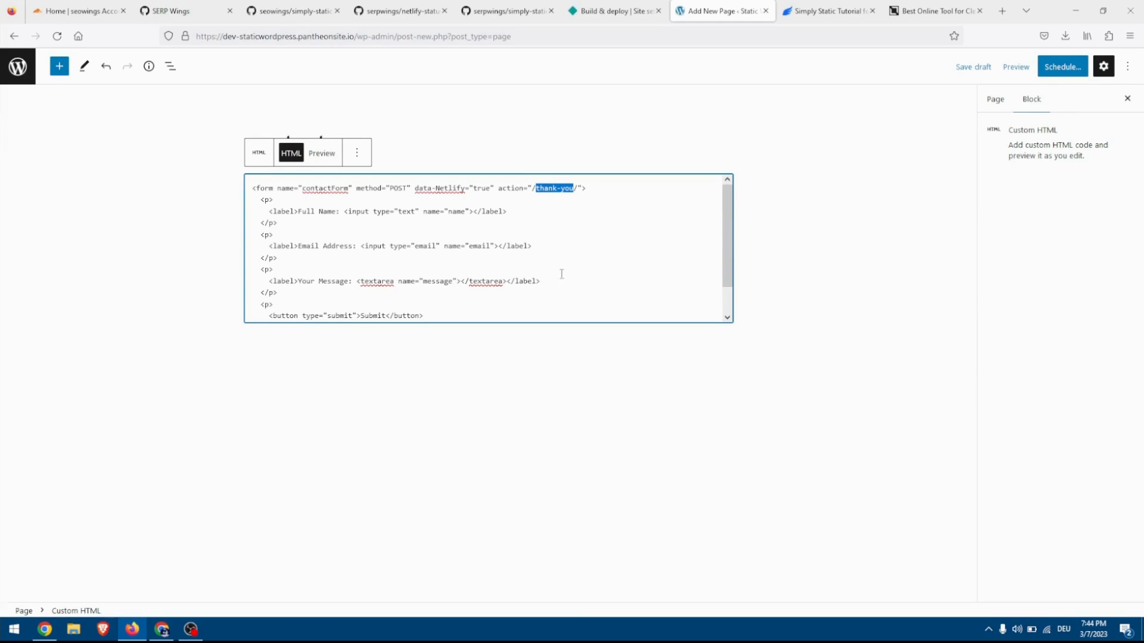
# Publish the contact us page and add another new page titled Thank You.
pyautogui.click(1066, 73)
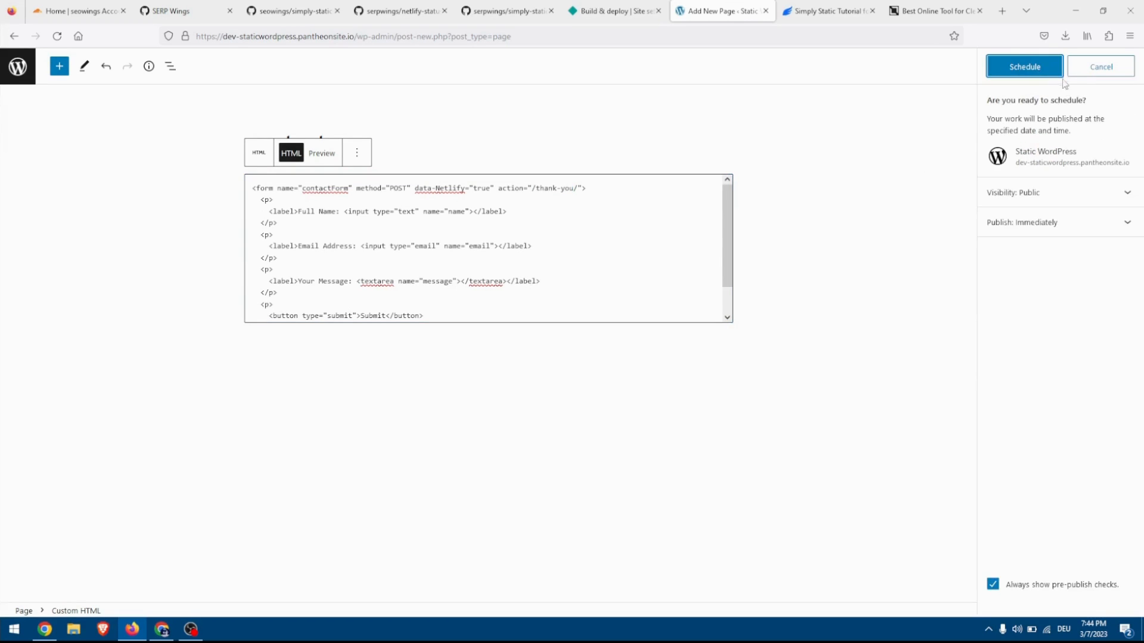
pyautogui.click(1045, 79)
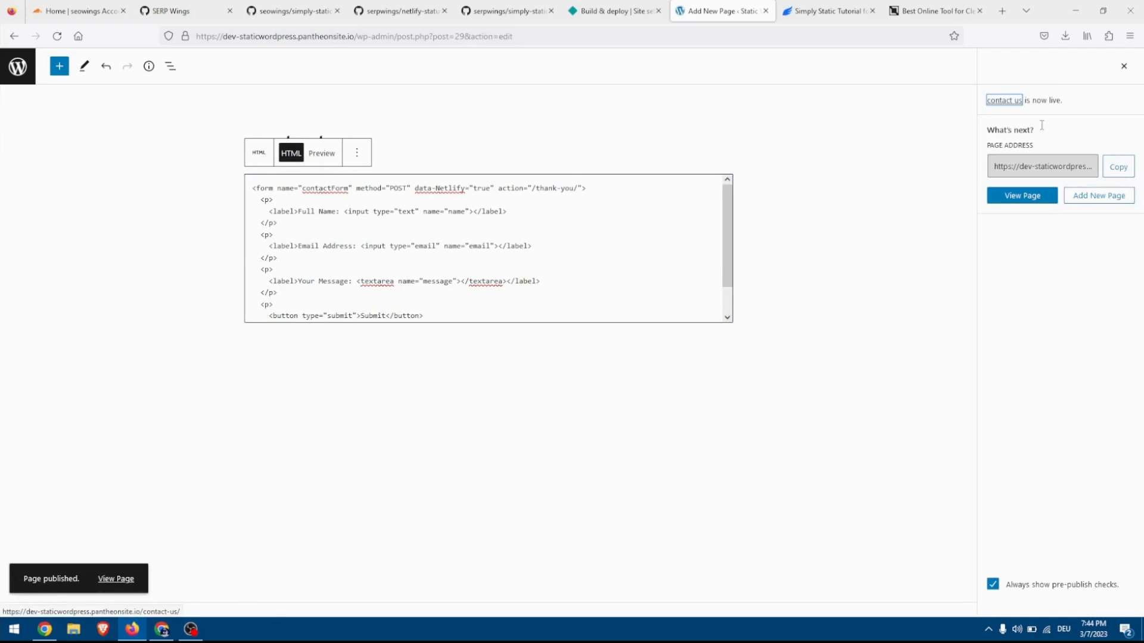
pyautogui.click(1076, 195)
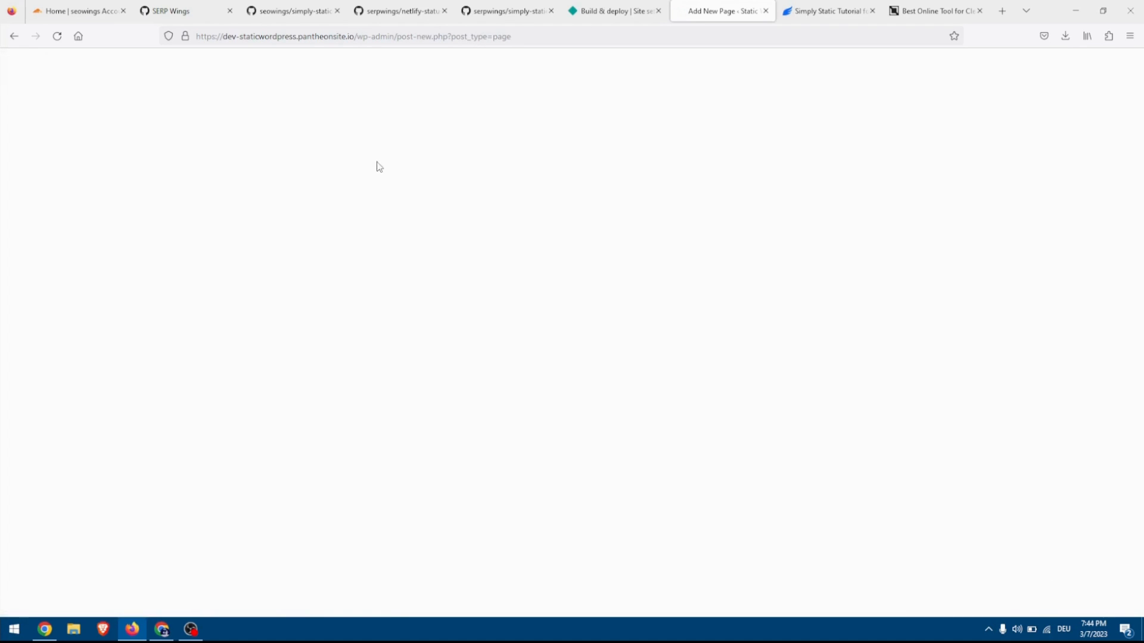
pyautogui.write('Thank')
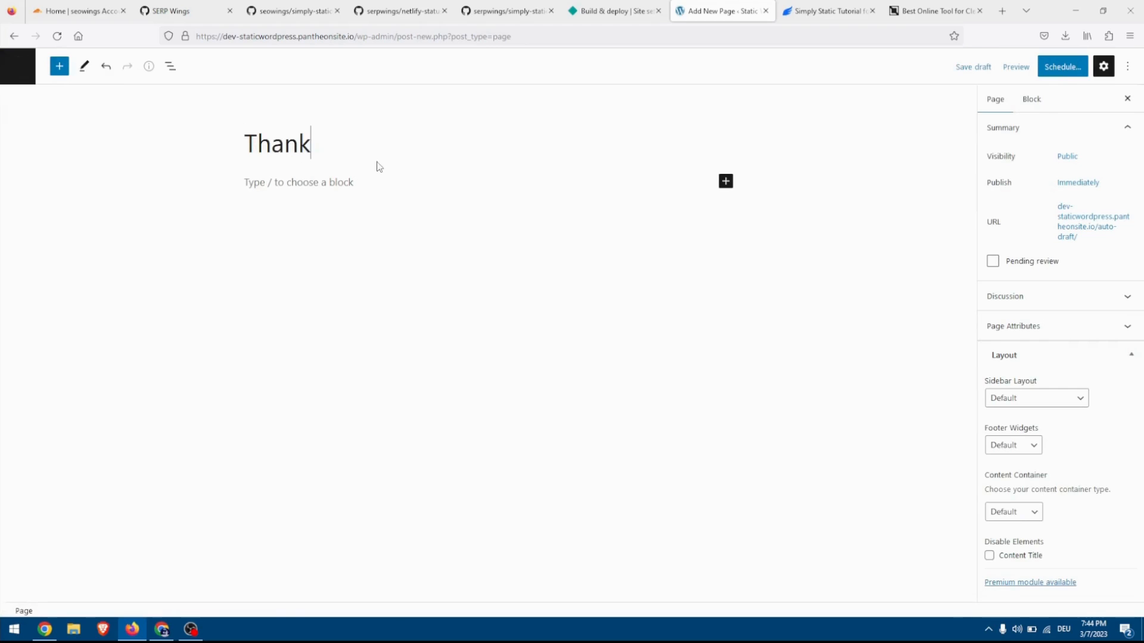
pyautogui.write(' You')
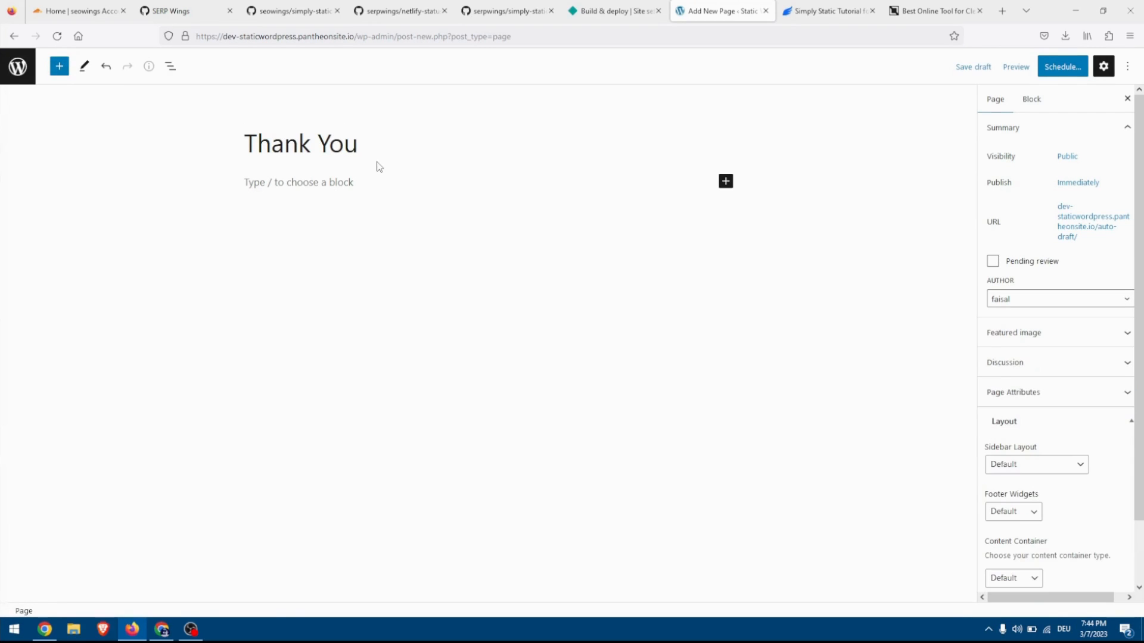
# Write "Thank you very much for your contact. We will get back to you soon." on the Thank You page and publish it.
pyautogui.click(294, 187)
pyautogui.write('Th')
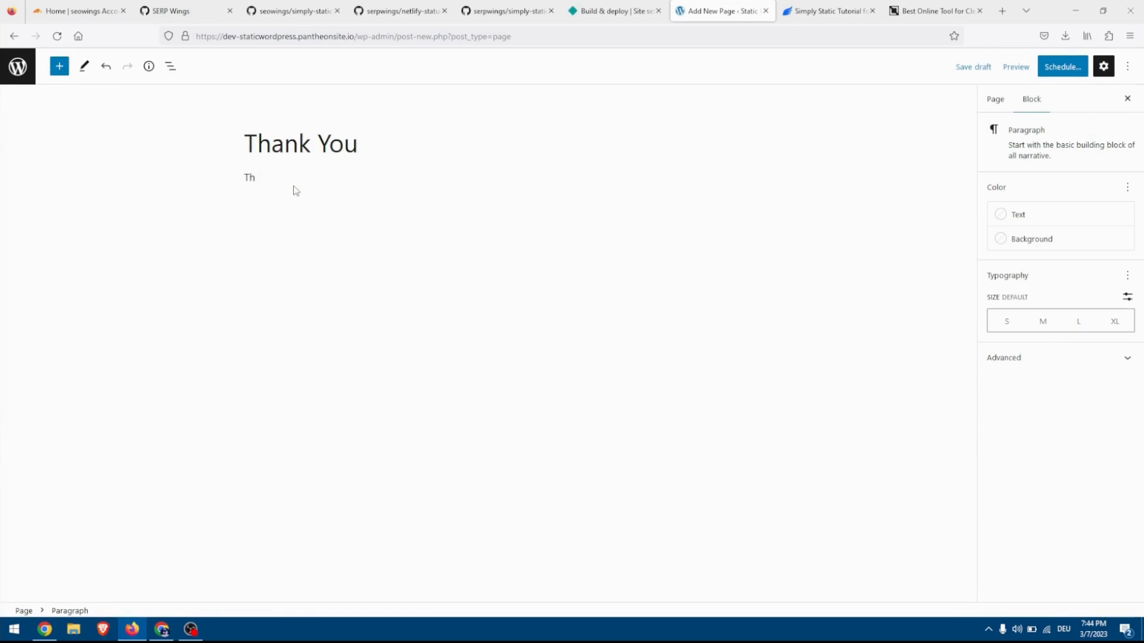
pyautogui.write('ank you very much for your')
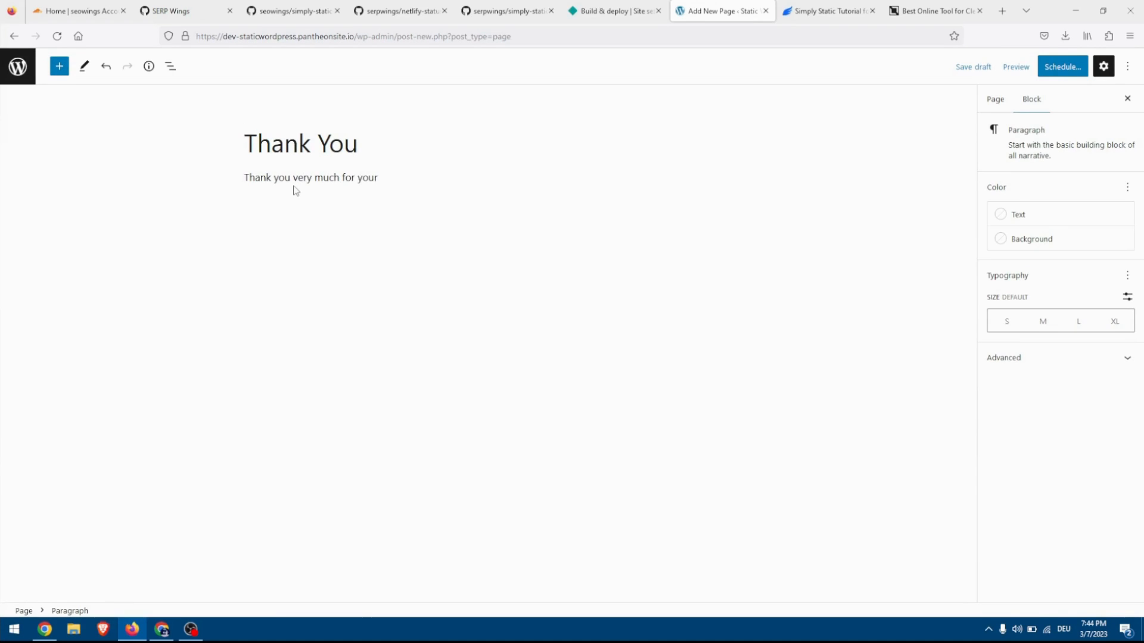
pyautogui.write(' contact. We will get back to you soon.')
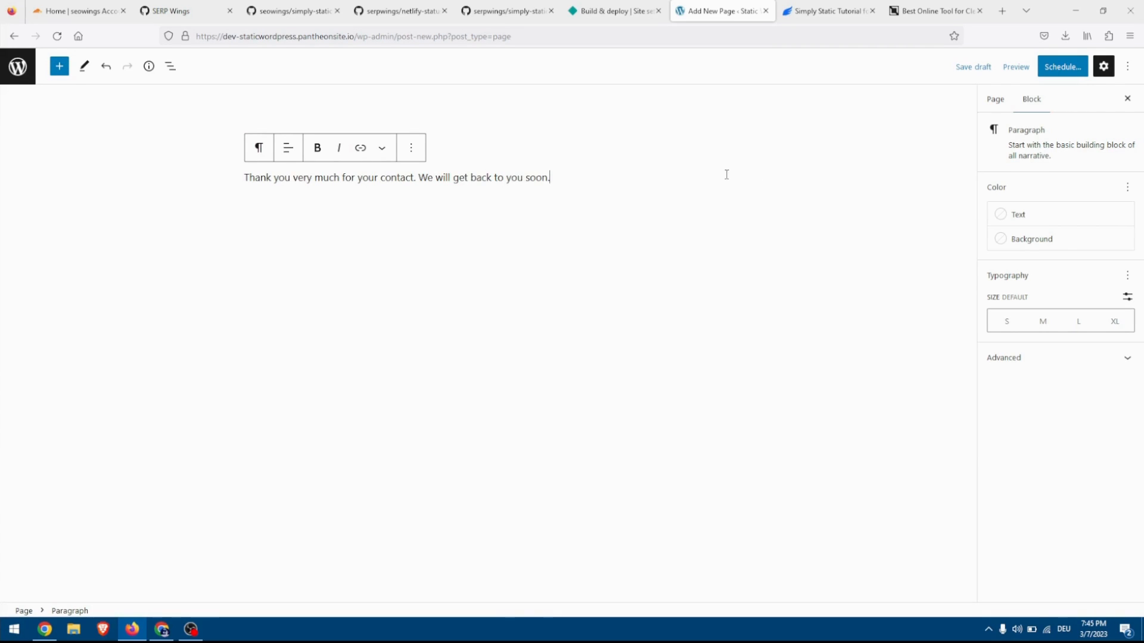
pyautogui.click(1065, 68)
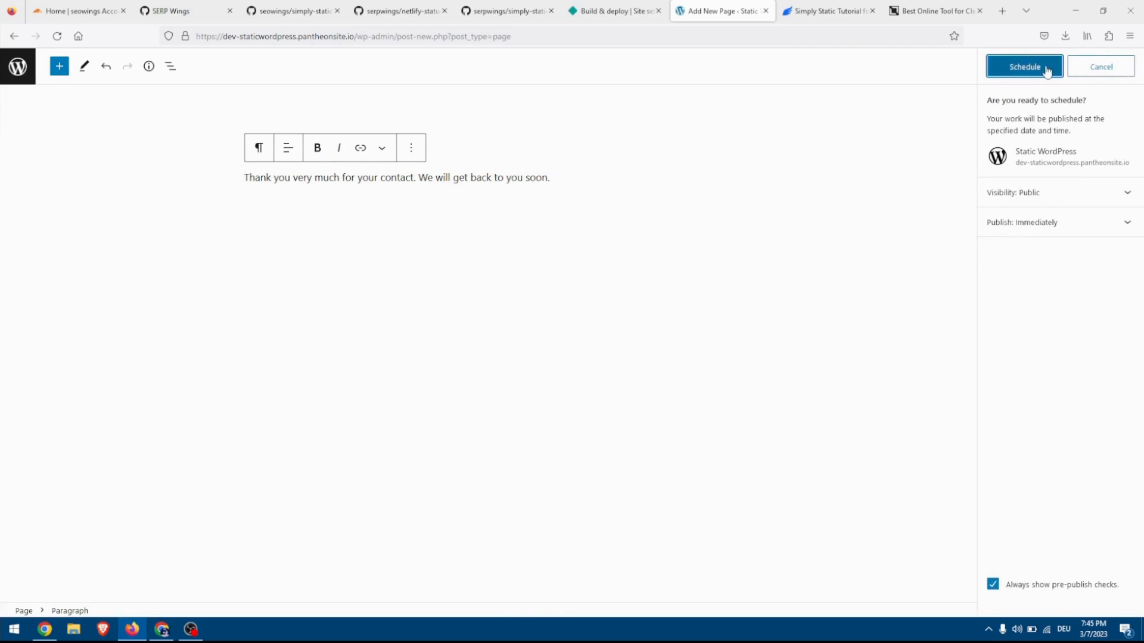
pyautogui.click(1050, 69)
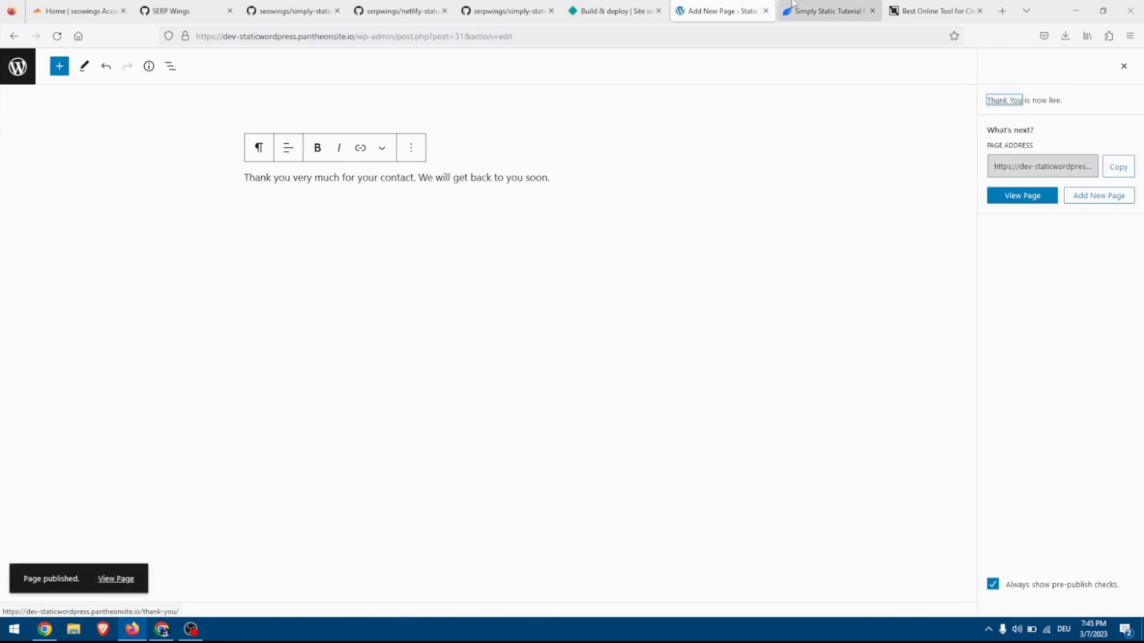
# Examine the robots-txt Page and Comments sections of the Simply Static tutorial.
pyautogui.click(805, 5)
pyautogui.scroll(-8, 546, 215)
pyautogui.scroll(-5, 546, 215)
pyautogui.scroll(3, 546, 219)
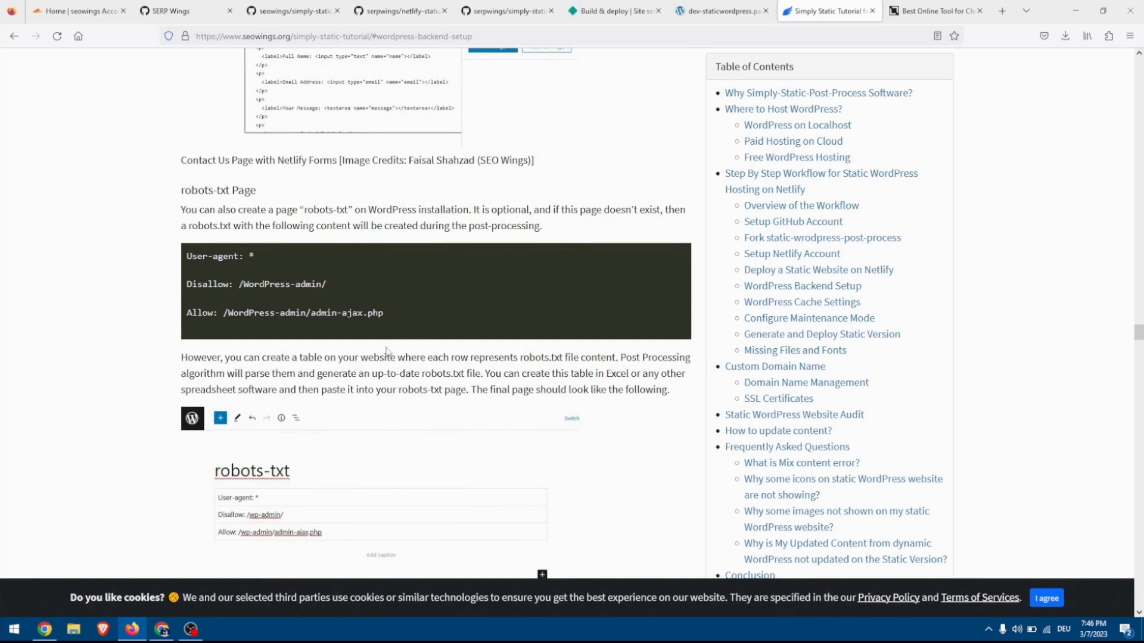
pyautogui.moveTo(381, 335); pyautogui.dragTo(182, 247)
pyautogui.click(199, 265)
pyautogui.scroll(-2, 294, 268)
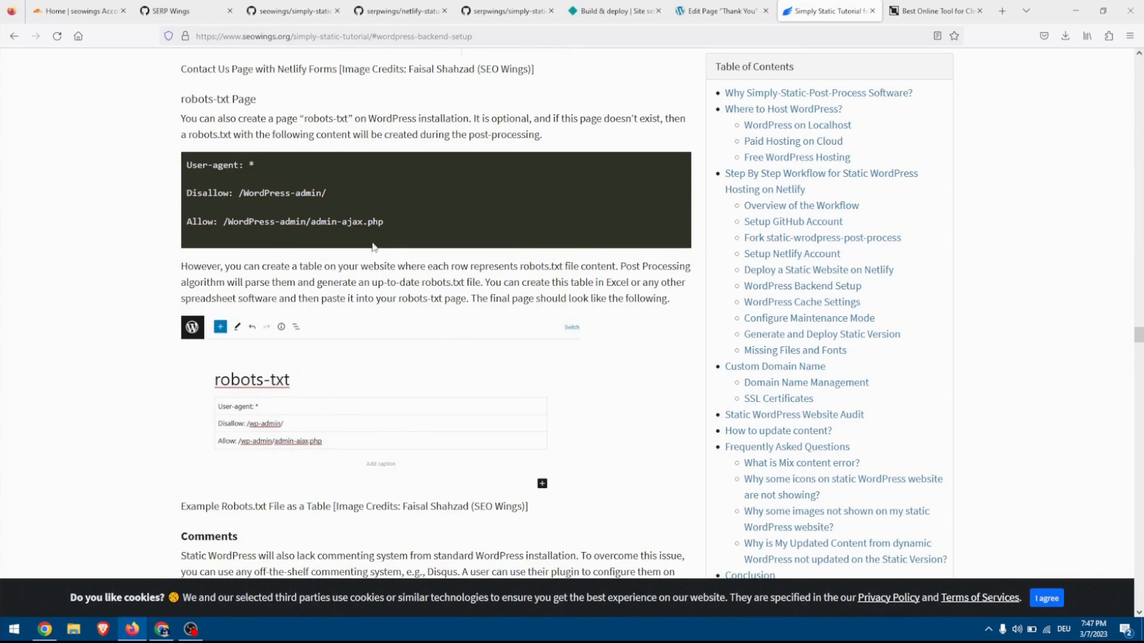
pyautogui.scroll(-1, 372, 259)
pyautogui.scroll(-3, 372, 258)
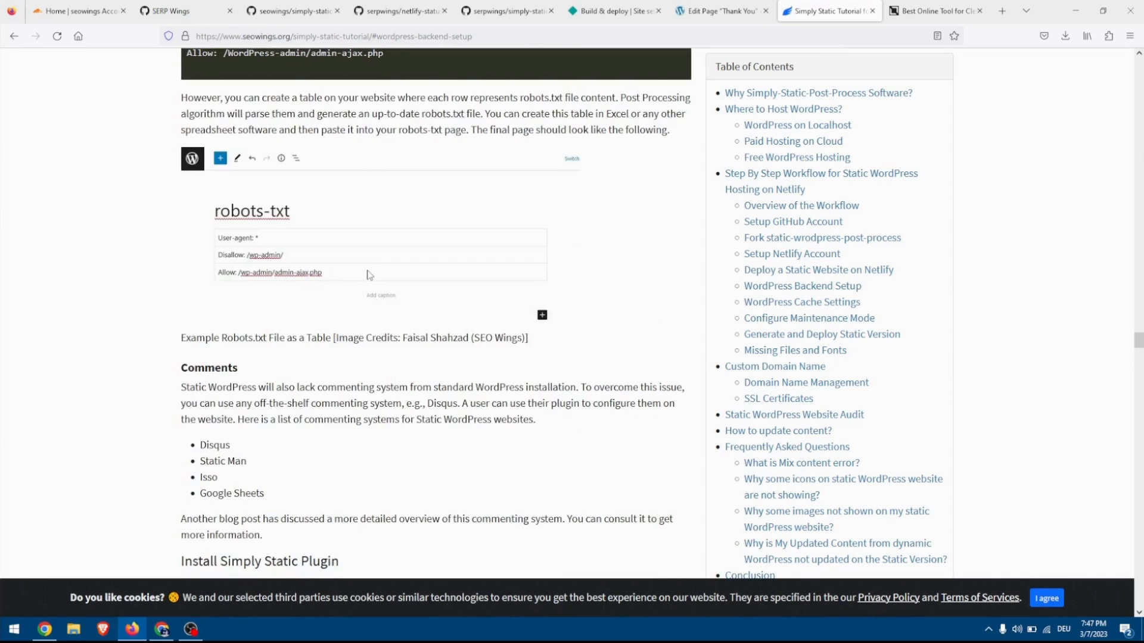
pyautogui.scroll(-3, 370, 271)
pyautogui.scroll(-1, 319, 281)
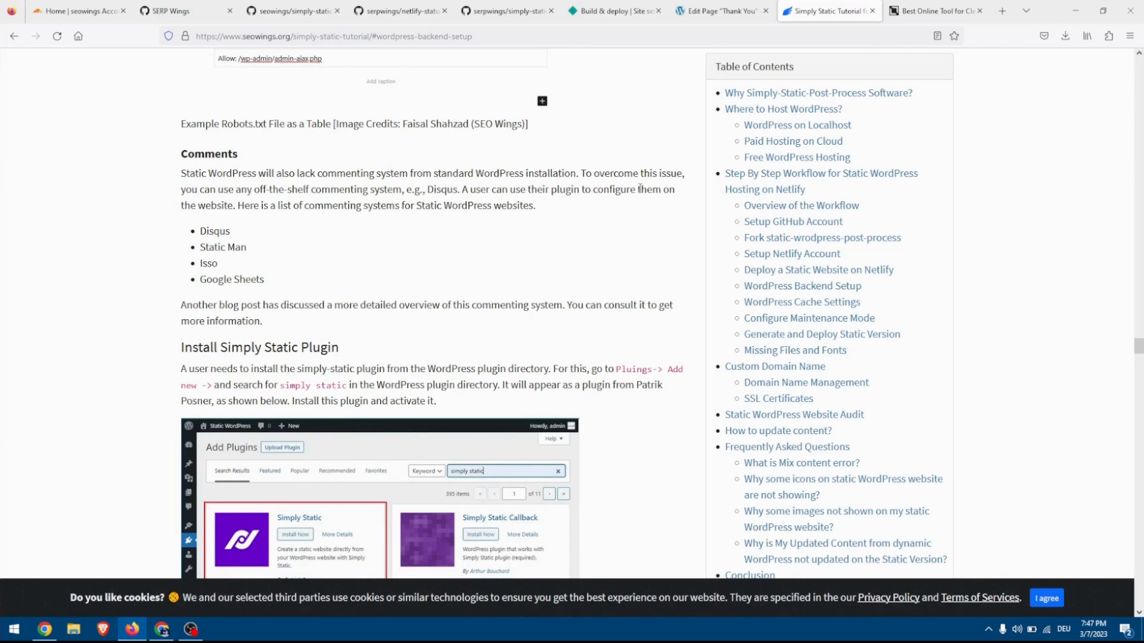
# Copy the tutorial's list of additional crawl URLs, from the 404-error page through favicon.ico.
pyautogui.scroll(-15, 640, 189)
pyautogui.scroll(-2, 640, 197)
pyautogui.scroll(3, 640, 197)
pyautogui.scroll(10, 640, 197)
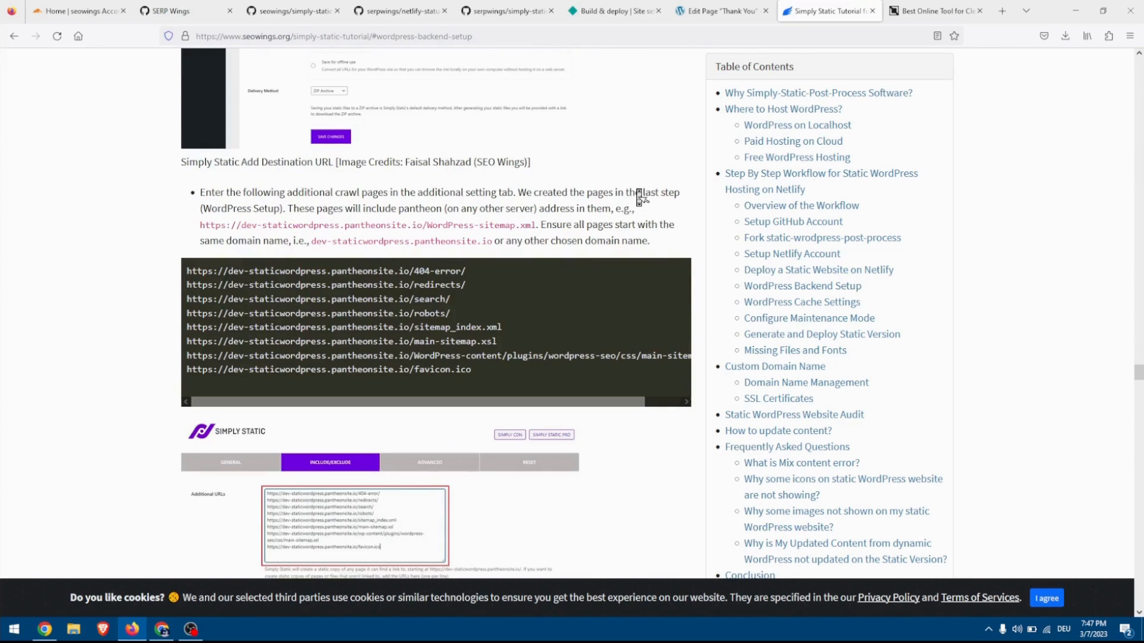
pyautogui.moveTo(191, 274); pyautogui.dragTo(415, 335)
pyautogui.click(415, 343)
pyautogui.moveTo(477, 366); pyautogui.dragTo(169, 268)
pyautogui.rightClick(216, 282)
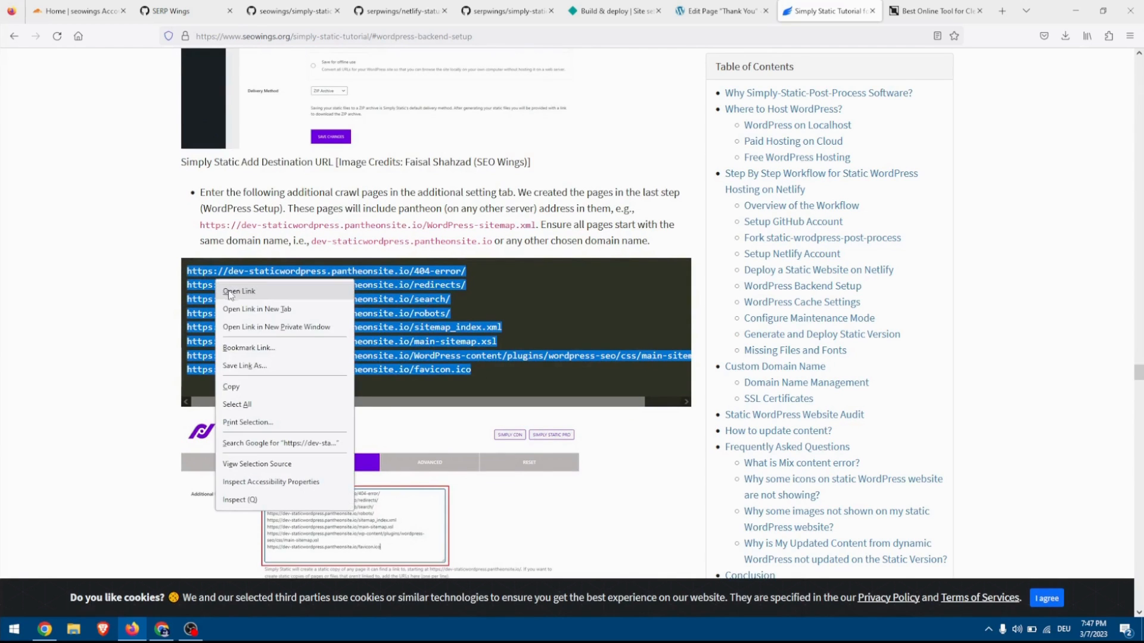
pyautogui.click(243, 389)
# Paste the copied URLs into Additional URLs in Simply Static's Include/Exclude settings and enlarge the field to show the whole list.
pyautogui.hotkey('ctrl', 'pageup')
pyautogui.click(54, 59)
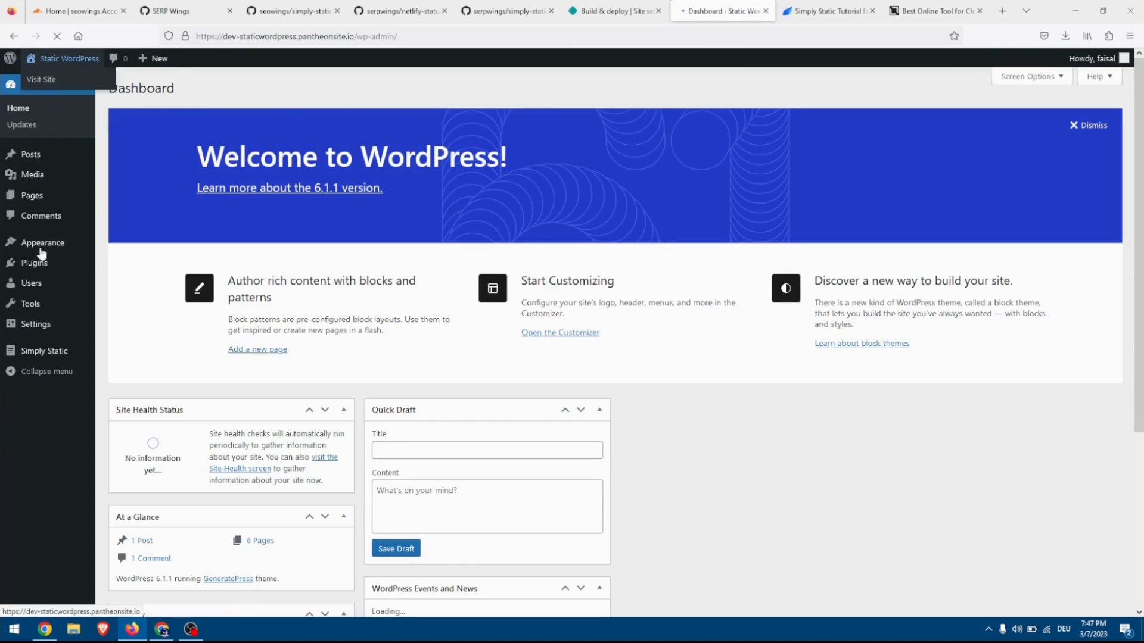
pyautogui.click(34, 353)
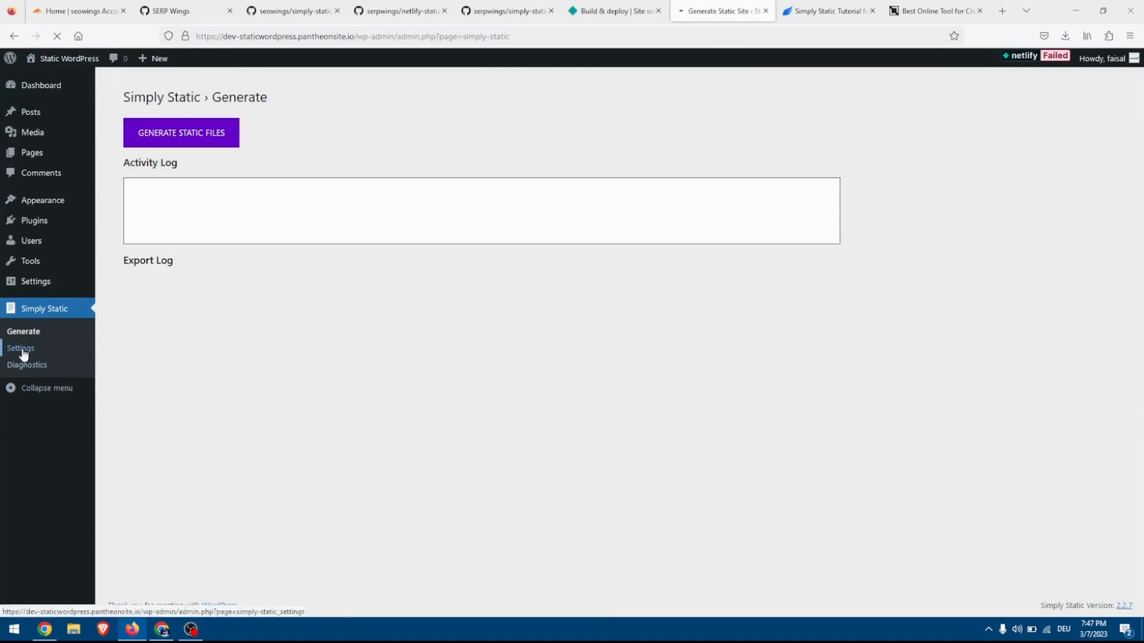
pyautogui.click(23, 352)
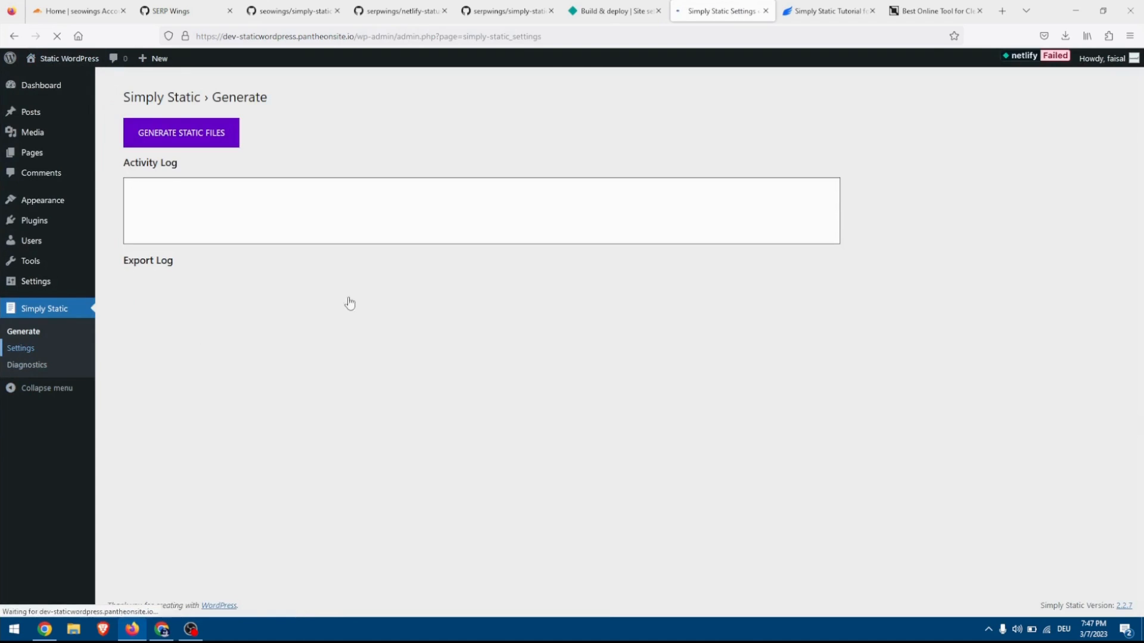
pyautogui.click(353, 174)
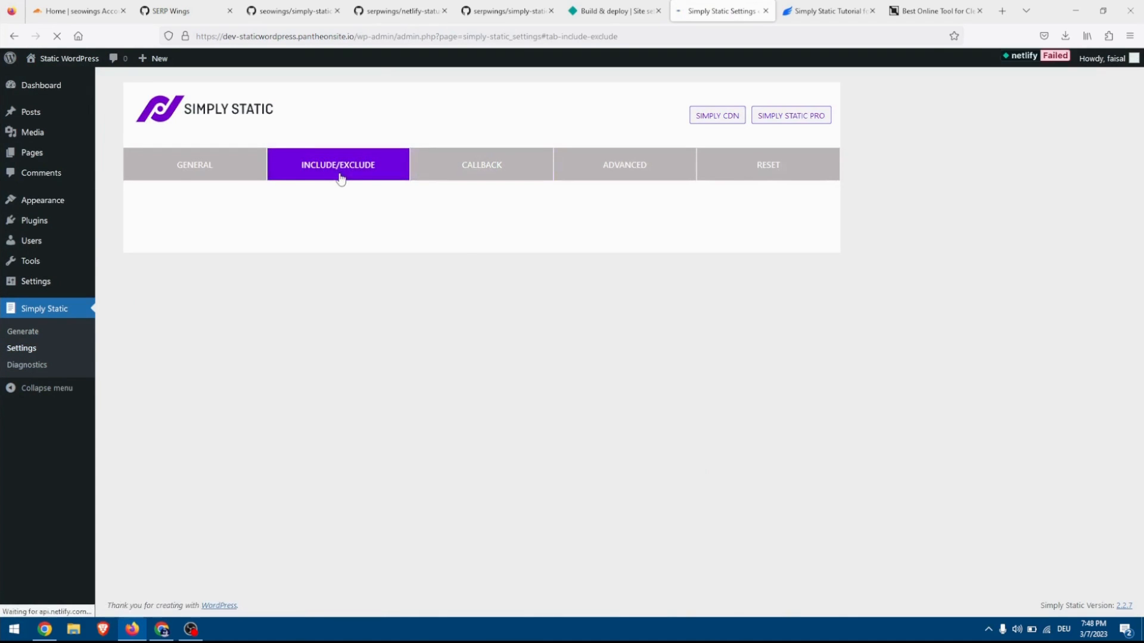
pyautogui.click(350, 224)
pyautogui.hotkey('ctrl', 'v')
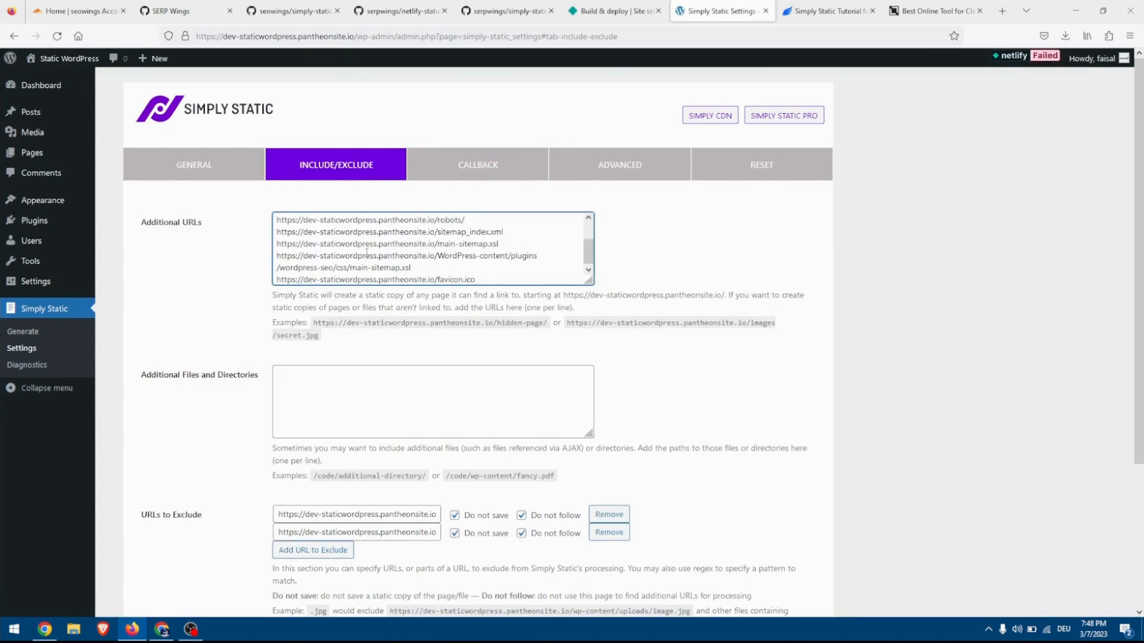
pyautogui.moveTo(589, 280); pyautogui.dragTo(582, 325)
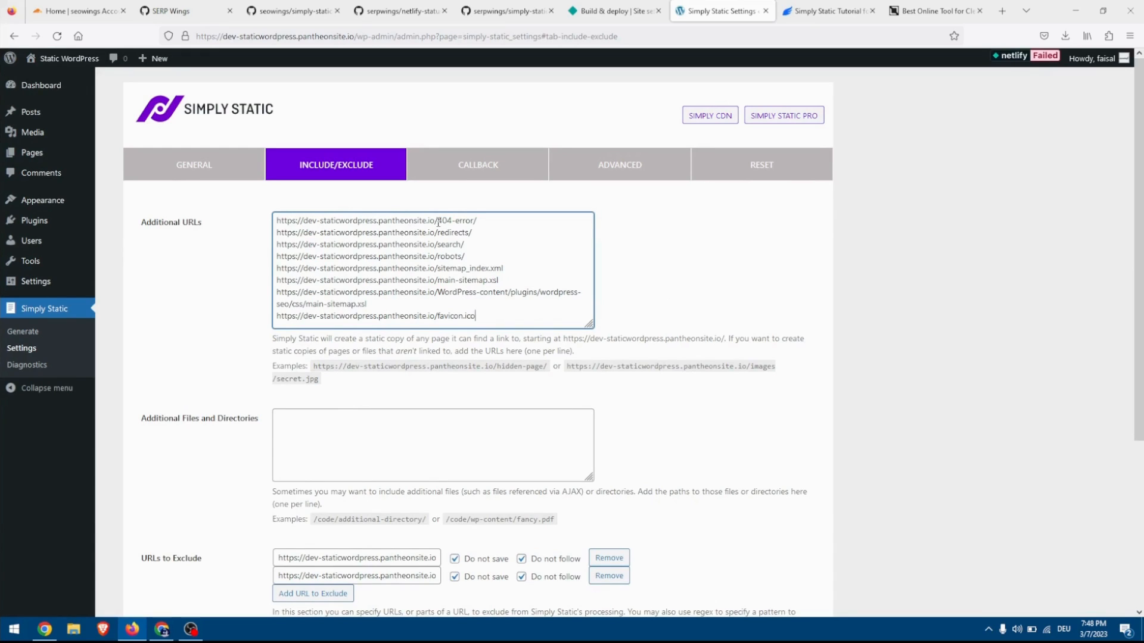
# Check the domain in the additional URLs, save the Include/Exclude settings and generate the static files.
pyautogui.moveTo(434, 221); pyautogui.dragTo(303, 220)
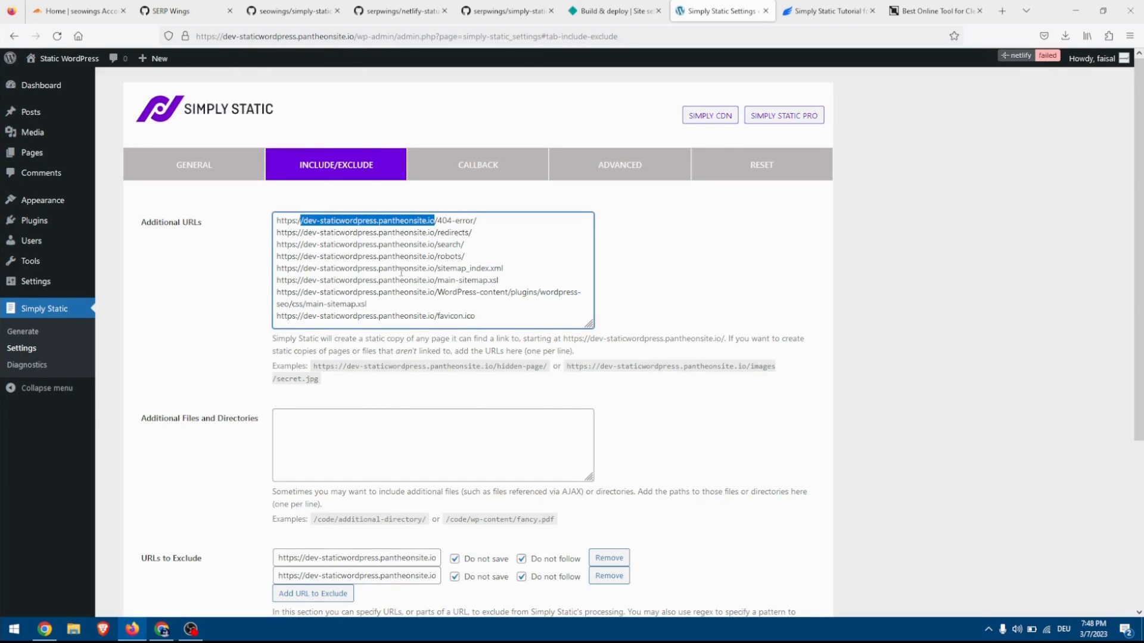
pyautogui.scroll(-4, 283, 409)
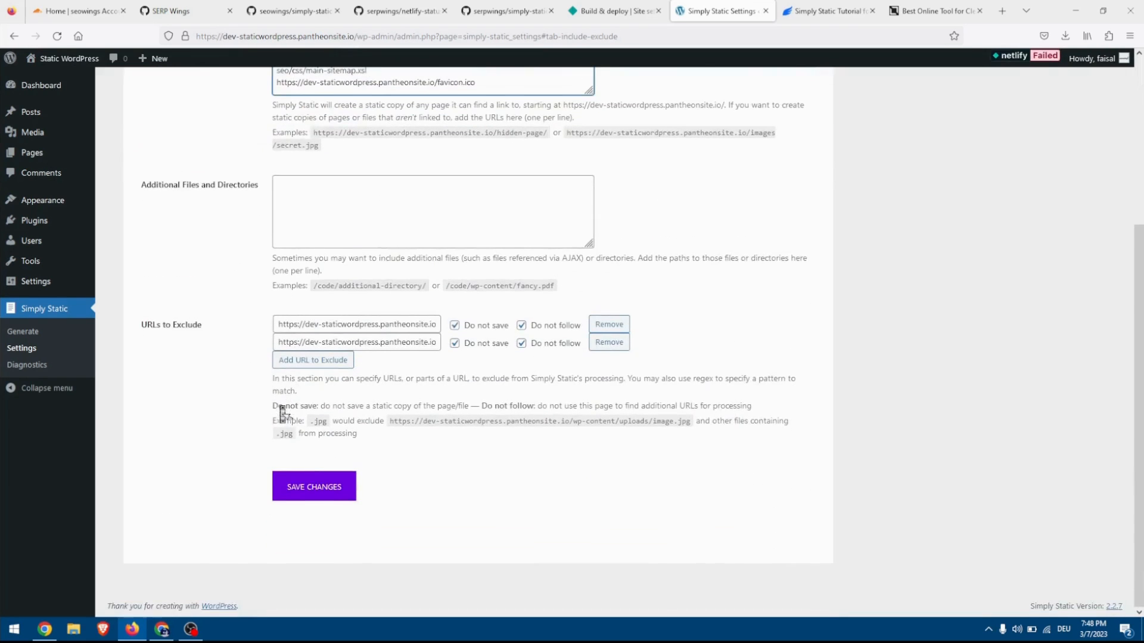
pyautogui.scroll(3, 370, 475)
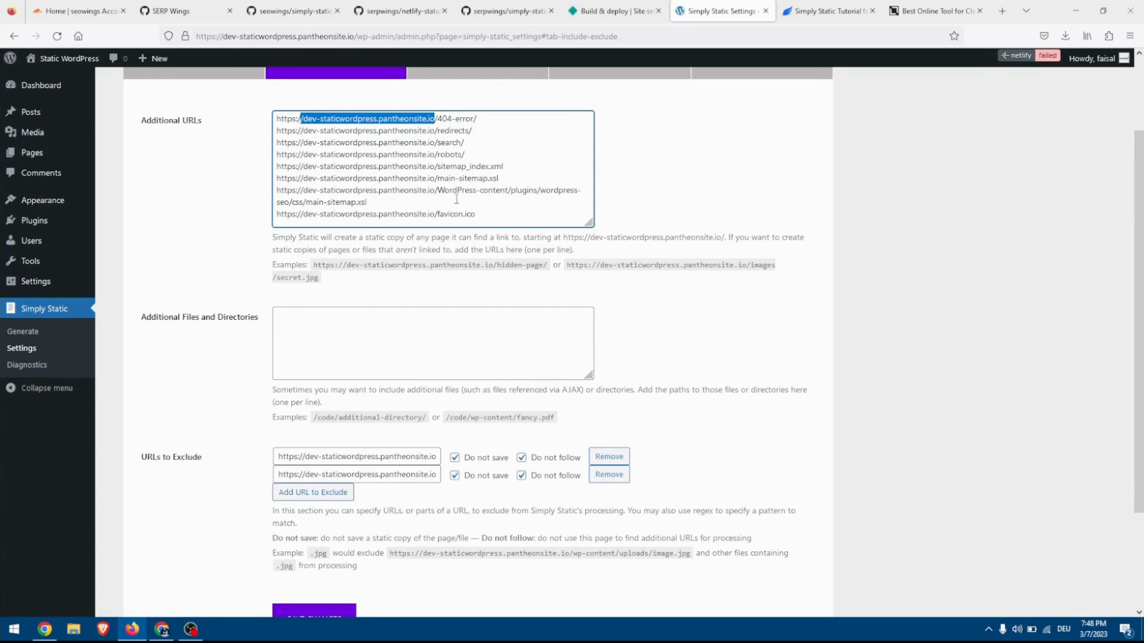
pyautogui.scroll(-3, 230, 304)
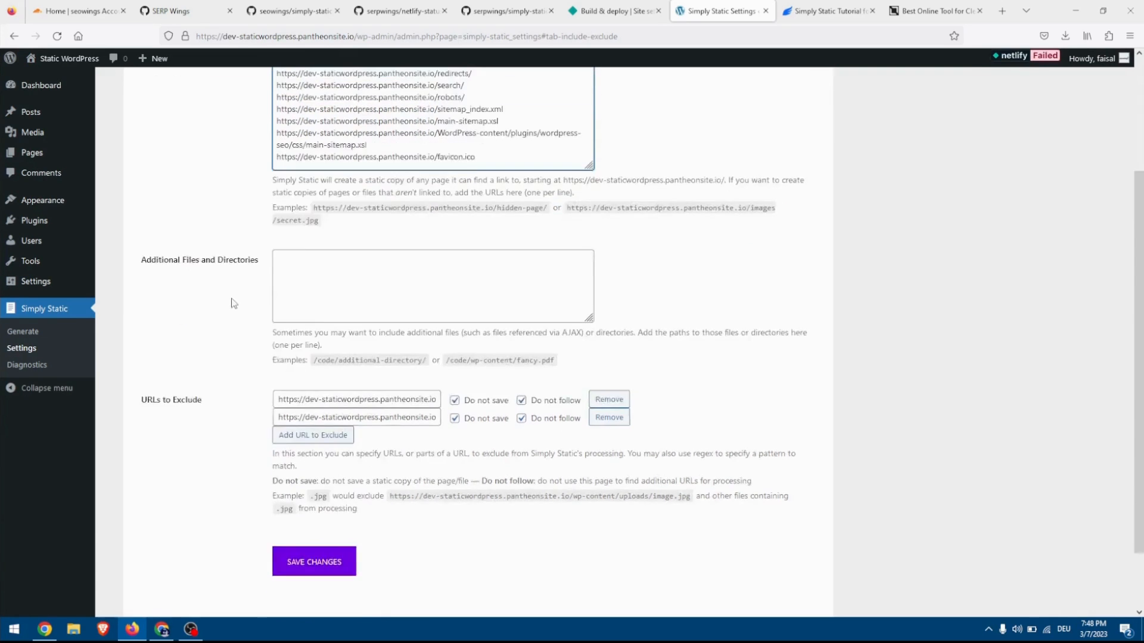
pyautogui.click(326, 498)
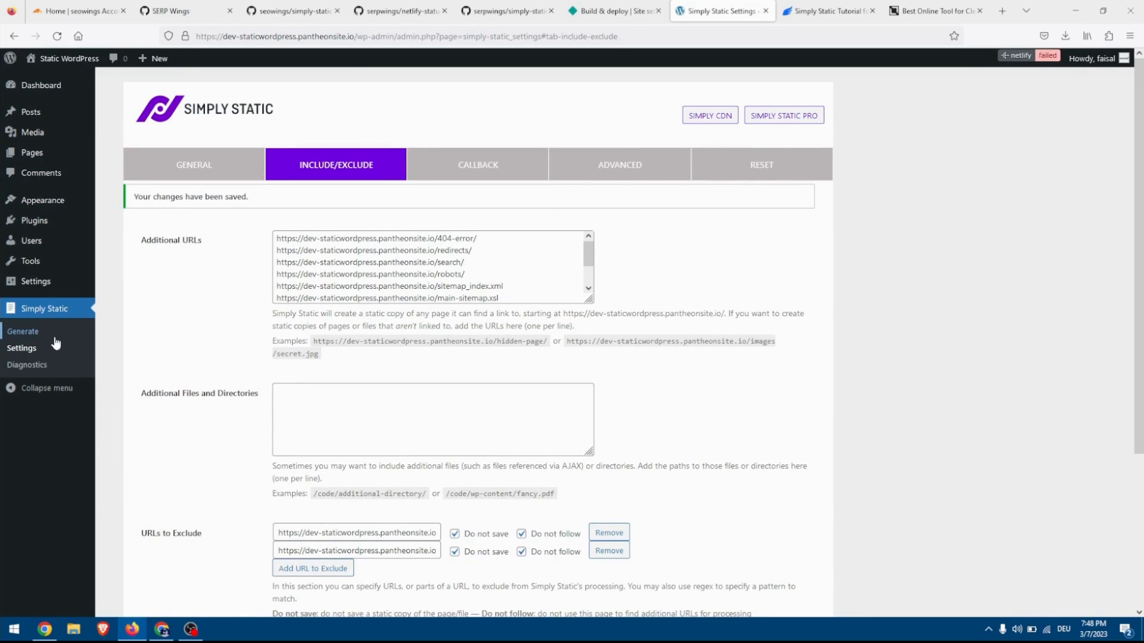
pyautogui.click(37, 335)
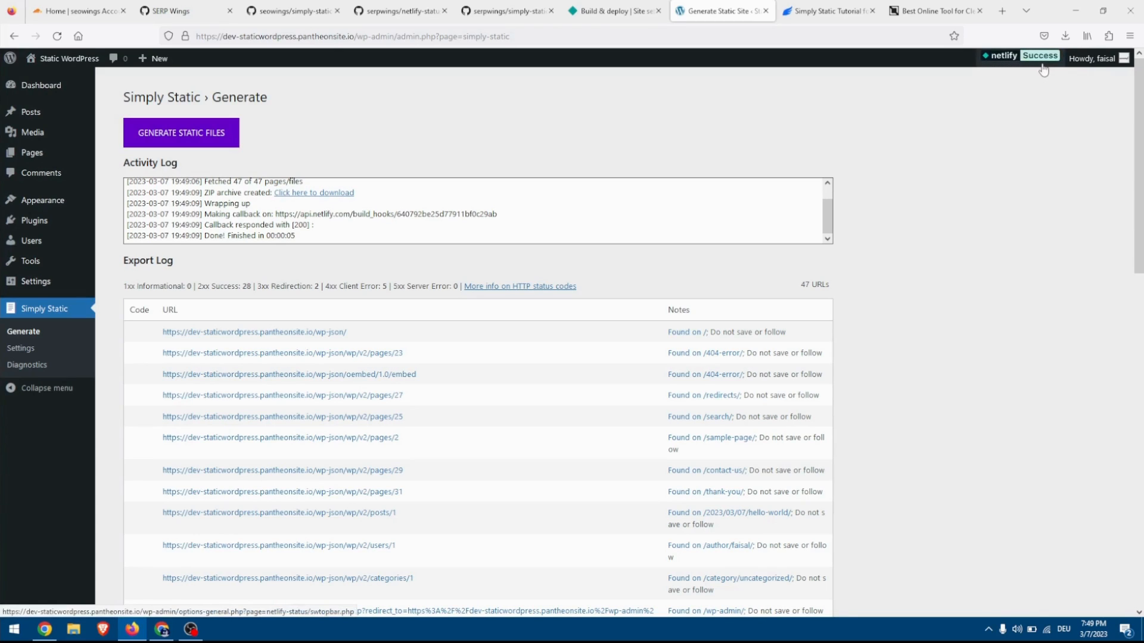
# Open the deployed static-wordpress-com.netlify.app site from Netlify and compare its homepage with the original WordPress site on Pantheon.
pyautogui.click(614, 11)
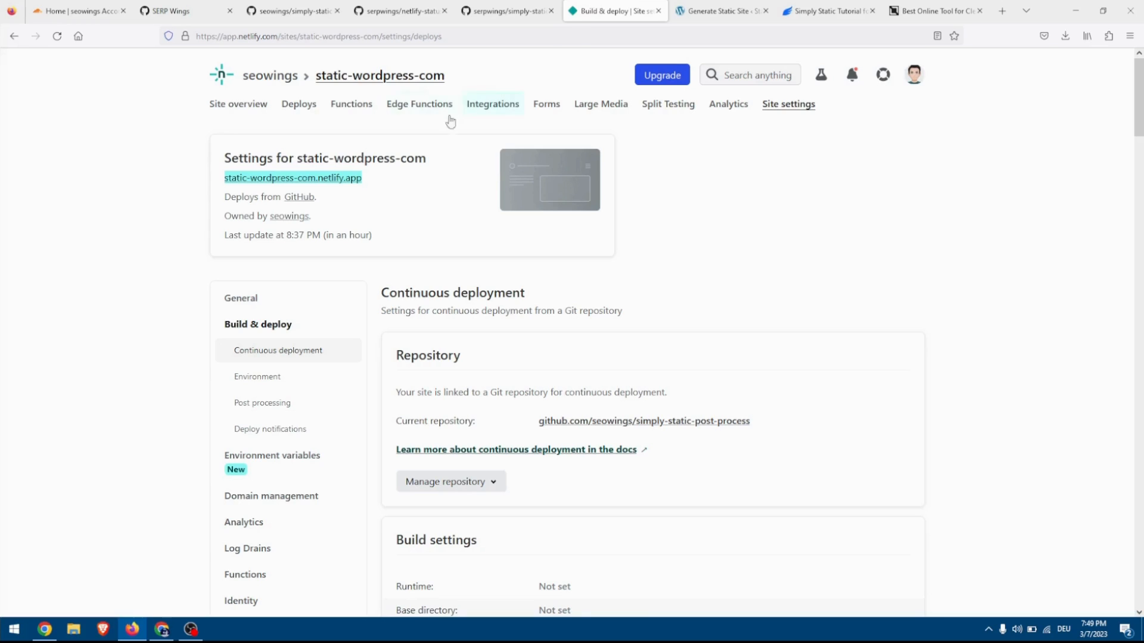
pyautogui.click(302, 181)
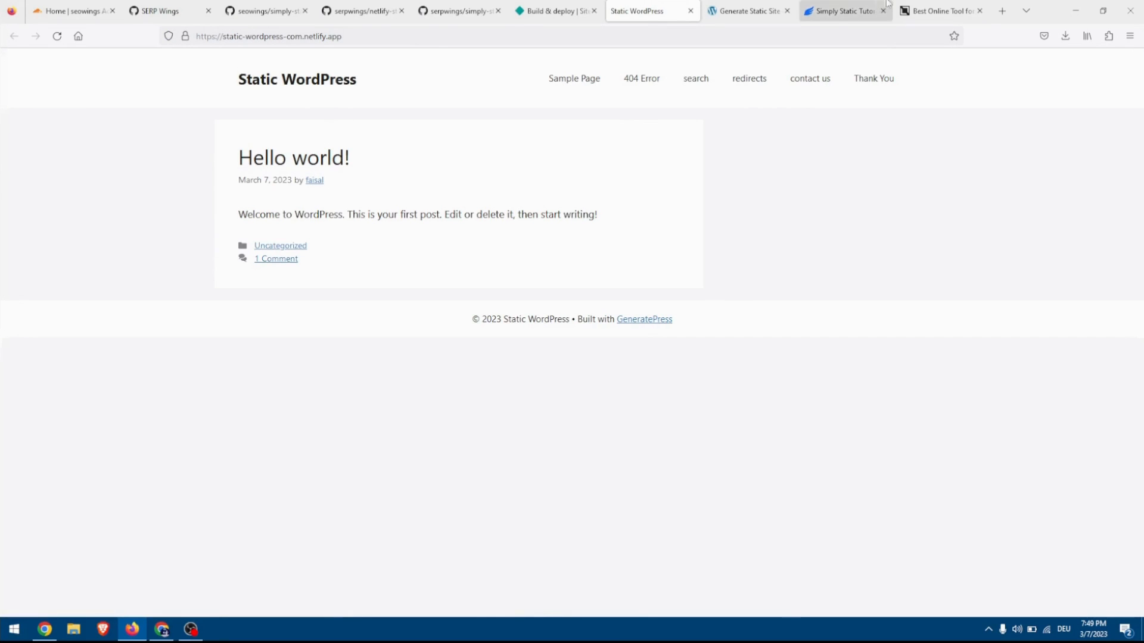
pyautogui.click(746, 8)
pyautogui.click(81, 59)
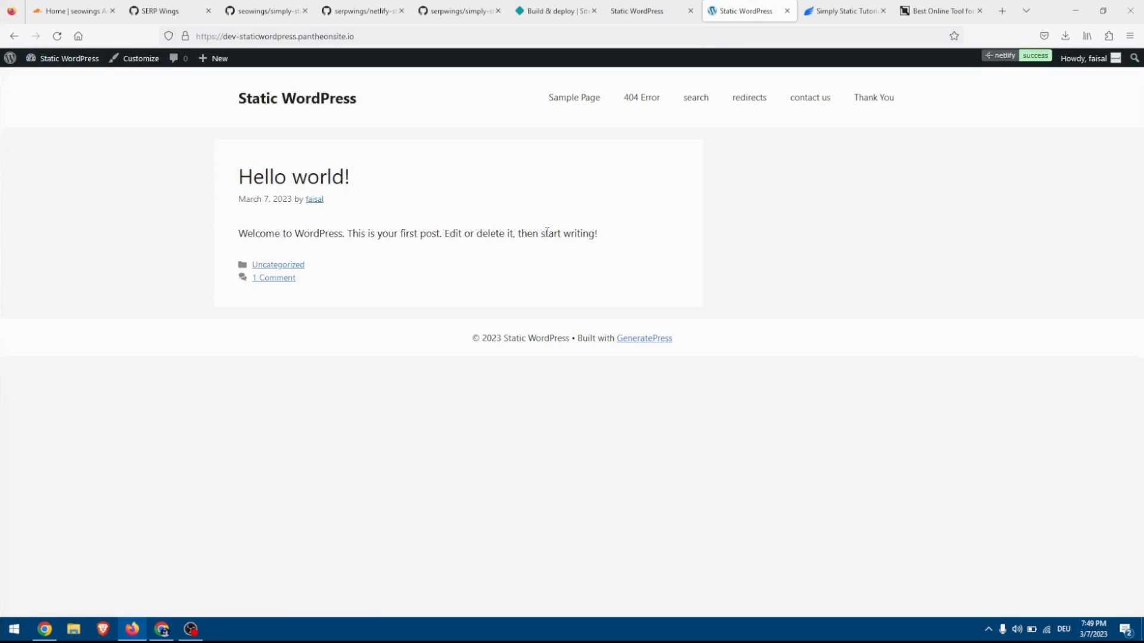
pyautogui.click(674, 12)
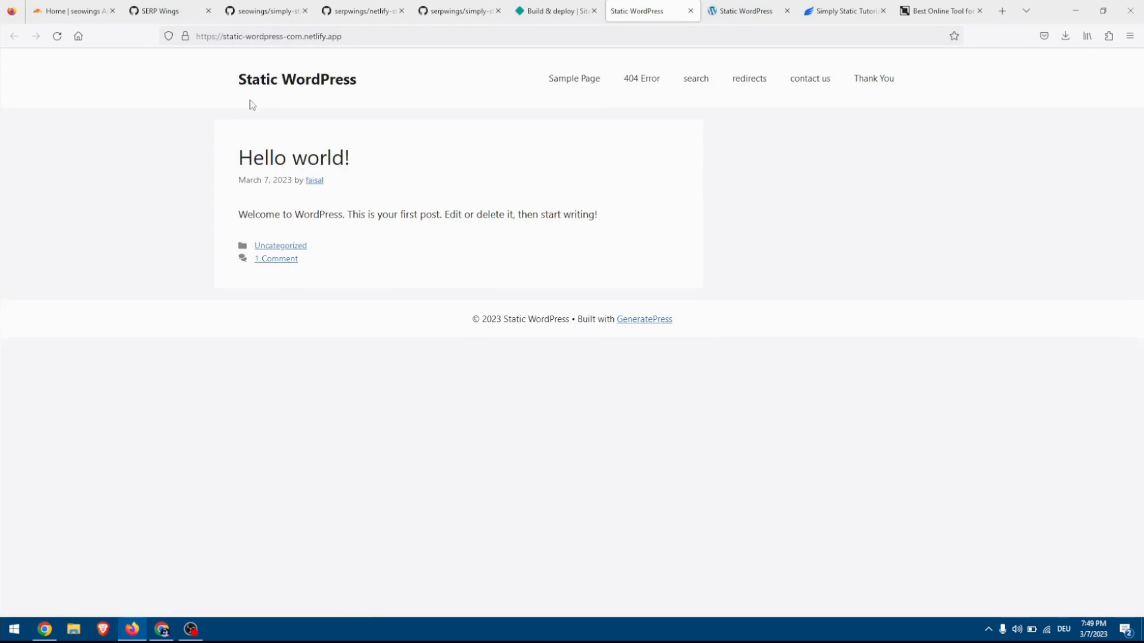
# Check the home, Sample Page, Thank You and search pages on the deployed Netlify site.
pyautogui.click(281, 84)
pyautogui.click(584, 85)
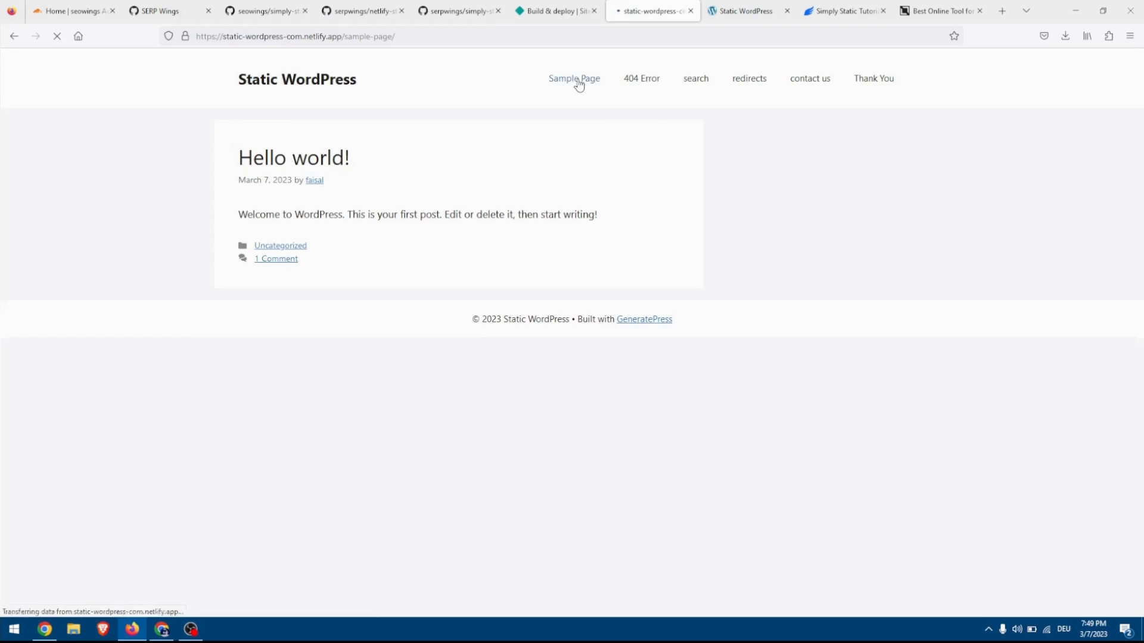
pyautogui.click(870, 86)
pyautogui.click(316, 79)
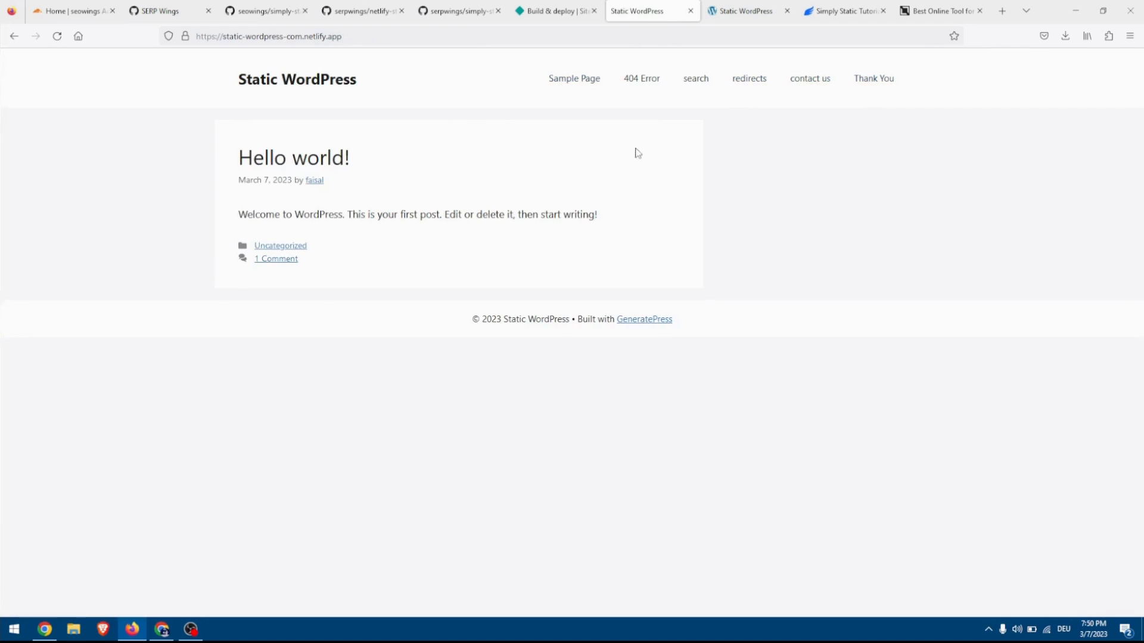
pyautogui.click(700, 86)
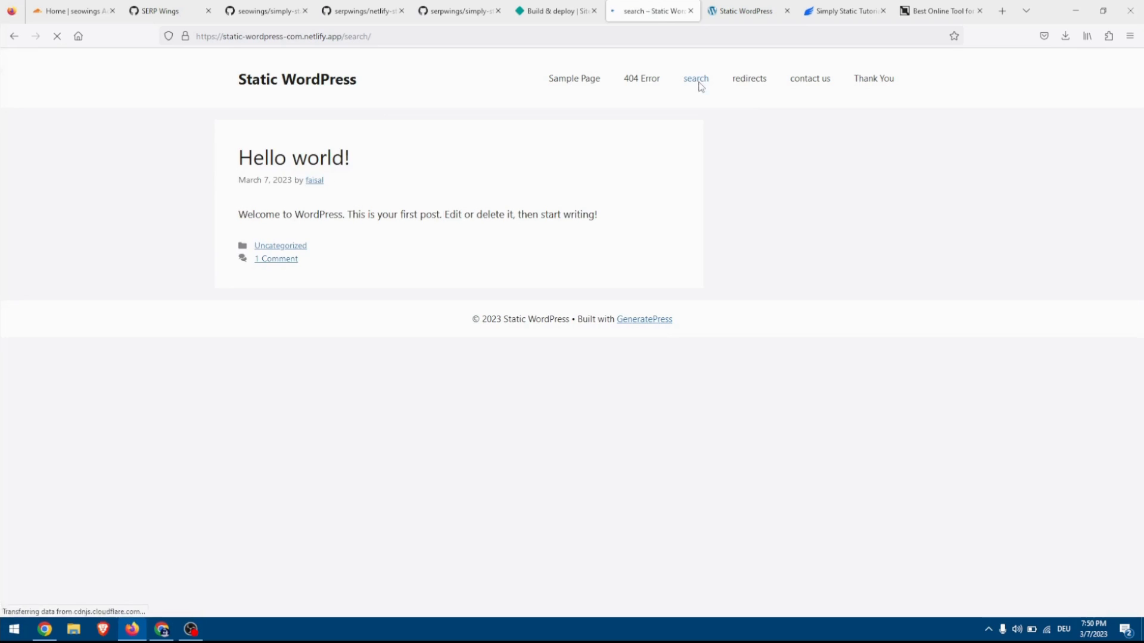
# Search the deployed Netlify site for "sample" and examine the search results.
pyautogui.click(332, 212)
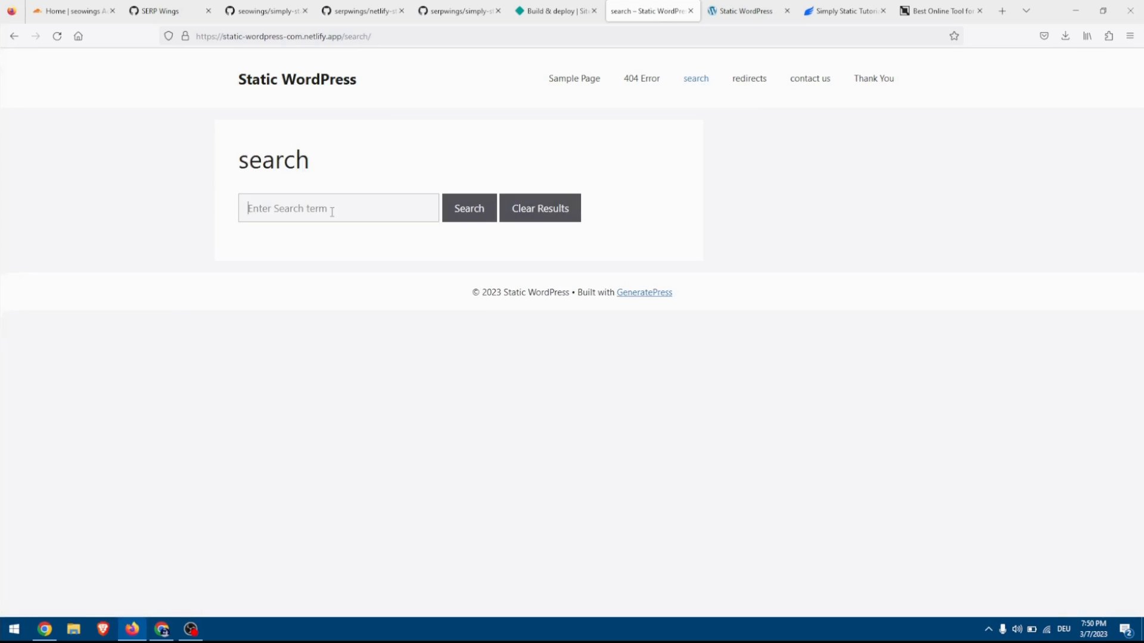
pyautogui.write('sample')
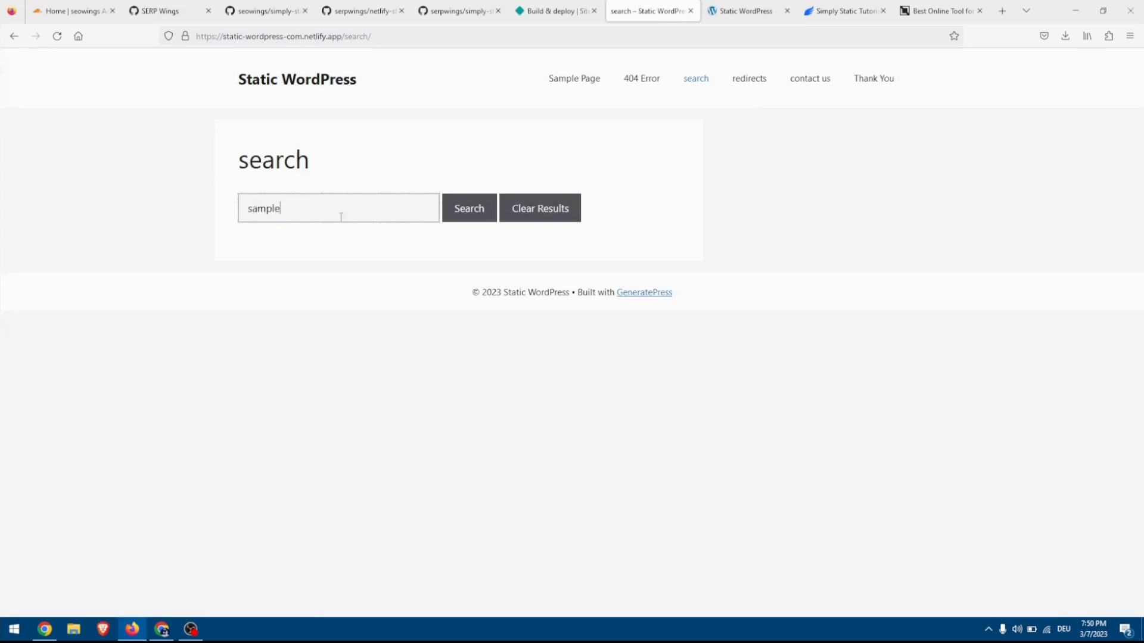
pyautogui.click(479, 207)
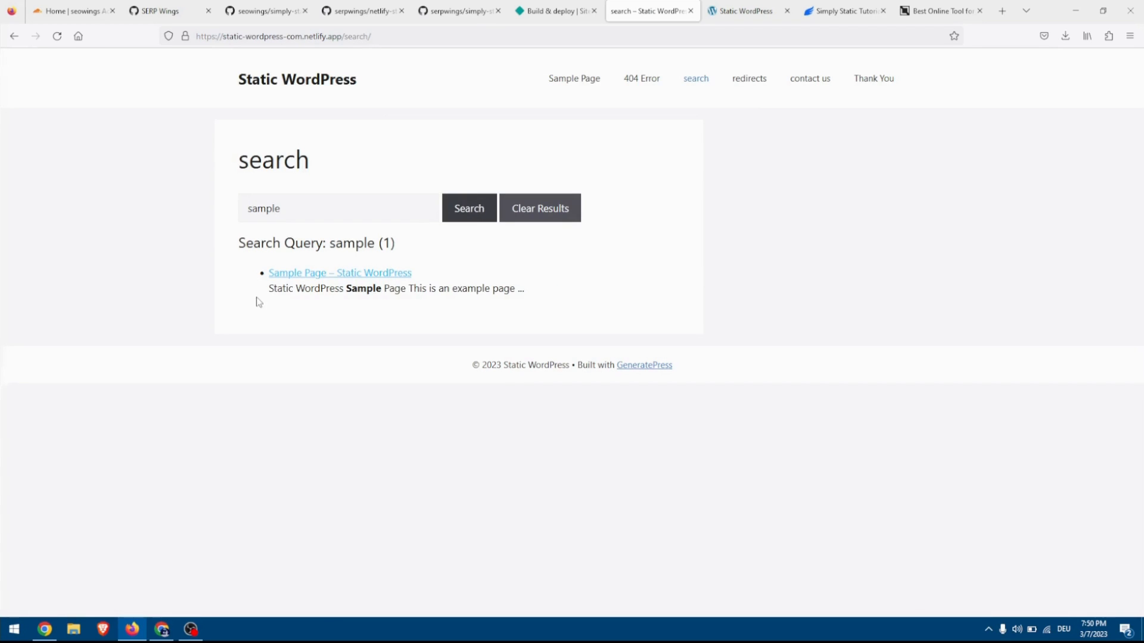
pyautogui.moveTo(265, 288); pyautogui.dragTo(352, 308)
pyautogui.click(351, 308)
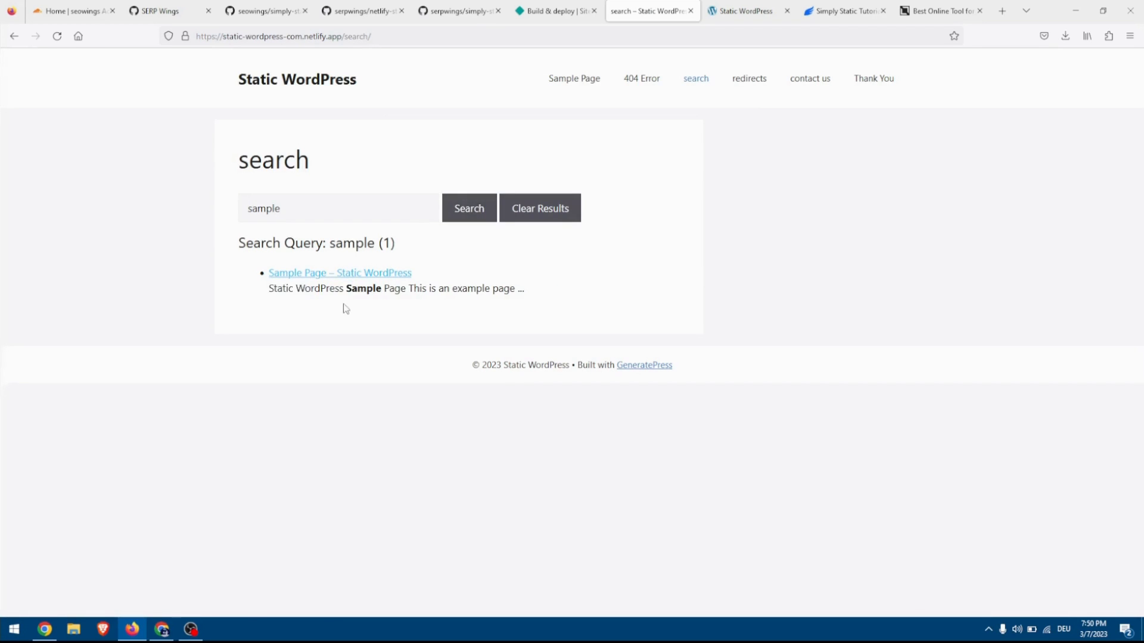
pyautogui.moveTo(544, 310); pyautogui.dragTo(241, 235)
pyautogui.click(240, 258)
# Open the Sample Page search result, return to the search page and clear the results.
pyautogui.click(322, 273)
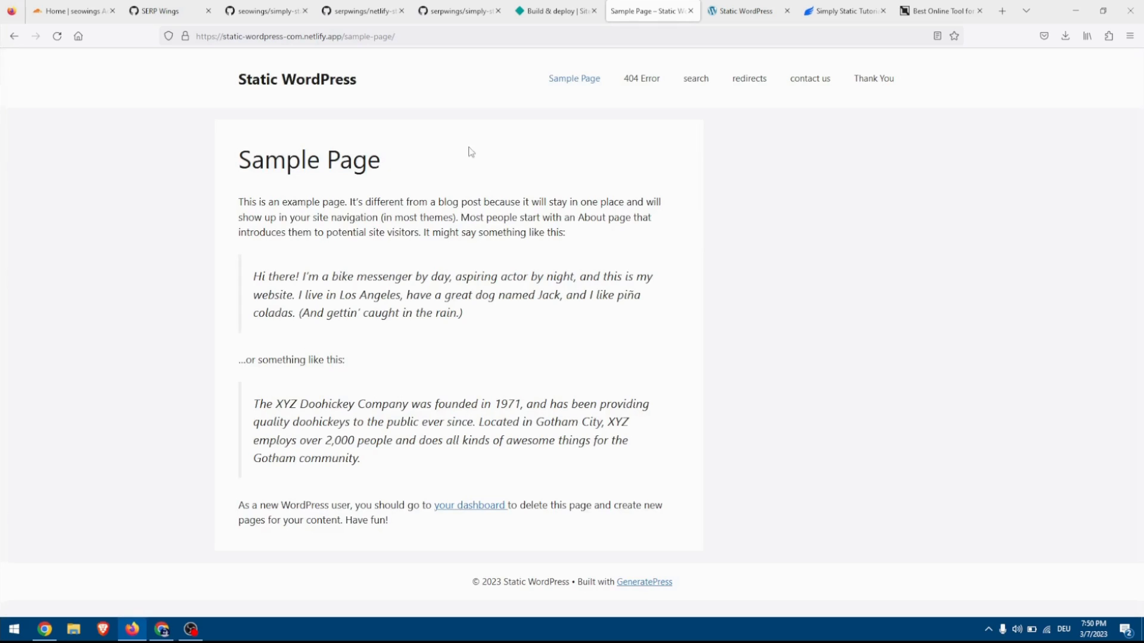
pyautogui.click(14, 35)
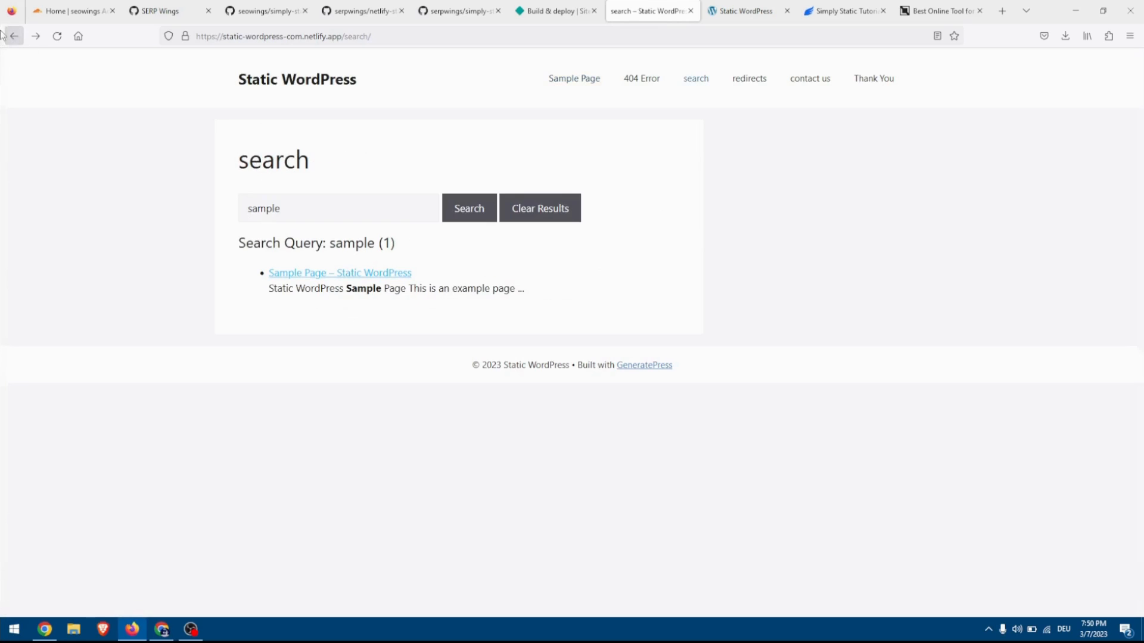
pyautogui.click(567, 217)
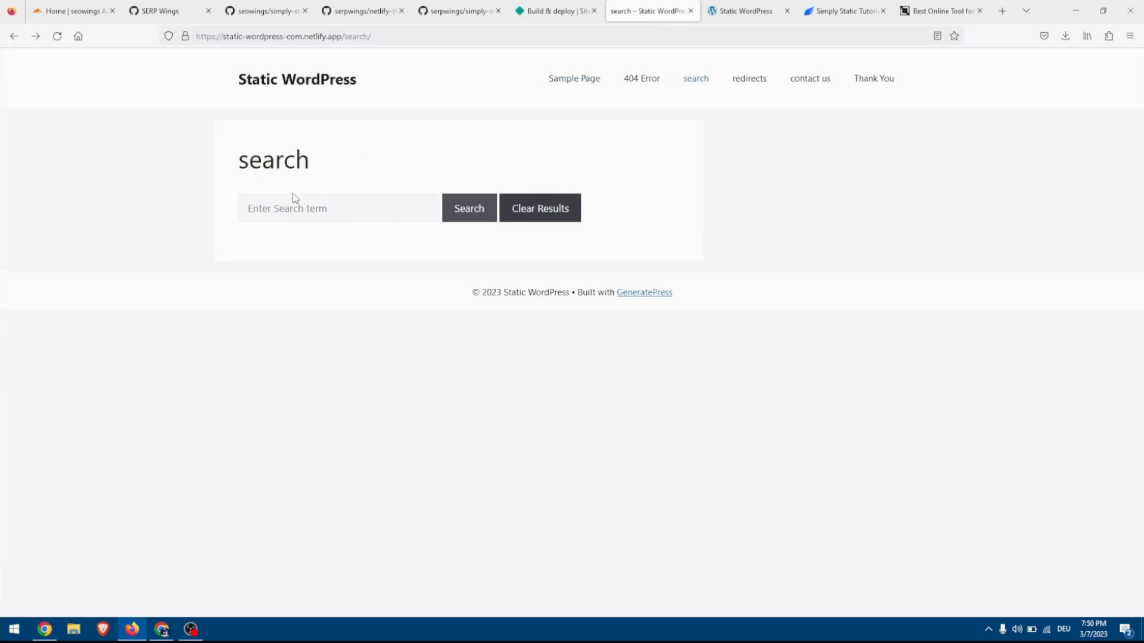
# Check the redirects page on the deployed site, test the /home redirect and return to the site.
pyautogui.click(751, 86)
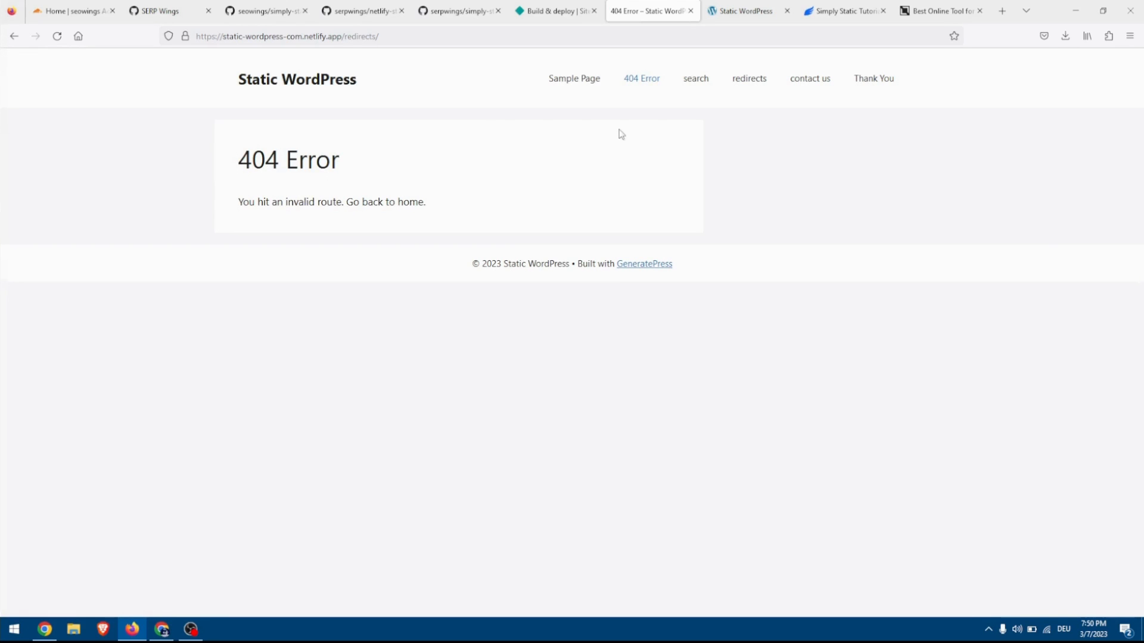
pyautogui.doubleClick(348, 38)
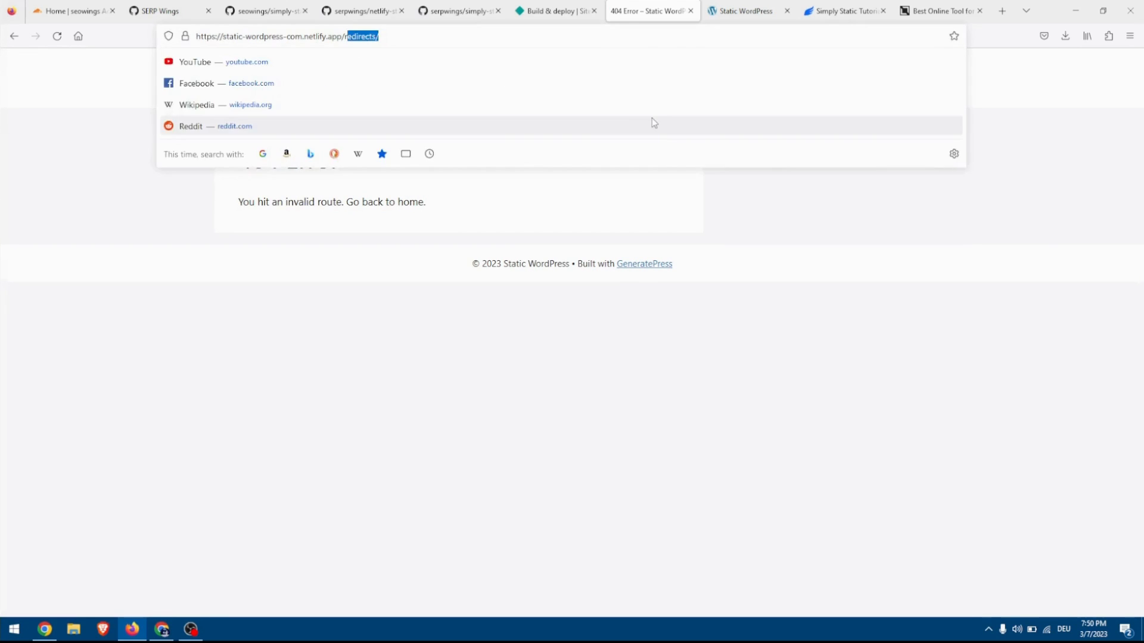
pyautogui.write('home')
pyautogui.press('Return')
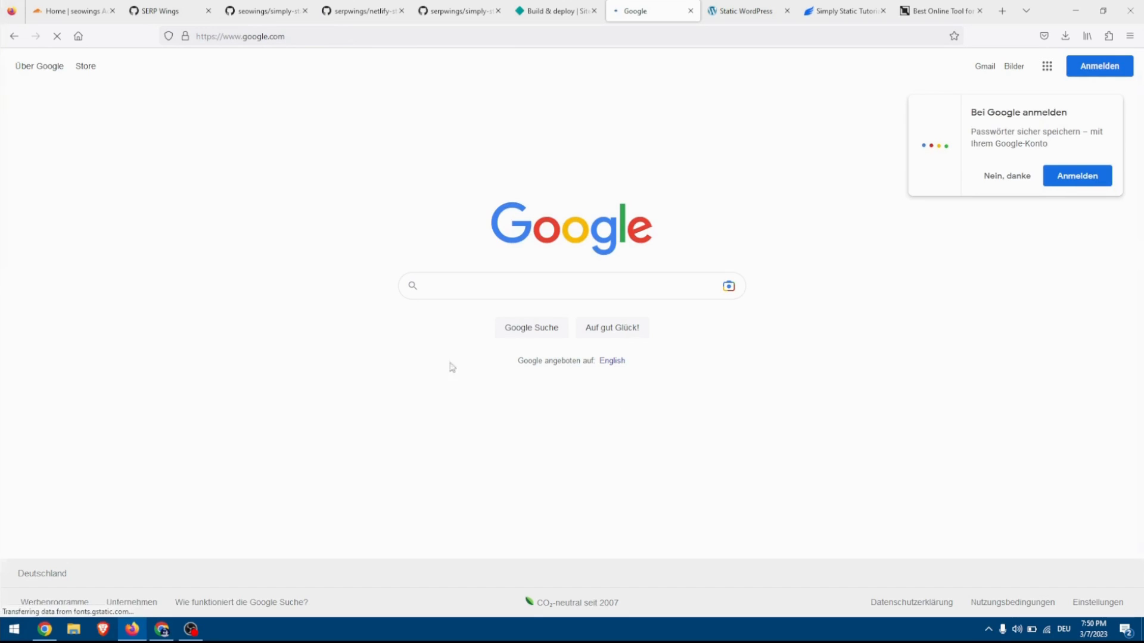
pyautogui.click(14, 35)
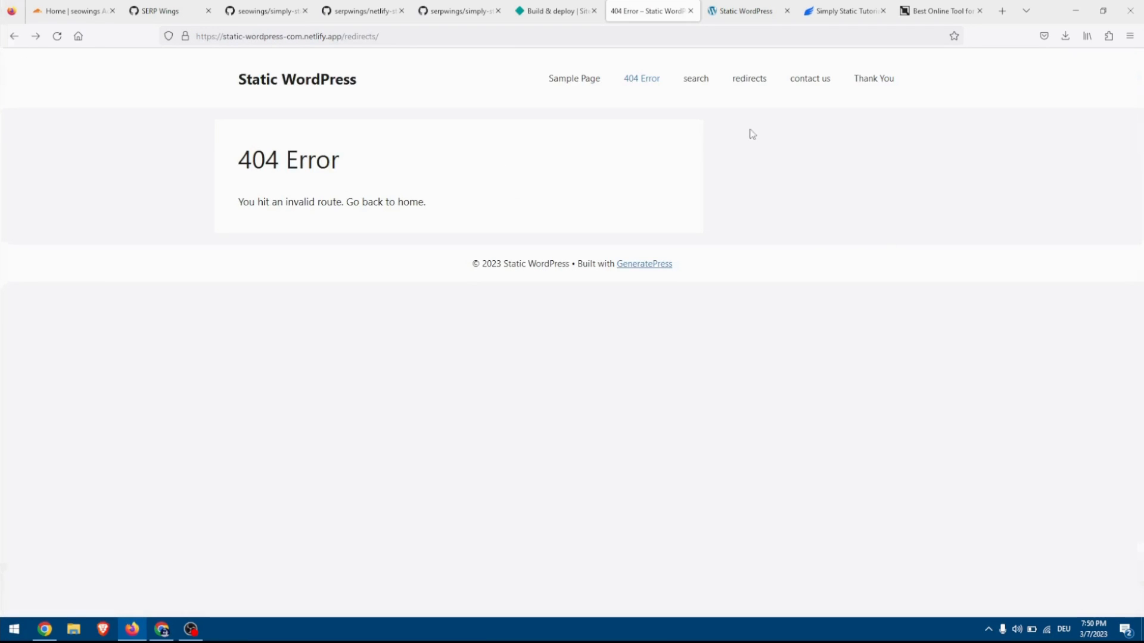
# Submit the contact us form with a full name, an email address and the message "this is sample".
pyautogui.click(807, 80)
pyautogui.click(331, 213)
pyautogui.write('Faisal')
pyautogui.press('Tab')
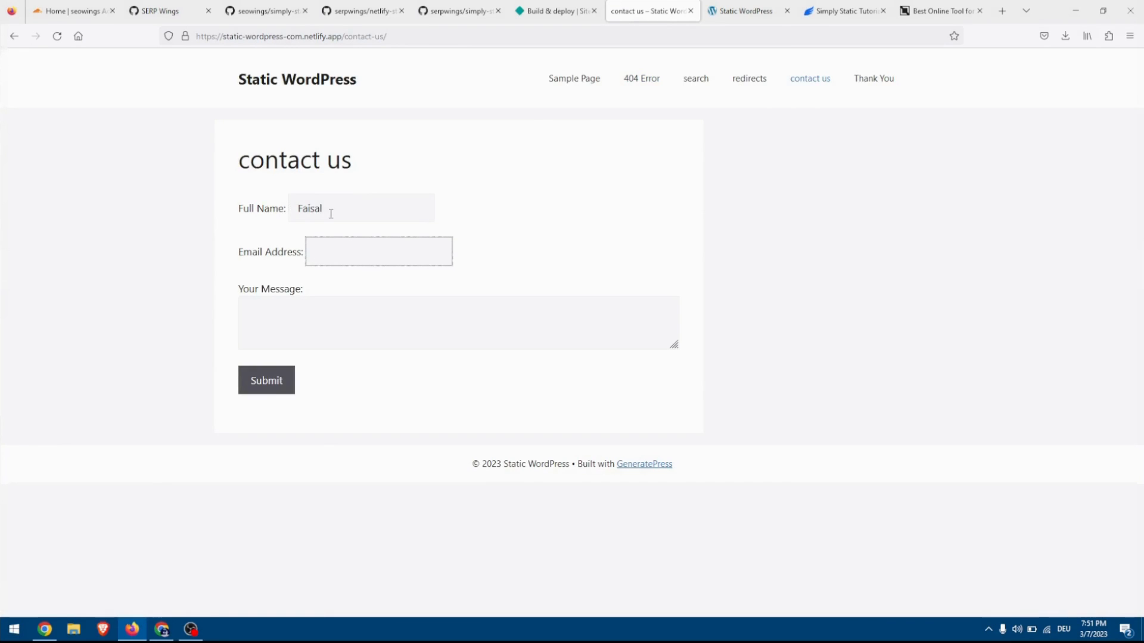
pyautogui.press('Tab')
pyautogui.write('this is sample')
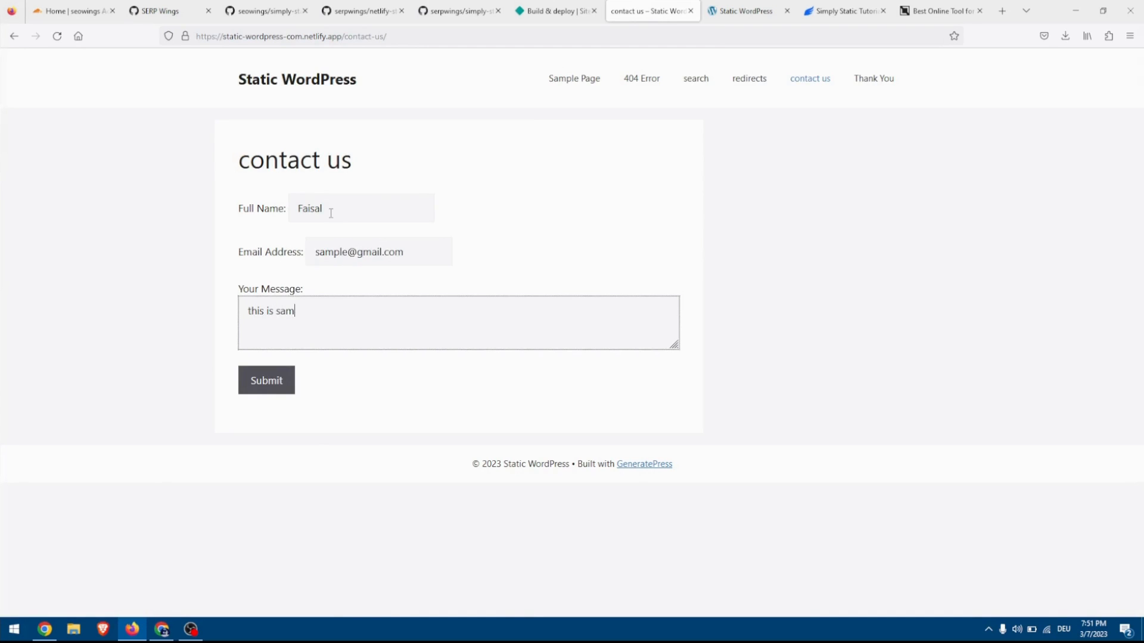
pyautogui.click(263, 391)
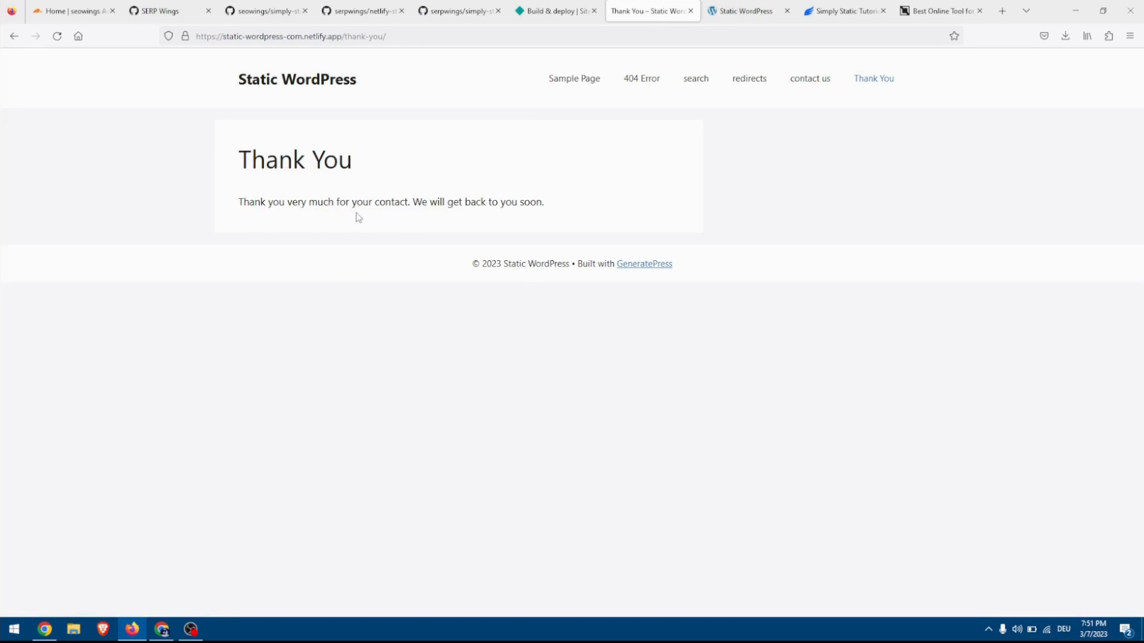
# Examine the contactForm submission details among the Netlify forms of static-wordpress-com.
pyautogui.click(575, 5)
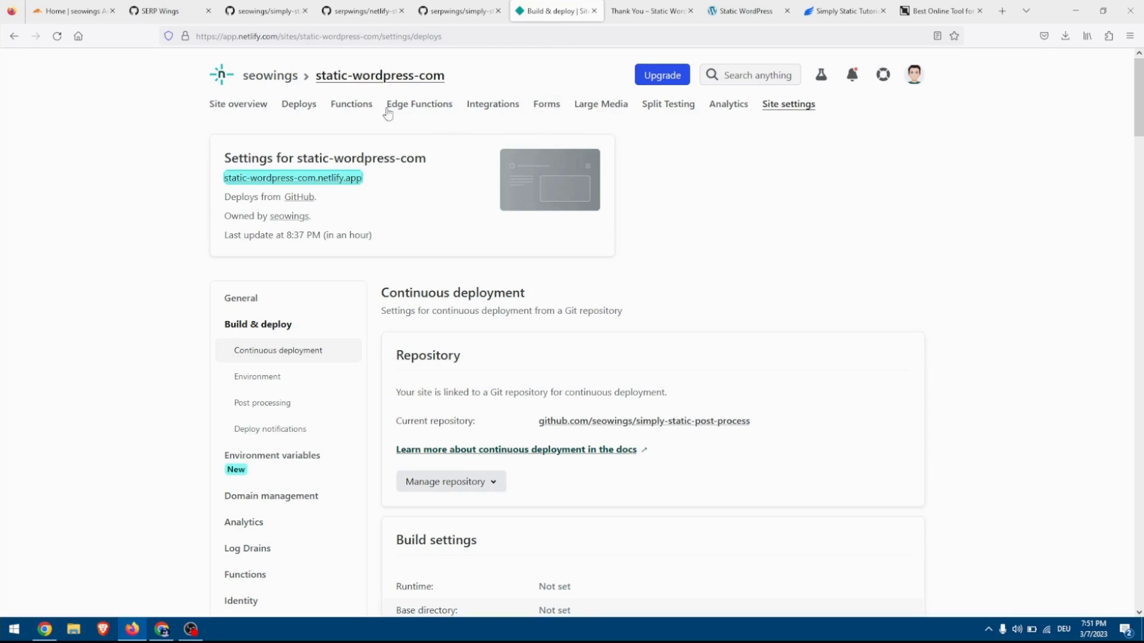
pyautogui.click(237, 113)
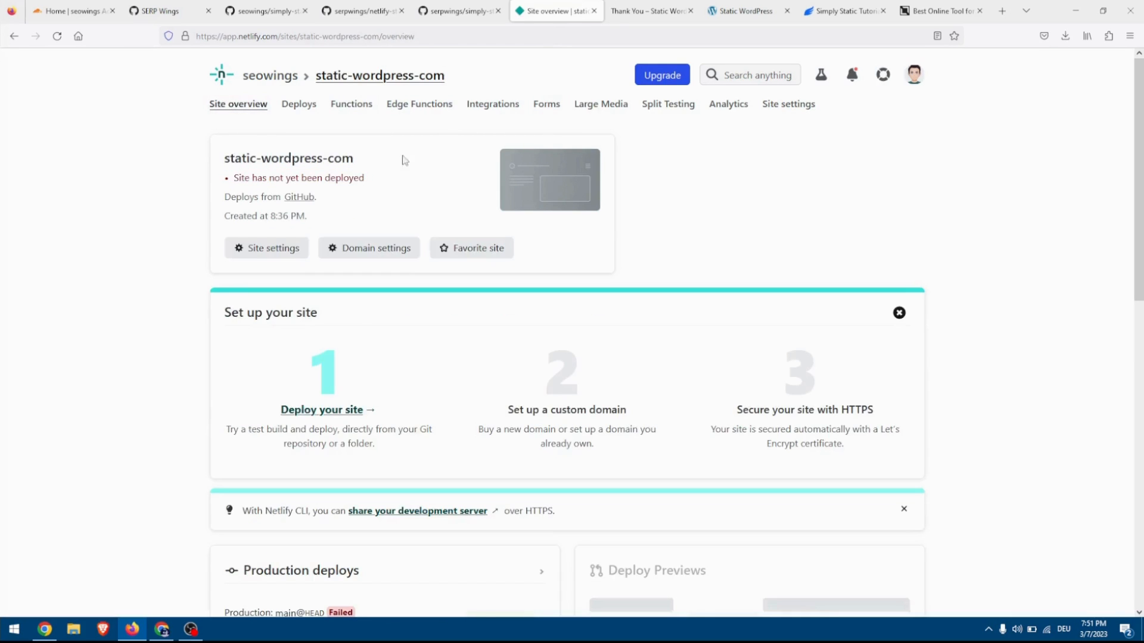
pyautogui.click(558, 114)
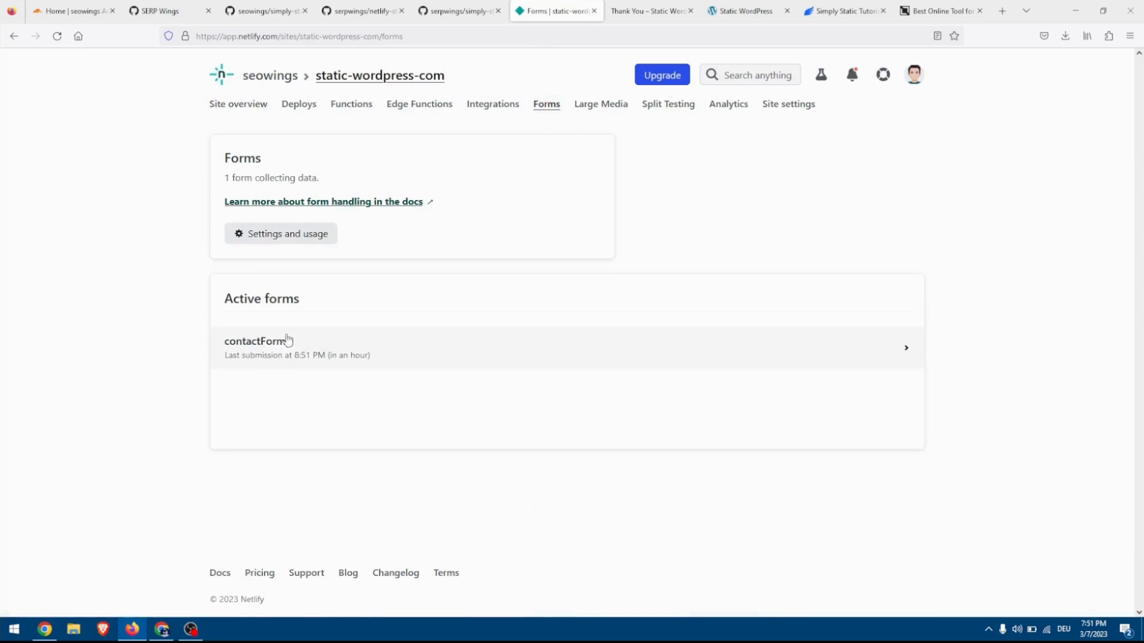
pyautogui.click(258, 362)
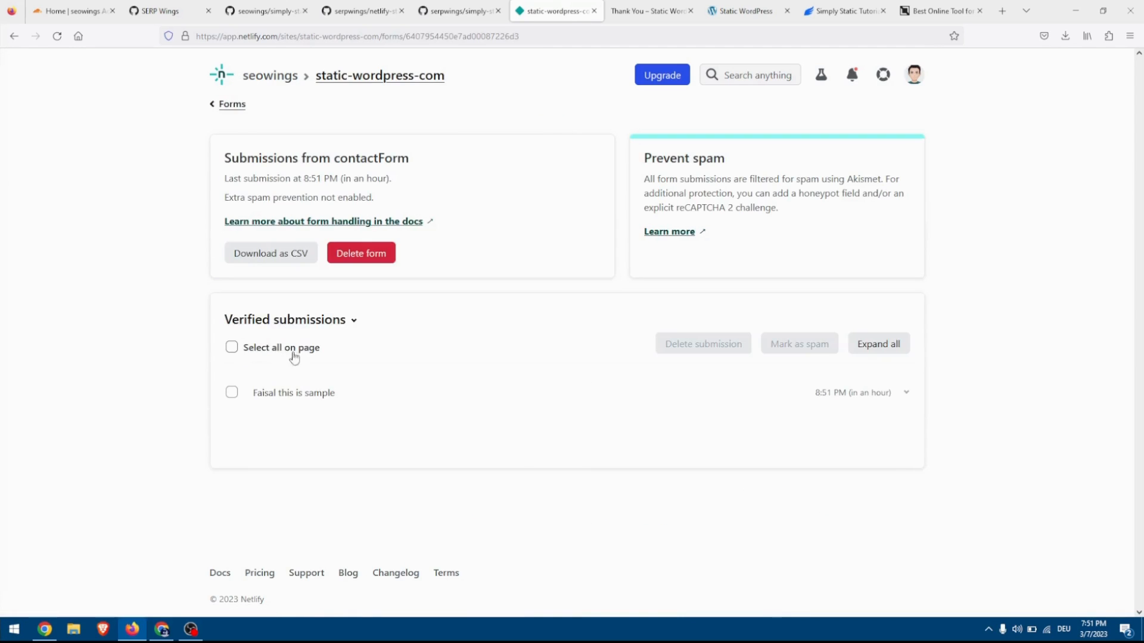
pyautogui.click(283, 398)
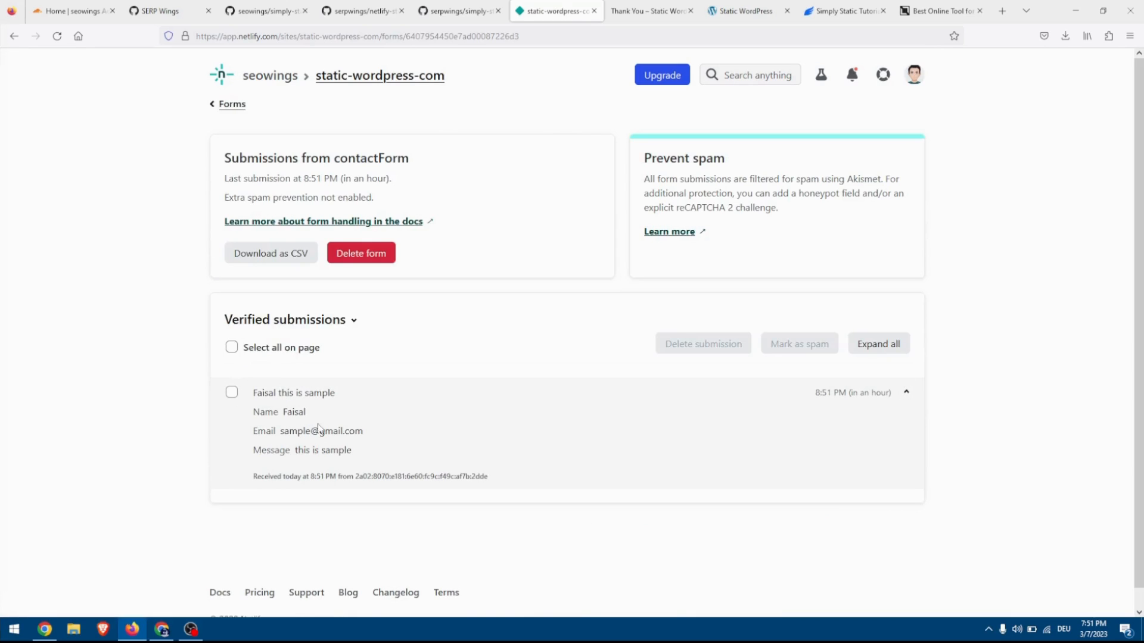
pyautogui.moveTo(488, 477); pyautogui.dragTo(255, 431)
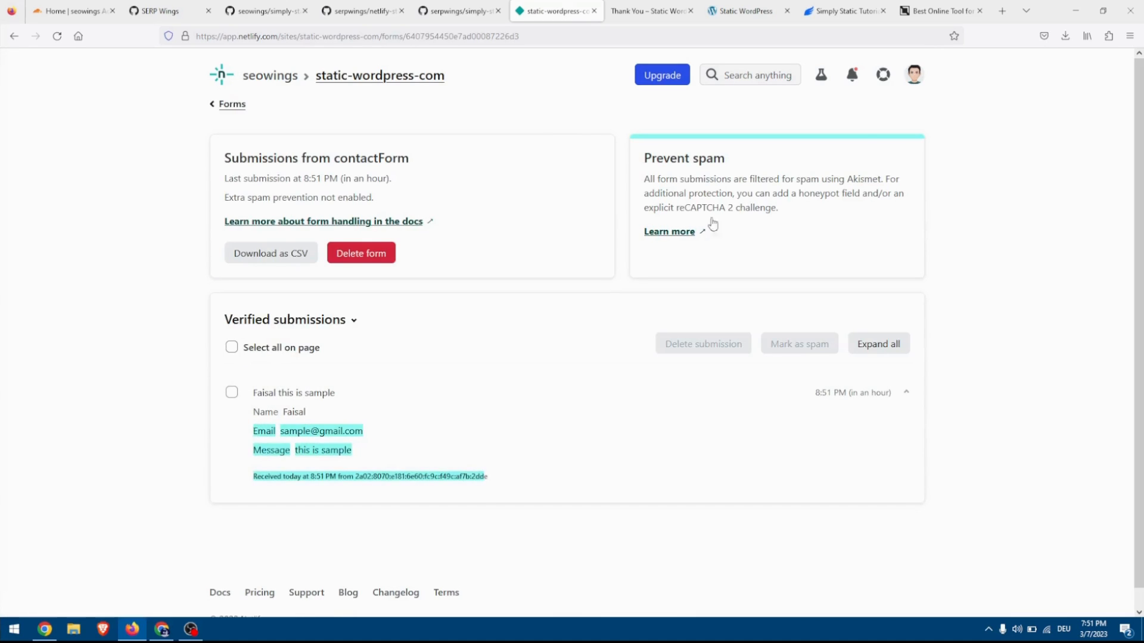
# Open the WordPress dashboard of the Pantheon site and show the homepage of the deployed Netlify site.
pyautogui.click(735, 14)
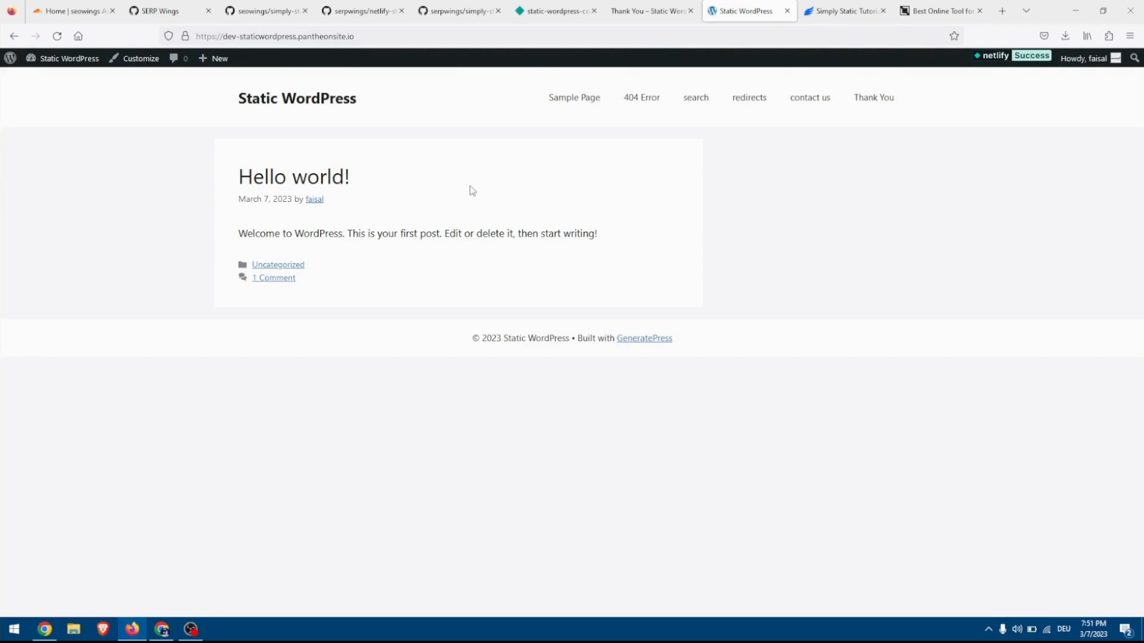
pyautogui.click(649, 9)
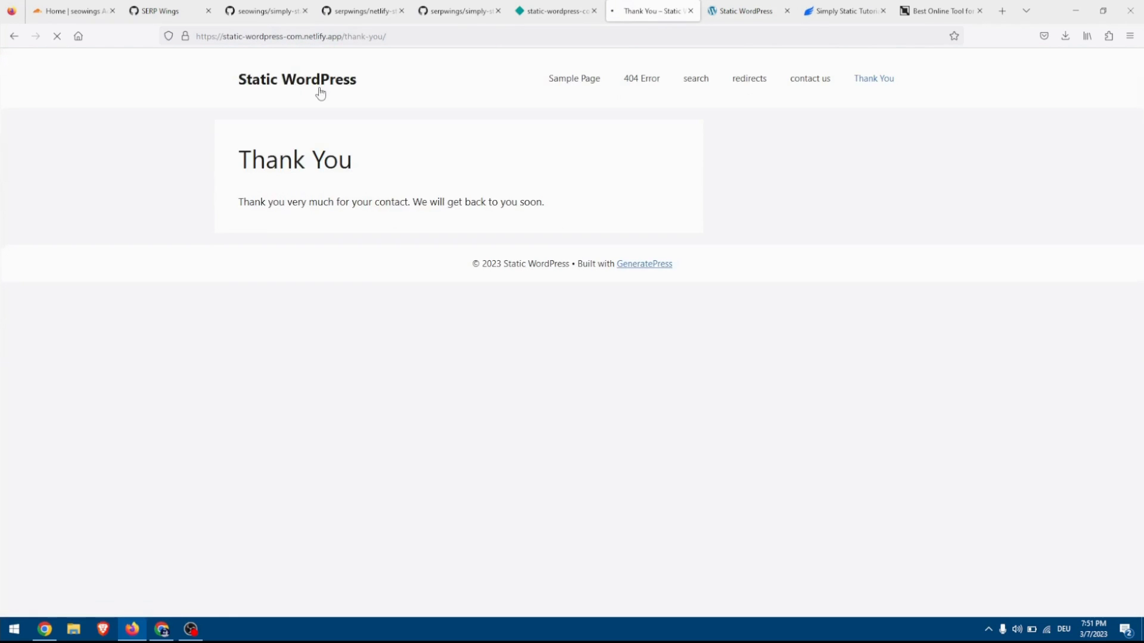
pyautogui.click(745, 11)
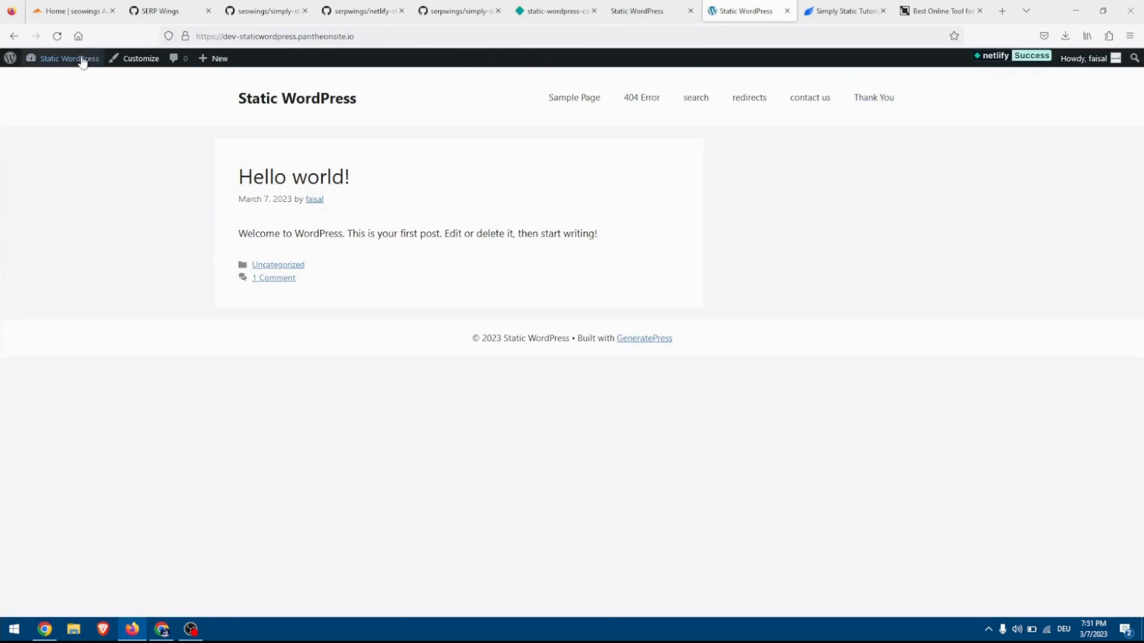
pyautogui.click(92, 58)
pyautogui.click(641, 11)
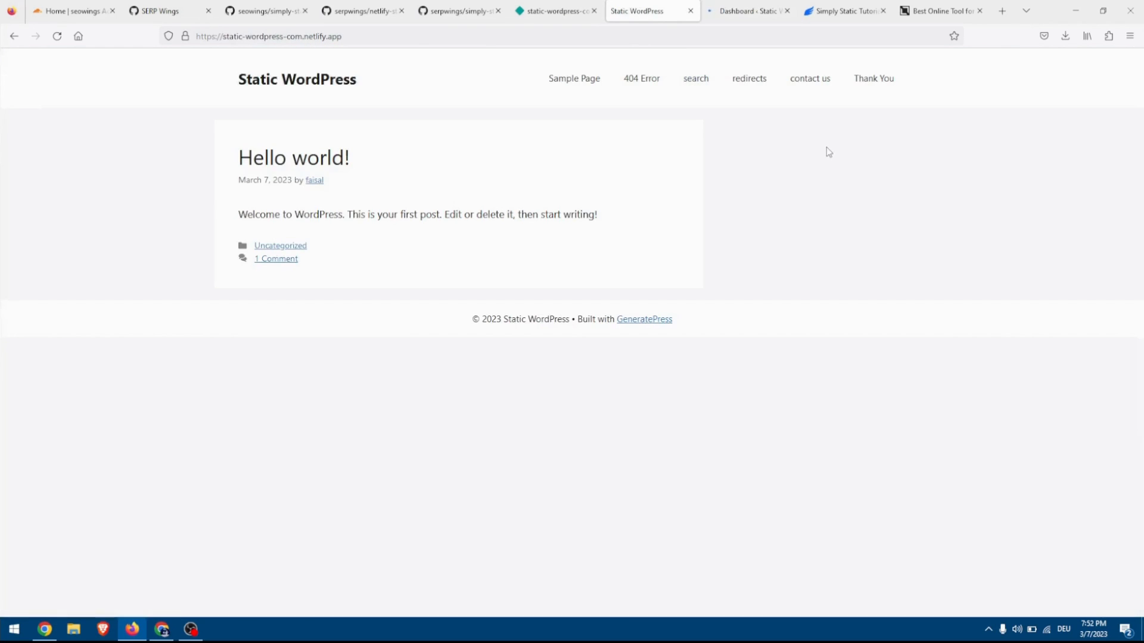
# Open the browser console on the deployed homepage and copy the script loading warning for wp-emoji-release.min.js.
pyautogui.hotkey('ctrl', 'shift', 'k')
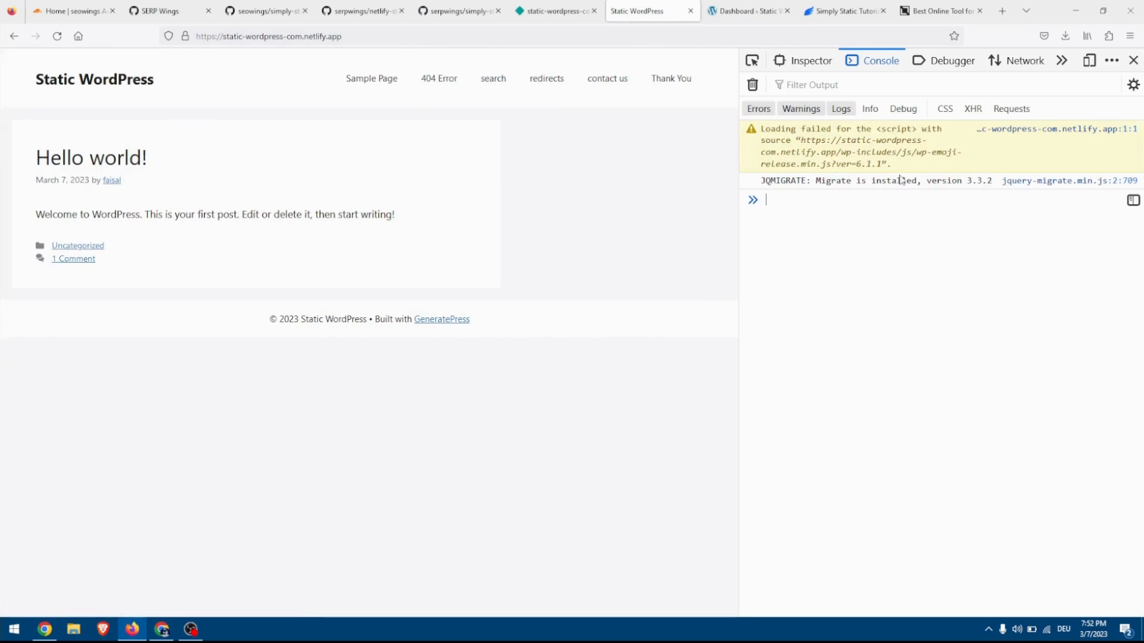
pyautogui.moveTo(895, 164); pyautogui.dragTo(750, 145)
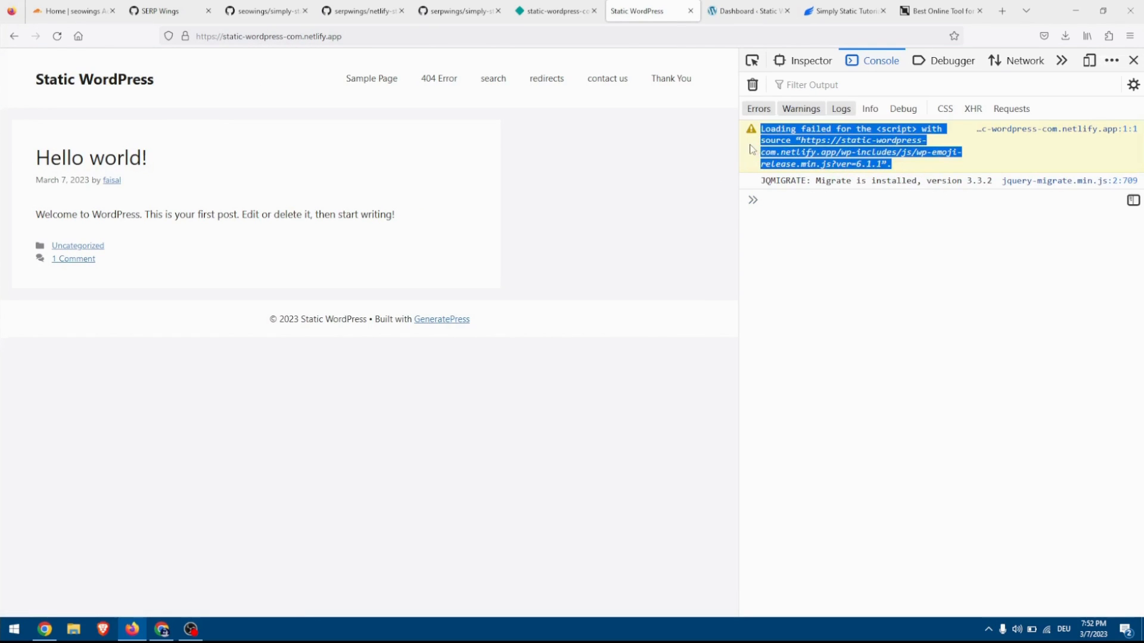
pyautogui.click(899, 164)
pyautogui.moveTo(899, 163); pyautogui.dragTo(758, 134)
pyautogui.rightClick(768, 132)
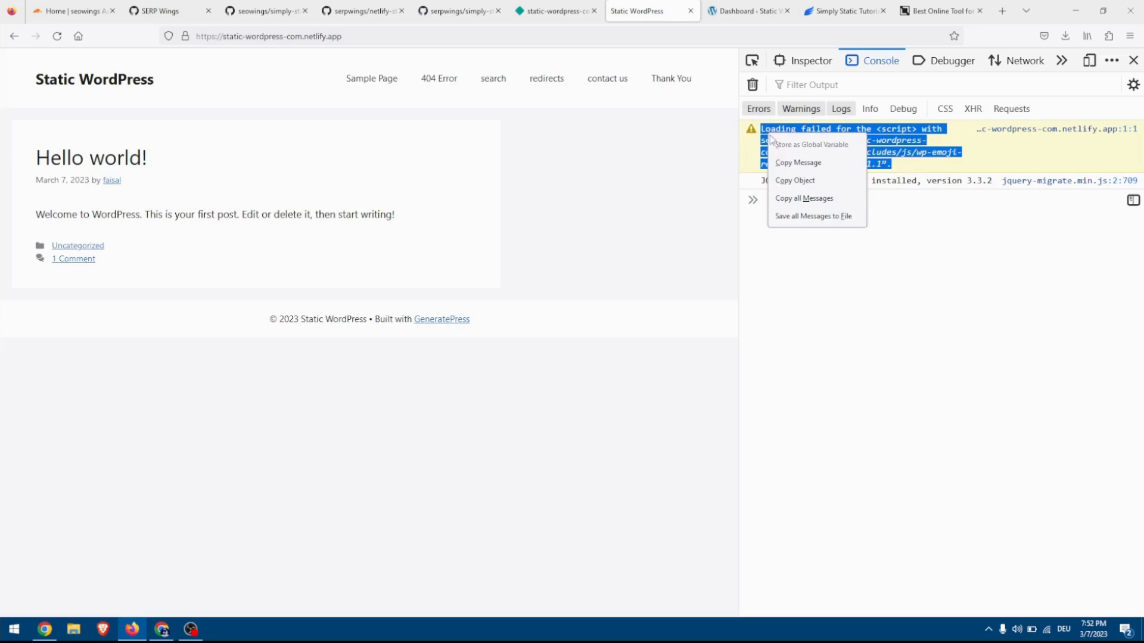
pyautogui.click(809, 163)
# Paste the copied console message into the SERPWings URL Cleaner and set Filter Text to static-wordpress-com.netlify.app.
pyautogui.click(953, 6)
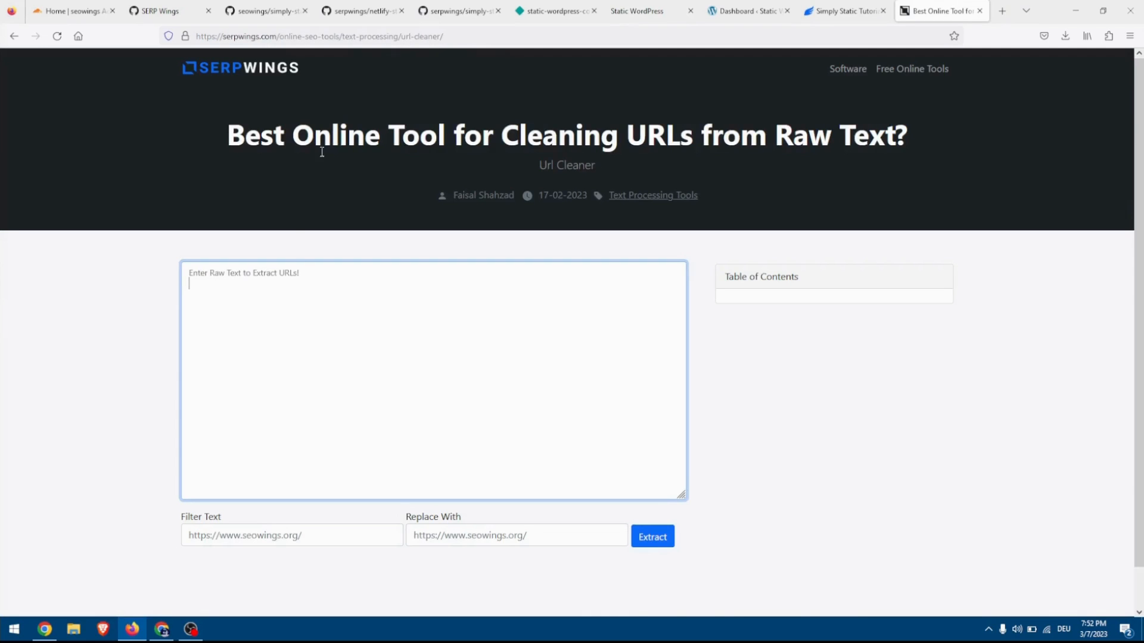
pyautogui.hotkey('ctrl', 'v')
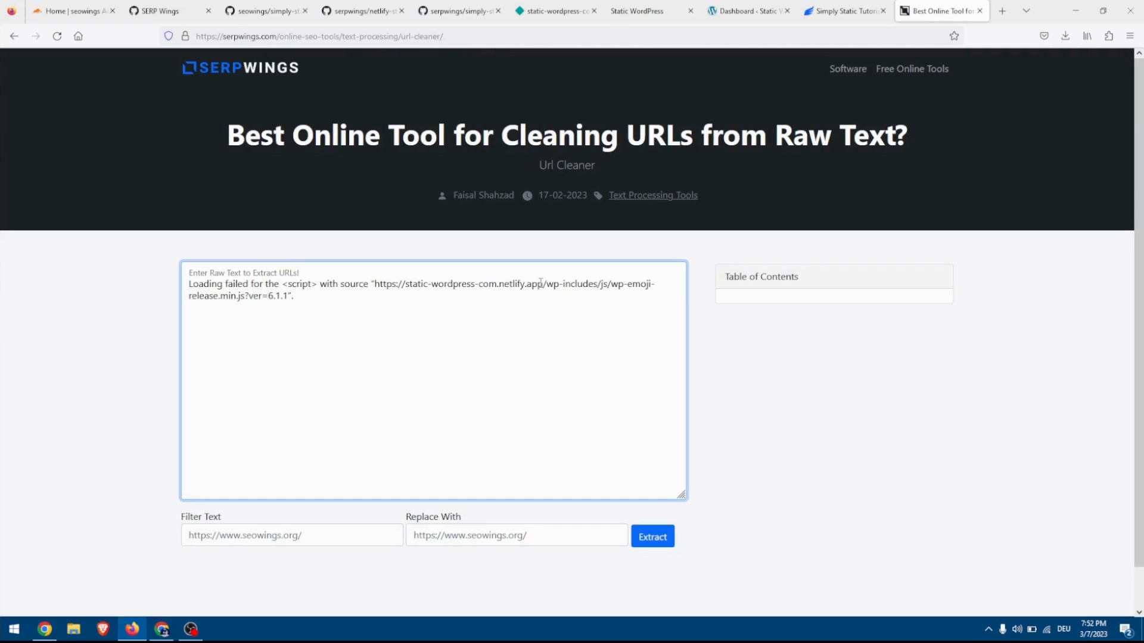
pyautogui.moveTo(544, 282); pyautogui.dragTo(407, 287)
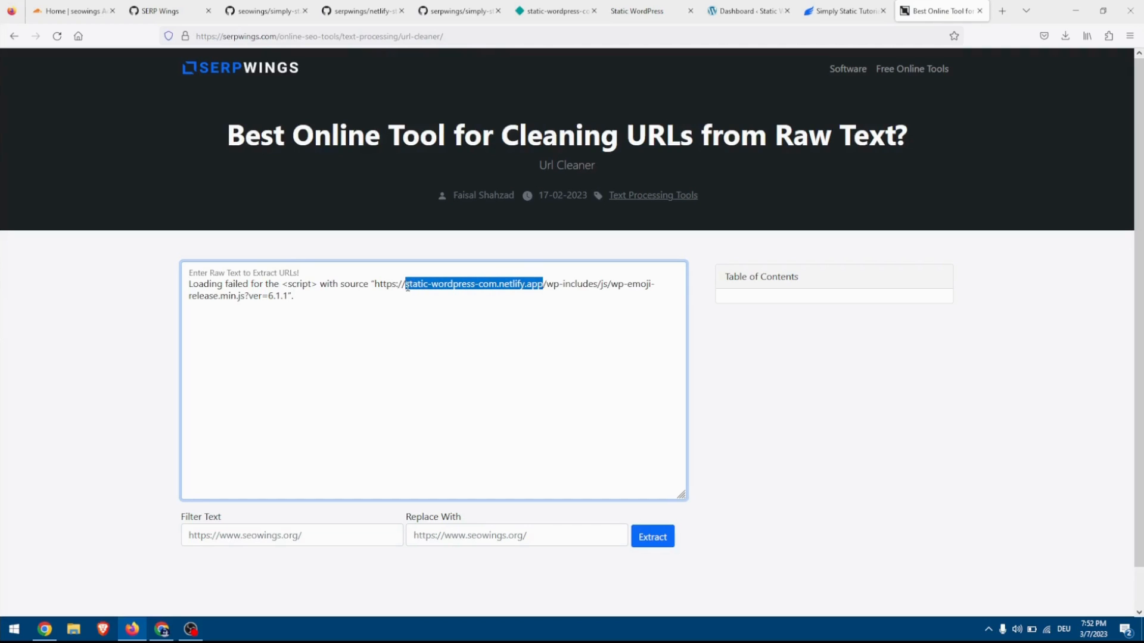
pyautogui.click(234, 540)
pyautogui.hotkey('ctrl', 'v')
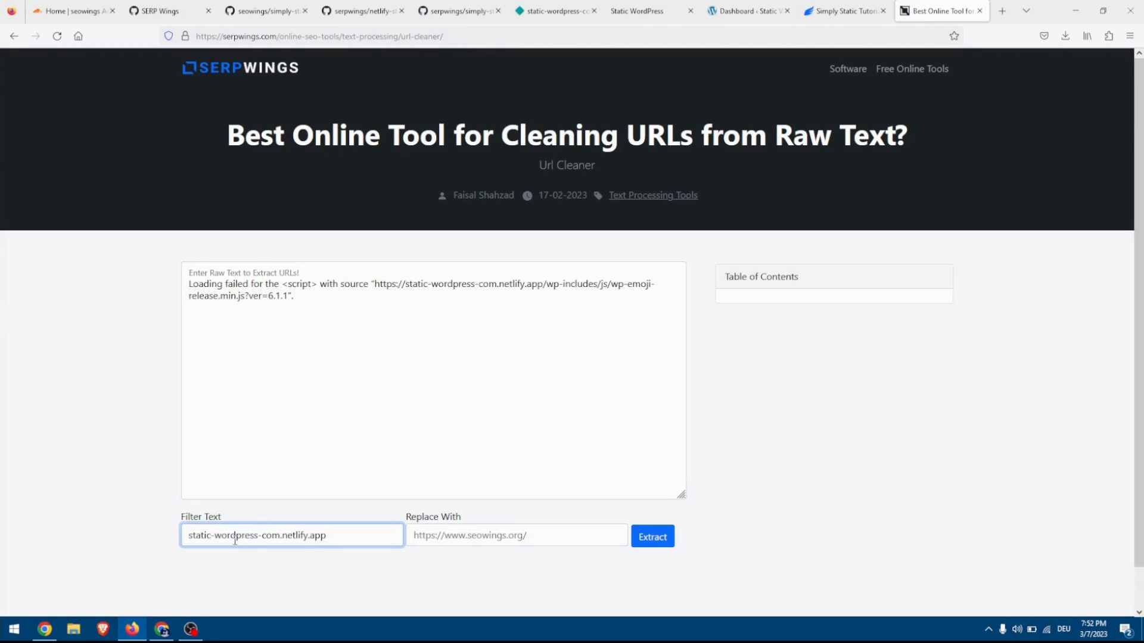
# Set Replace With to the Pantheon domain dev-staticwordpress.pantheonsite.io, extract the URL, and copy the resulting wp-emoji-release.min.js address.
pyautogui.click(475, 539)
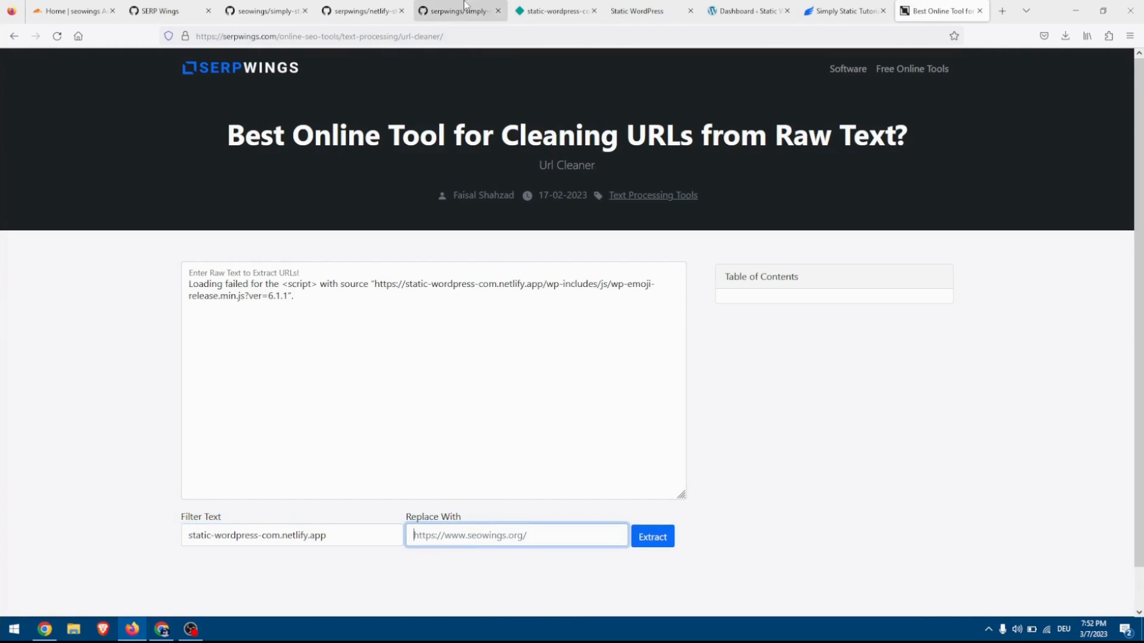
pyautogui.click(734, 11)
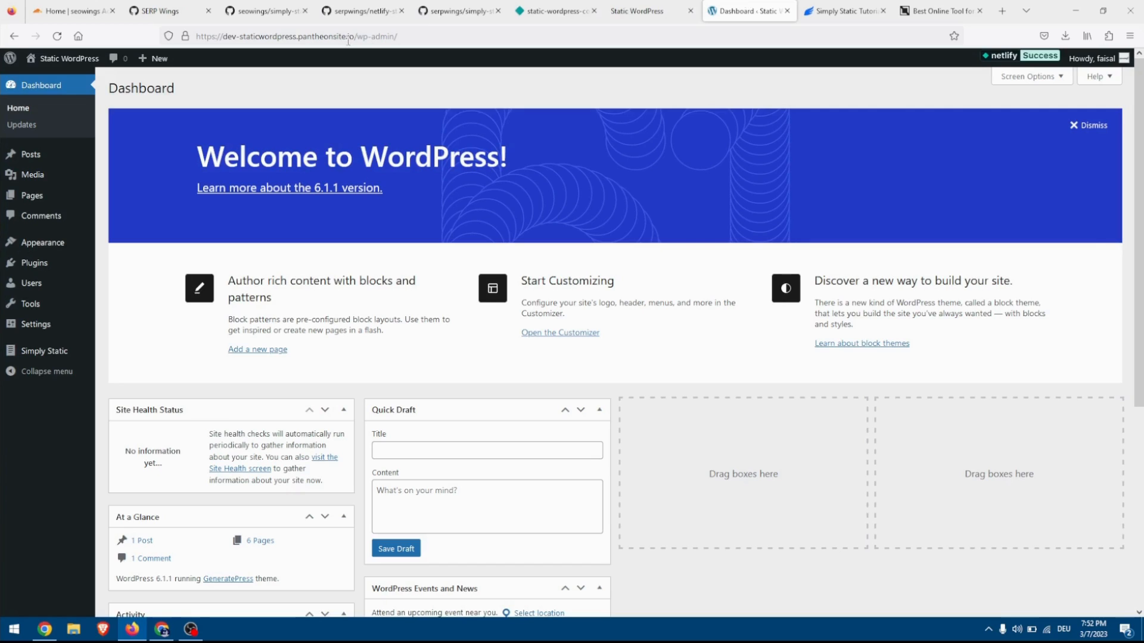
pyautogui.moveTo(356, 37); pyautogui.dragTo(224, 38)
pyautogui.hotkey('ctrl', 'c')
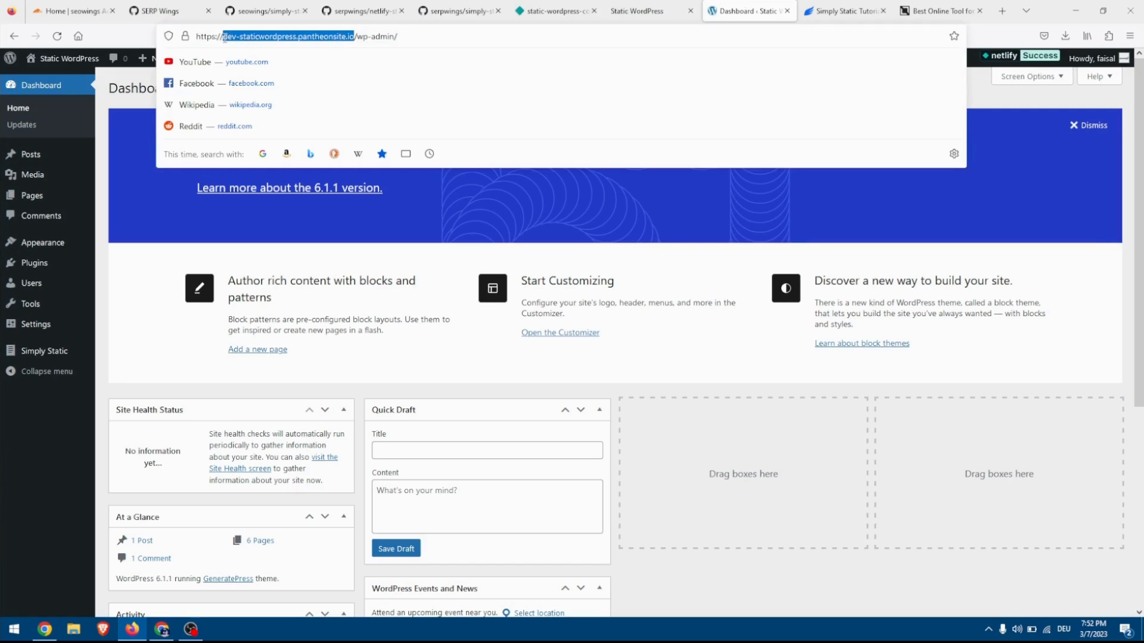
pyautogui.click(933, 11)
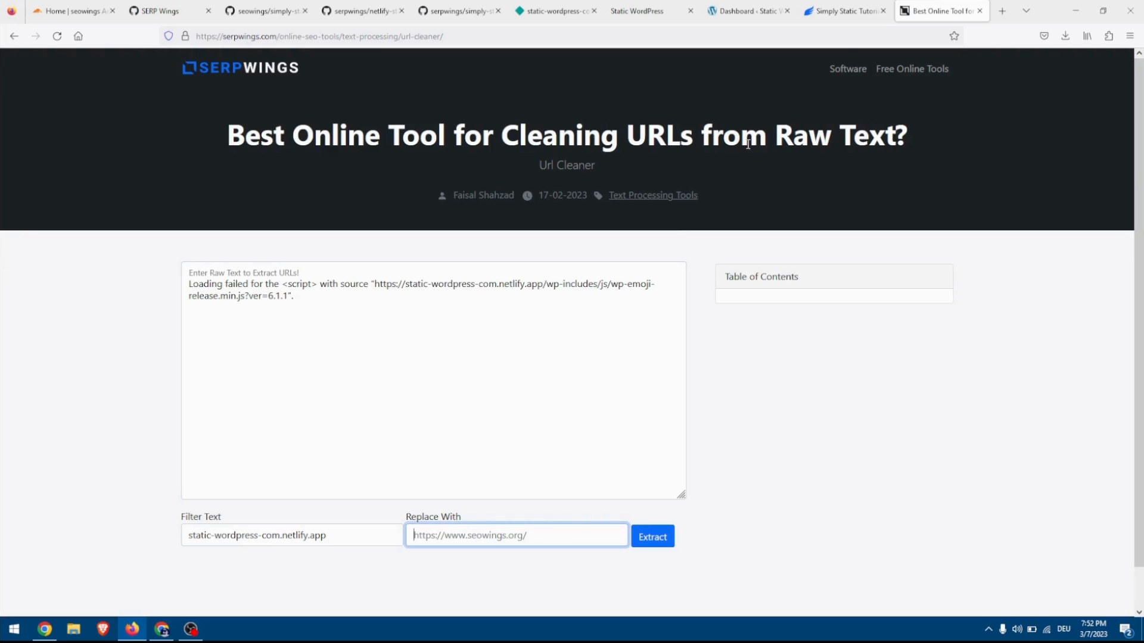
pyautogui.hotkey('ctrl', 'v')
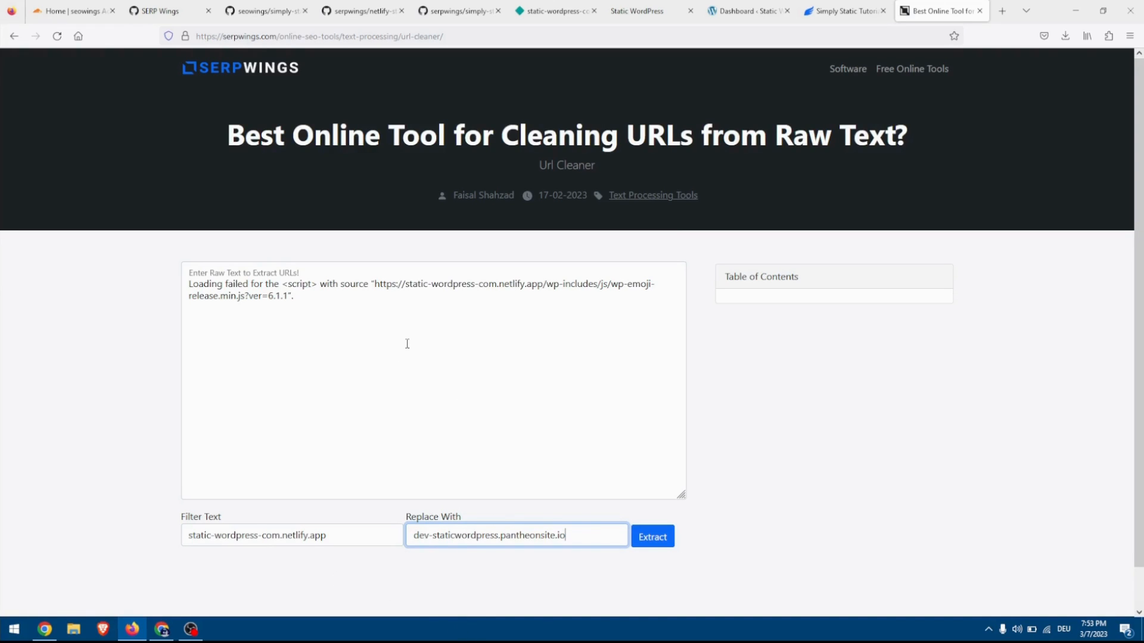
pyautogui.click(659, 538)
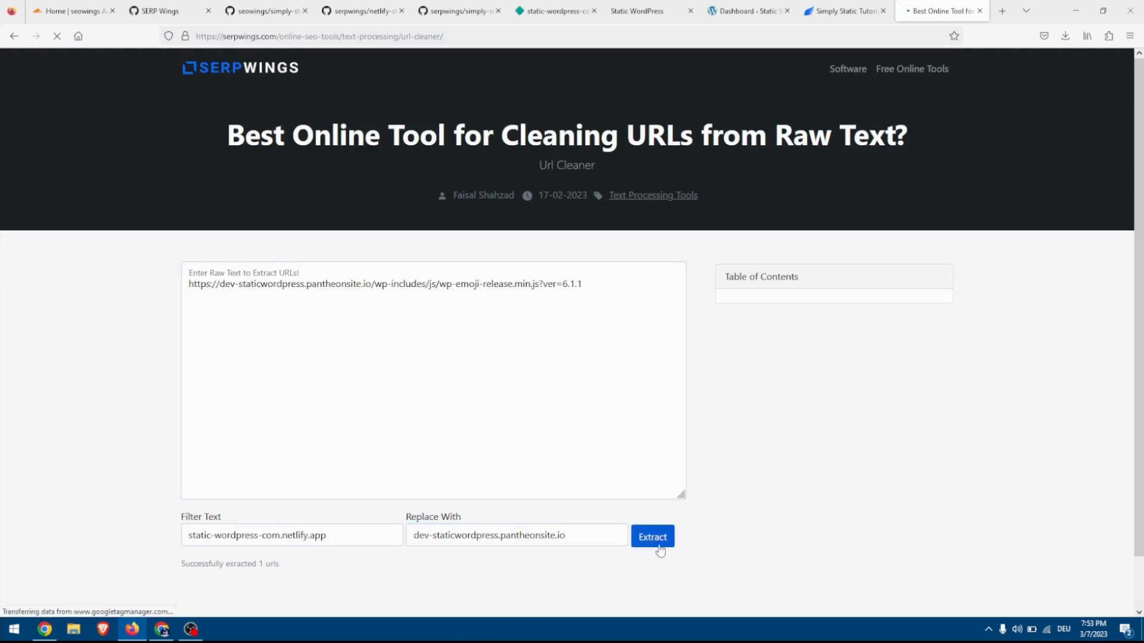
pyautogui.moveTo(596, 291); pyautogui.dragTo(166, 272)
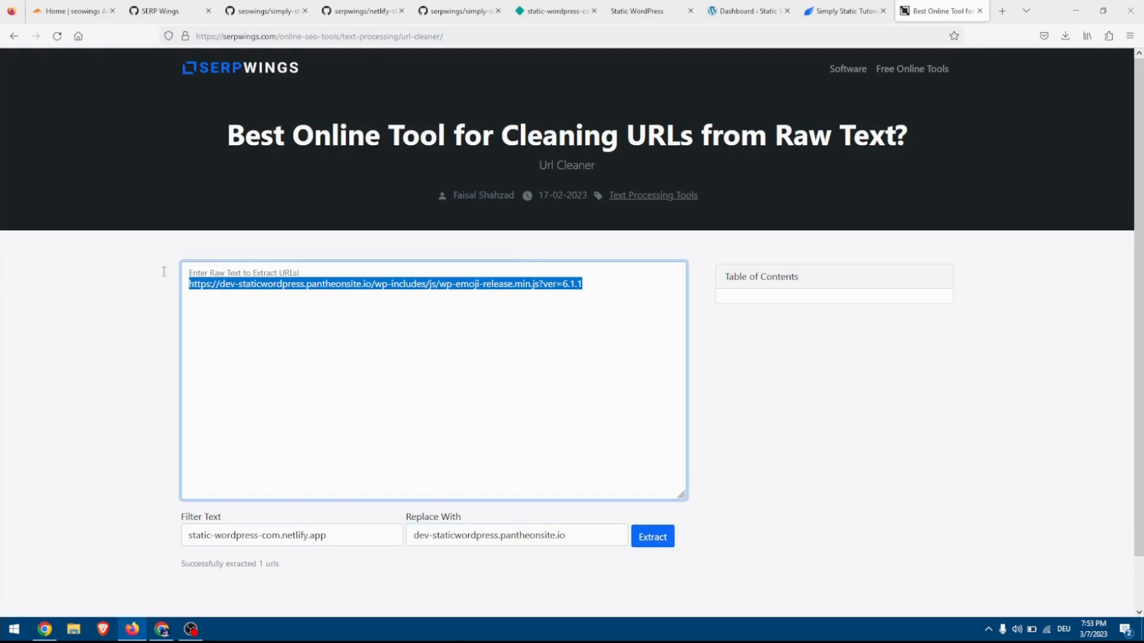
pyautogui.rightClick(202, 285)
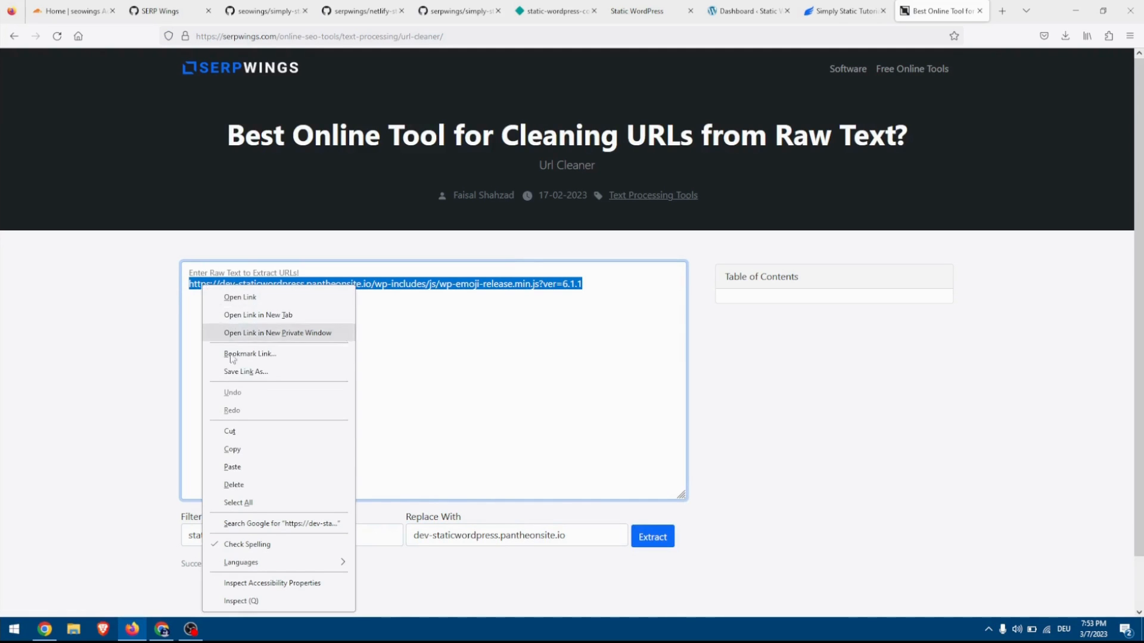
pyautogui.click(246, 452)
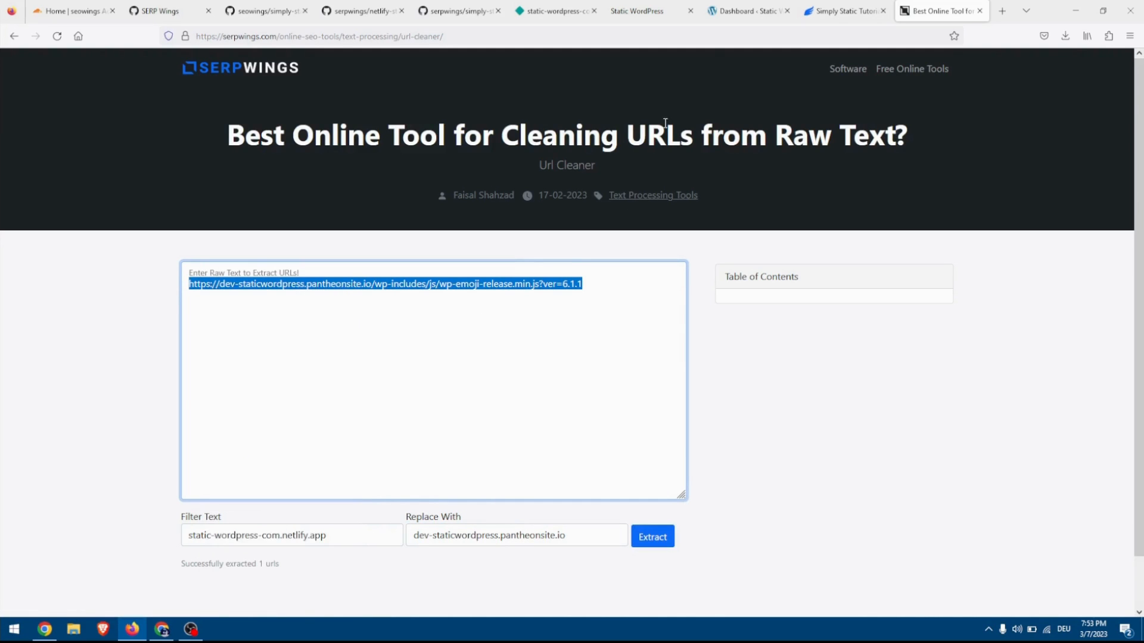
# Add the copied wp-emoji-release.min.js?ver=6.1.1 URL on a new line of Simply Static's Additional URLs and save the settings.
pyautogui.click(746, 11)
pyautogui.click(32, 358)
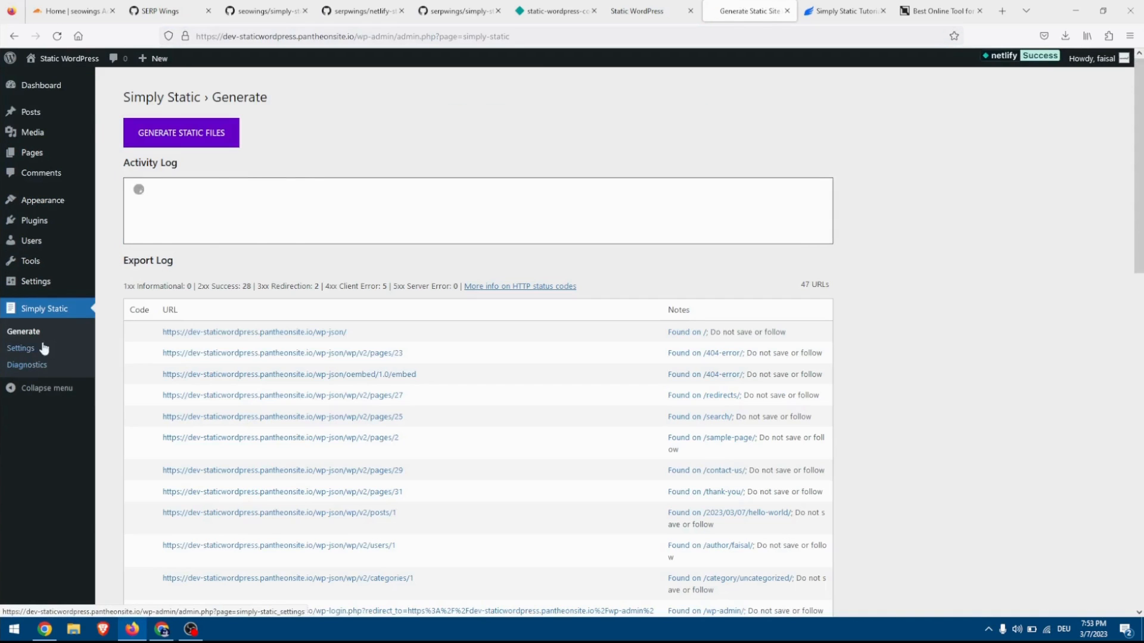
pyautogui.click(33, 349)
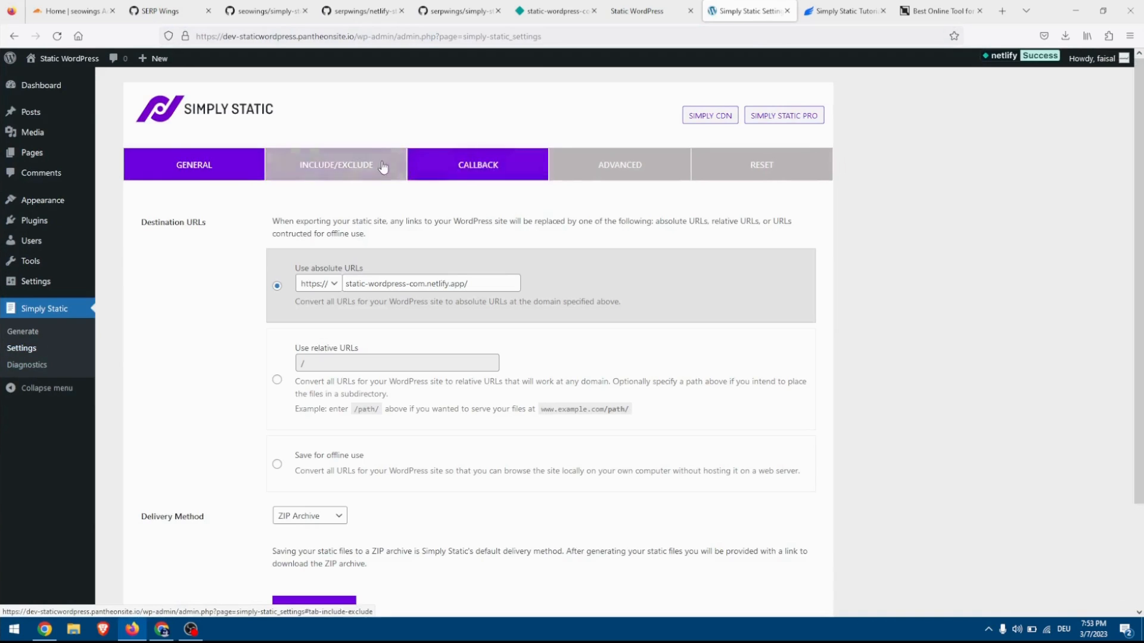
pyautogui.click(383, 167)
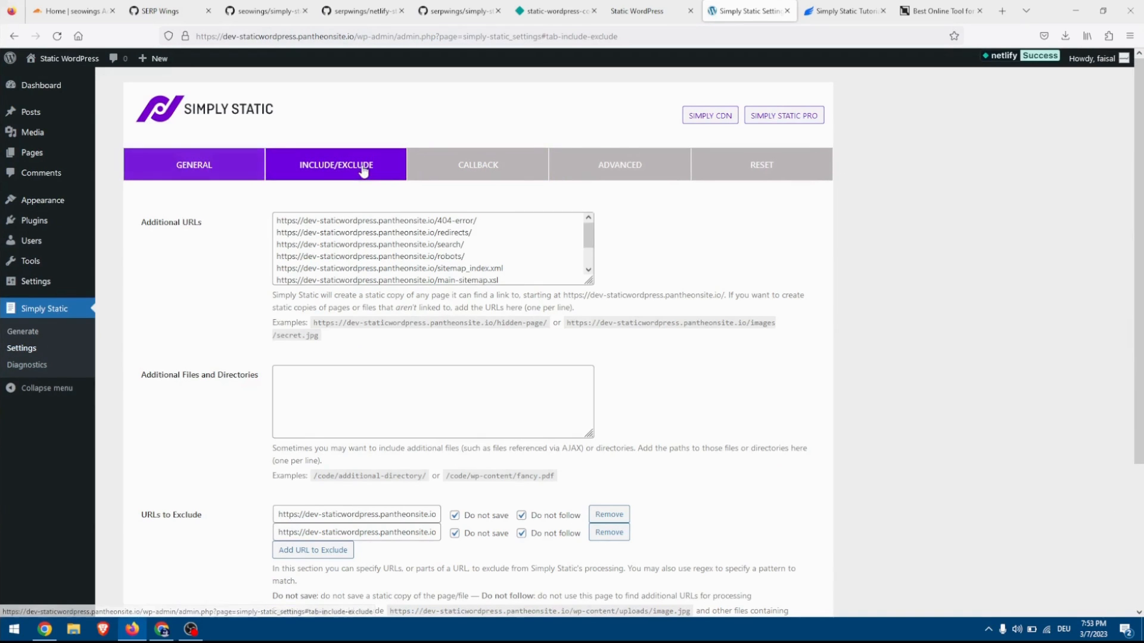
pyautogui.moveTo(588, 277); pyautogui.dragTo(586, 361)
pyautogui.click(497, 327)
pyautogui.press('Return')
pyautogui.hotkey('ctrl', 'v')
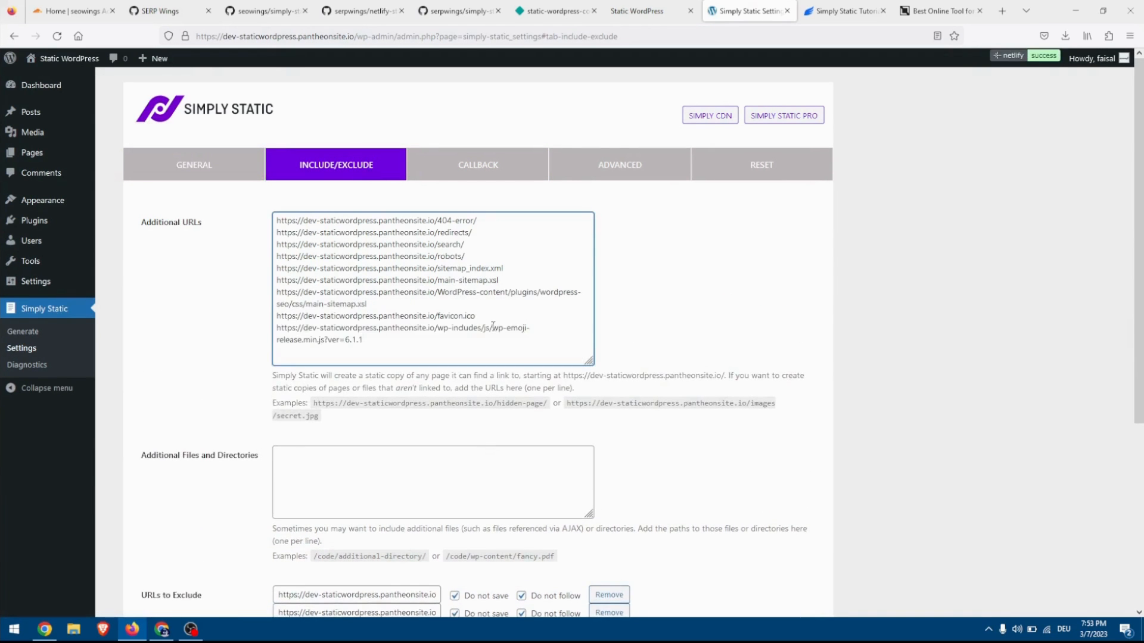
pyautogui.scroll(-4, 334, 441)
pyautogui.click(309, 489)
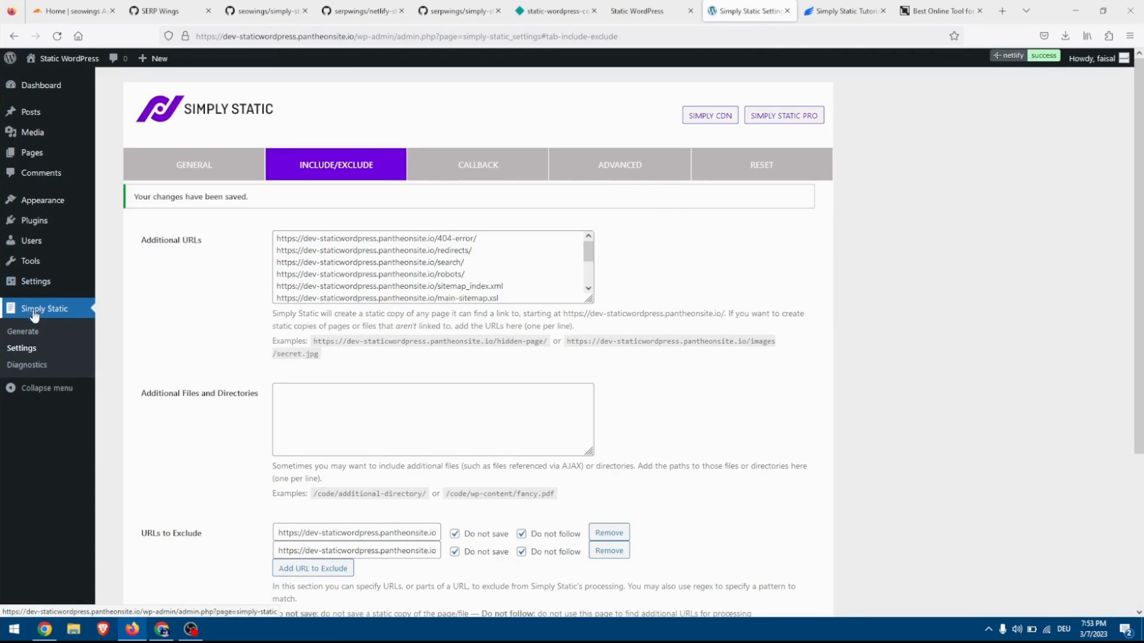
# Generate the static files with Simply Static and reload the deployed Netlify homepage with its console open.
pyautogui.click(29, 332)
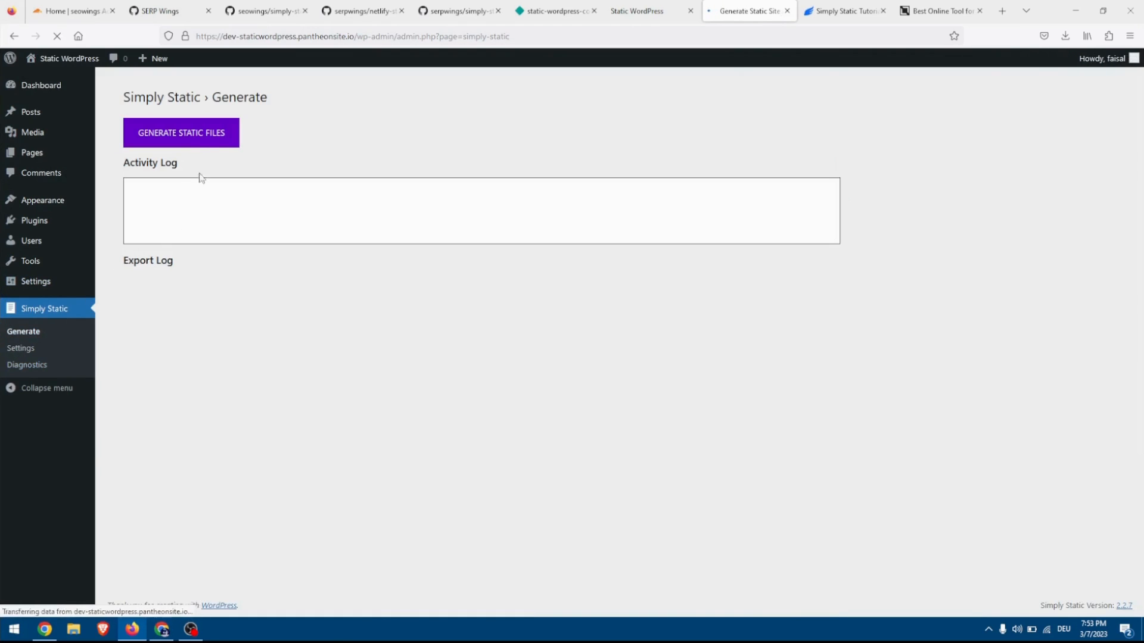
pyautogui.click(197, 138)
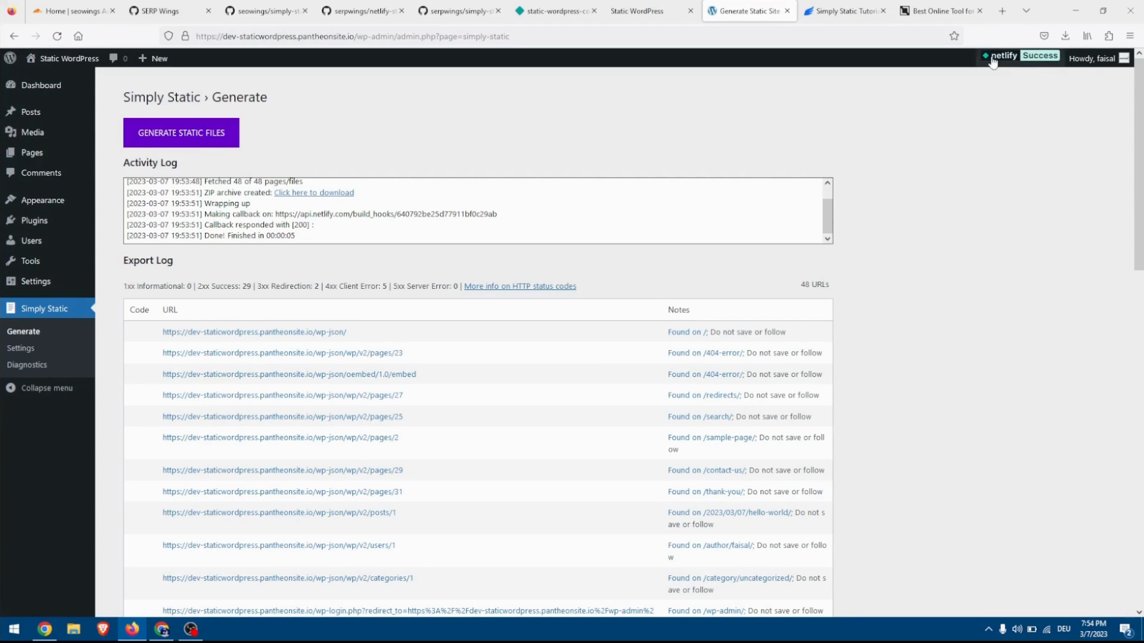
pyautogui.click(647, 13)
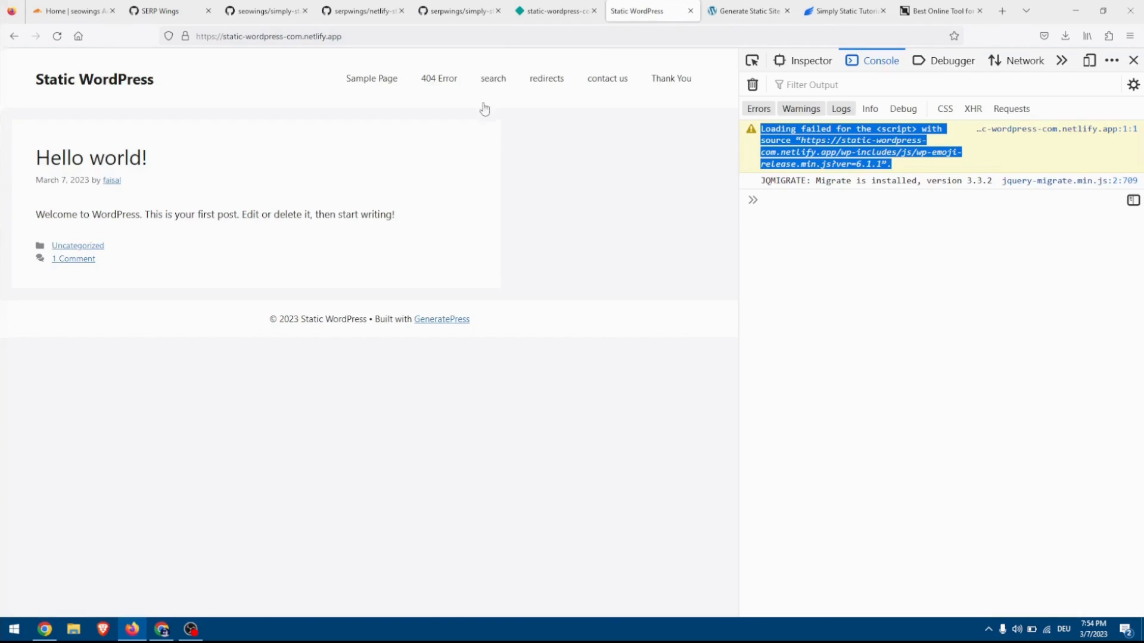
pyautogui.click(57, 37)
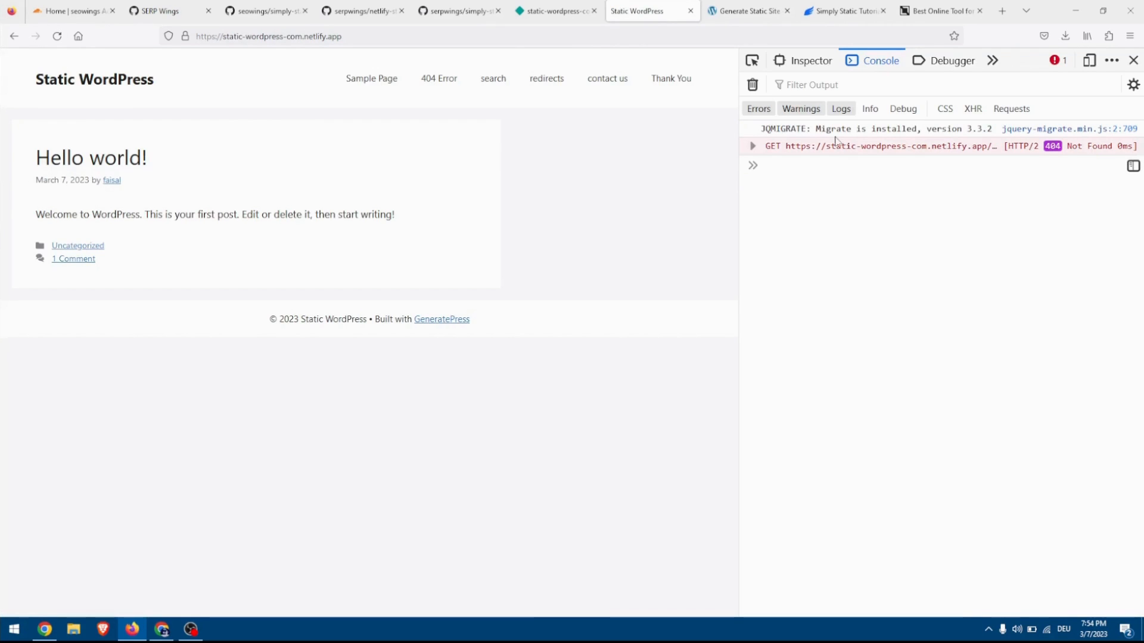
# Examine the request details of the console's GET error on the deployed homepage to identify the missing file.
pyautogui.click(754, 147)
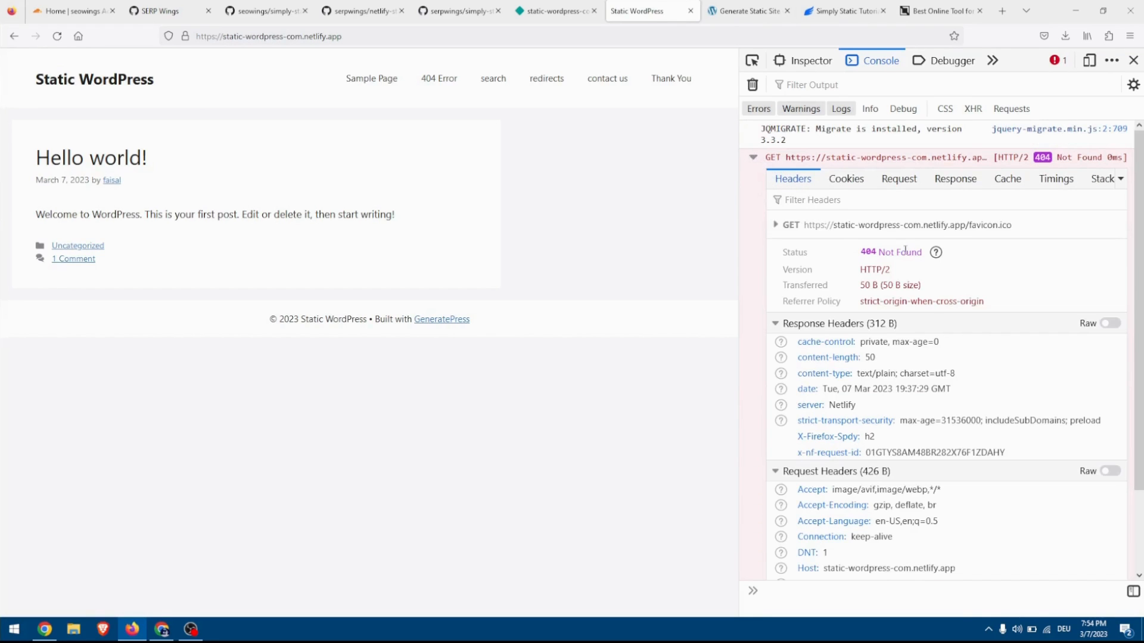
pyautogui.moveTo(1019, 231); pyautogui.dragTo(971, 229)
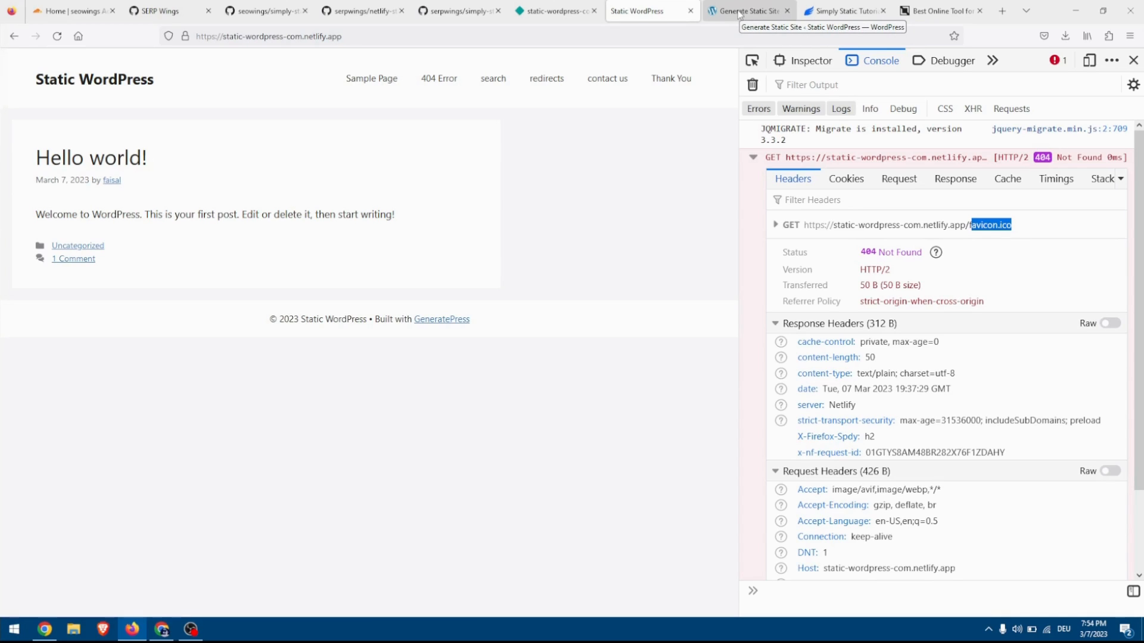
pyautogui.click(949, 11)
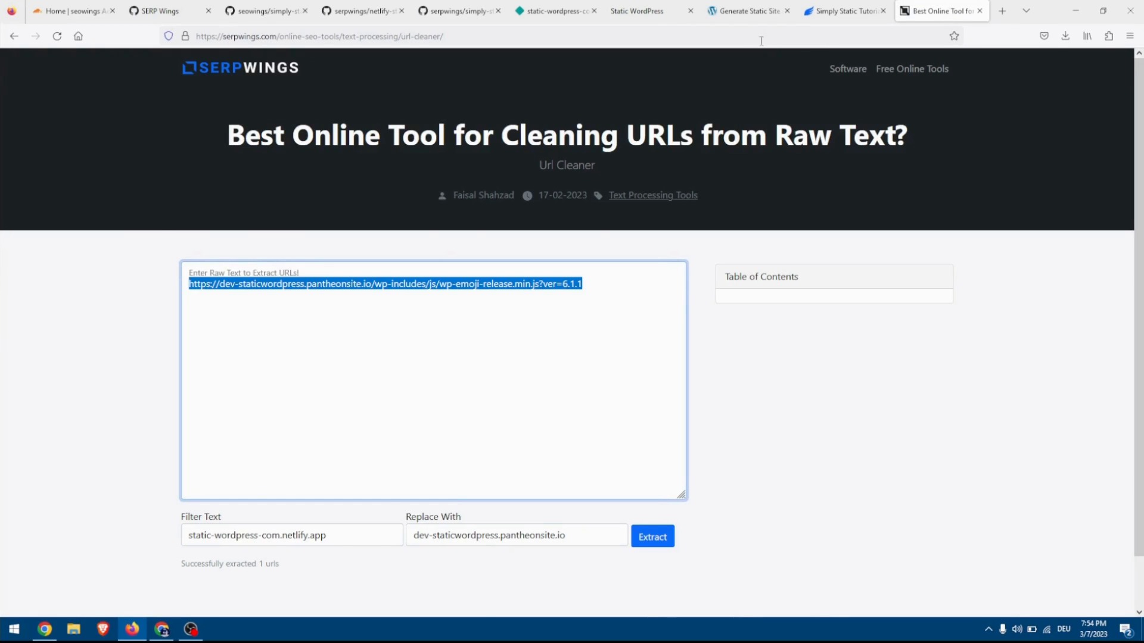
pyautogui.click(759, 14)
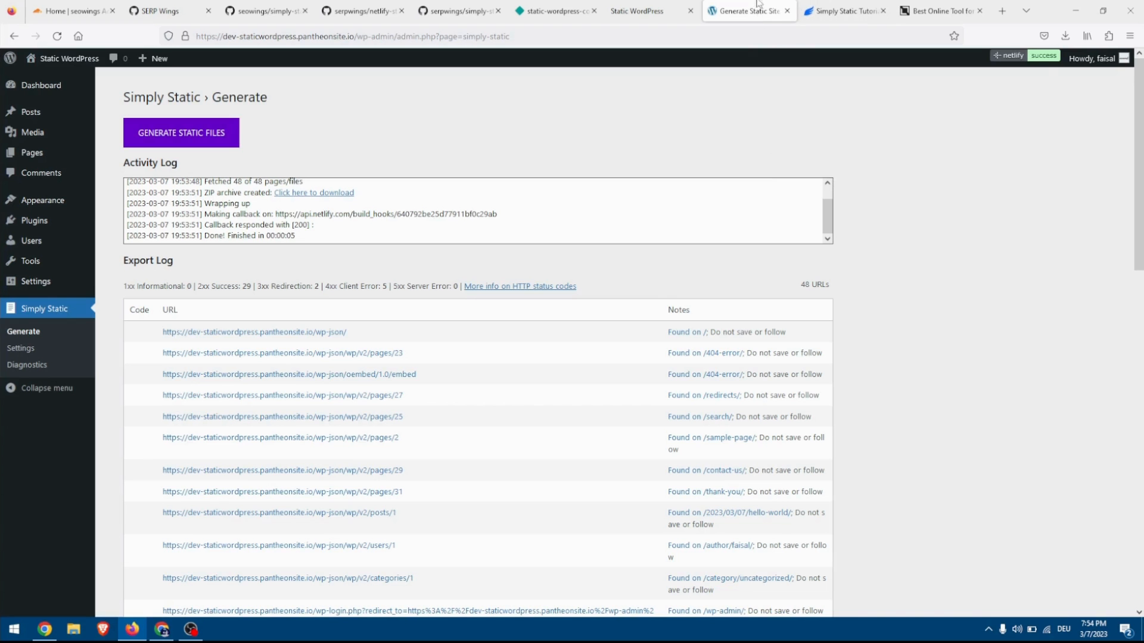
pyautogui.click(646, 10)
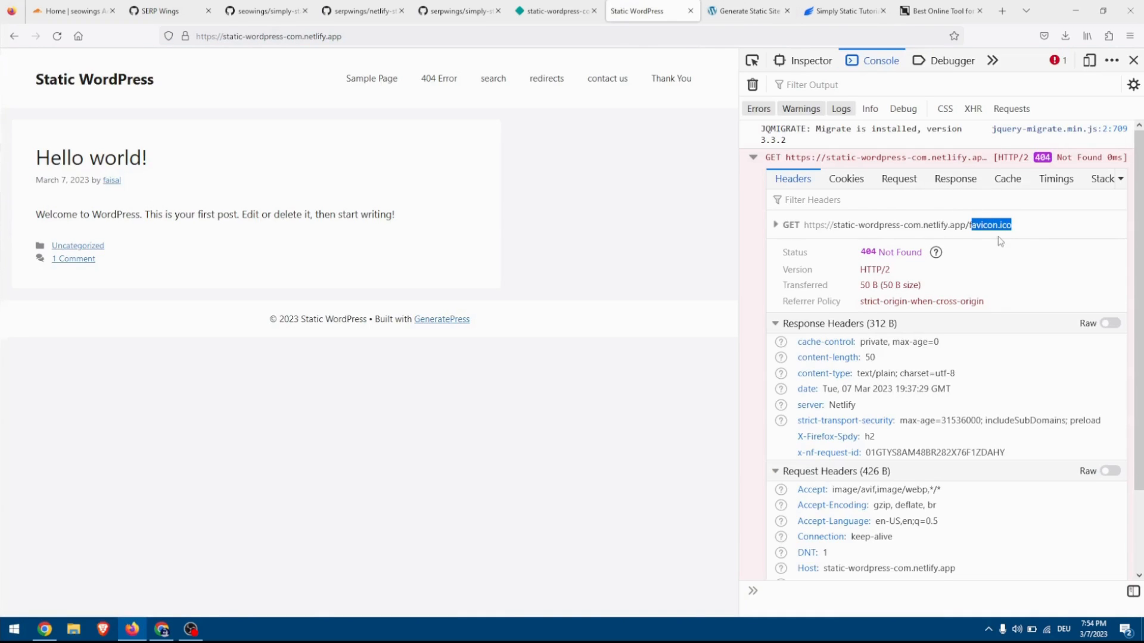
# Set logo-wordpress-49494.png from the media library as the site icon with the default crop and publish the customization.
pyautogui.click(747, 9)
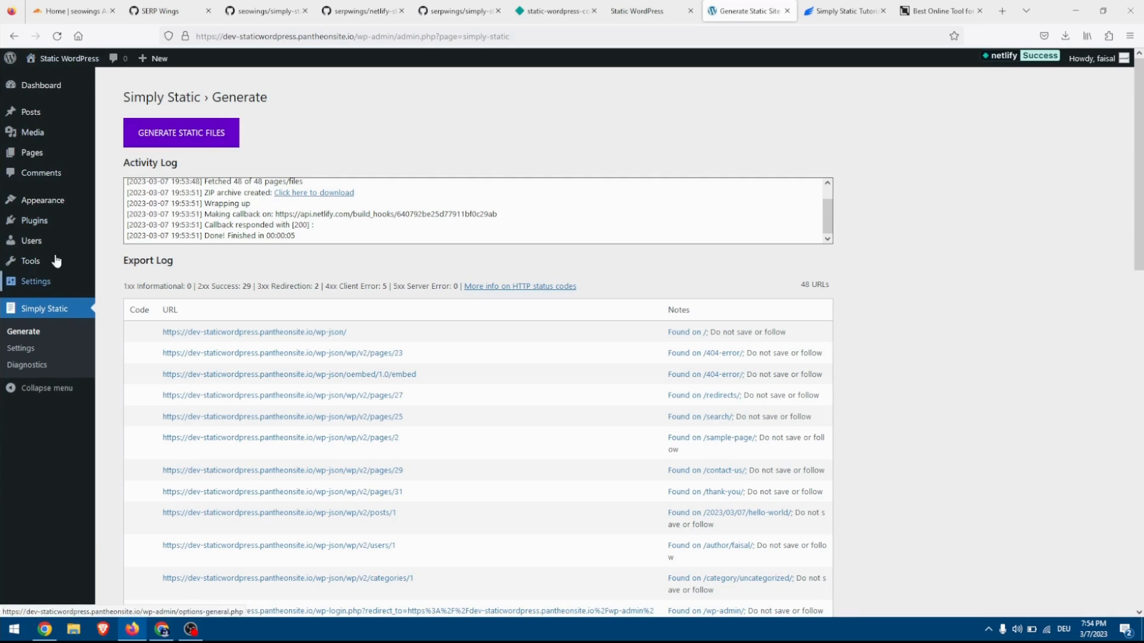
pyautogui.moveTo(69, 203)
pyautogui.click(137, 221)
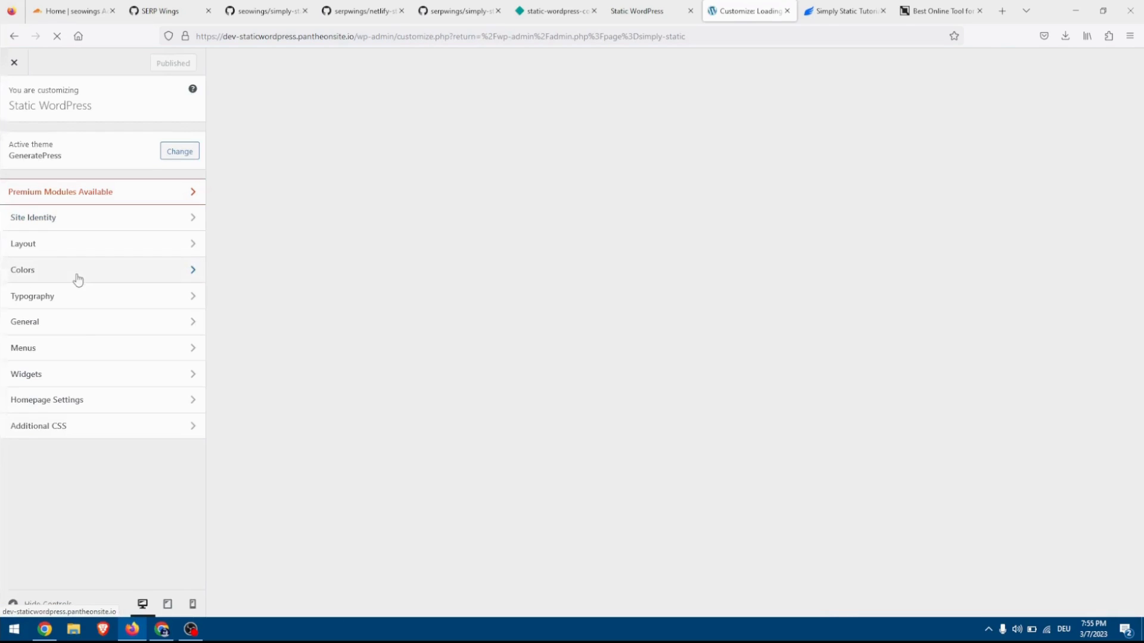
pyautogui.click(77, 220)
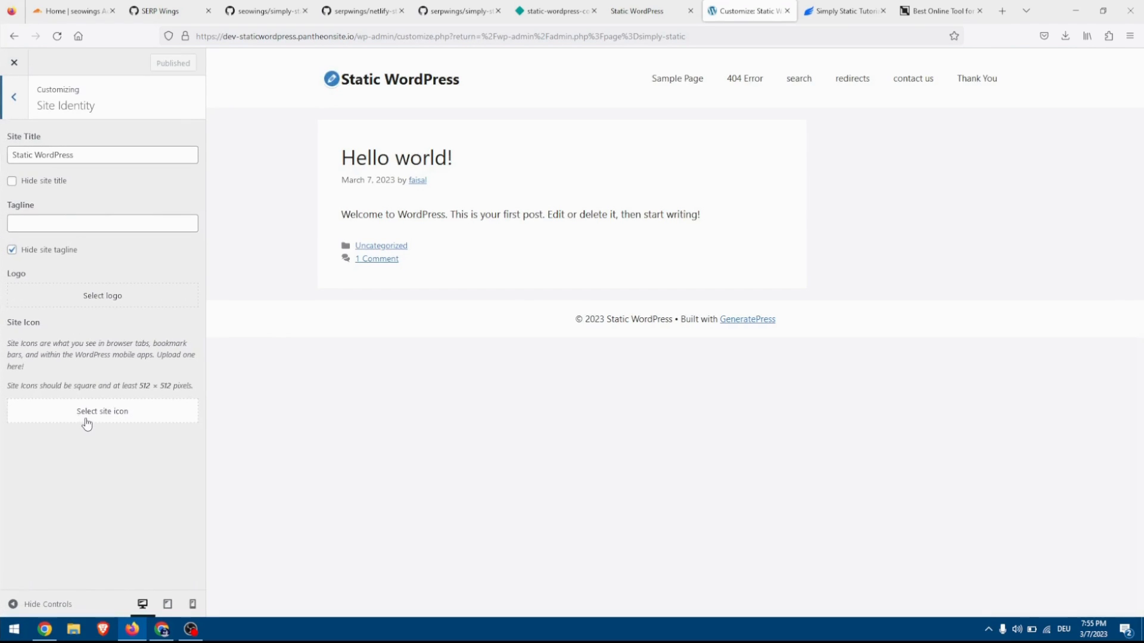
pyautogui.click(89, 422)
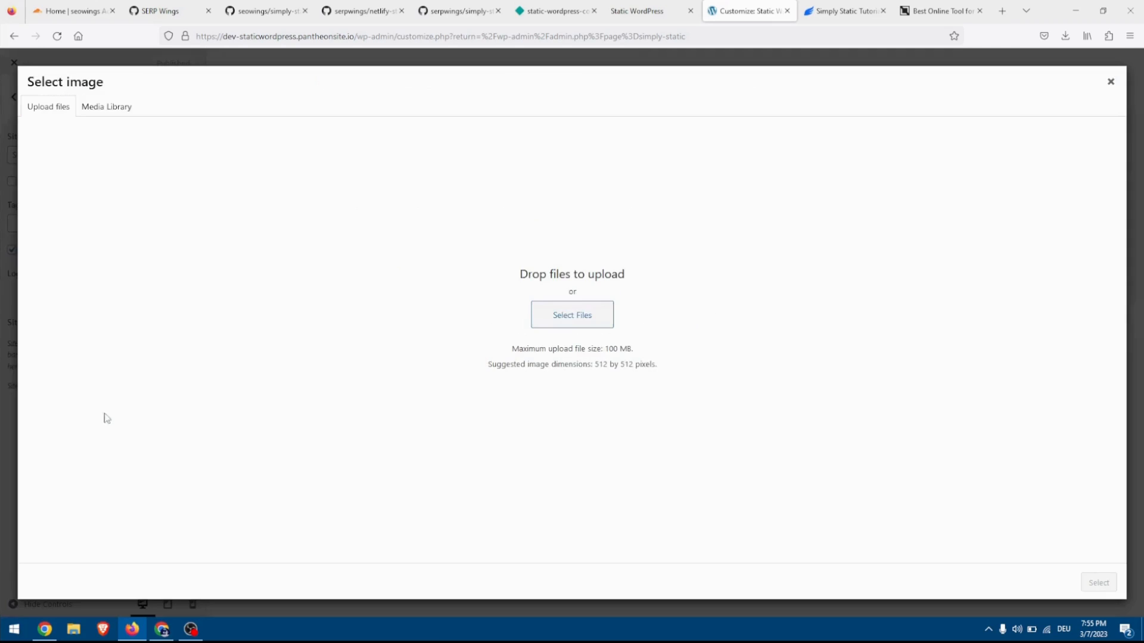
pyautogui.click(104, 108)
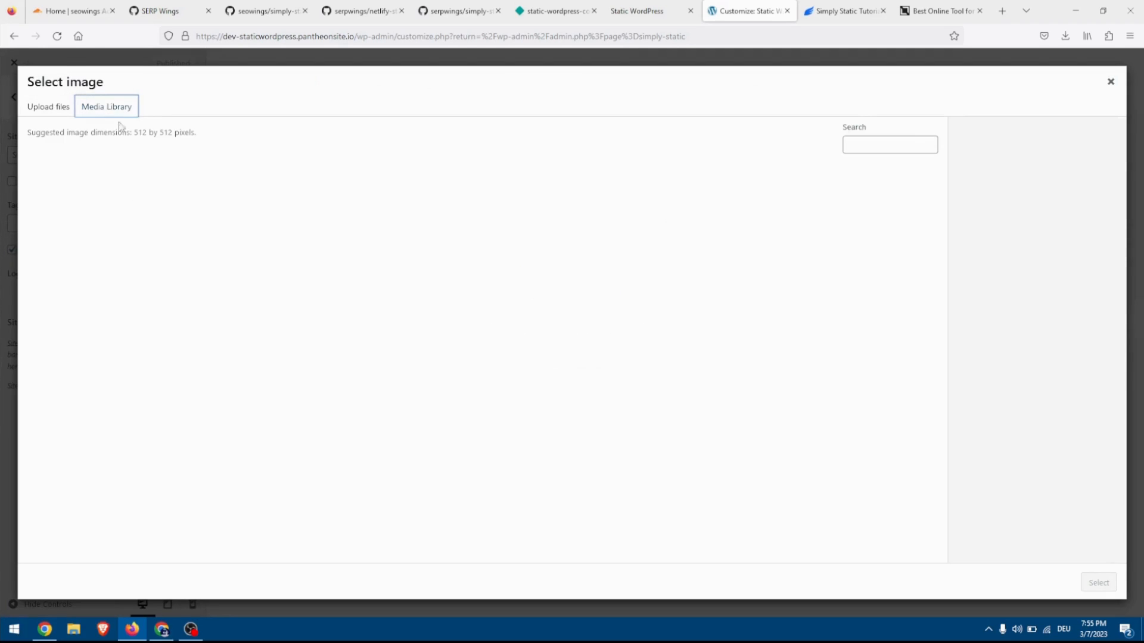
pyautogui.click(68, 205)
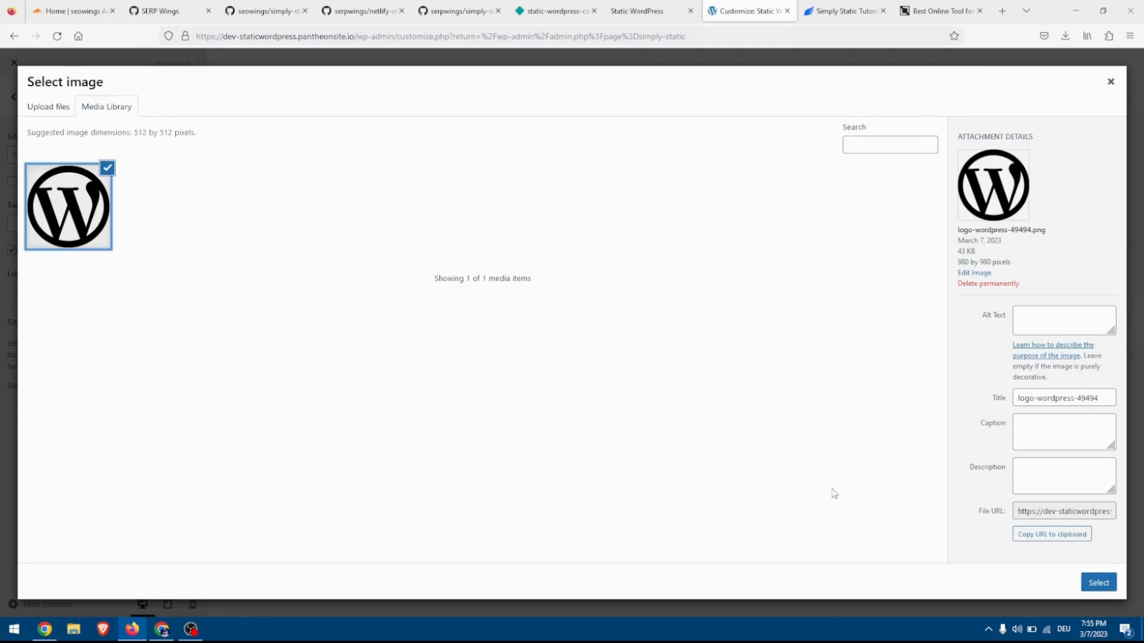
pyautogui.click(1100, 587)
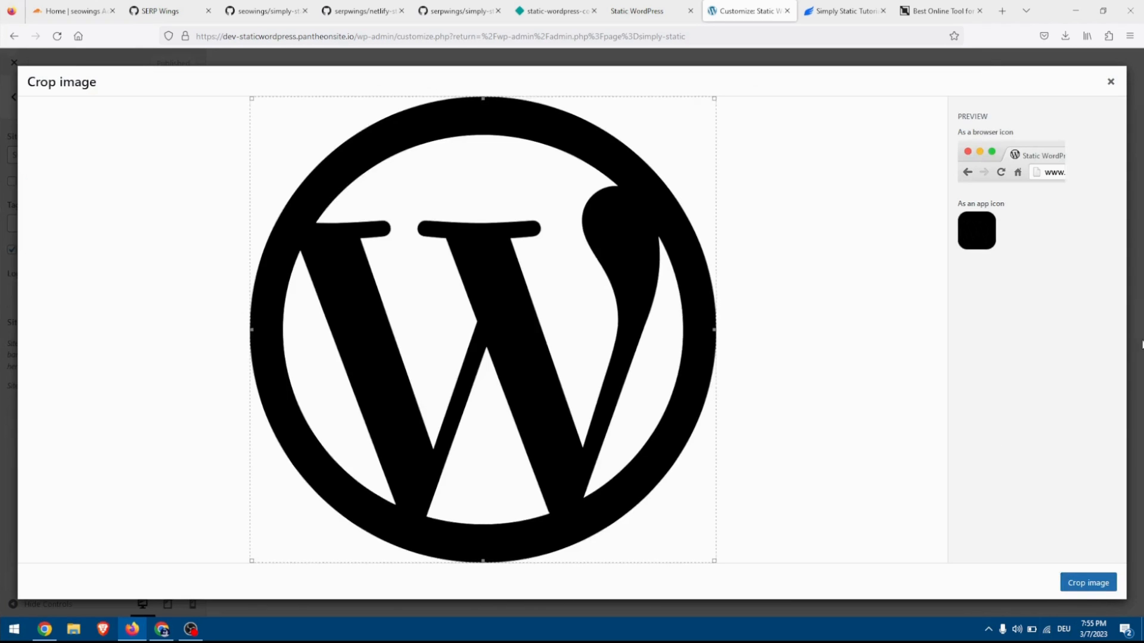
pyautogui.click(1083, 587)
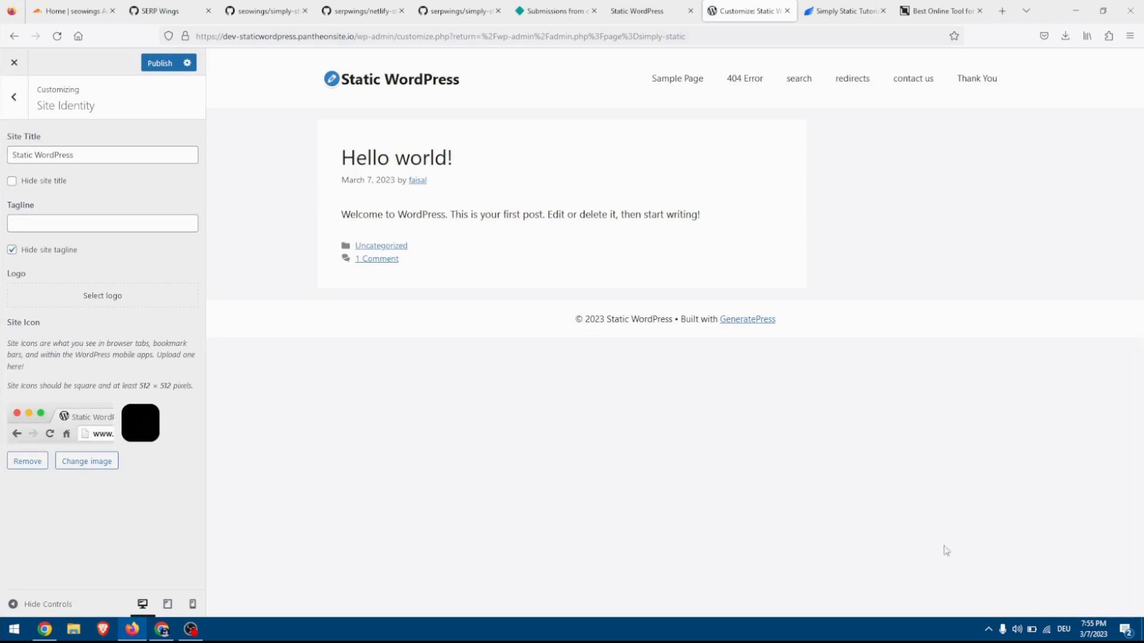
pyautogui.click(170, 68)
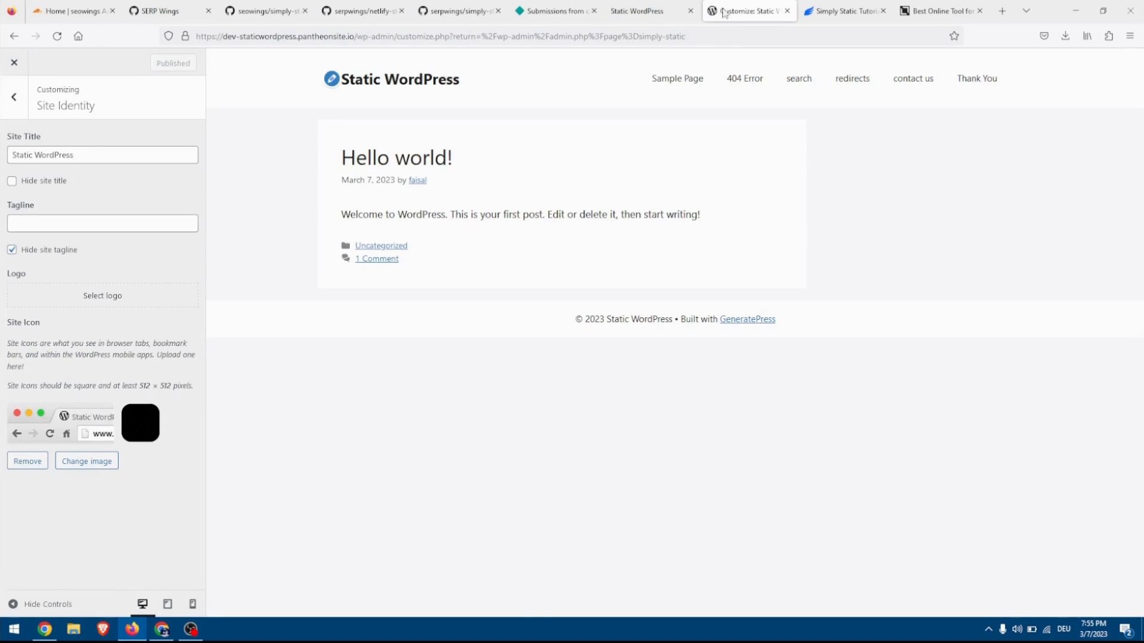
# Leave the Customizer, regenerate the static files to include the site icon, and refresh the deployed homepage to recheck its console.
pyautogui.click(13, 64)
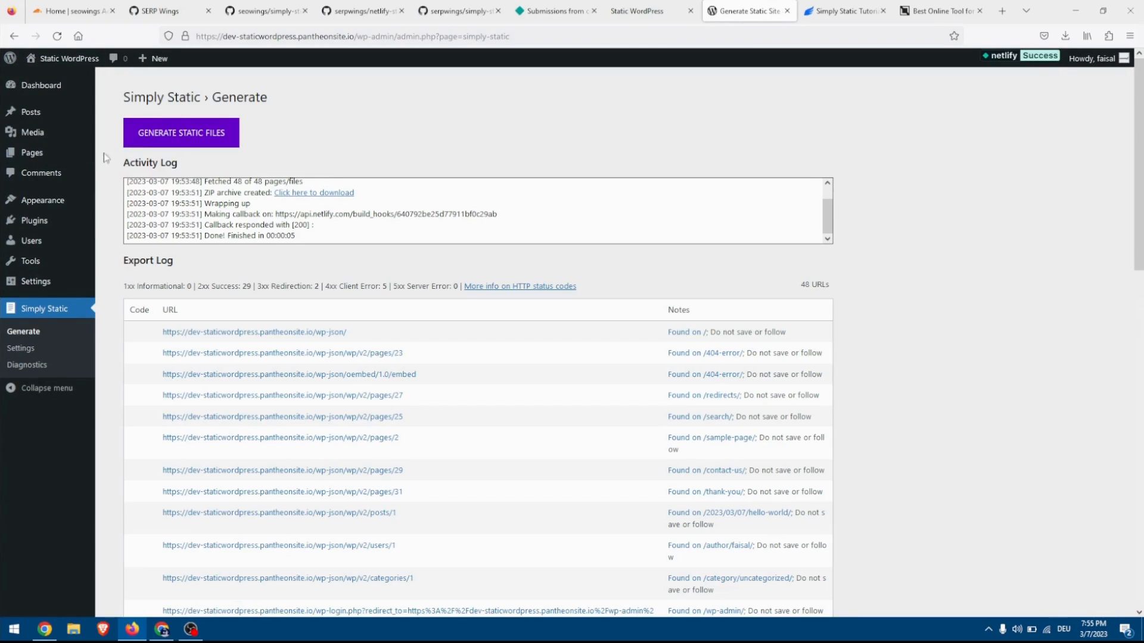
pyautogui.click(196, 144)
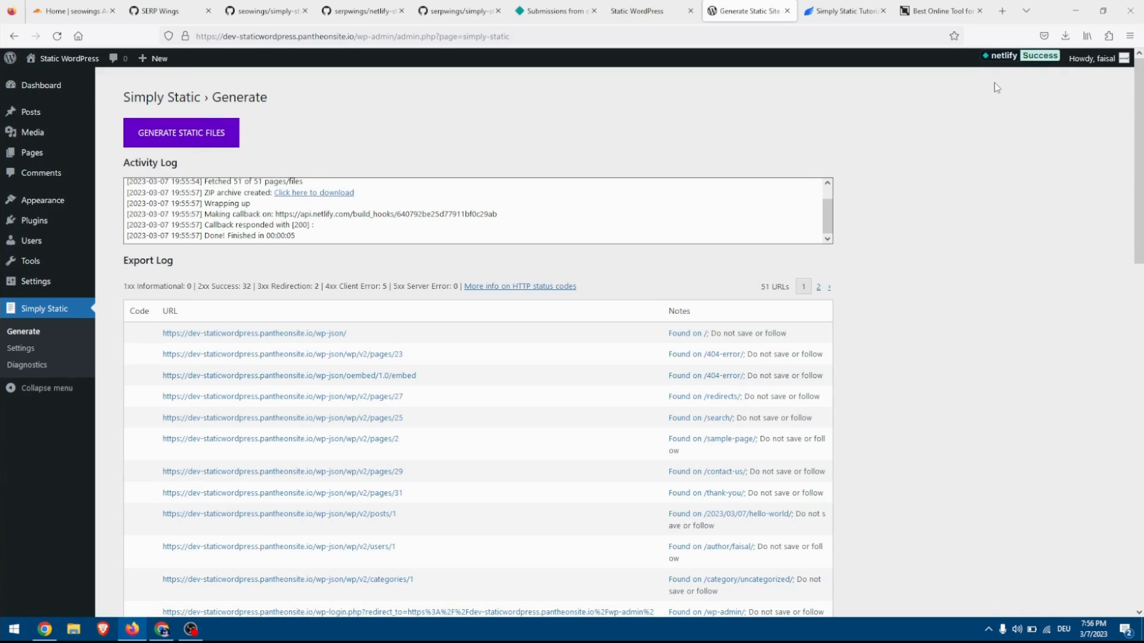
pyautogui.click(648, 11)
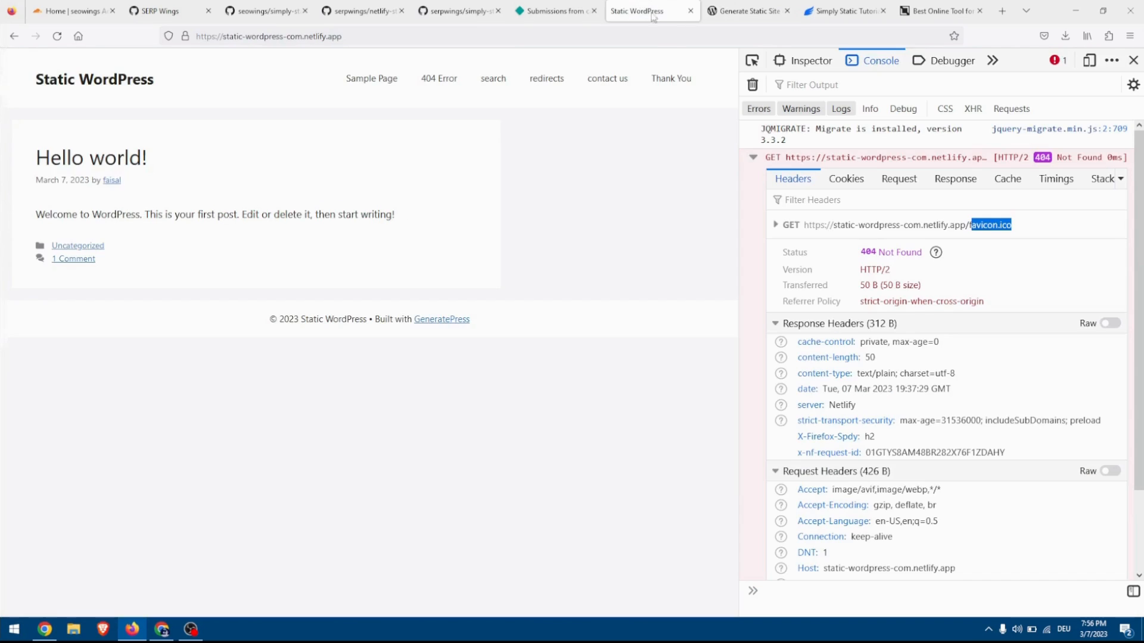
pyautogui.press('F5')
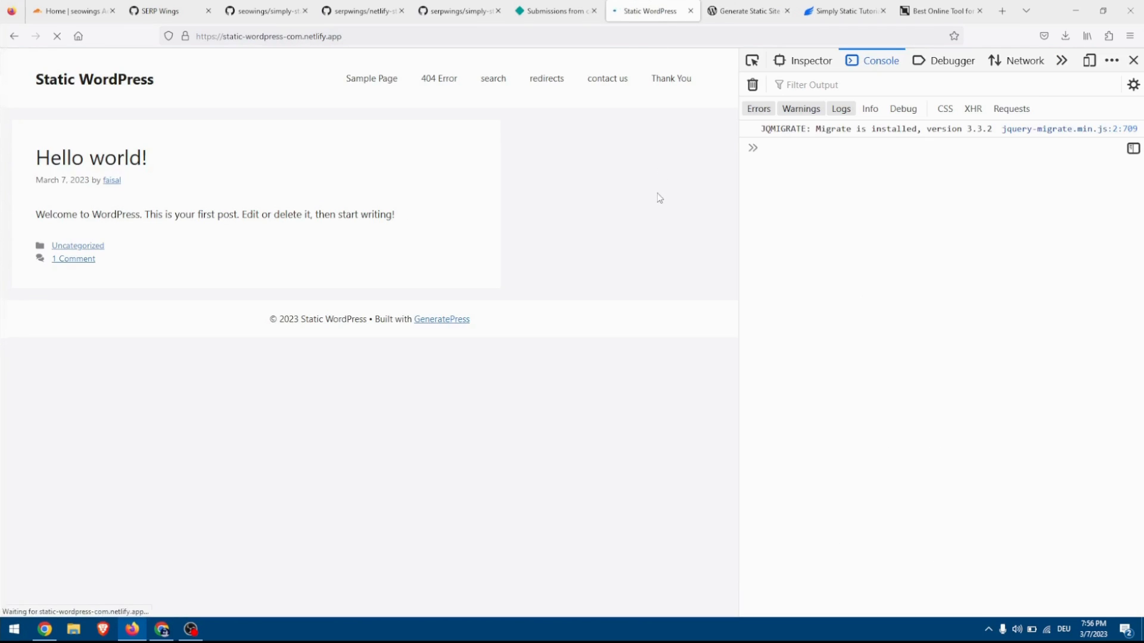
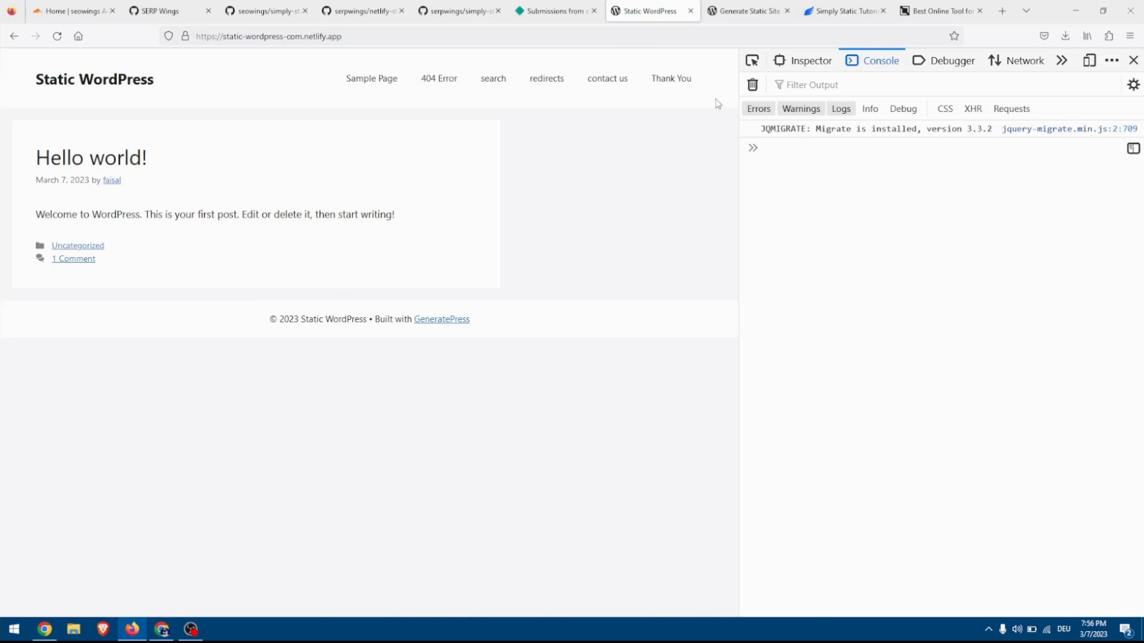
# Activate the Gutenify Hustle theme on the WordPress site and view its front page.
pyautogui.click(747, 11)
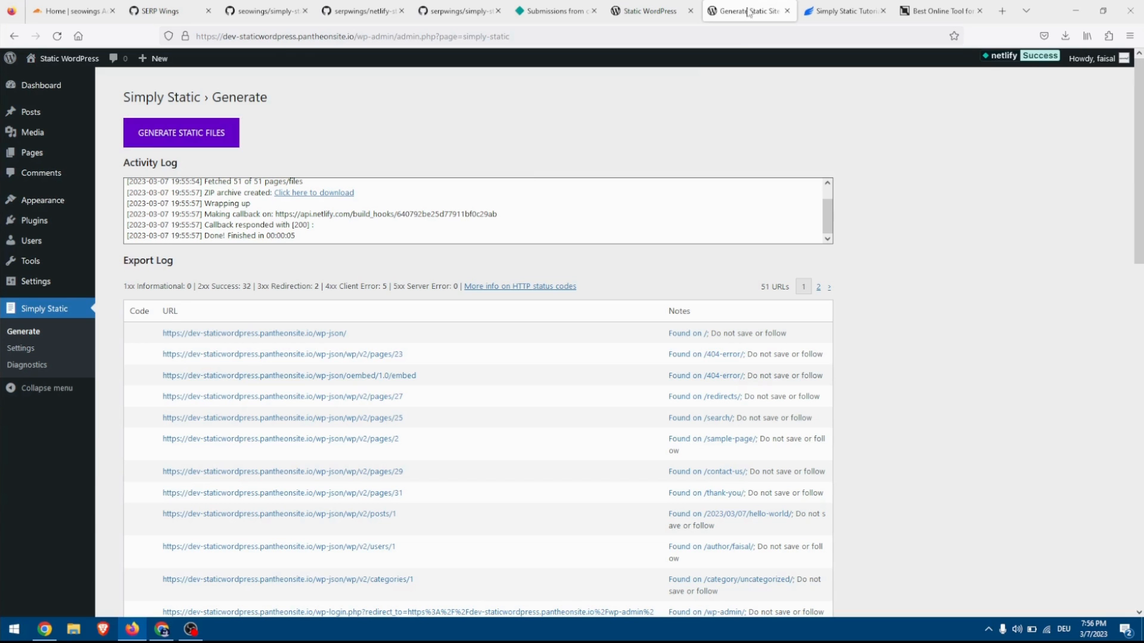
pyautogui.click(87, 201)
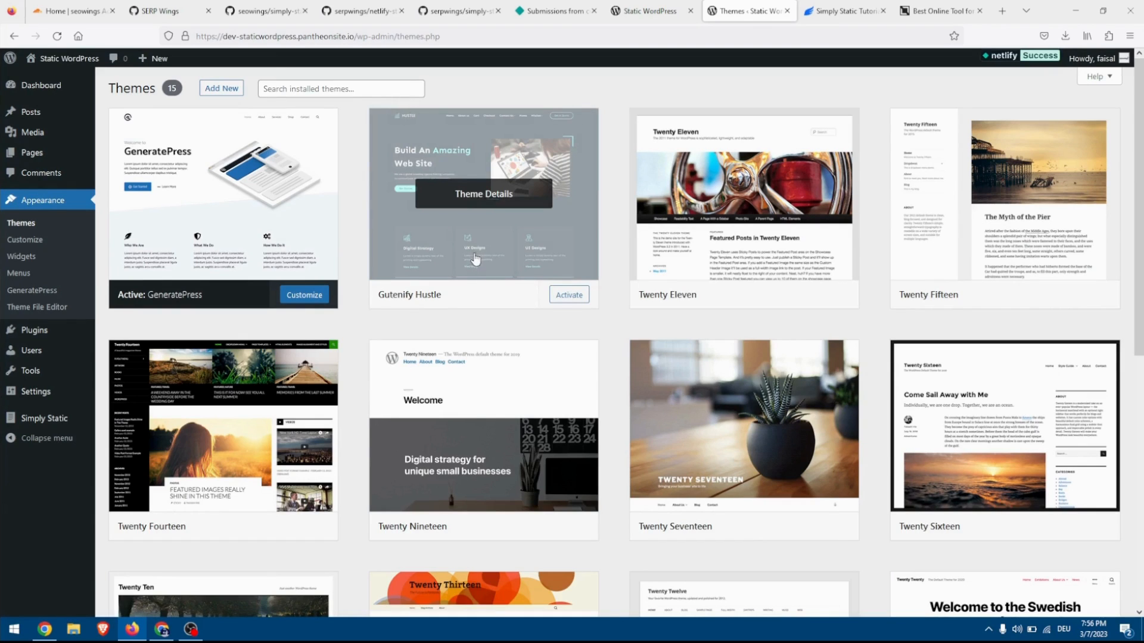
pyautogui.click(565, 305)
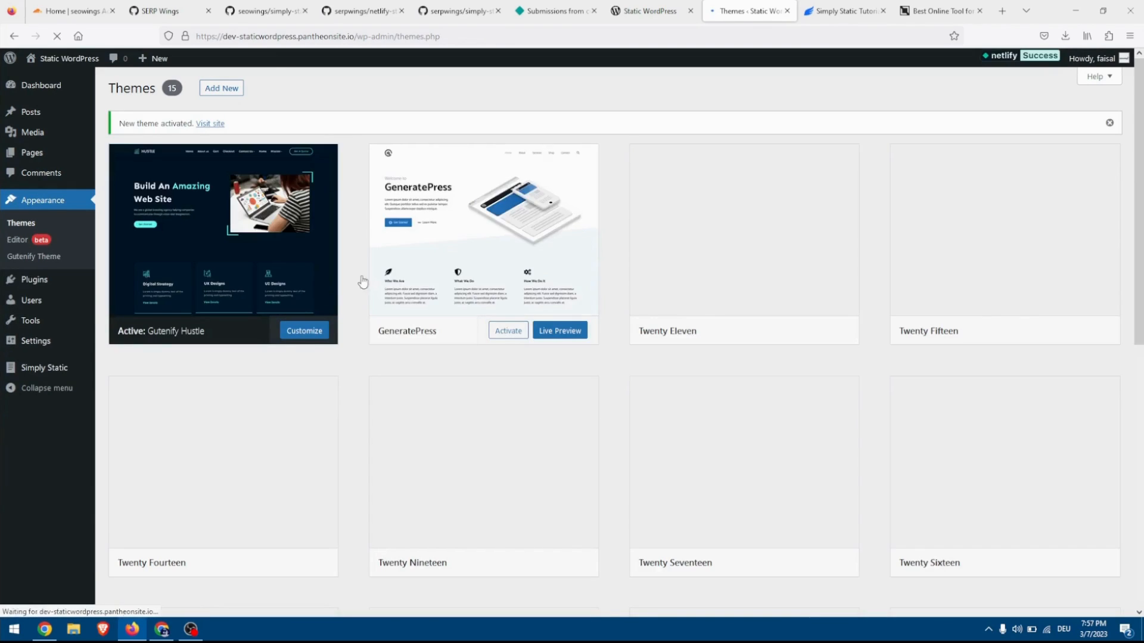
pyautogui.click(59, 59)
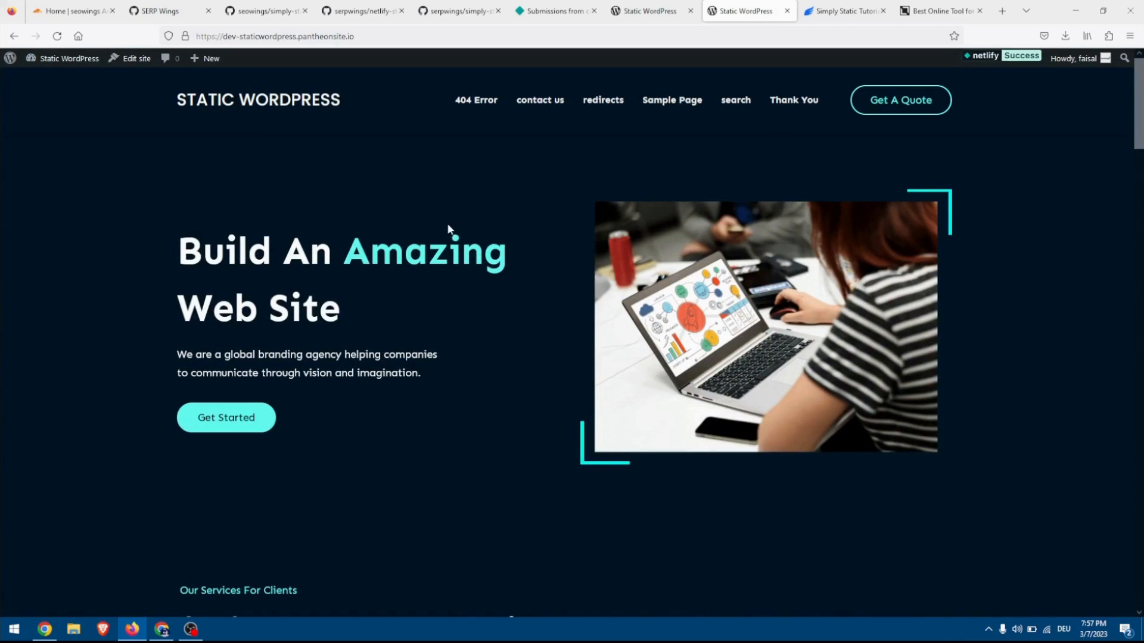
# Regenerate the static files with Simply Static, reload the deployed Netlify homepage and close its developer tools.
pyautogui.click(75, 68)
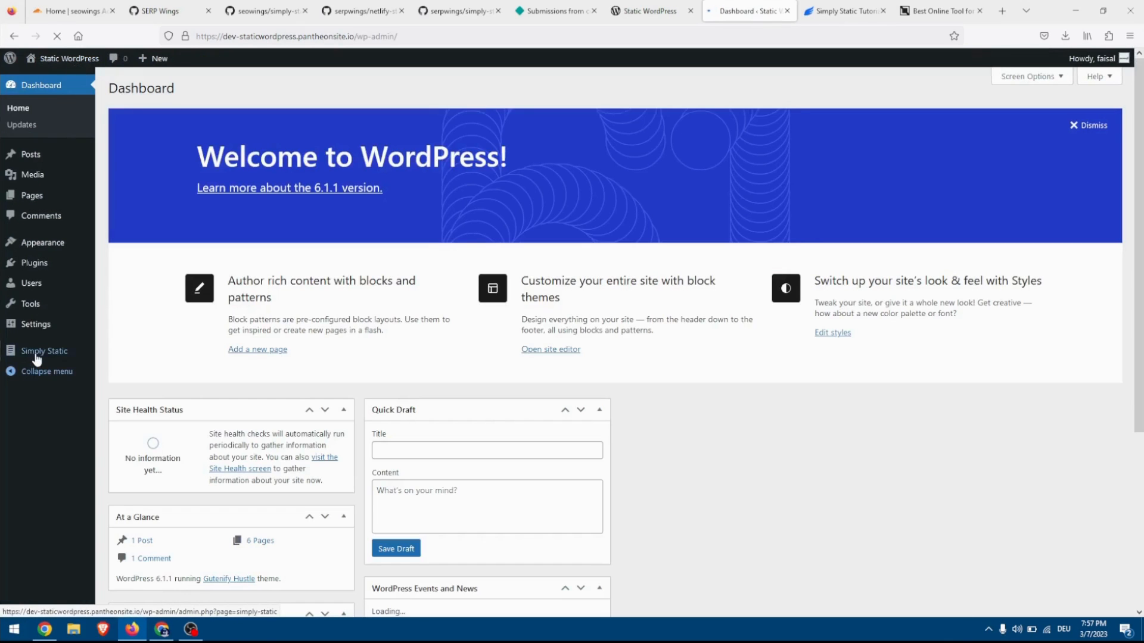
pyautogui.click(37, 358)
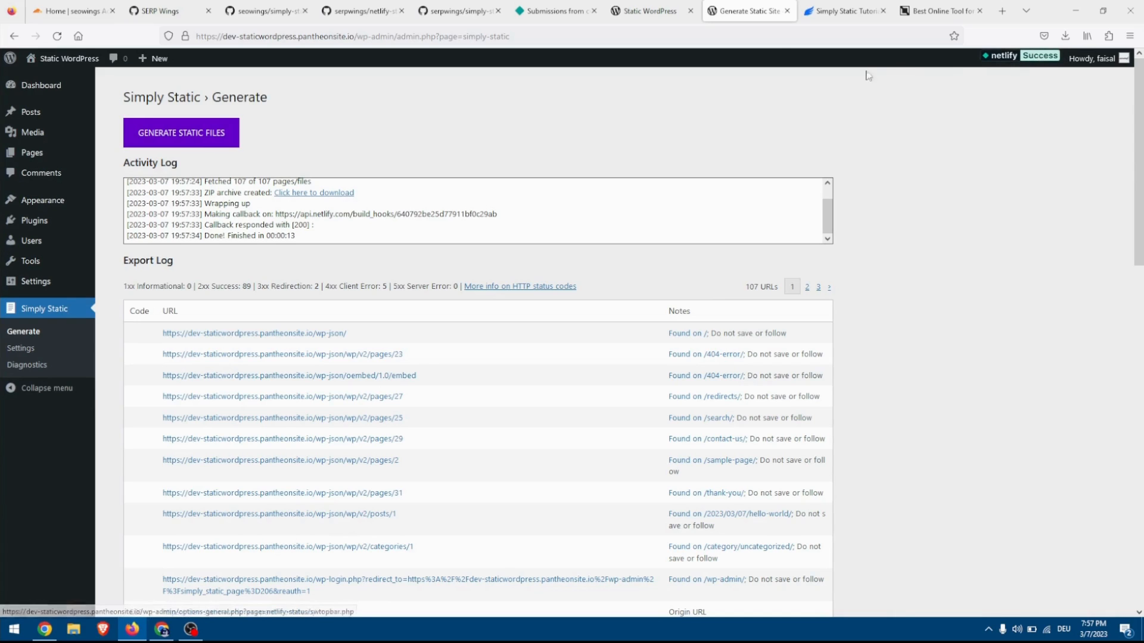
pyautogui.click(635, 15)
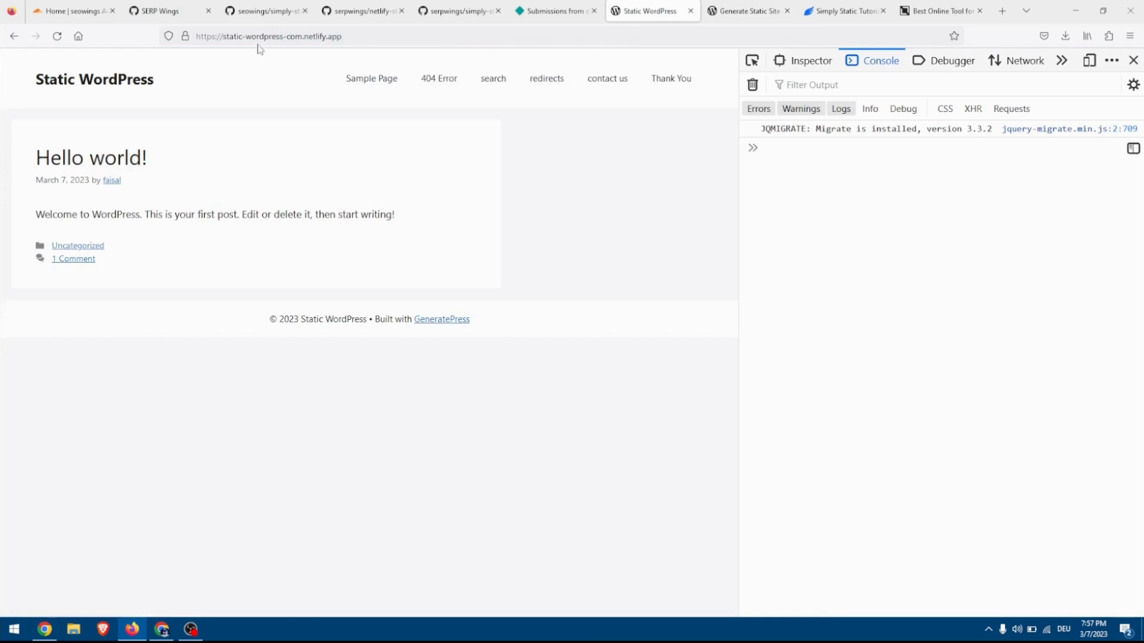
pyautogui.click(83, 86)
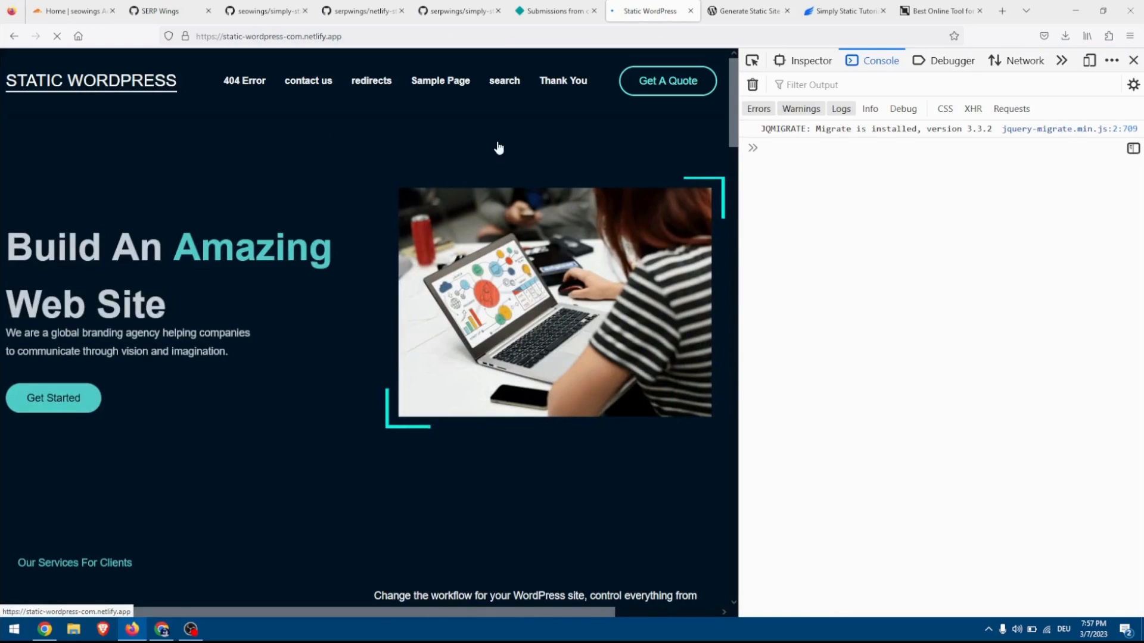
pyautogui.click(1133, 60)
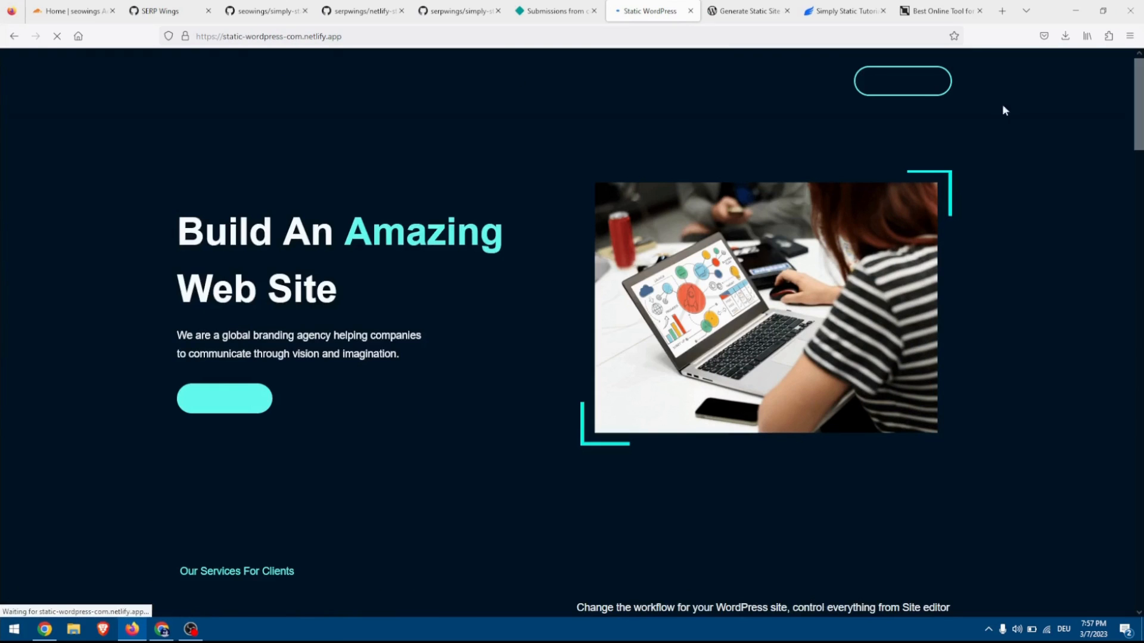
# Examine the deployed homepage's sections from top to bottom to check how the new theme renders.
pyautogui.scroll(-10, 508, 238)
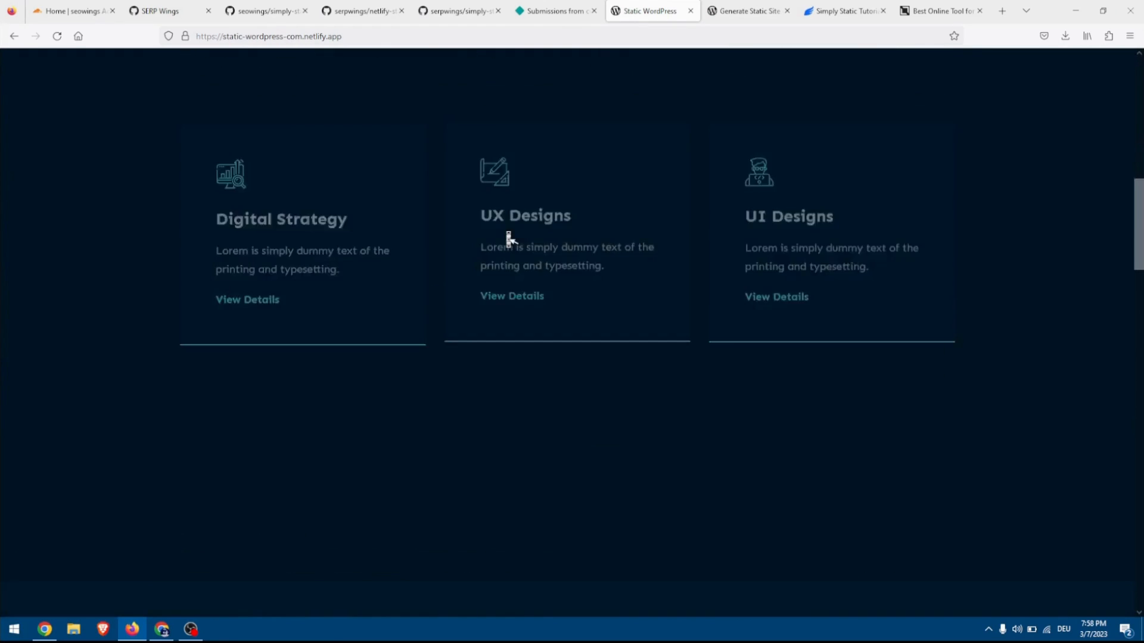
pyautogui.scroll(10, 509, 238)
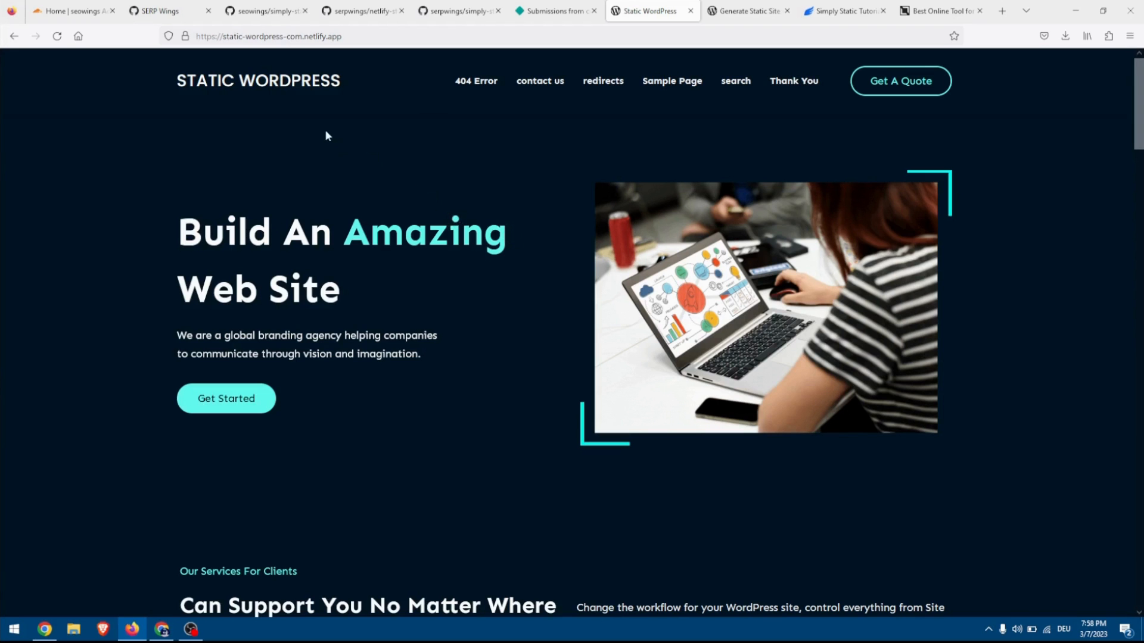
pyautogui.scroll(-10, 291, 150)
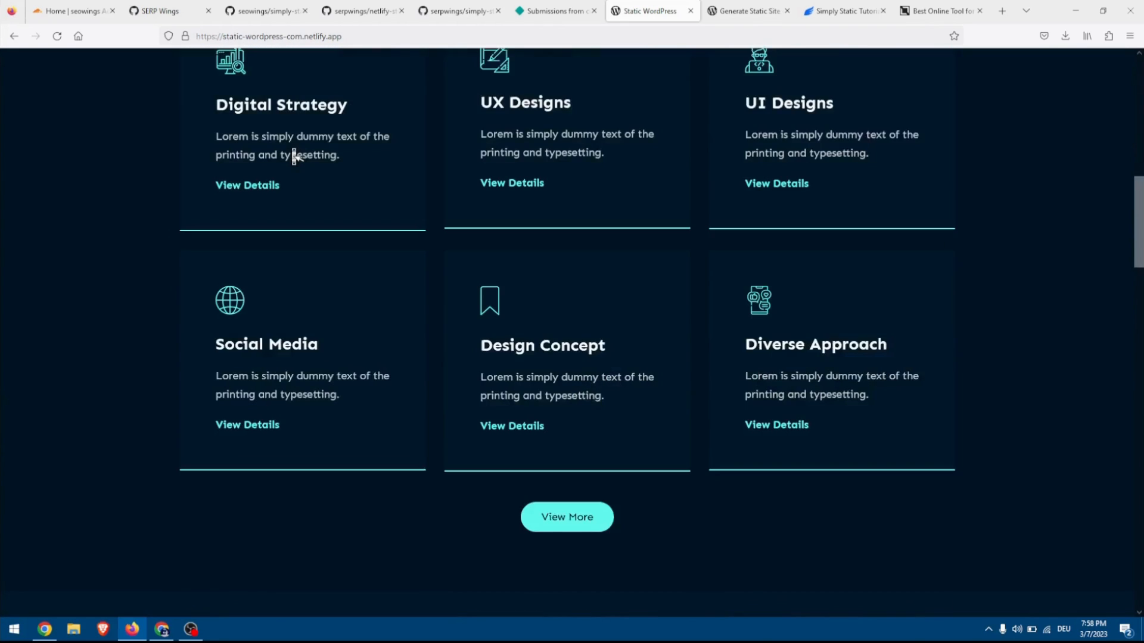
pyautogui.scroll(-10, 293, 156)
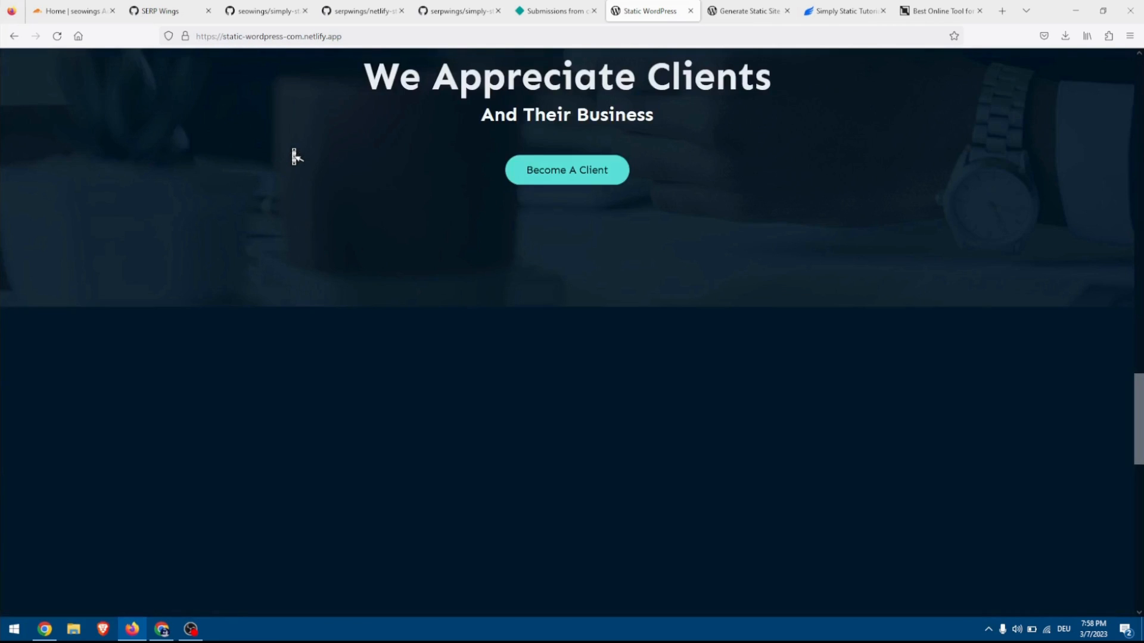
pyautogui.scroll(-5, 294, 156)
pyautogui.scroll(2, 294, 153)
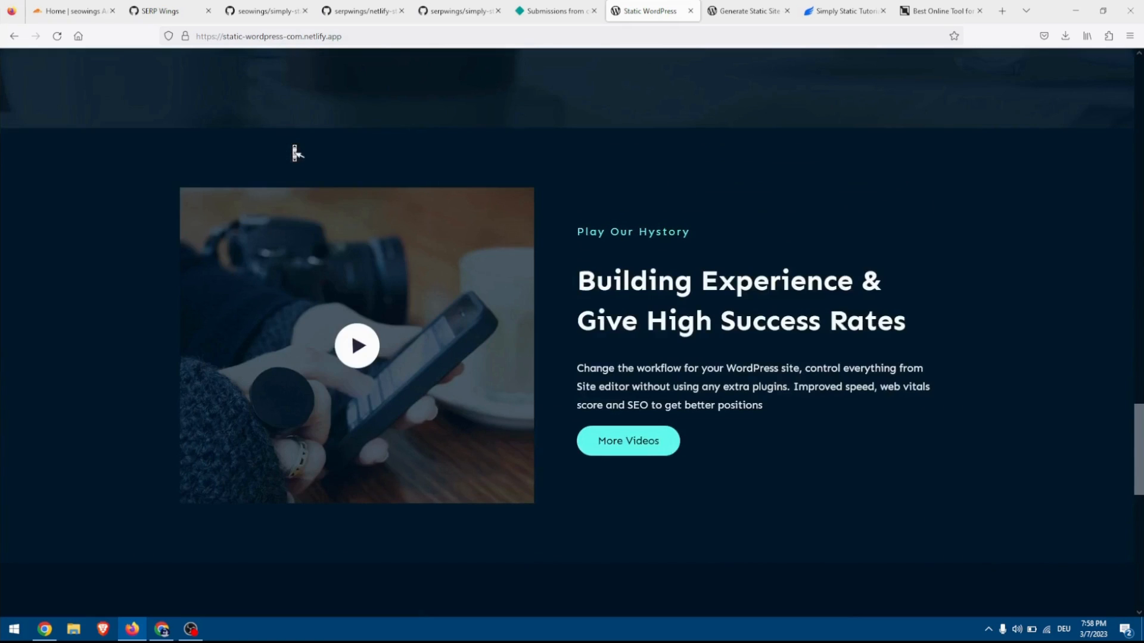
pyautogui.scroll(20, 295, 153)
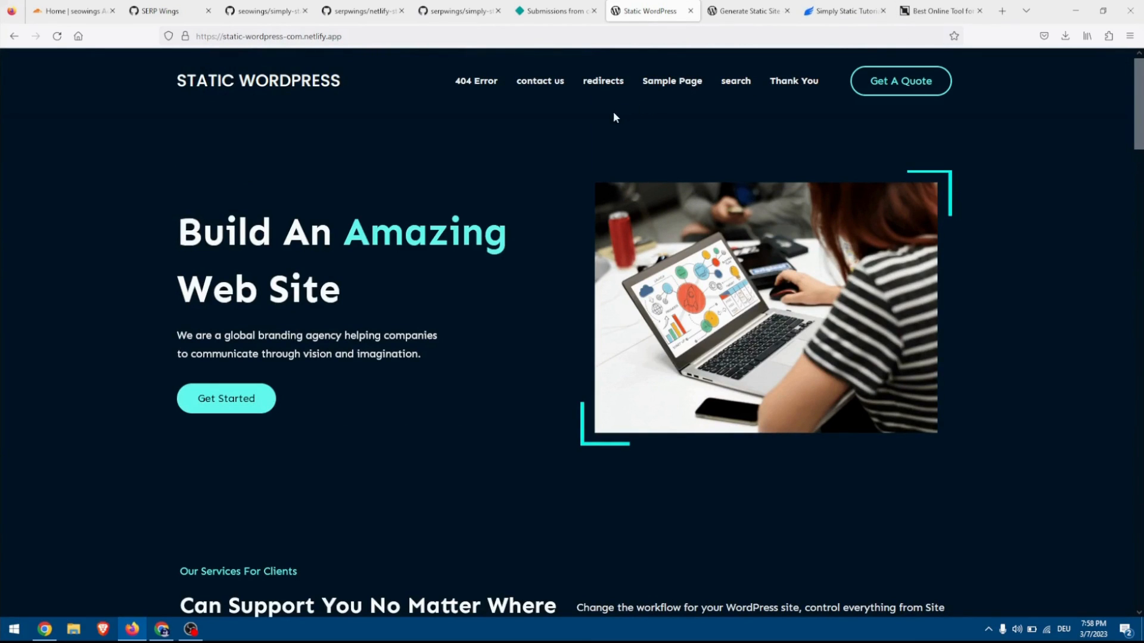
pyautogui.click(933, 11)
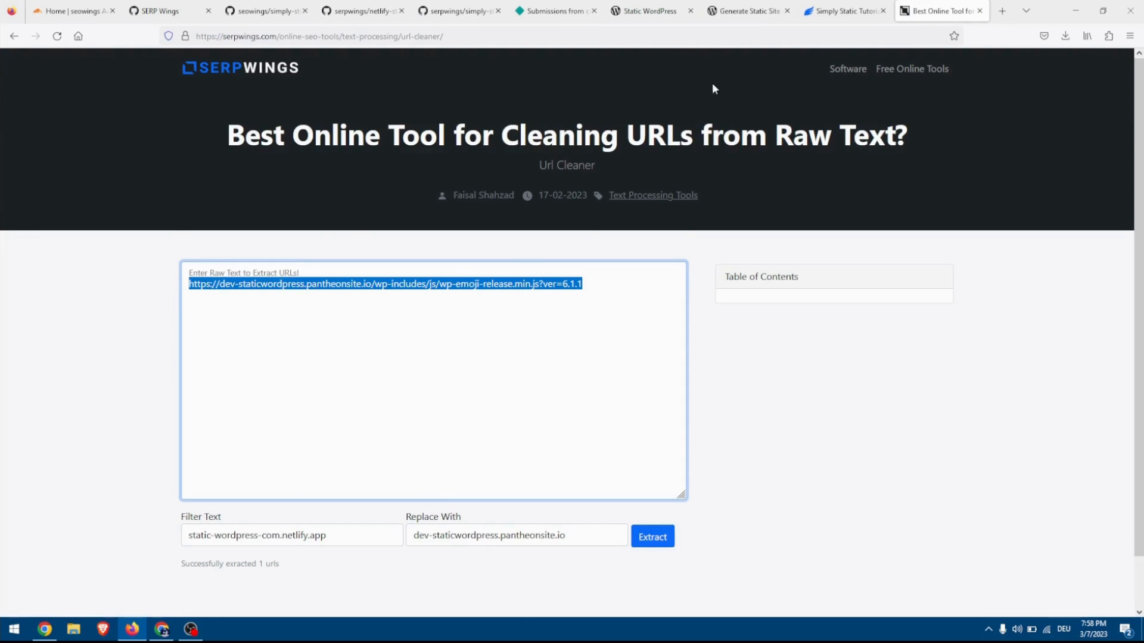
pyautogui.click(652, 11)
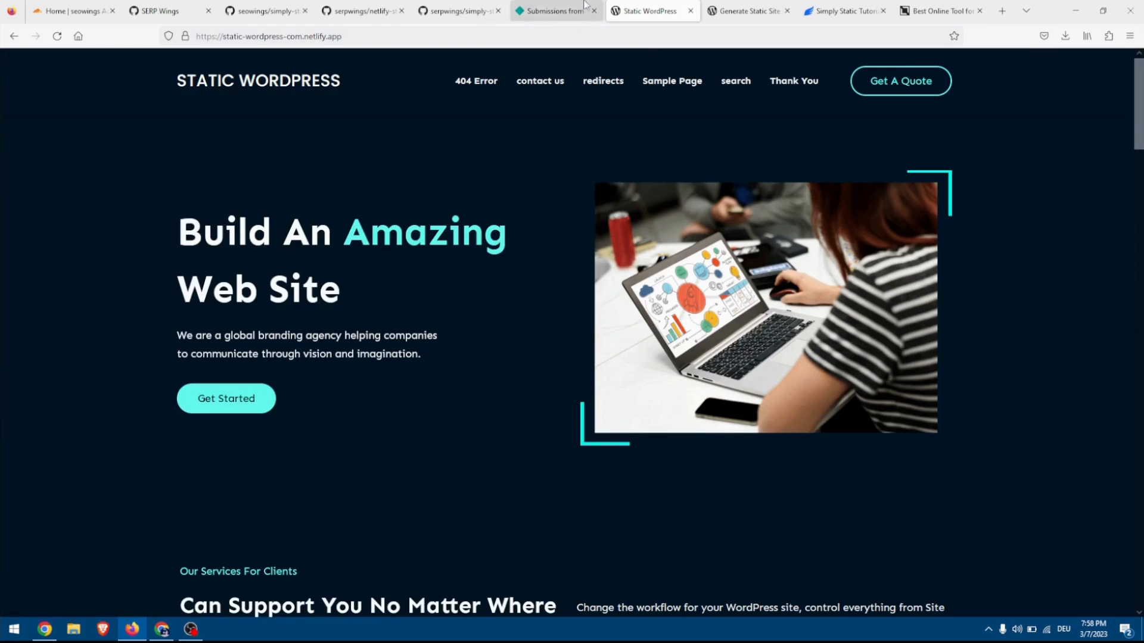
# Open the domain settings of the static-wordpress-com site in Netlify.
pyautogui.click(601, 9)
pyautogui.click(267, 79)
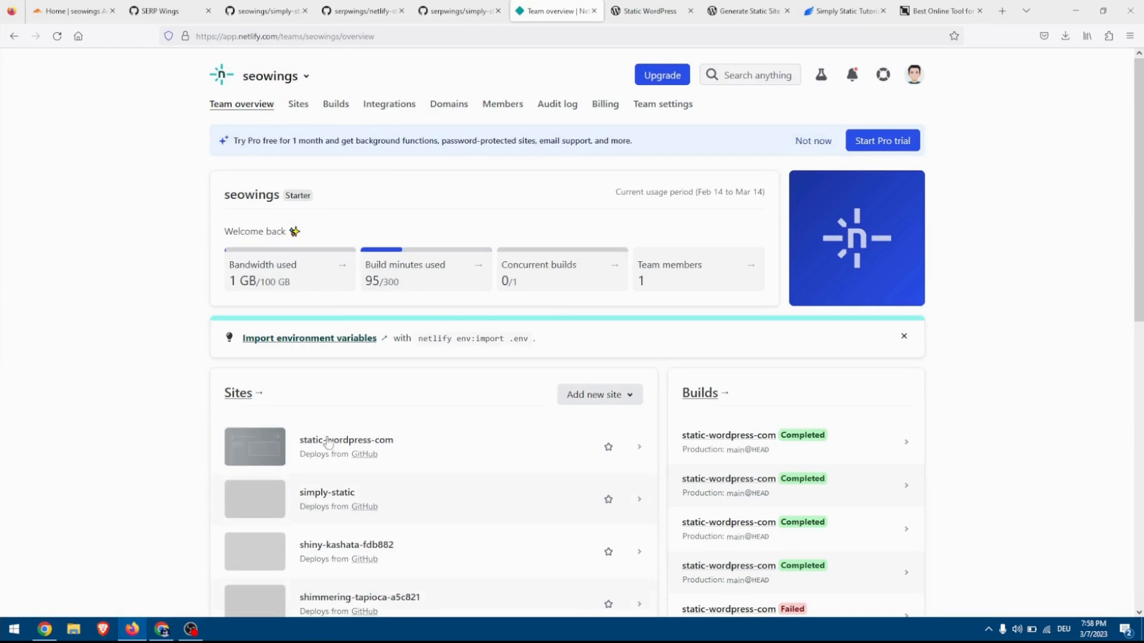
pyautogui.click(326, 444)
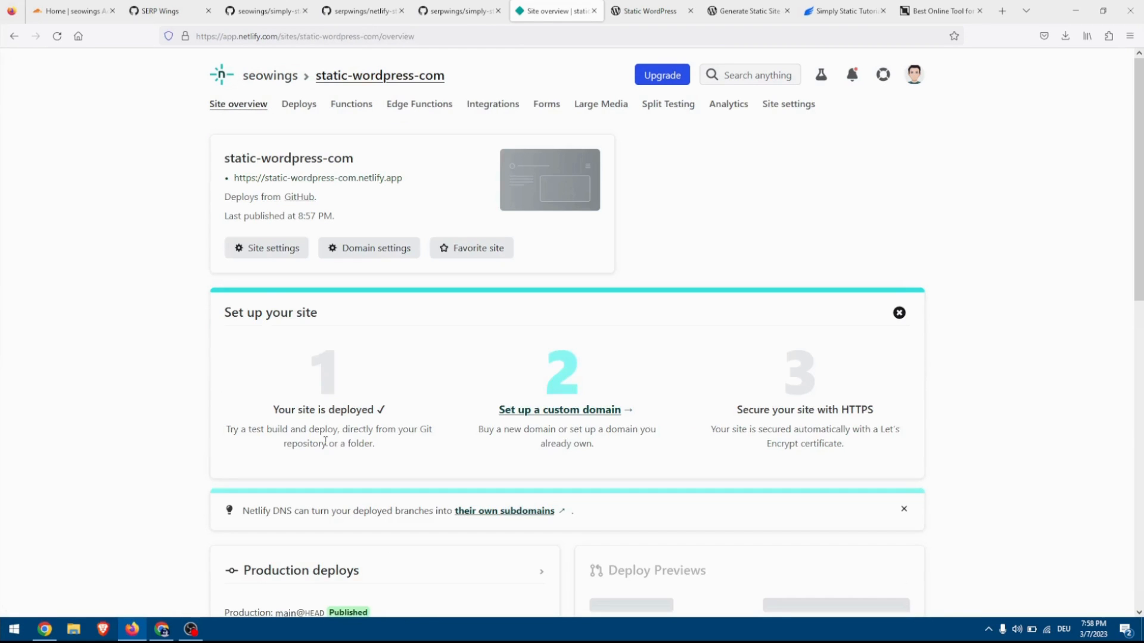
pyautogui.click(369, 254)
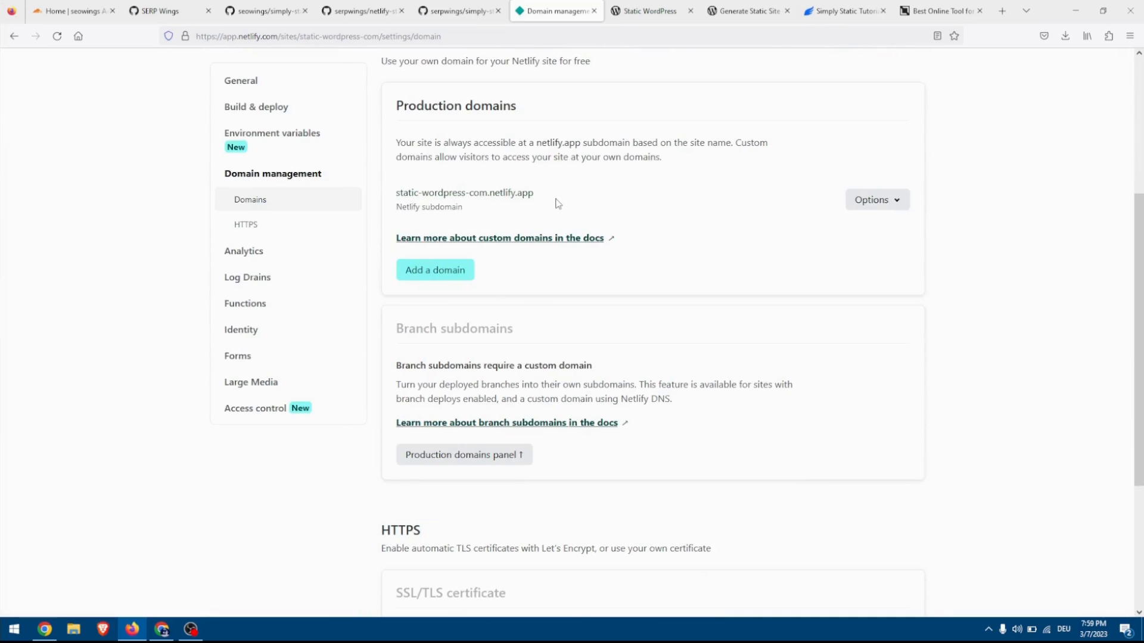
# Verify staticwordpress.com as a custom domain and add it to the Netlify site.
pyautogui.click(448, 272)
pyautogui.click(453, 304)
pyautogui.write('staticwordpress.')
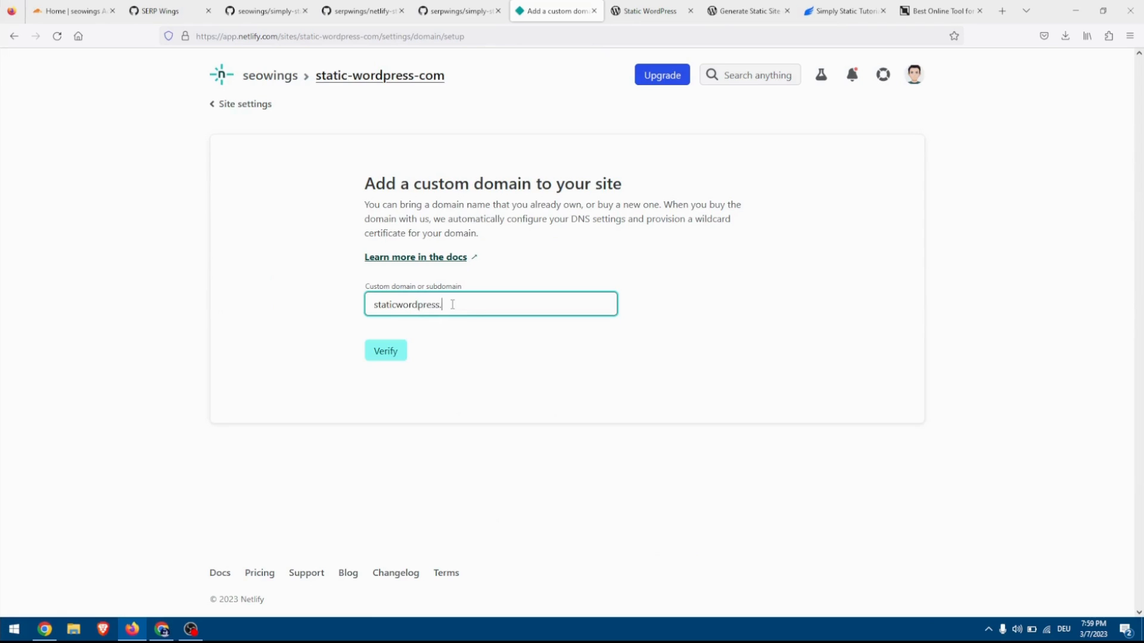
pyautogui.write('com')
pyautogui.click(371, 350)
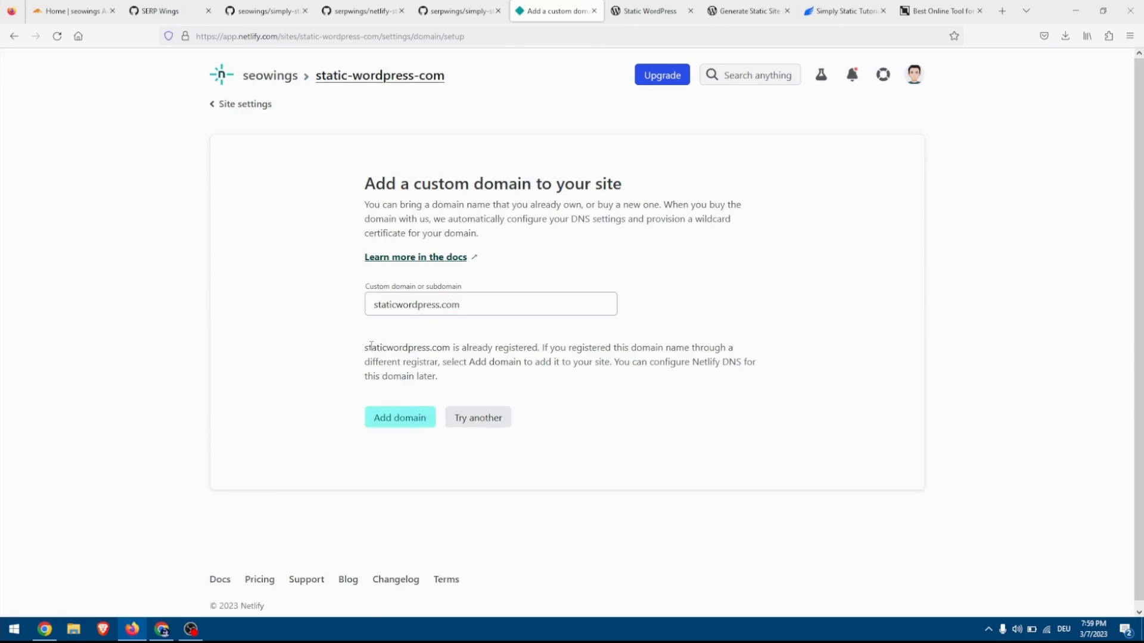
pyautogui.click(401, 419)
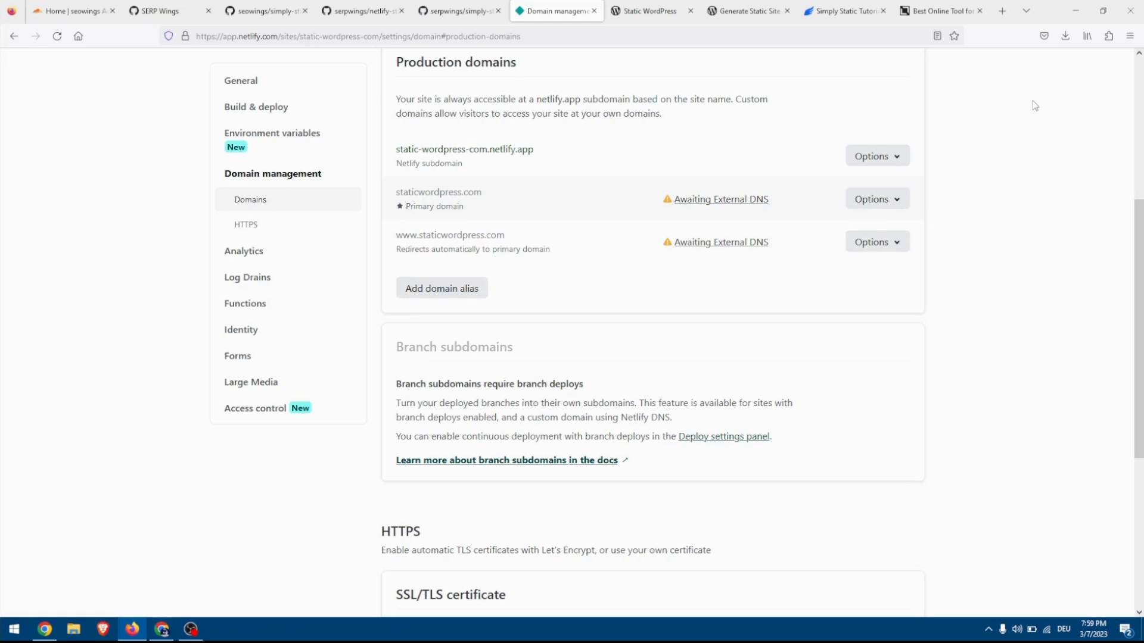
# Open the external DNS configuration for staticwordpress.com and copy the recommended ALIAS record line.
pyautogui.click(707, 201)
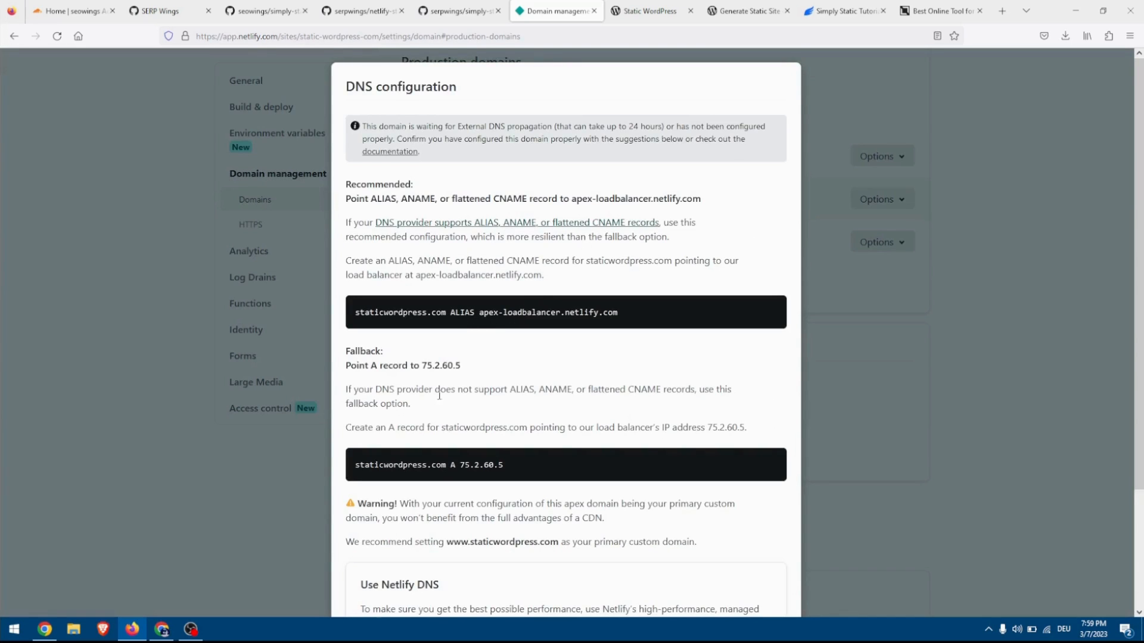
pyautogui.tripleClick(450, 309)
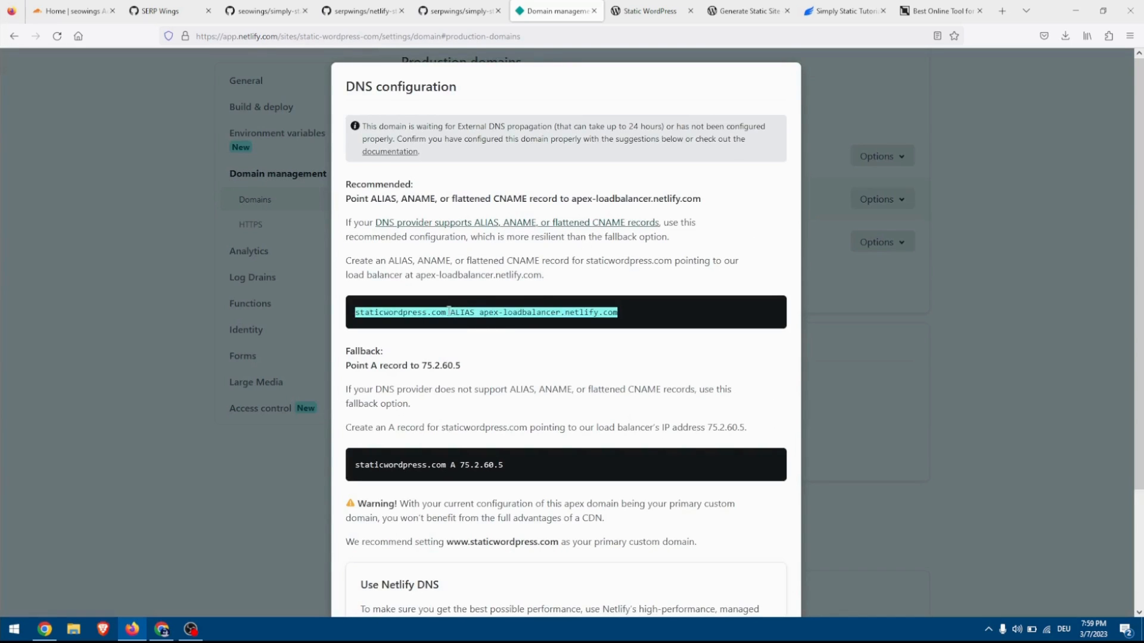
pyautogui.rightClick(451, 321)
pyautogui.click(463, 328)
# Switch to Cloudflare and start a new CNAME record in the DNS records of staticwordpress.com.
pyautogui.click(50, 5)
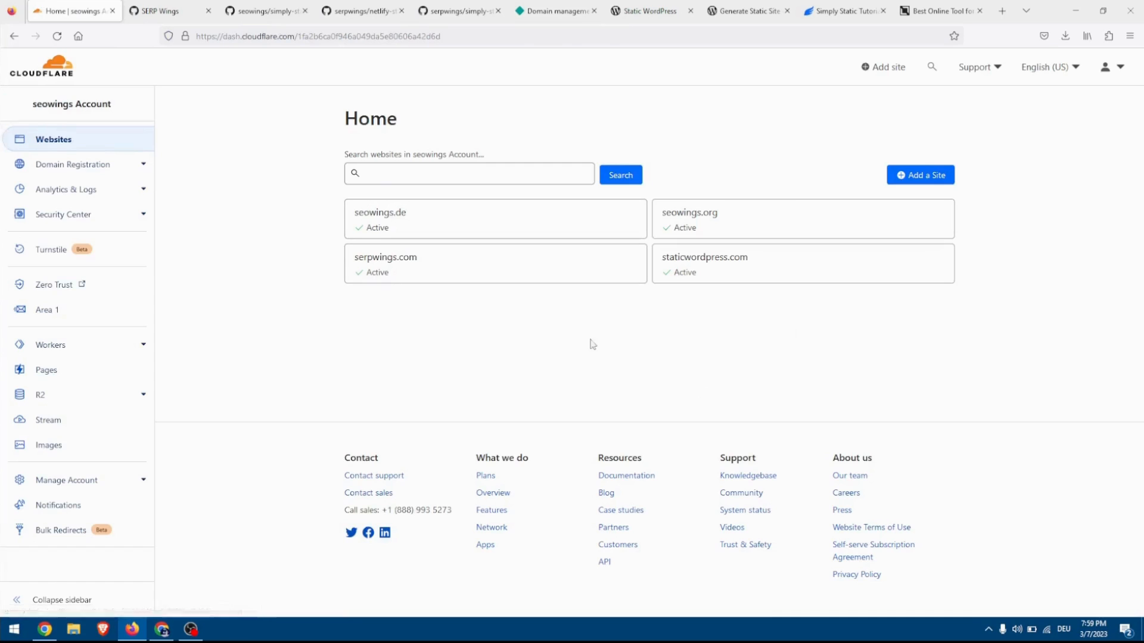
pyautogui.click(717, 272)
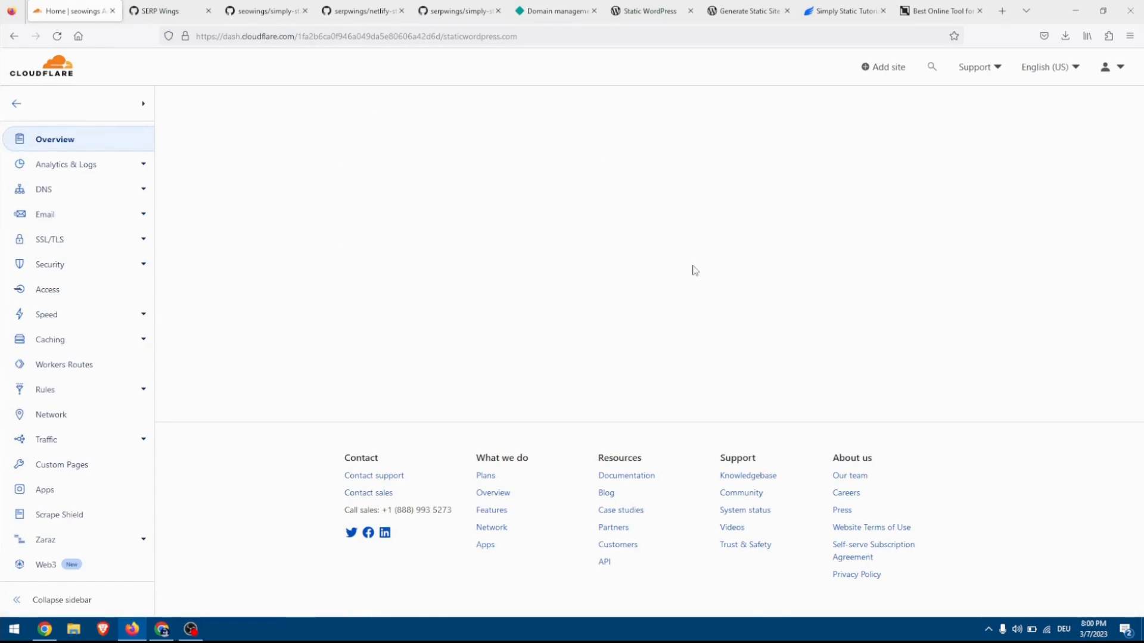
pyautogui.click(39, 191)
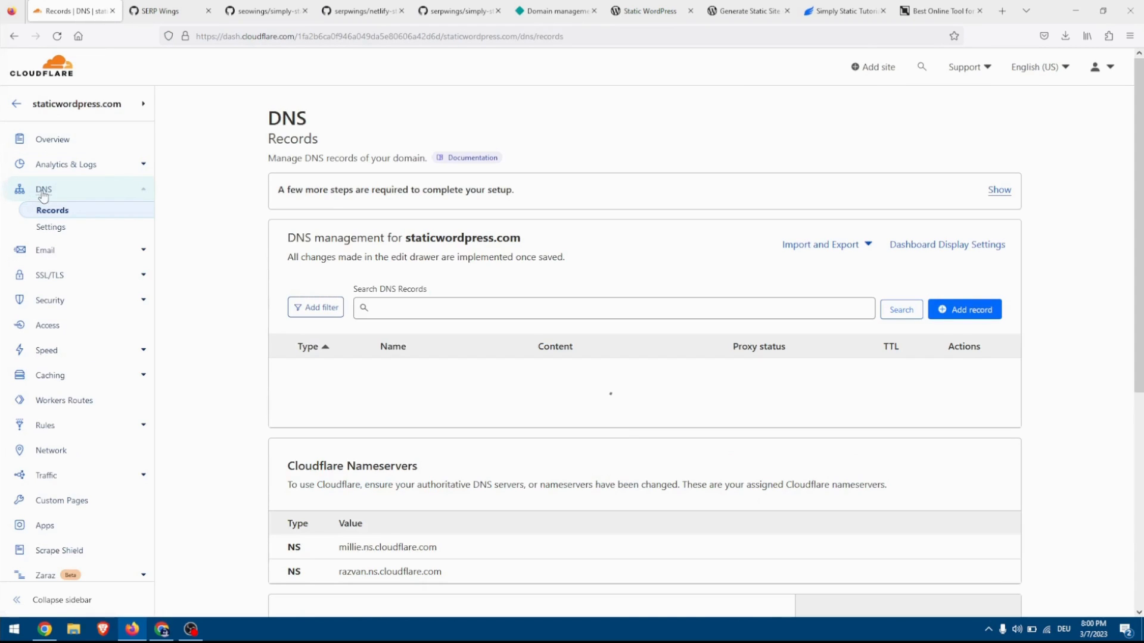
pyautogui.click(980, 310)
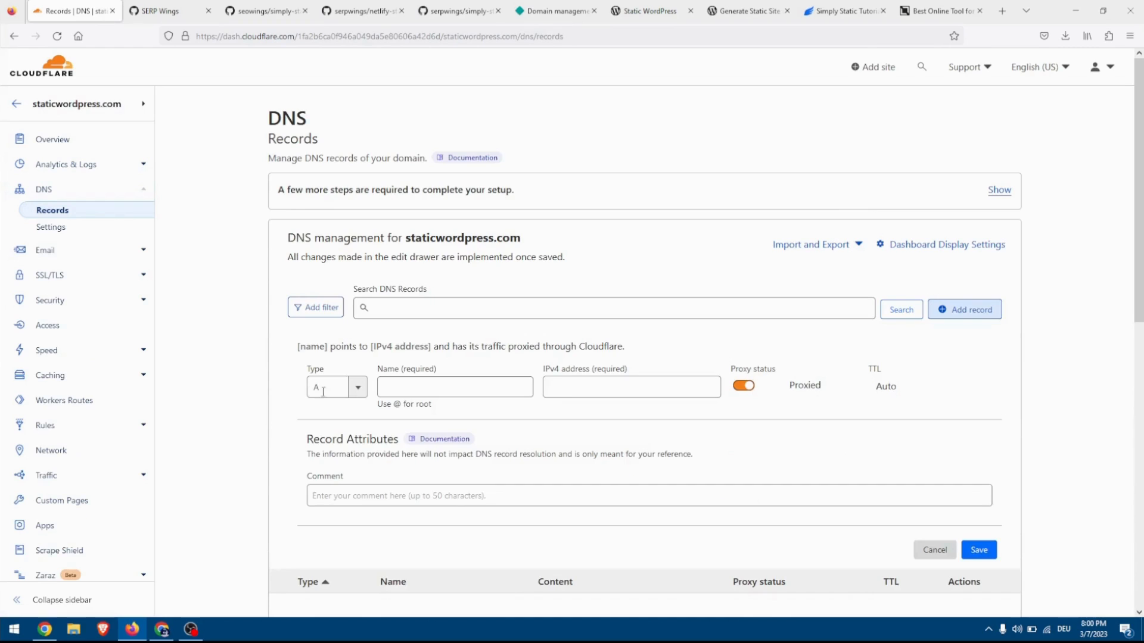
pyautogui.click(352, 387)
pyautogui.press('BackSpace')
pyautogui.write('cna')
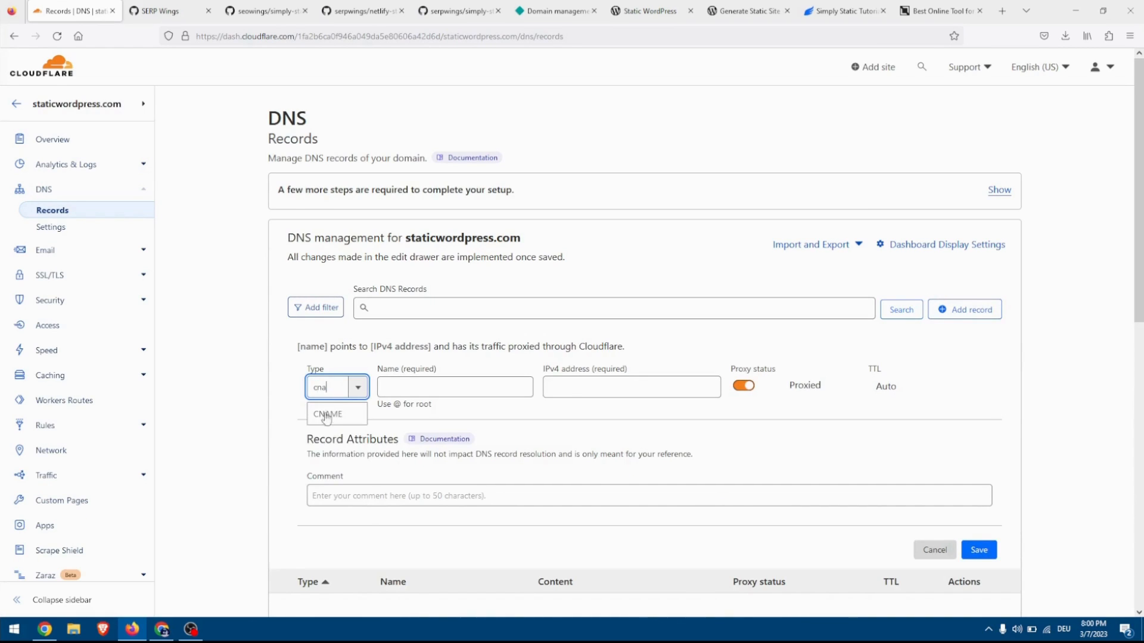
pyautogui.click(327, 415)
# Set the CNAME record's name to staticwordpress.com and its target to apex-loadbalancer.netlify.com, keep it proxied, and save it.
pyautogui.click(408, 391)
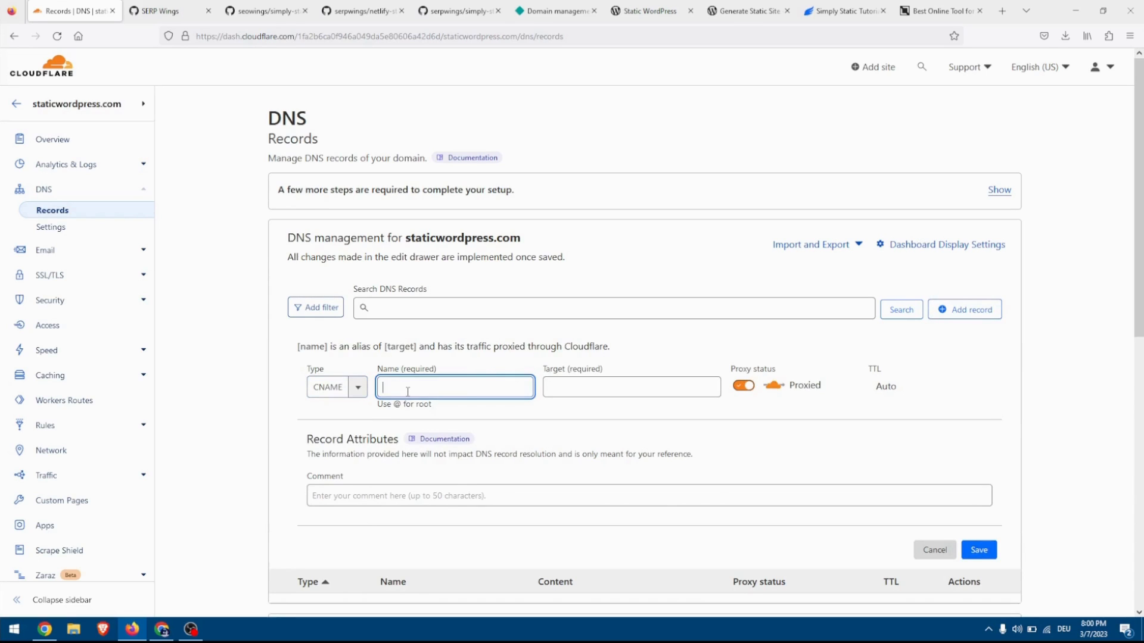
pyautogui.hotkey('ctrl', 'v')
pyautogui.doubleClick(466, 382)
pyautogui.press('BackSpace')
pyautogui.moveTo(466, 383); pyautogui.dragTo(466, 387)
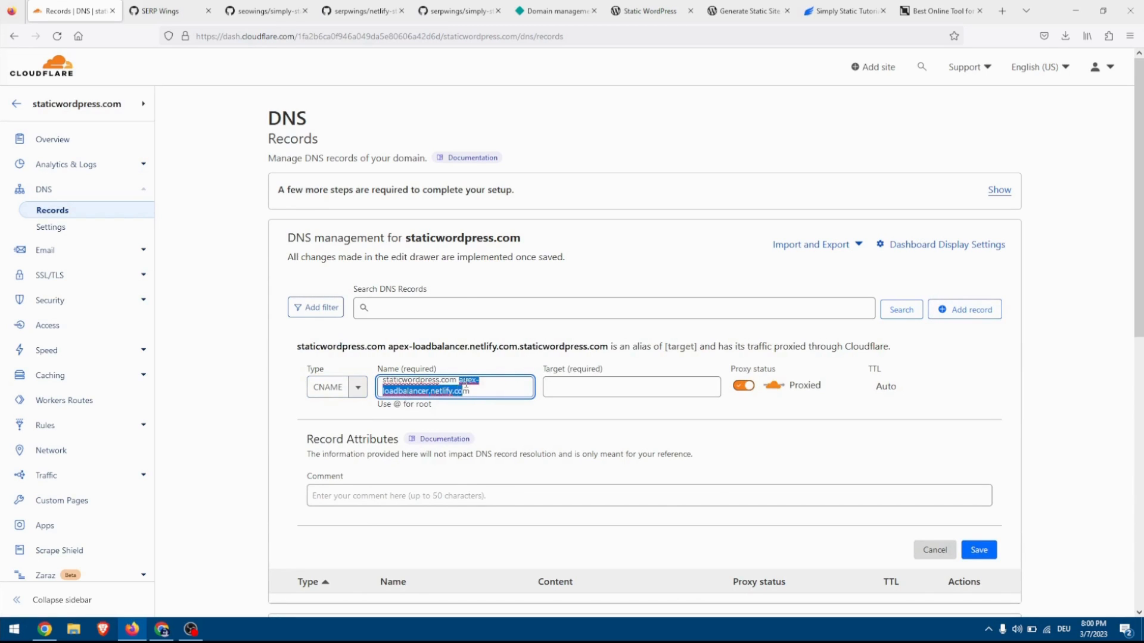
pyautogui.press('BackSpace')
pyautogui.press('BackSpace')
pyautogui.write('m')
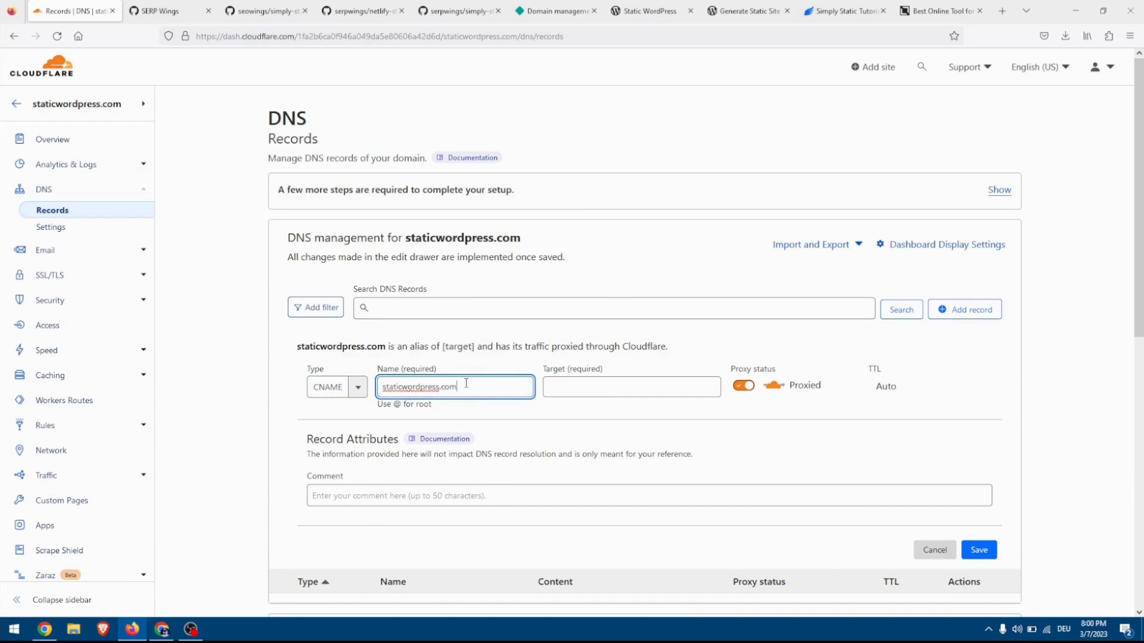
pyautogui.click(556, 388)
pyautogui.write('apex-loadbalancer.netlify.com')
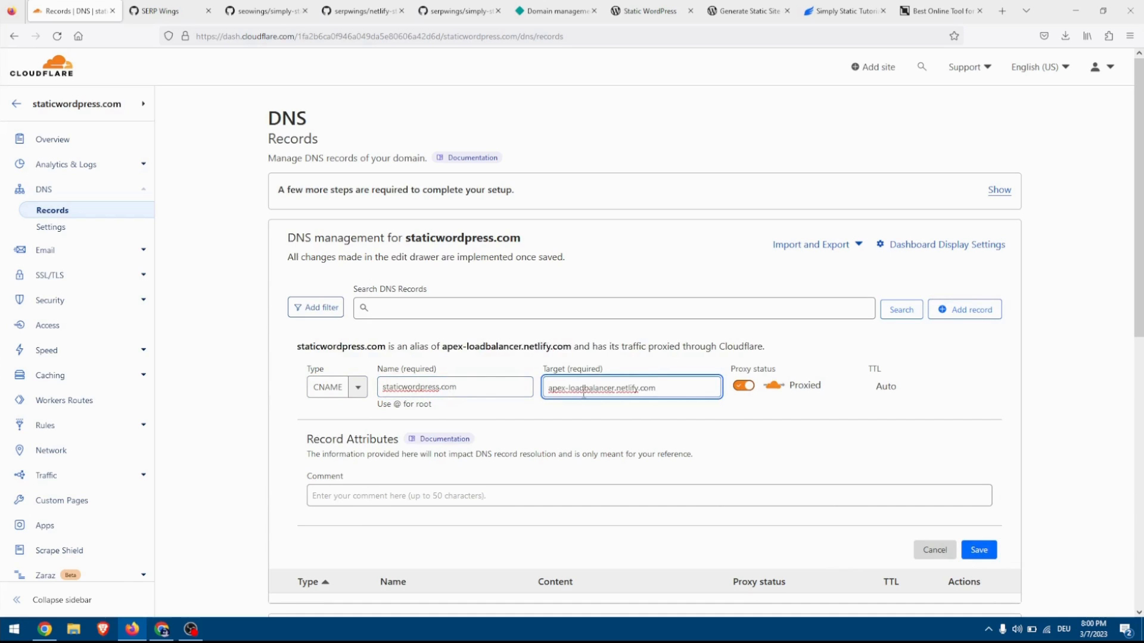
pyautogui.click(980, 550)
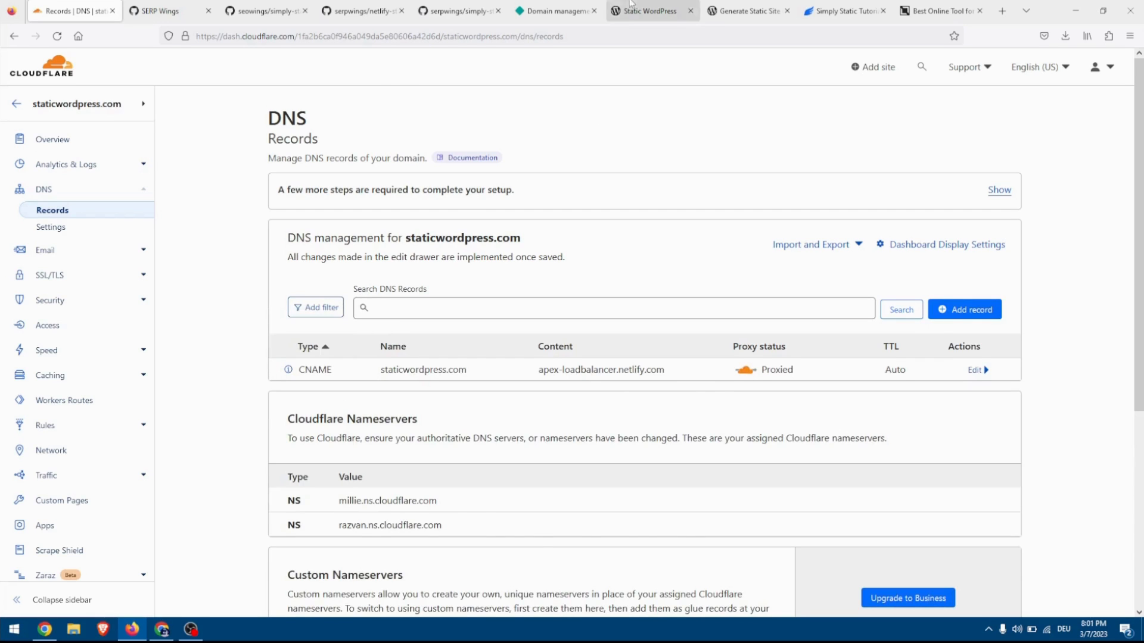
# Switch to Netlify, close the DNS configuration, and reload the domain management page to check the DNS status of the production domains.
pyautogui.click(516, 17)
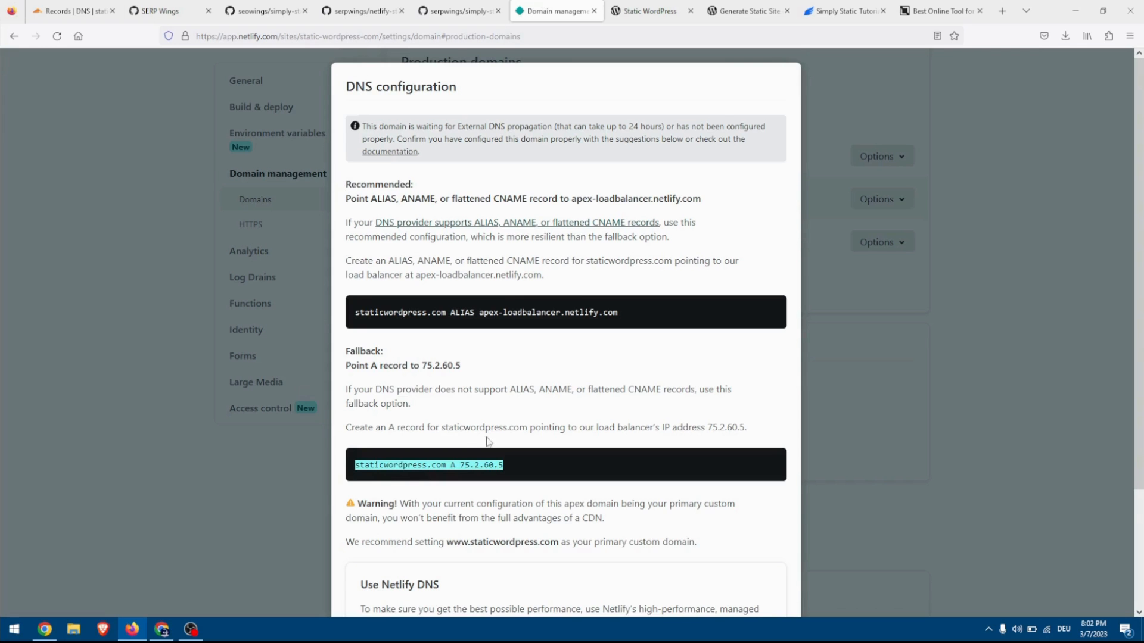
pyautogui.scroll(-4, 471, 446)
pyautogui.click(366, 578)
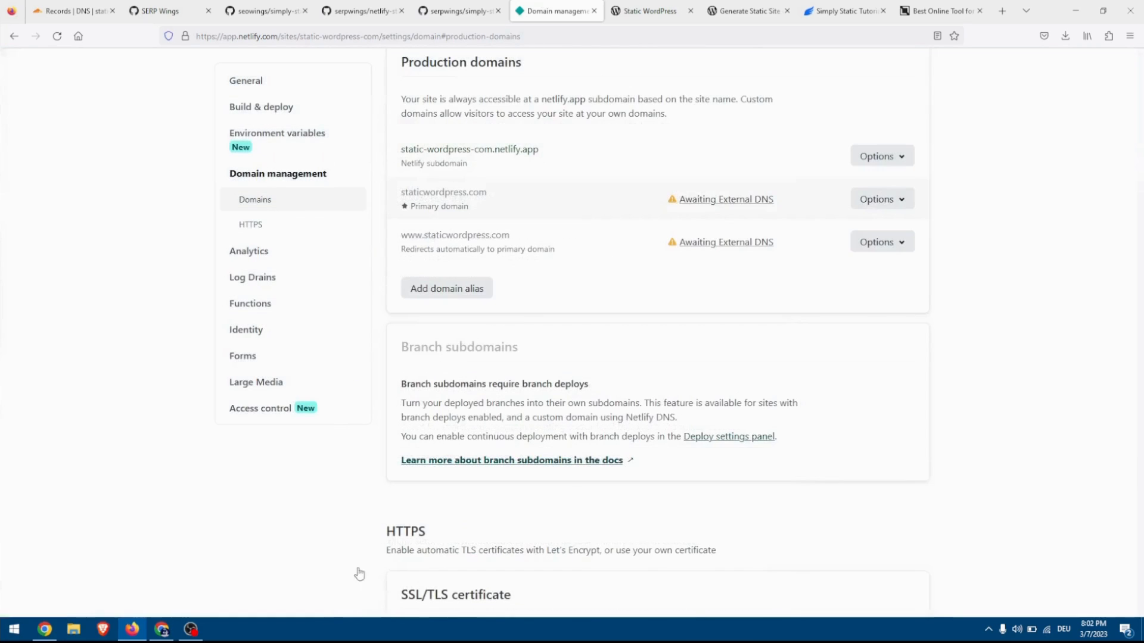
pyautogui.click(58, 37)
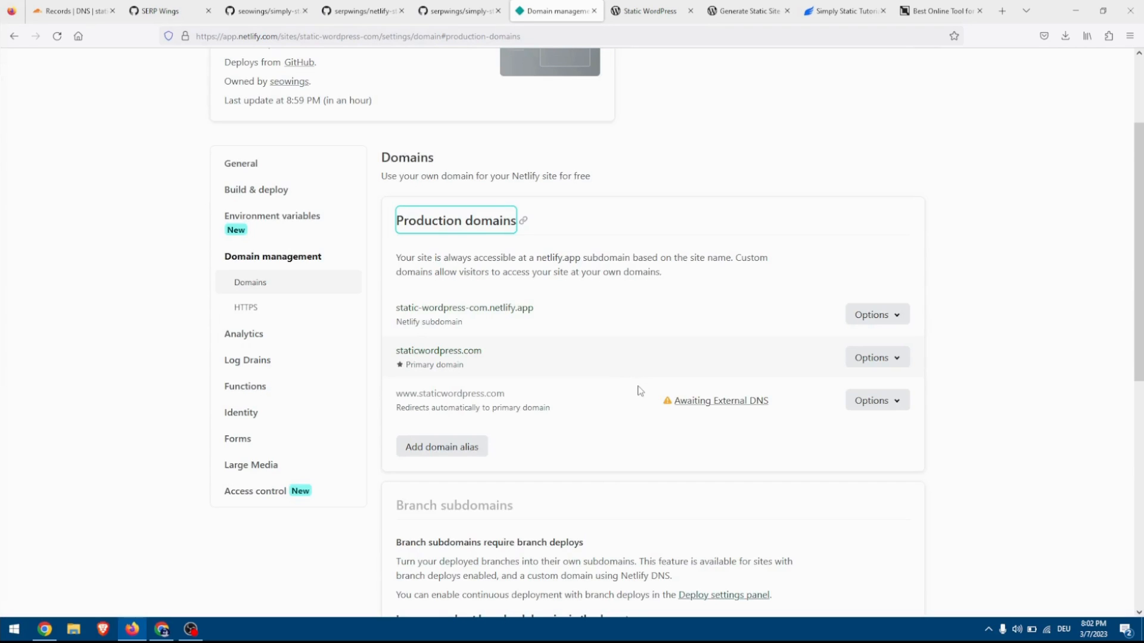
pyautogui.scroll(-2, 638, 394)
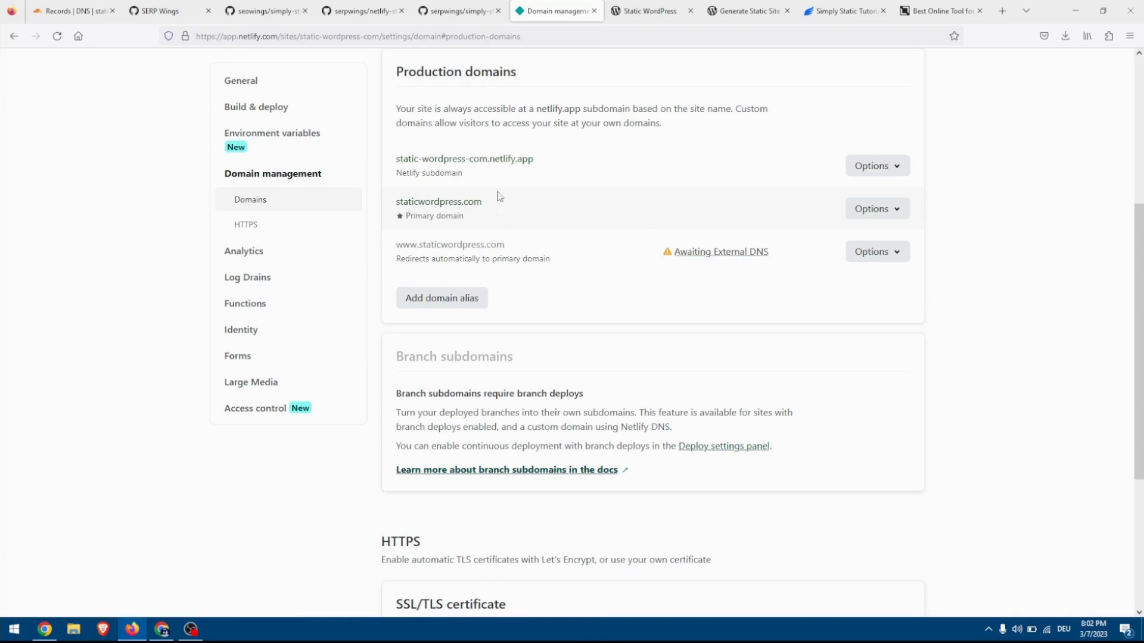
# Open the primary domain staticwordpress.com from the production domains and look through its homepage.
pyautogui.click(461, 203)
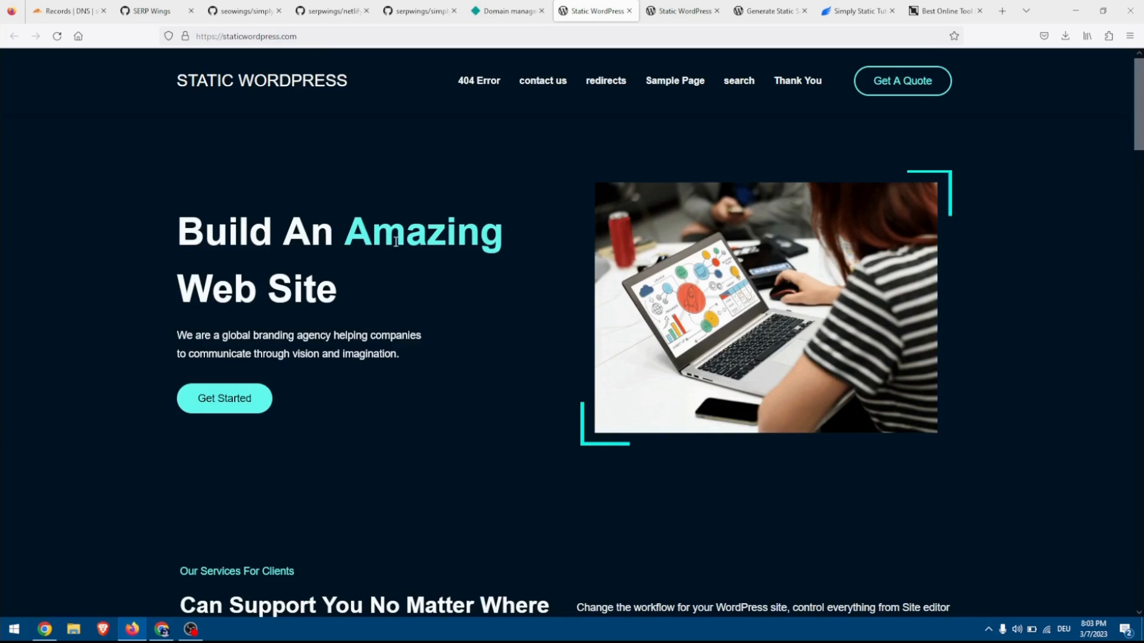
pyautogui.scroll(-8, 596, 389)
pyautogui.scroll(8, 596, 389)
# Return to Netlify's domain management and verify the DNS configuration for the SSL/TLS certificate.
pyautogui.click(506, 11)
pyautogui.scroll(-5, 386, 351)
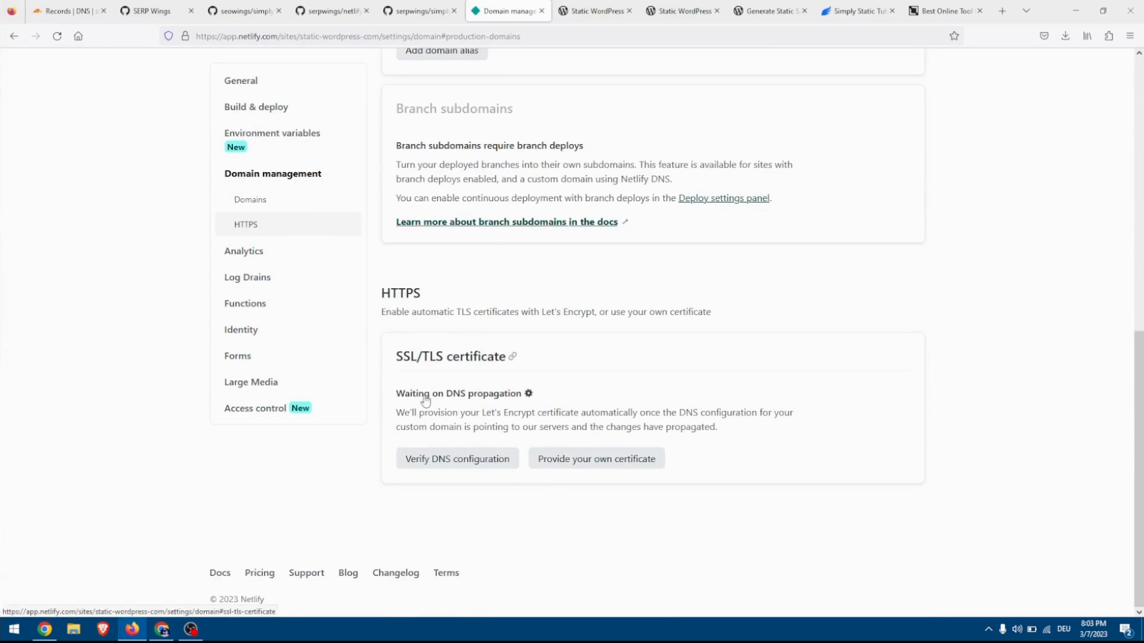
pyautogui.click(444, 465)
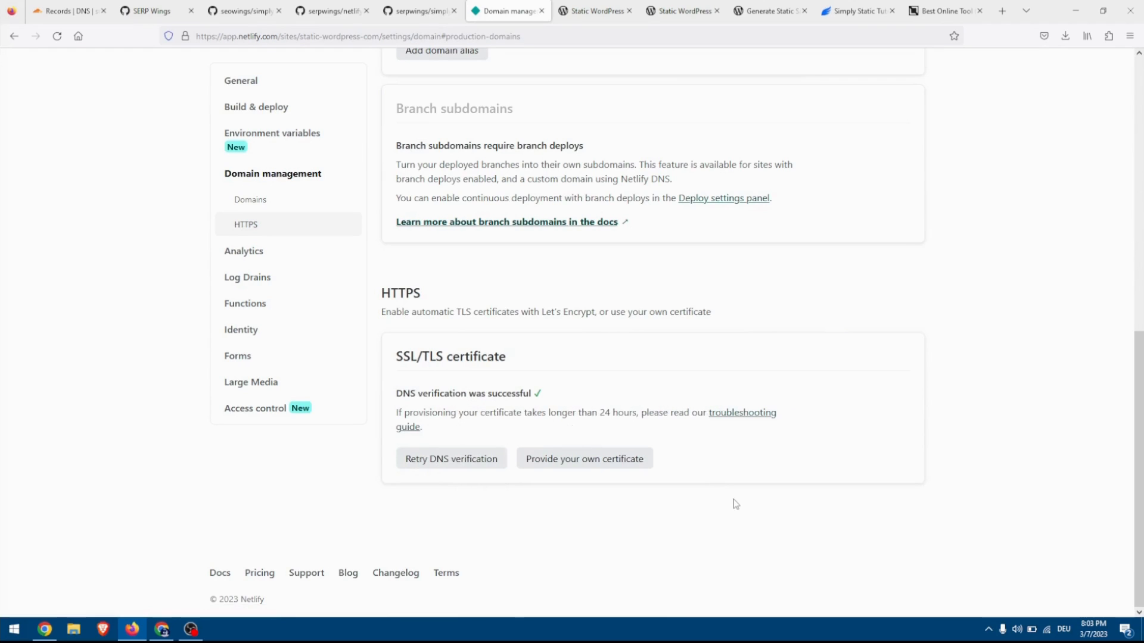
# Recheck the production domains in Netlify and look through the live staticwordpress.com homepage again.
pyautogui.scroll(5, 736, 504)
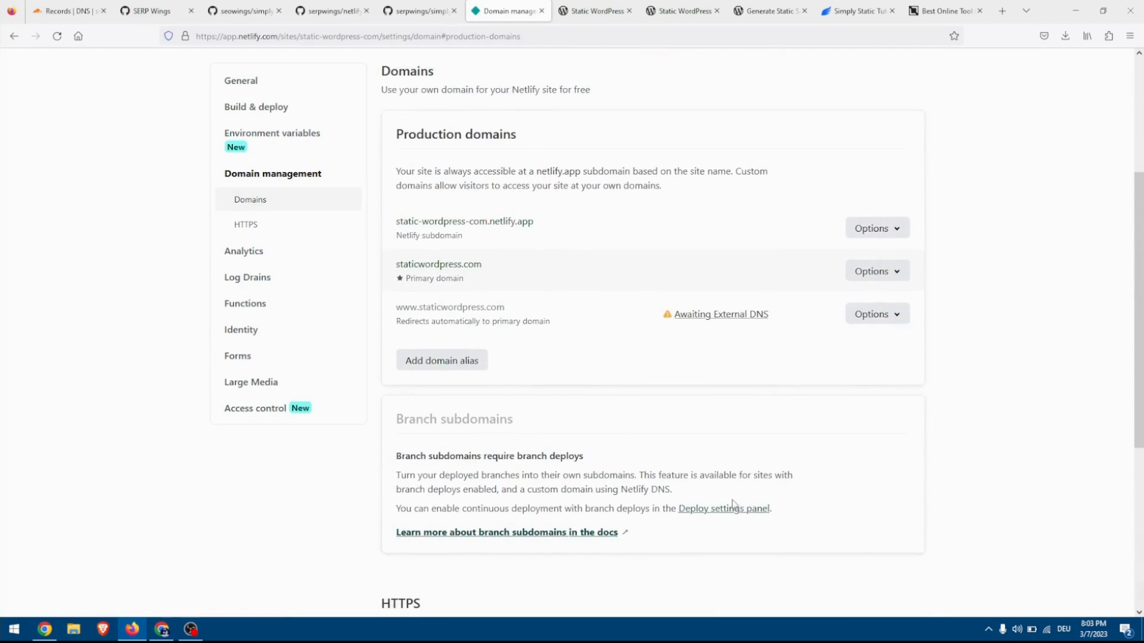
pyautogui.hotkey('ctrl', 'Tab')
pyautogui.scroll(-15, 436, 206)
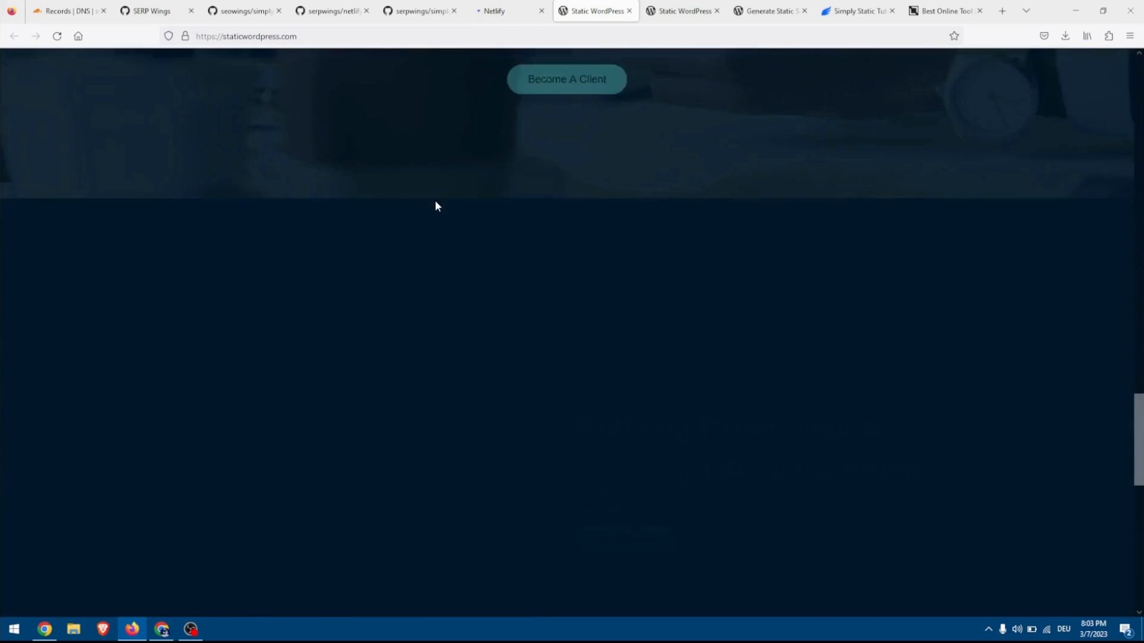
pyautogui.scroll(15, 435, 206)
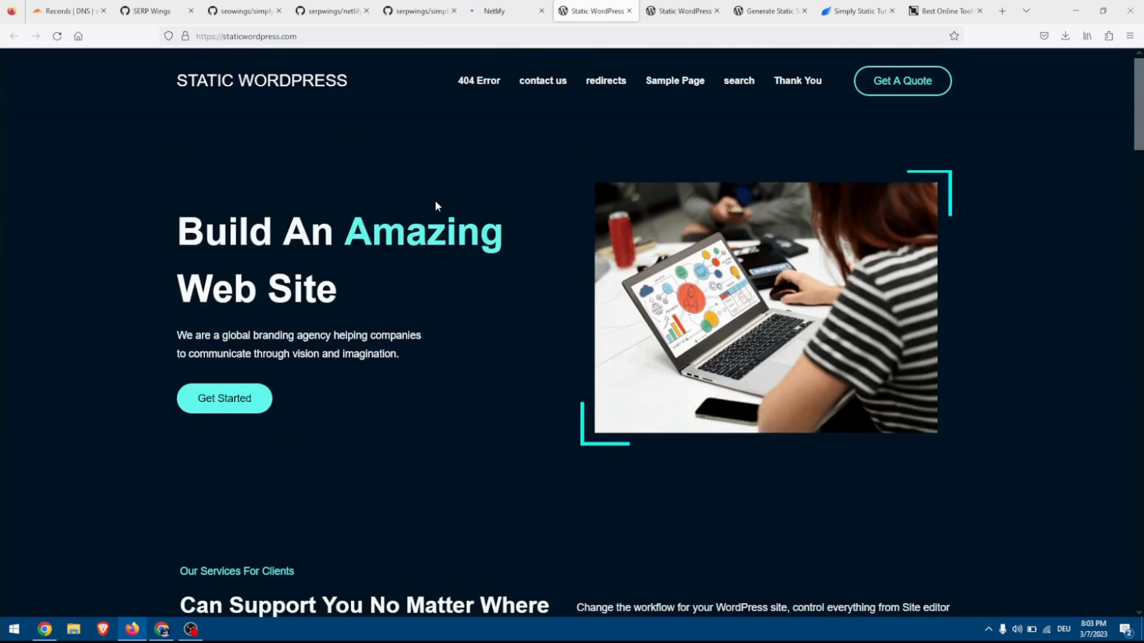
pyautogui.click(510, 4)
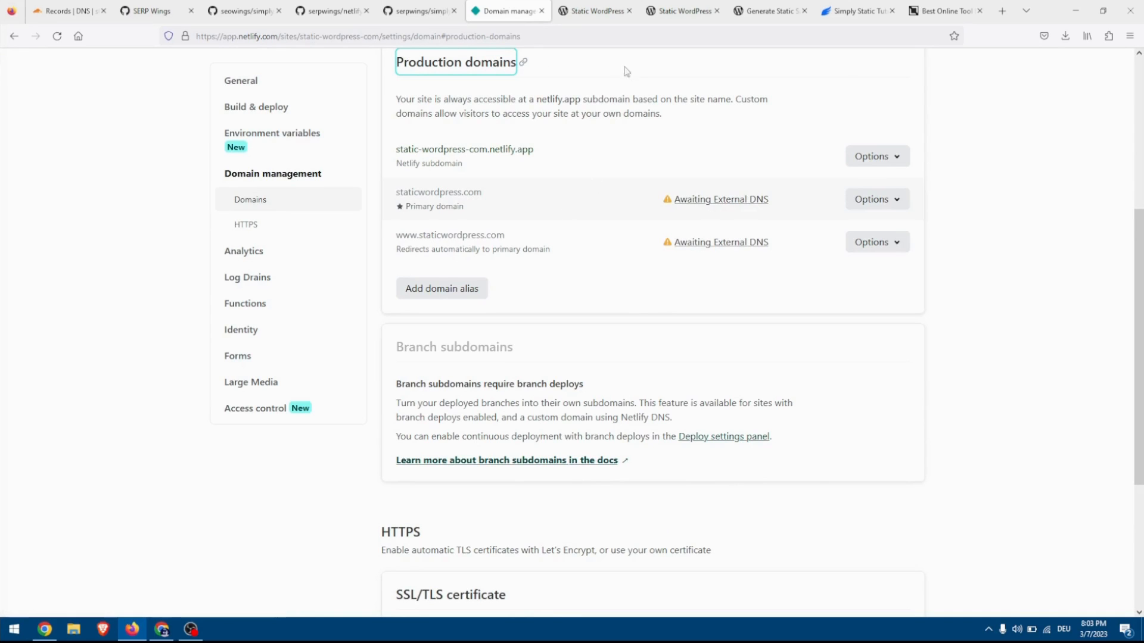
pyautogui.click(761, 16)
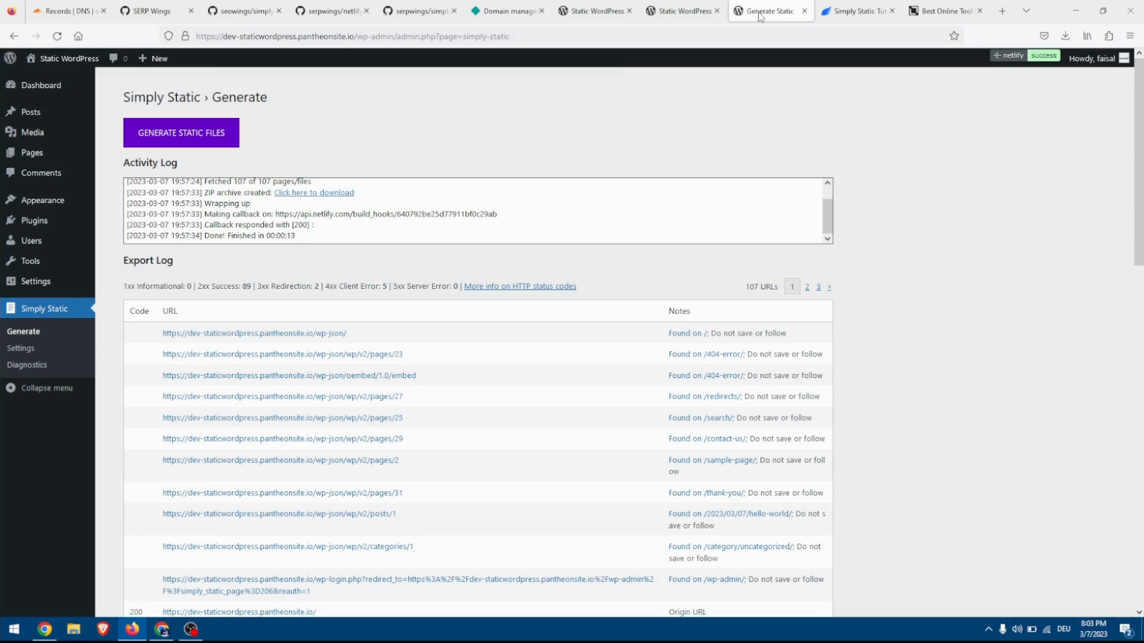
pyautogui.click(13, 352)
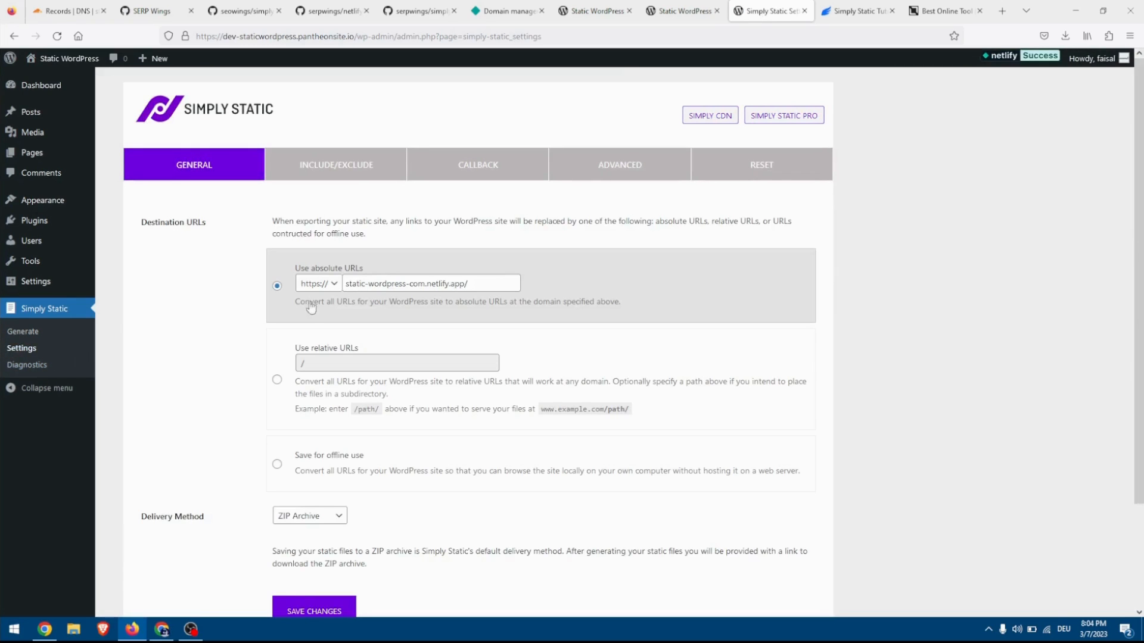
pyautogui.click(364, 165)
pyautogui.click(249, 164)
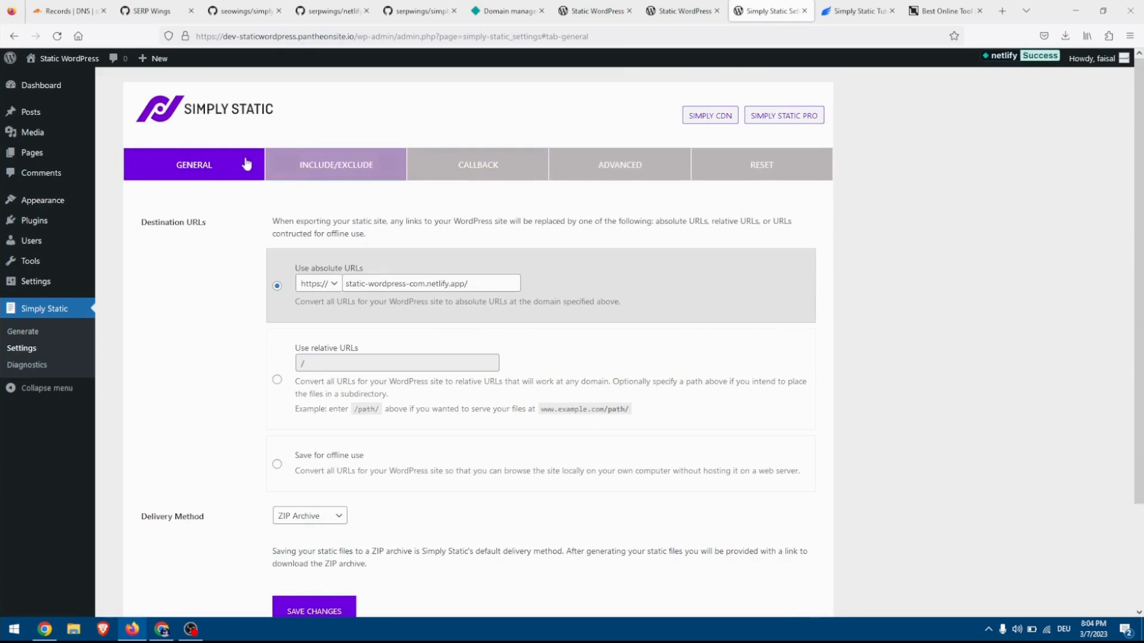
pyautogui.moveTo(483, 284); pyautogui.dragTo(334, 284)
pyautogui.write('stati')
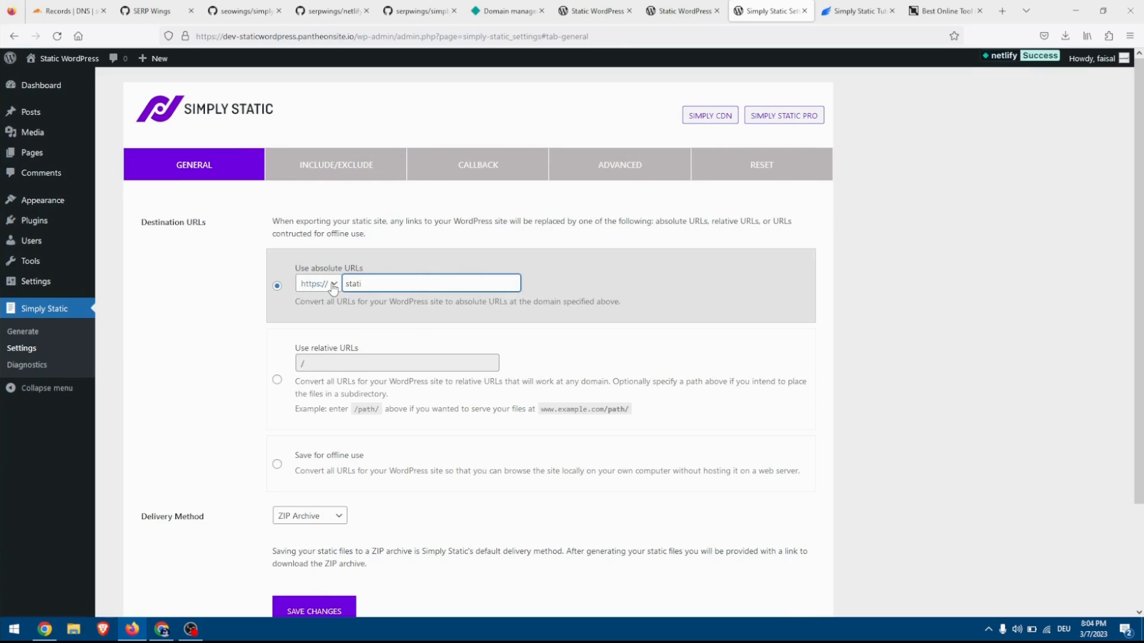
pyautogui.write('cwordpress.com')
pyautogui.click(436, 300)
pyautogui.moveTo(438, 288); pyautogui.dragTo(334, 283)
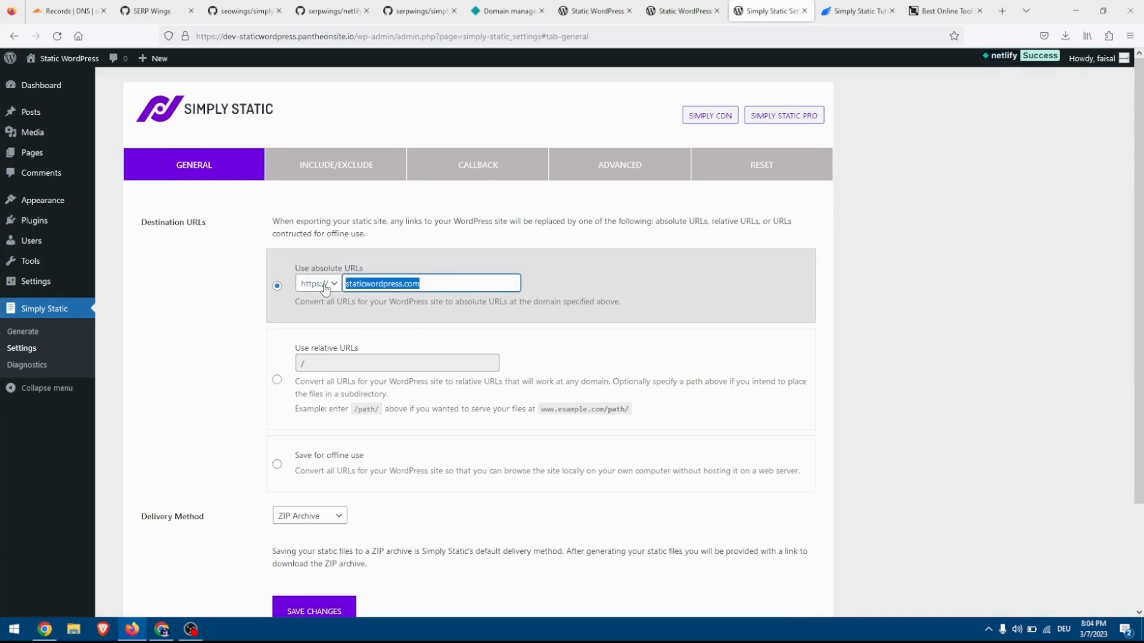
pyautogui.click(316, 613)
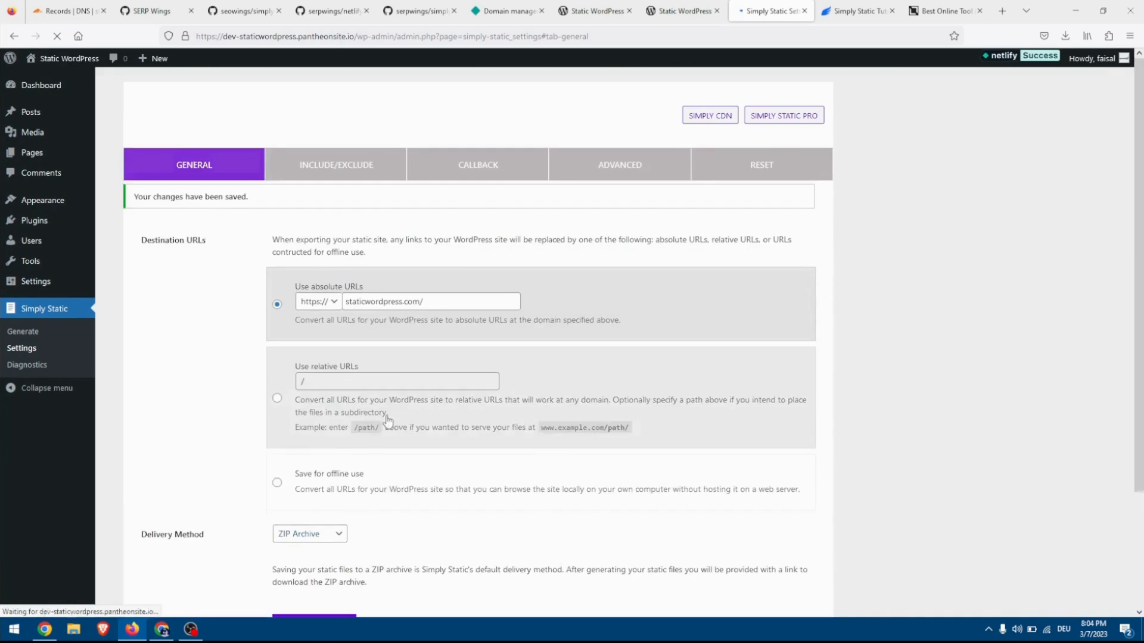
pyautogui.click(513, 167)
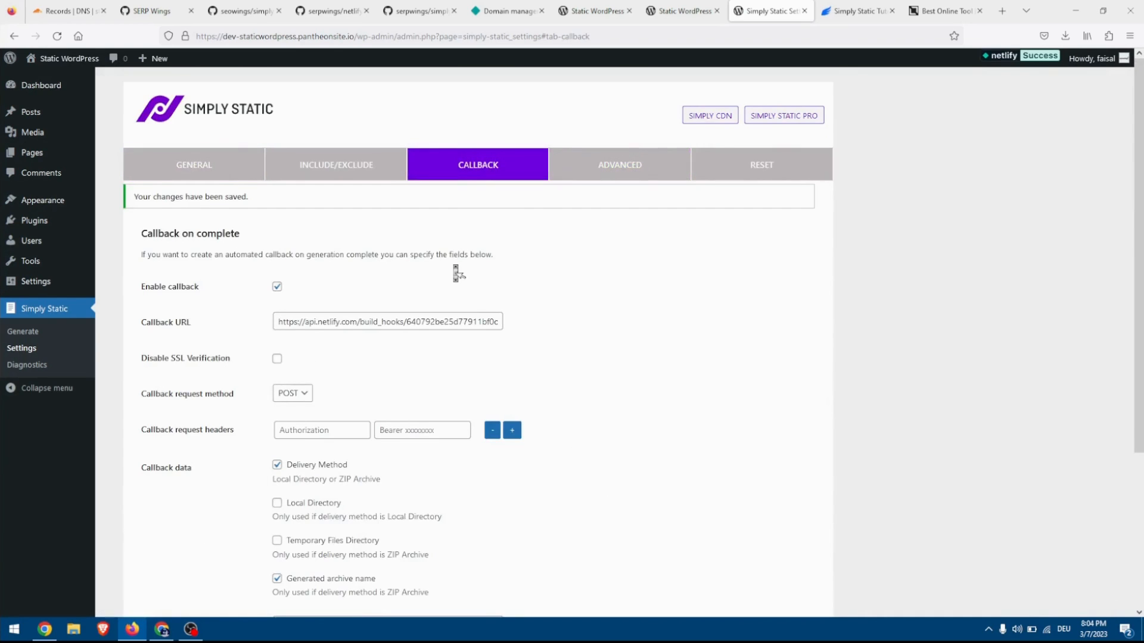
pyautogui.scroll(-3, 454, 271)
pyautogui.moveTo(304, 450); pyautogui.dragTo(572, 531)
pyautogui.write('staticwordpress.com')
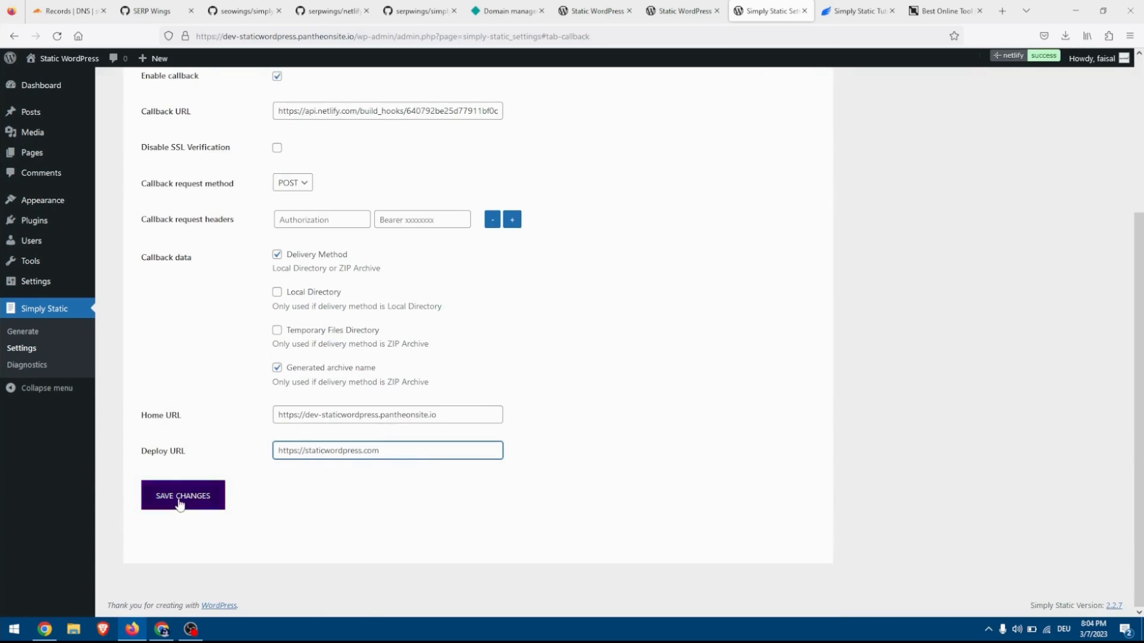
pyautogui.click(180, 503)
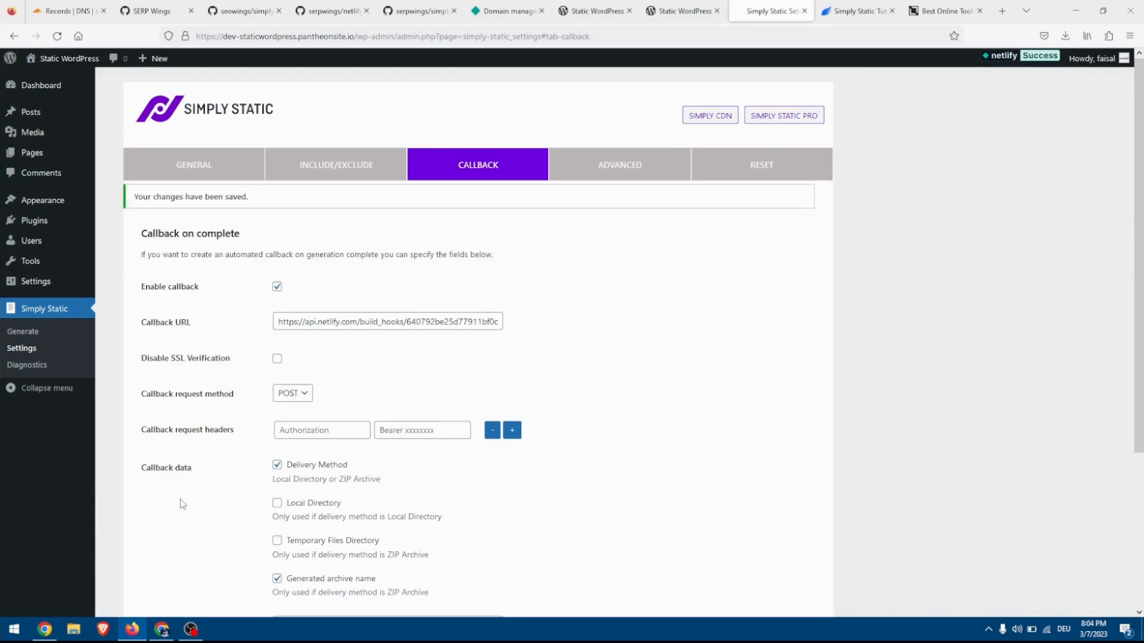
# Generate the static files with Simply Static and reload the live homepage at staticwordpress.com.
pyautogui.click(41, 332)
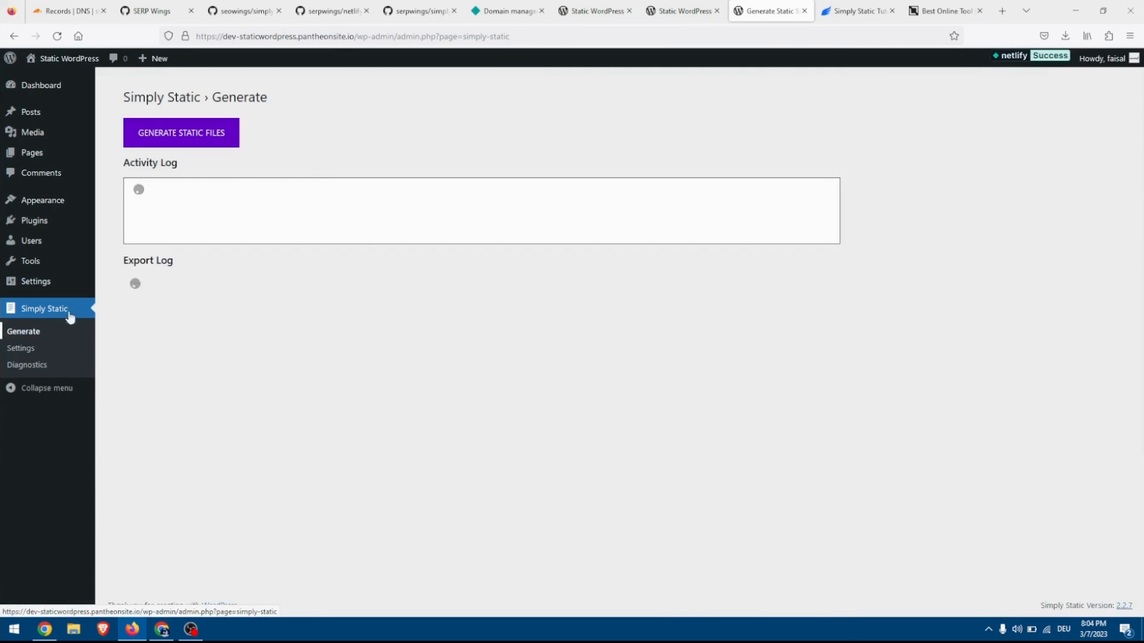
pyautogui.click(196, 137)
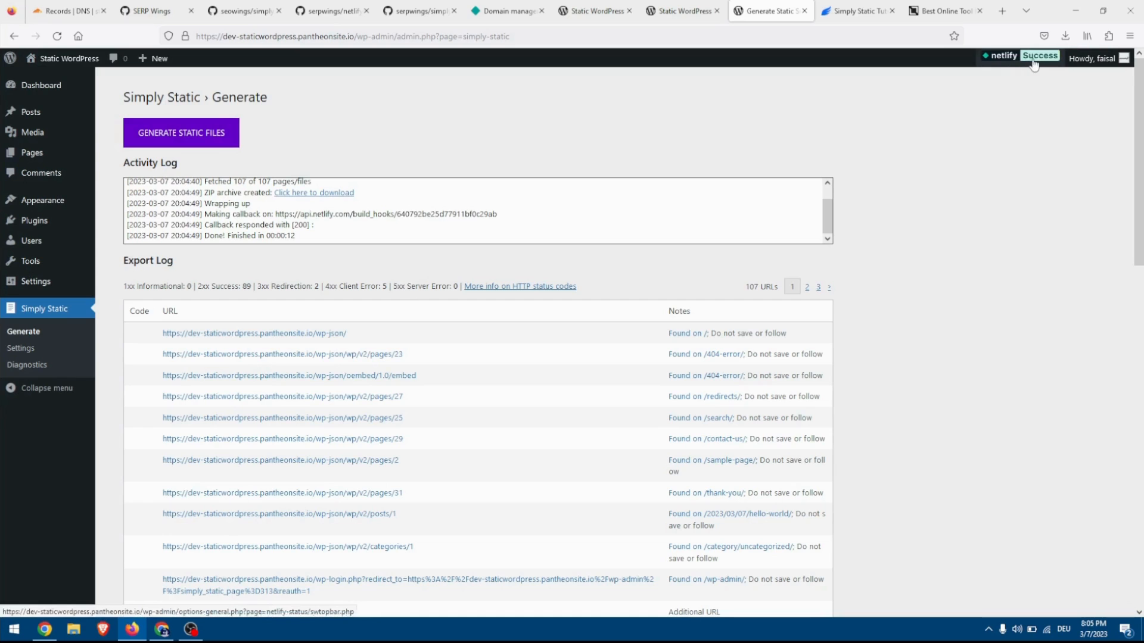
pyautogui.click(600, 9)
pyautogui.click(250, 33)
pyautogui.press('Return')
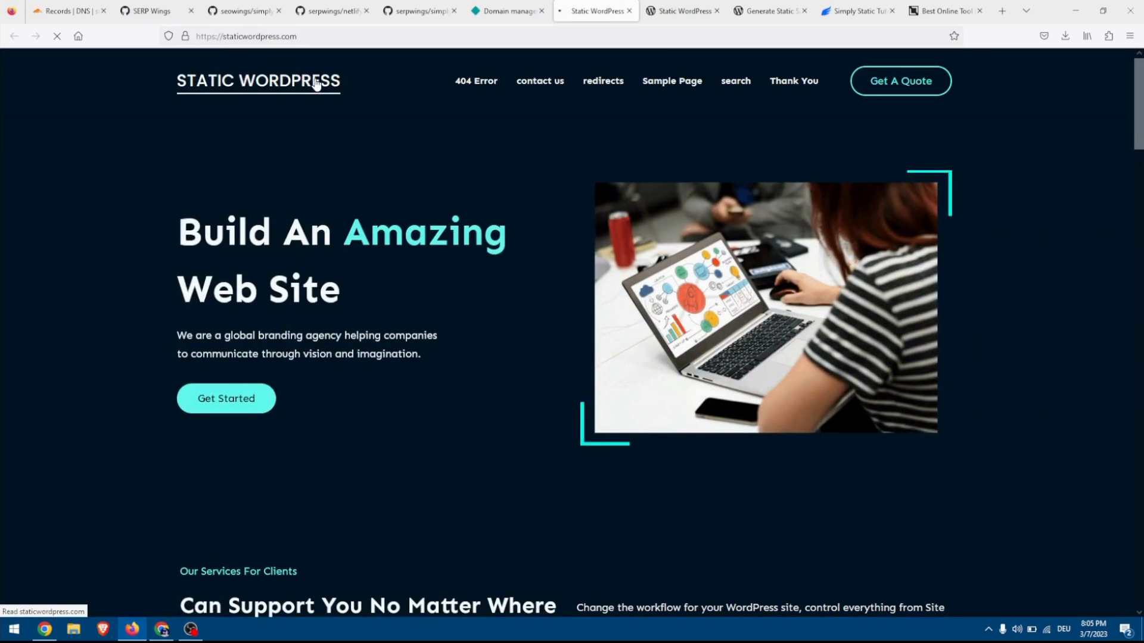
# Check the homepage, contact us, Sample Page and search pages of the live static site through its navigation links.
pyautogui.click(319, 83)
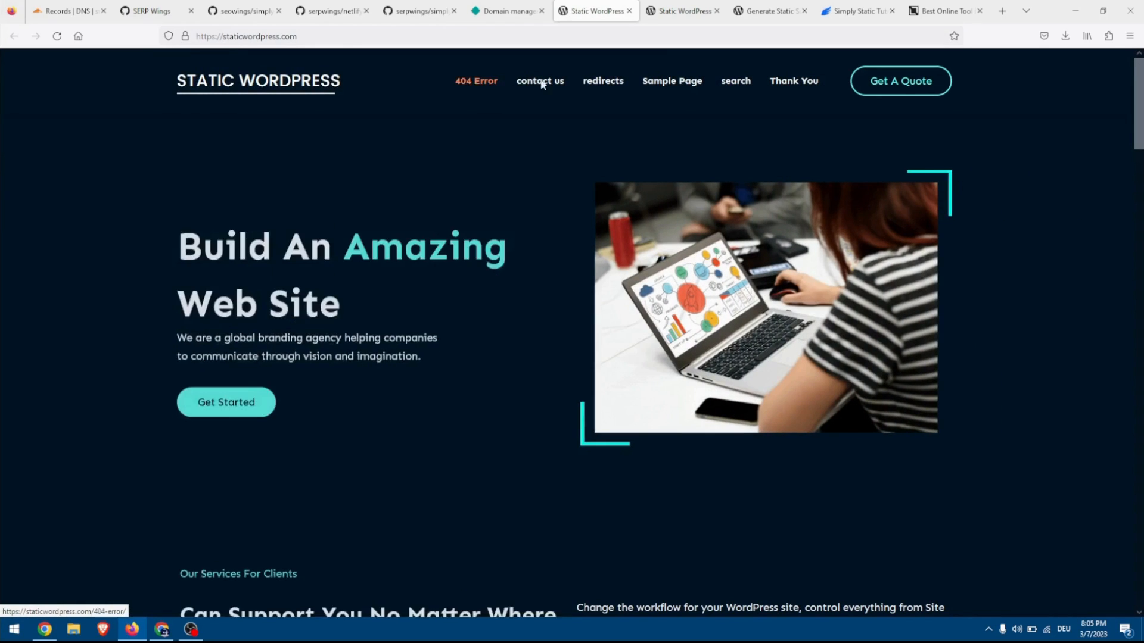
pyautogui.click(542, 82)
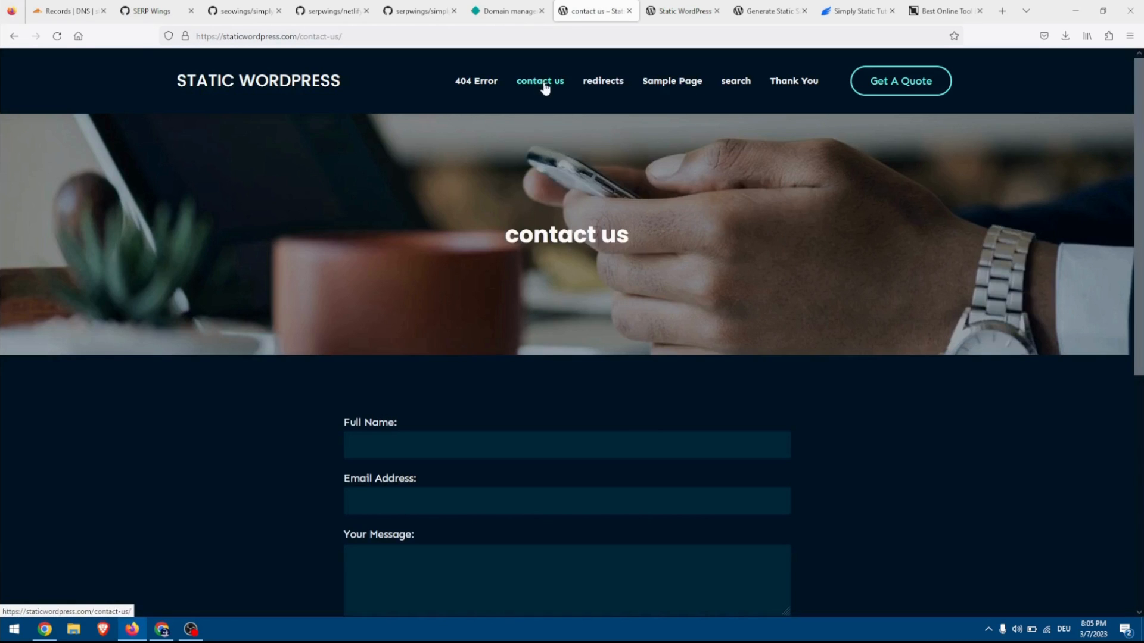
pyautogui.scroll(-5, 546, 232)
pyautogui.scroll(2, 548, 233)
pyautogui.scroll(3, 548, 233)
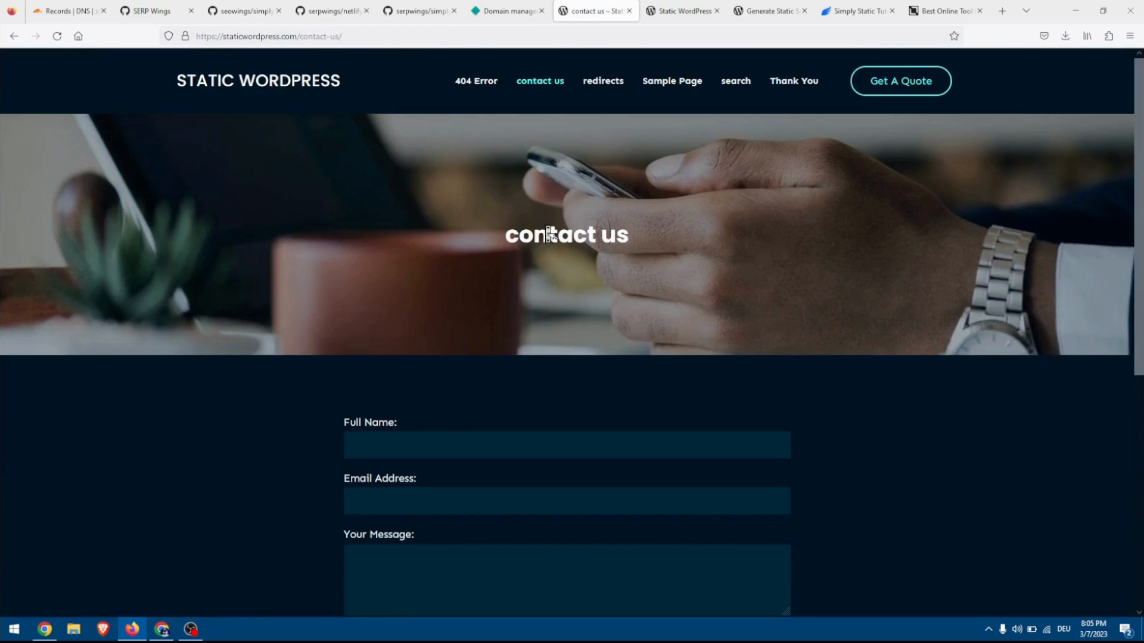
pyautogui.click(675, 86)
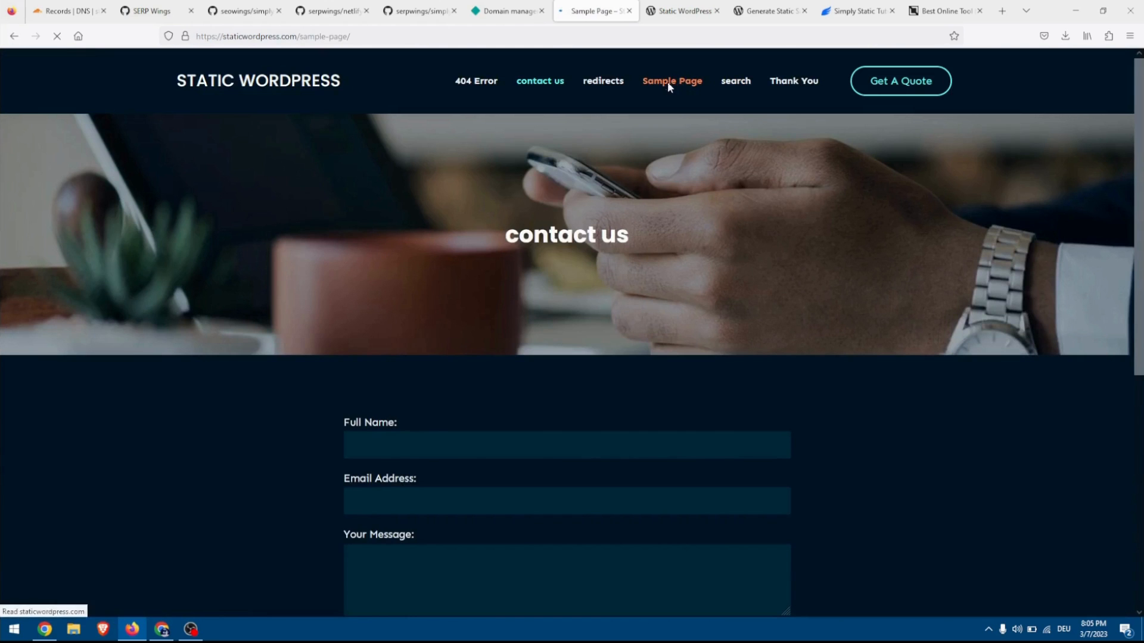
pyautogui.scroll(-7, 668, 89)
pyautogui.scroll(7, 667, 87)
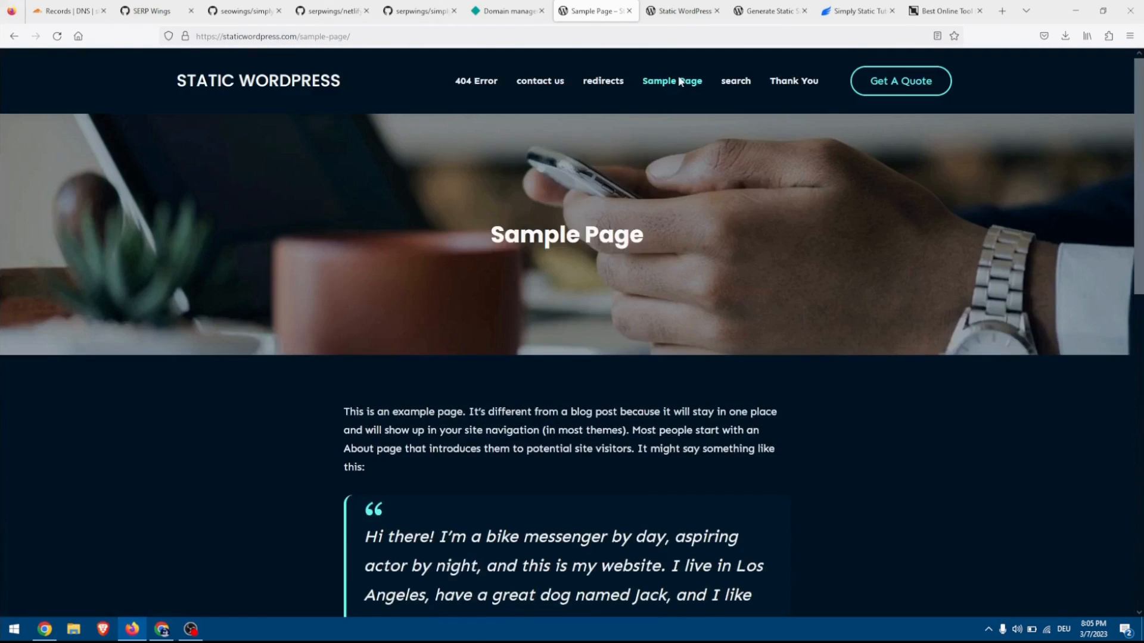
pyautogui.click(736, 80)
pyautogui.click(292, 87)
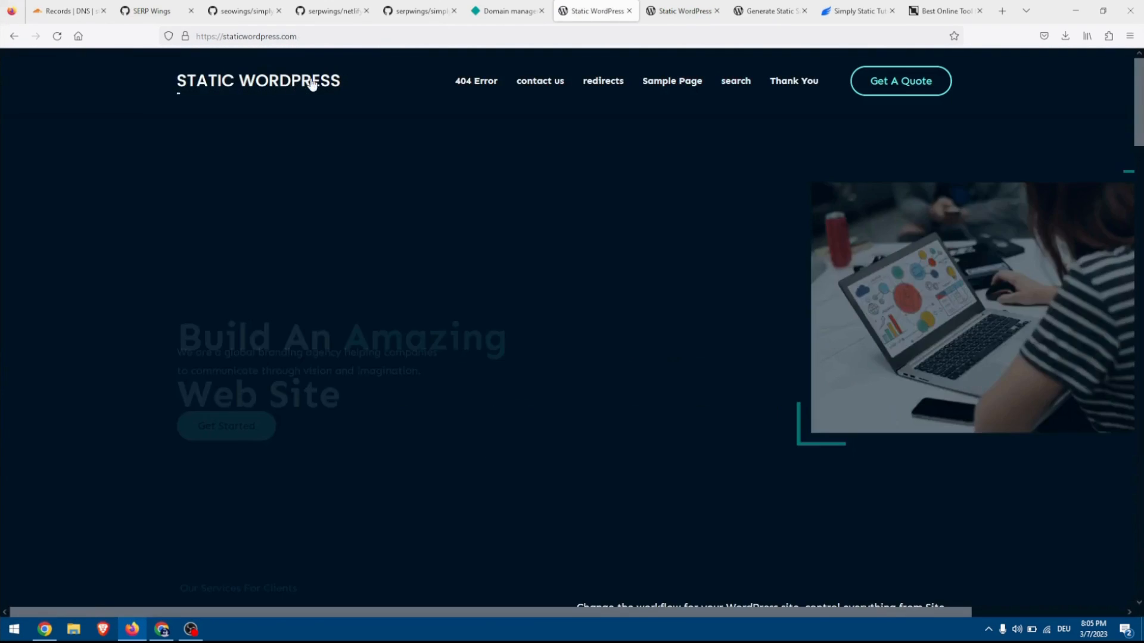